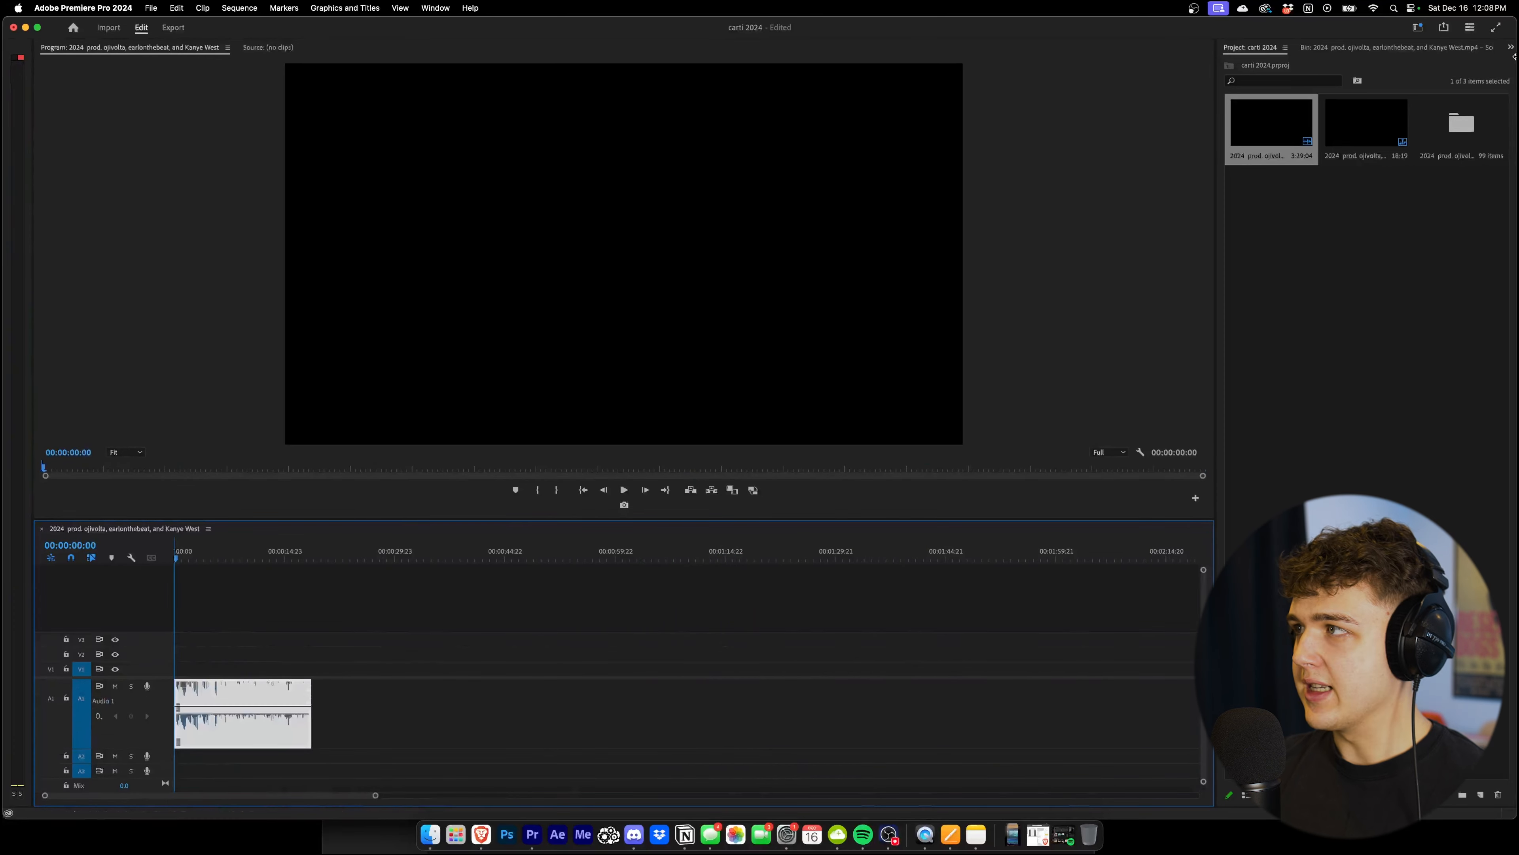
Open the Scene Edit Detection bin and place the cross necklace clip, video only, on V2 beyond the end of the audio
{"action": "double_click", "coordinate": [1472, 122]}
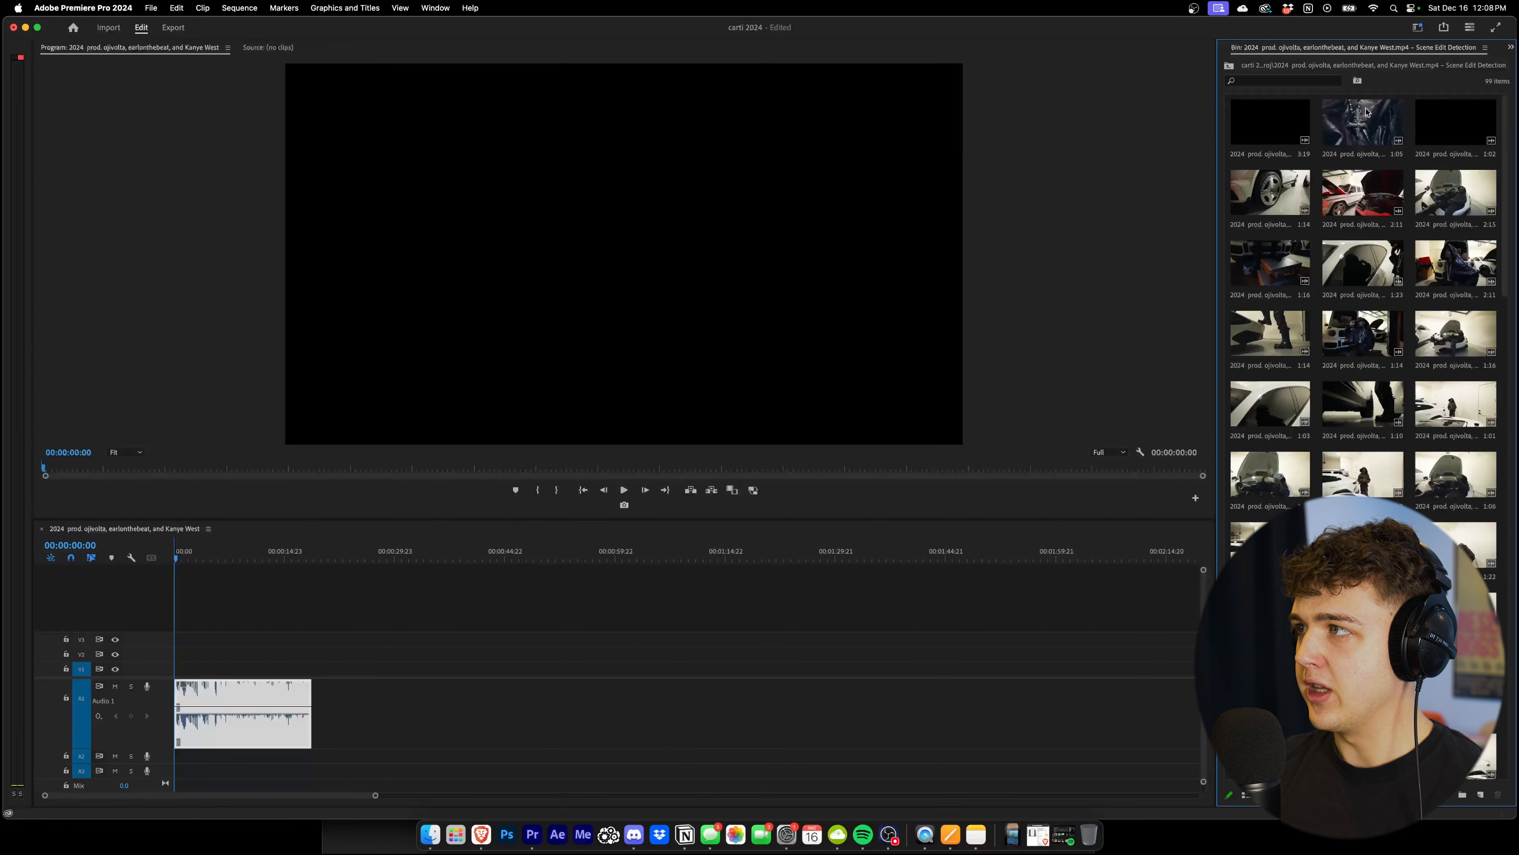
{"action": "double_click", "coordinate": [1365, 112]}
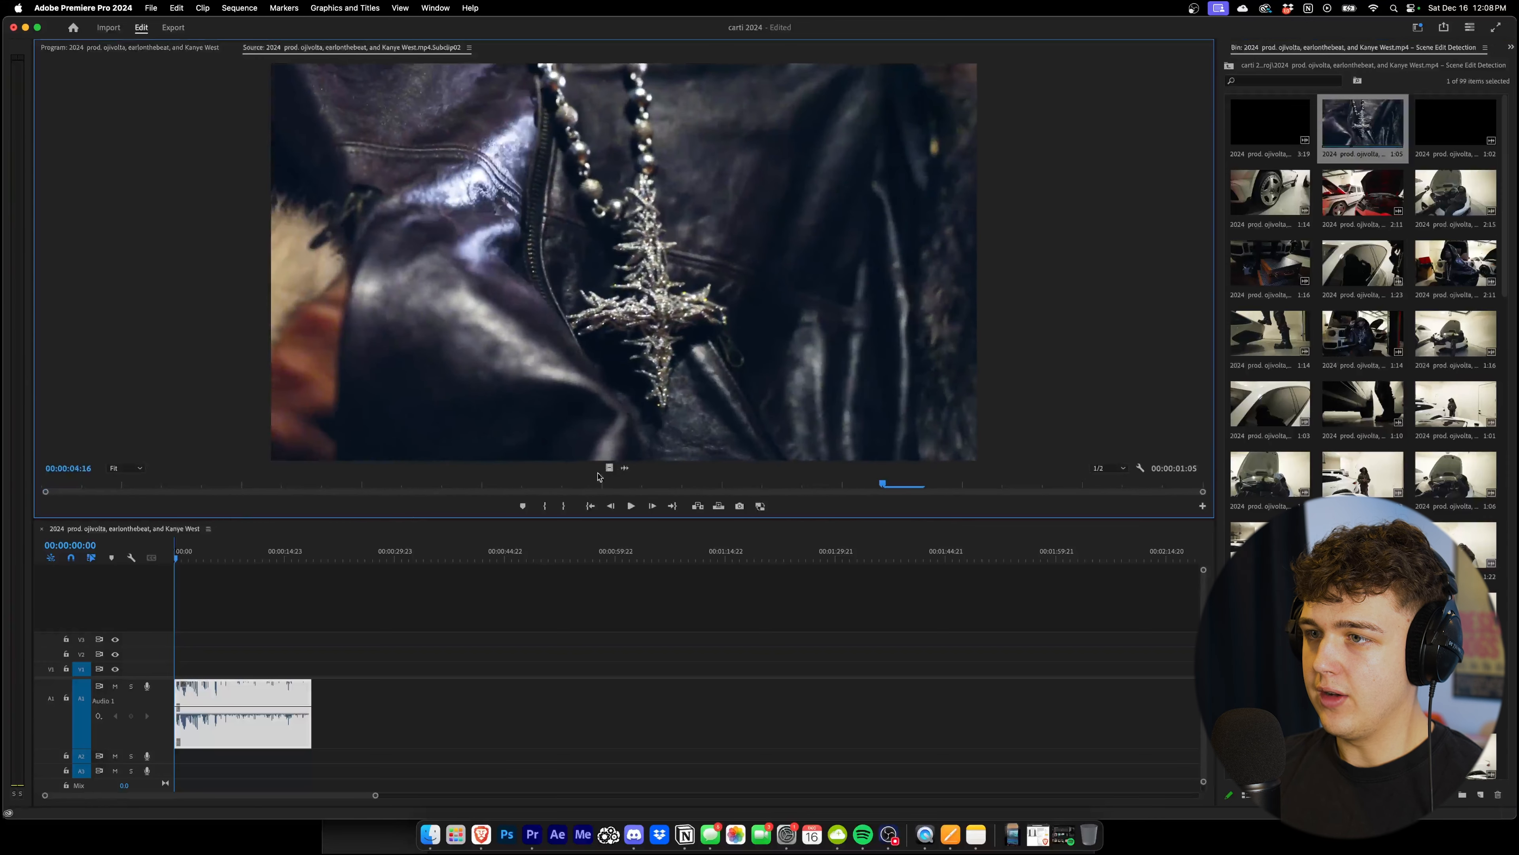
{"action": "left_click_drag", "start_coordinate": [609, 470], "coordinate": [360, 655]}
Add the car wheel clip and the clip of the man sitting on the white car to V2, video only
{"action": "double_click", "coordinate": [1456, 122]}
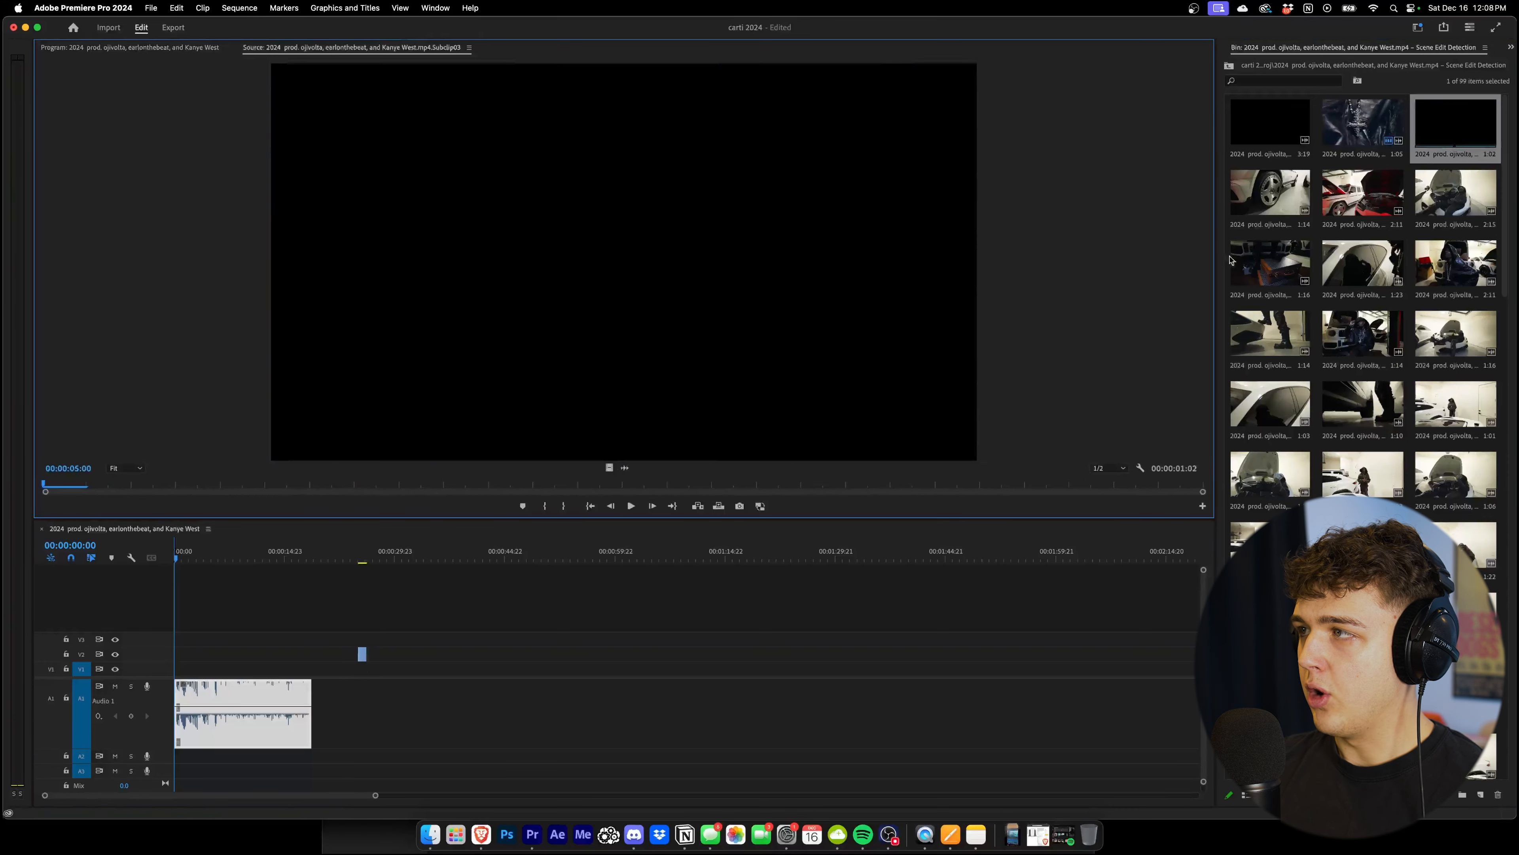
{"action": "double_click", "coordinate": [1261, 207]}
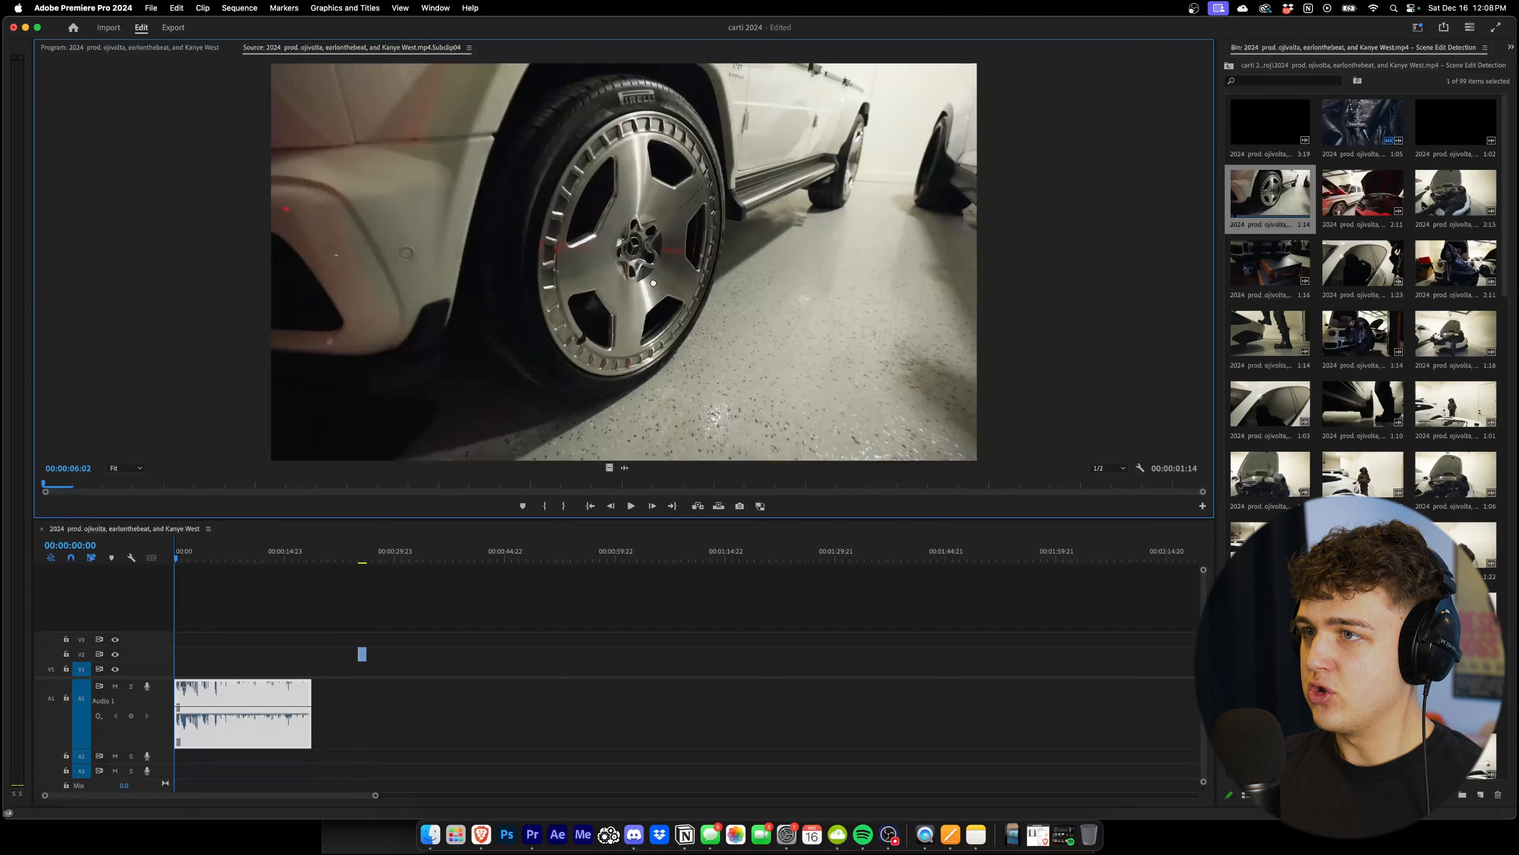
{"action": "left_click_drag", "start_coordinate": [641, 323], "coordinate": [527, 711]}
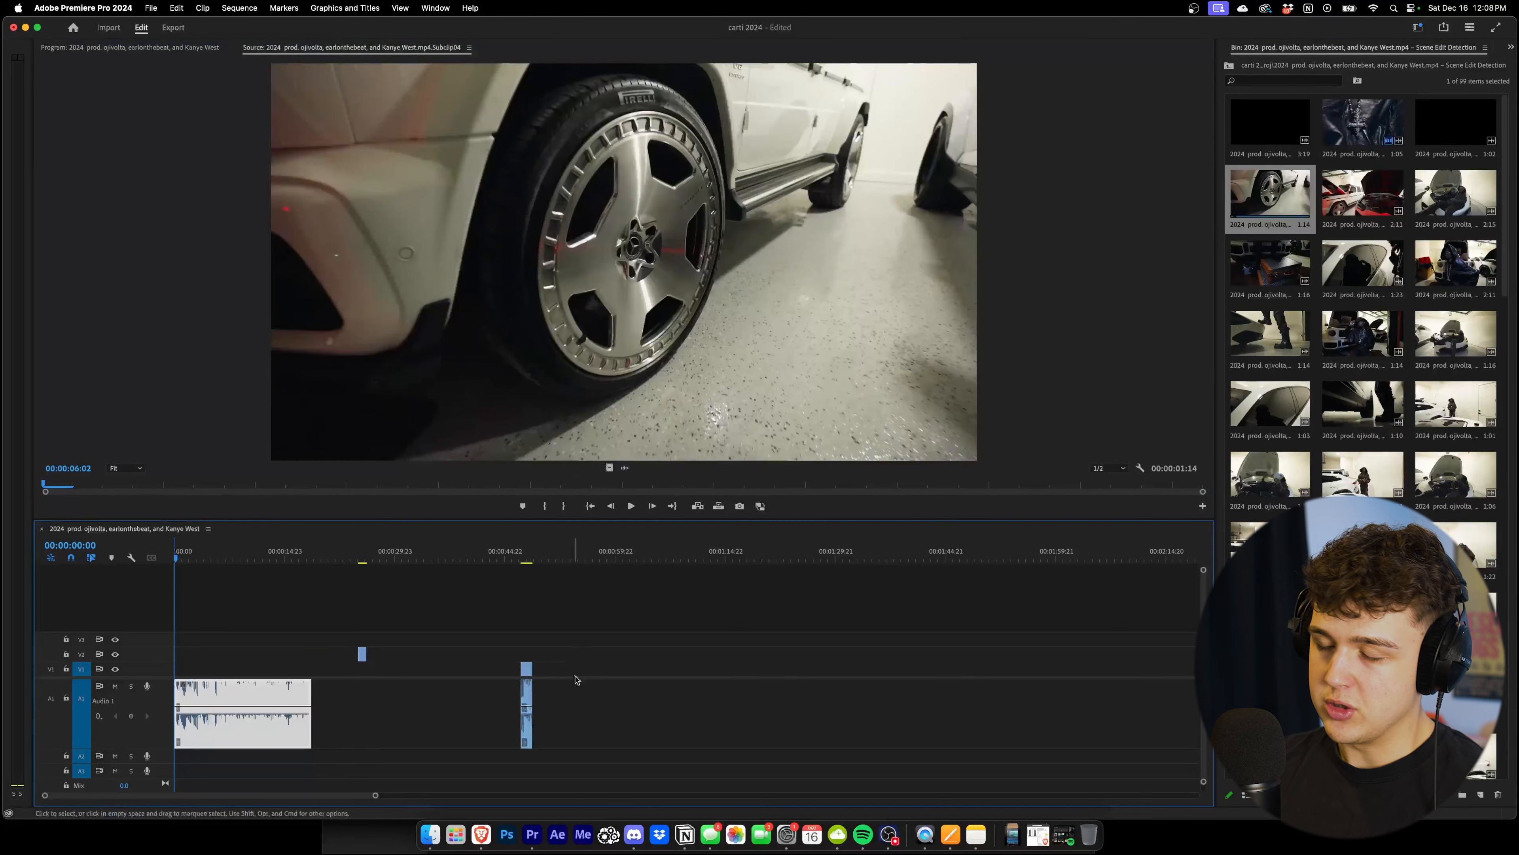
{"action": "key", "text": "super+z"}
{"action": "left_click_drag", "start_coordinate": [608, 468], "coordinate": [393, 653]}
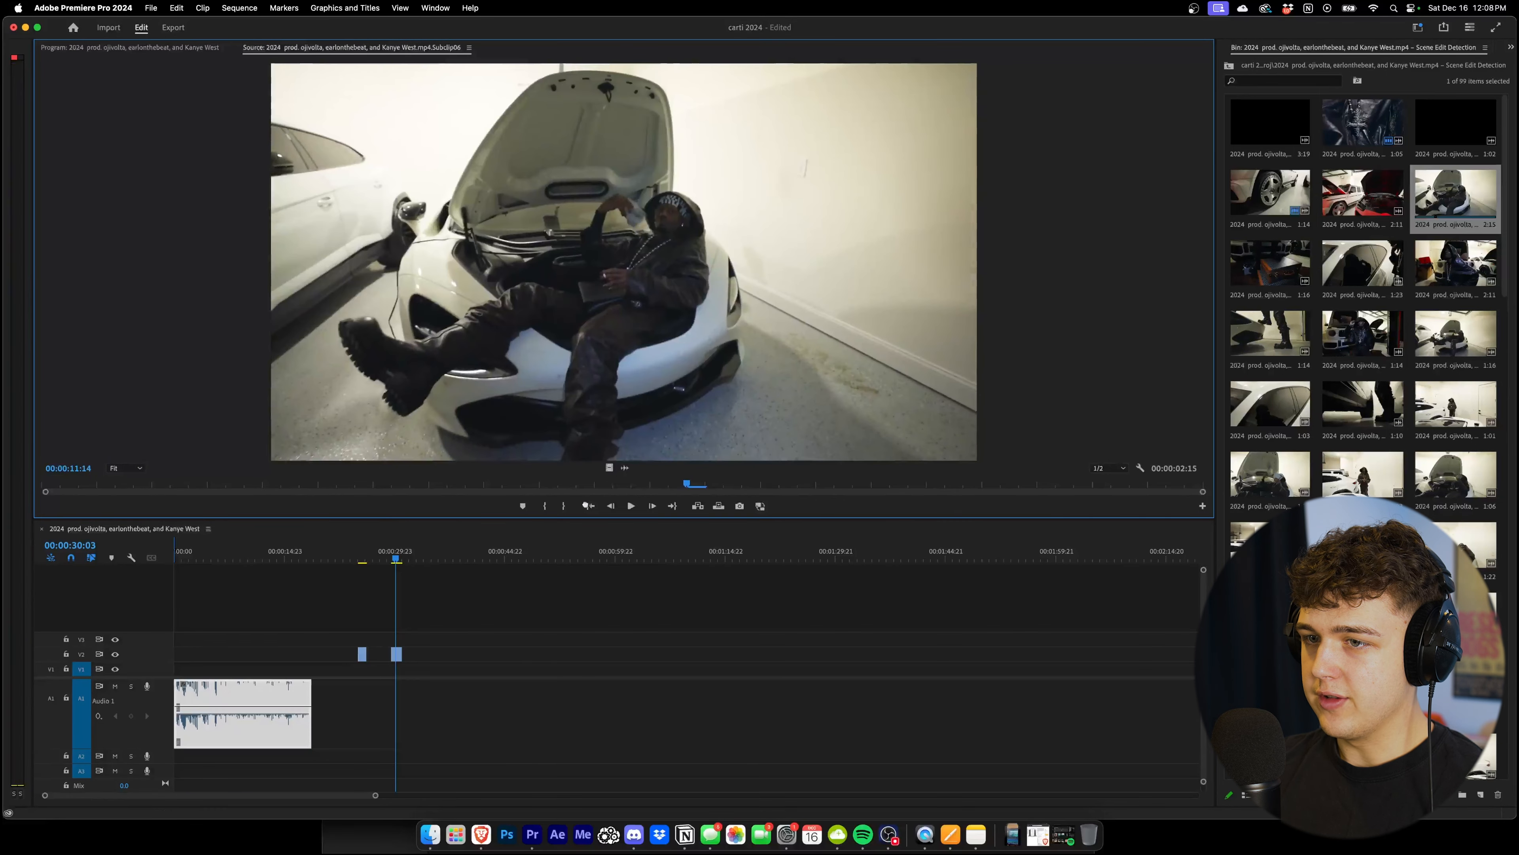
{"action": "left_click_drag", "start_coordinate": [609, 467], "coordinate": [423, 653]}
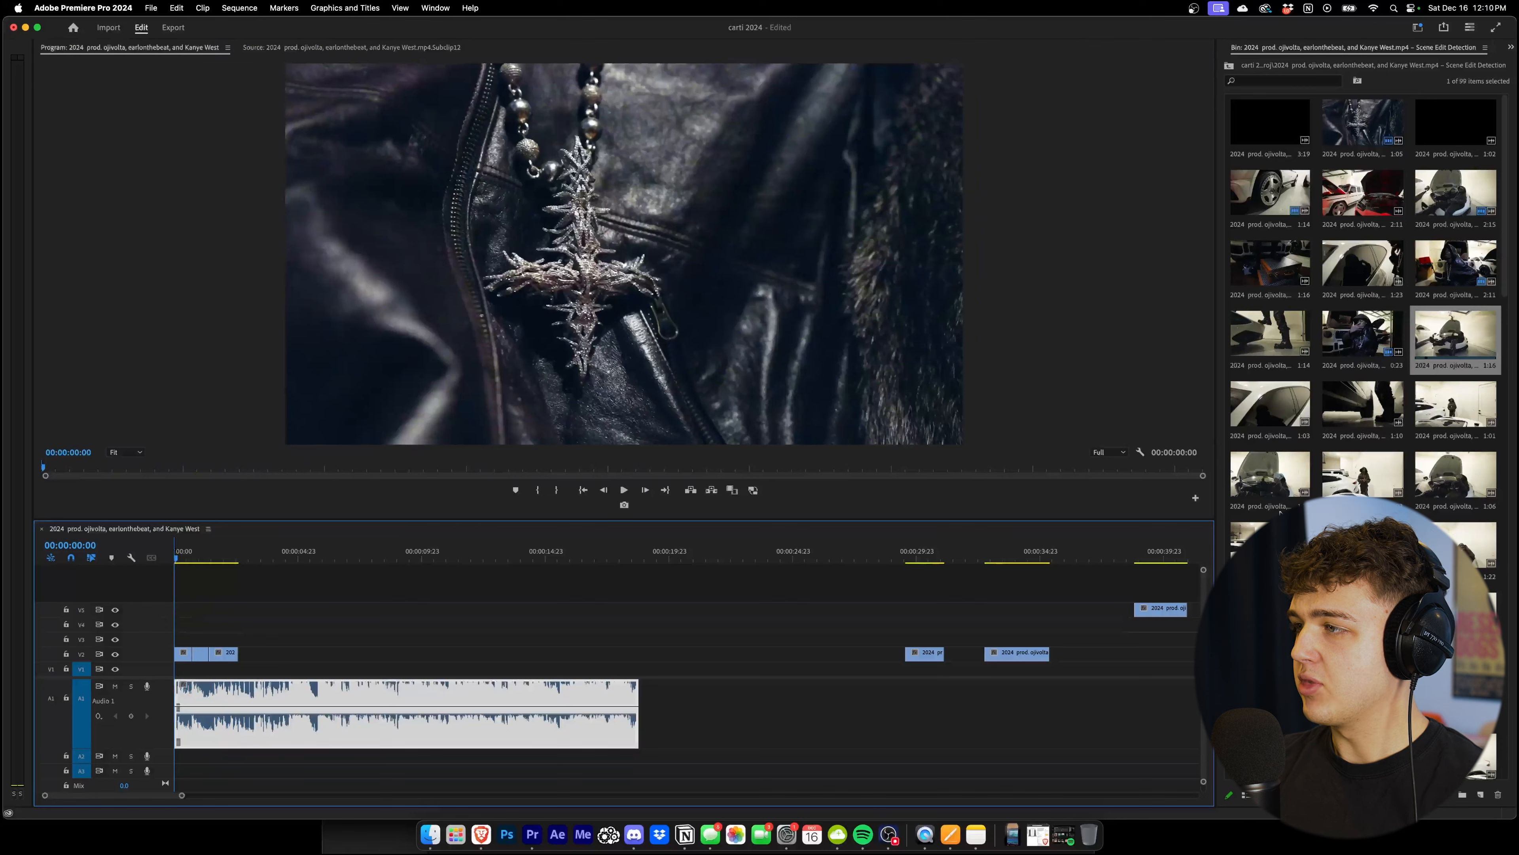
{"action": "scroll", "coordinate": [1259, 459], "scroll_direction": "down", "scroll_amount": 2}
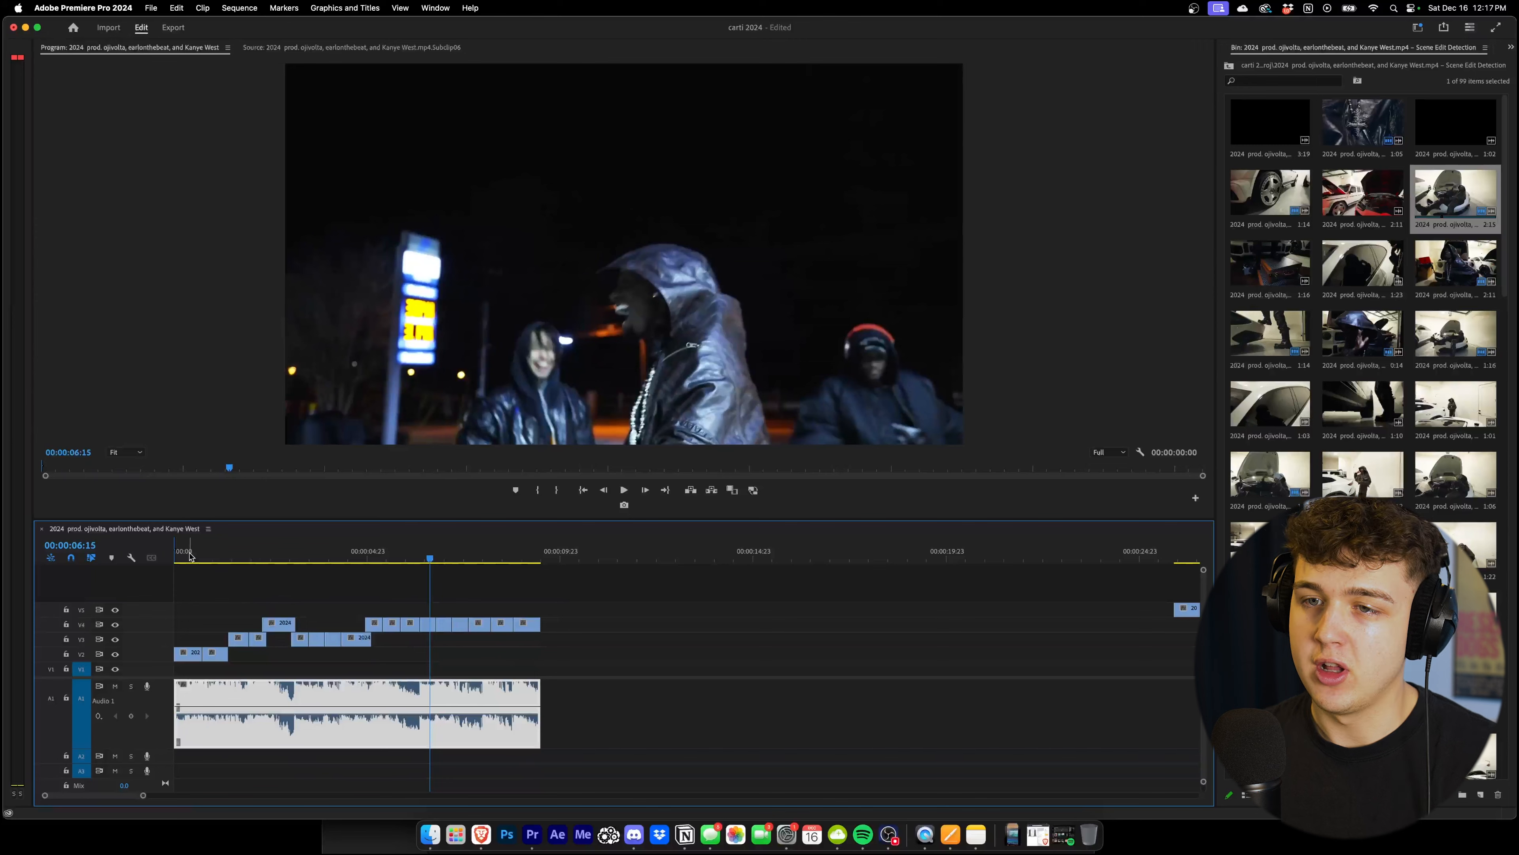
Play the assembled edit from the start of the sequence to the end of the audio, and return to the start
{"action": "left_click_drag", "start_coordinate": [190, 557], "coordinate": [16, 589]}
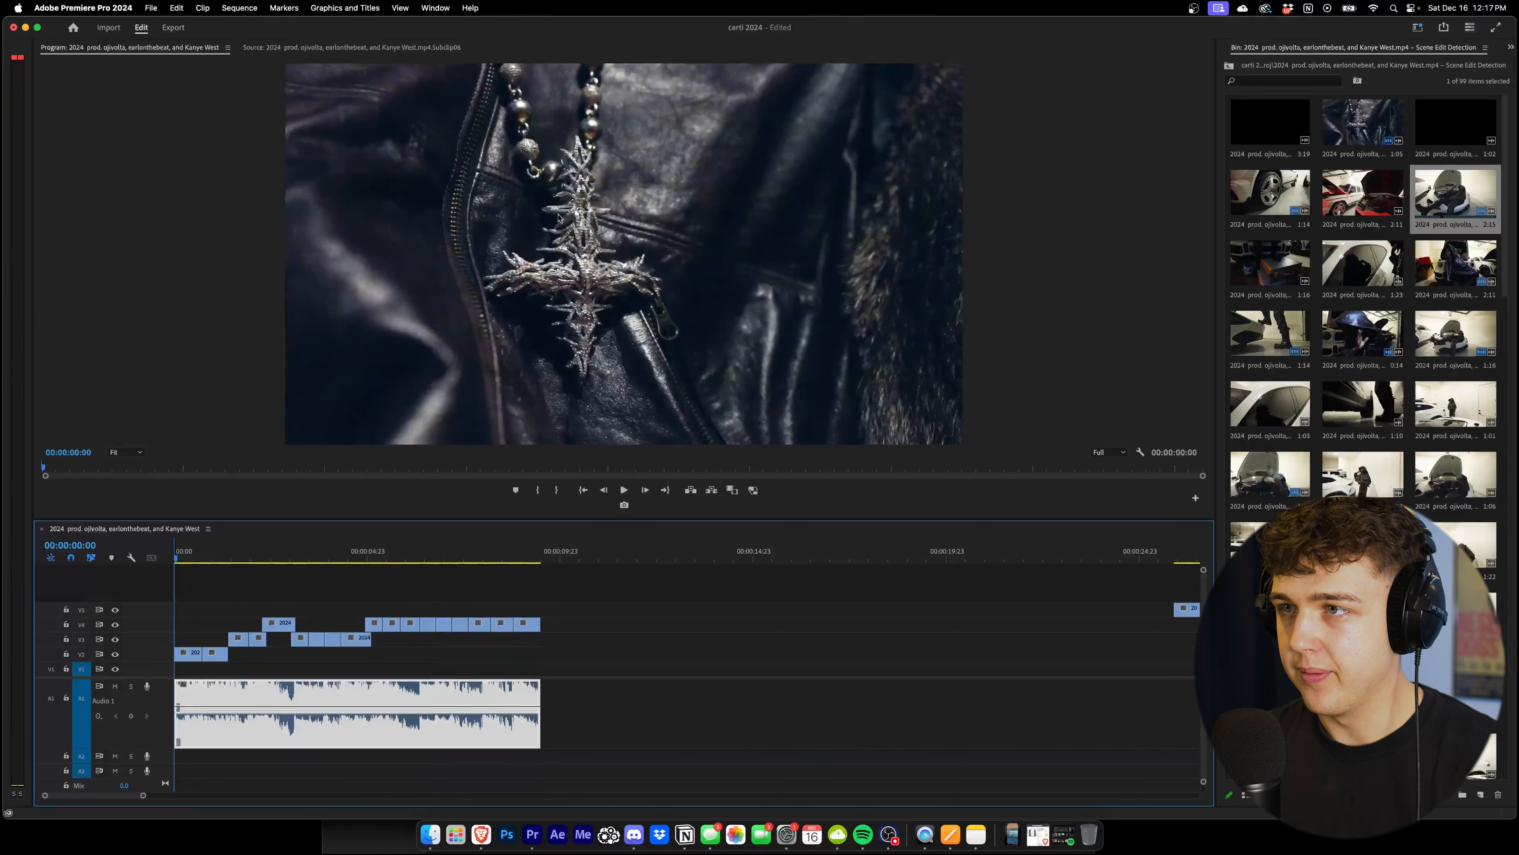
{"action": "key", "text": "space"}
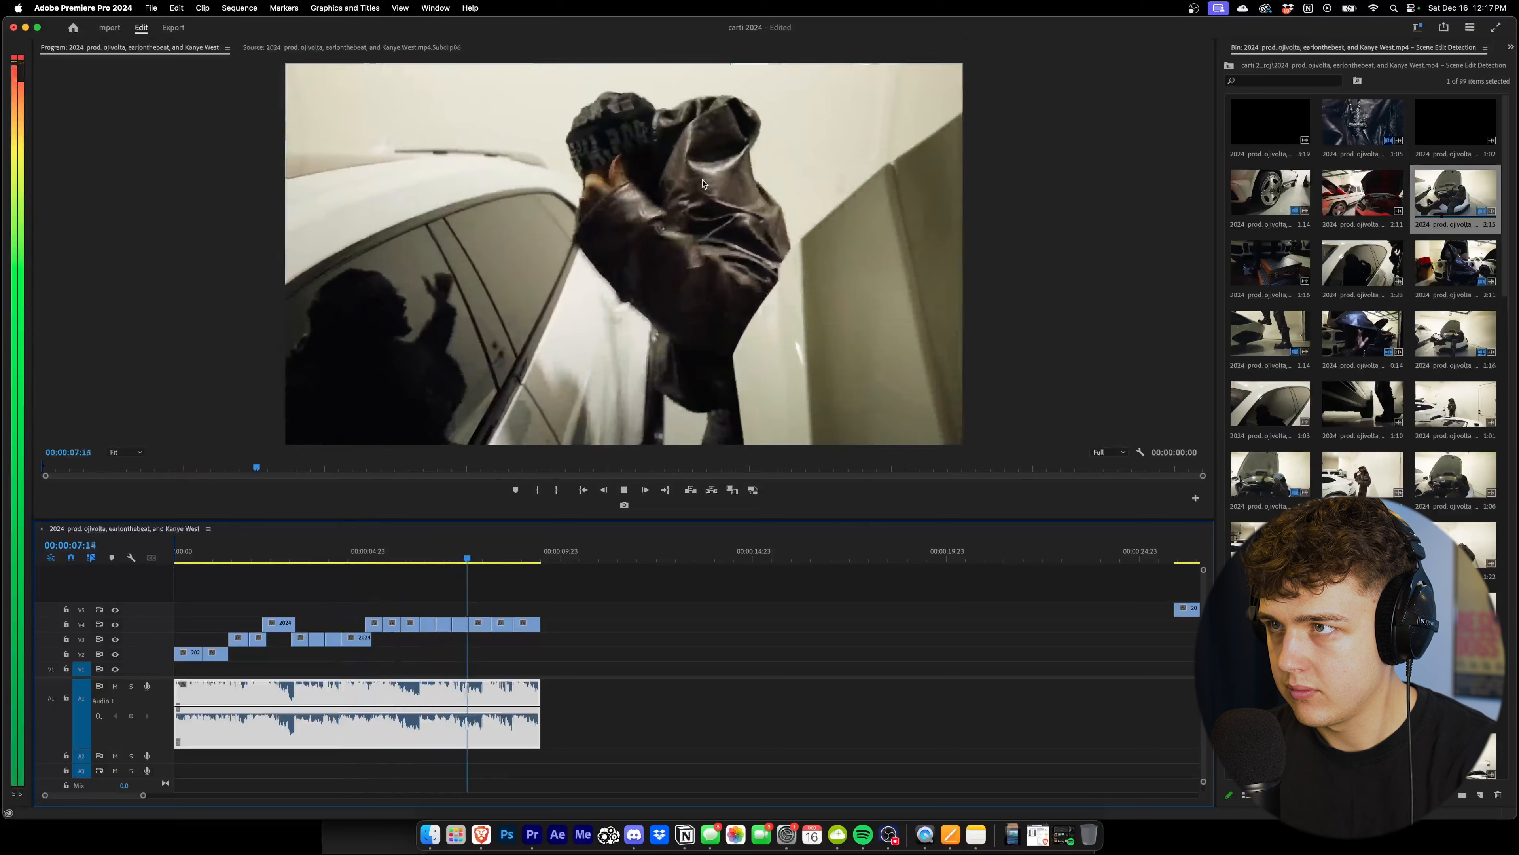
{"action": "key", "text": "space"}
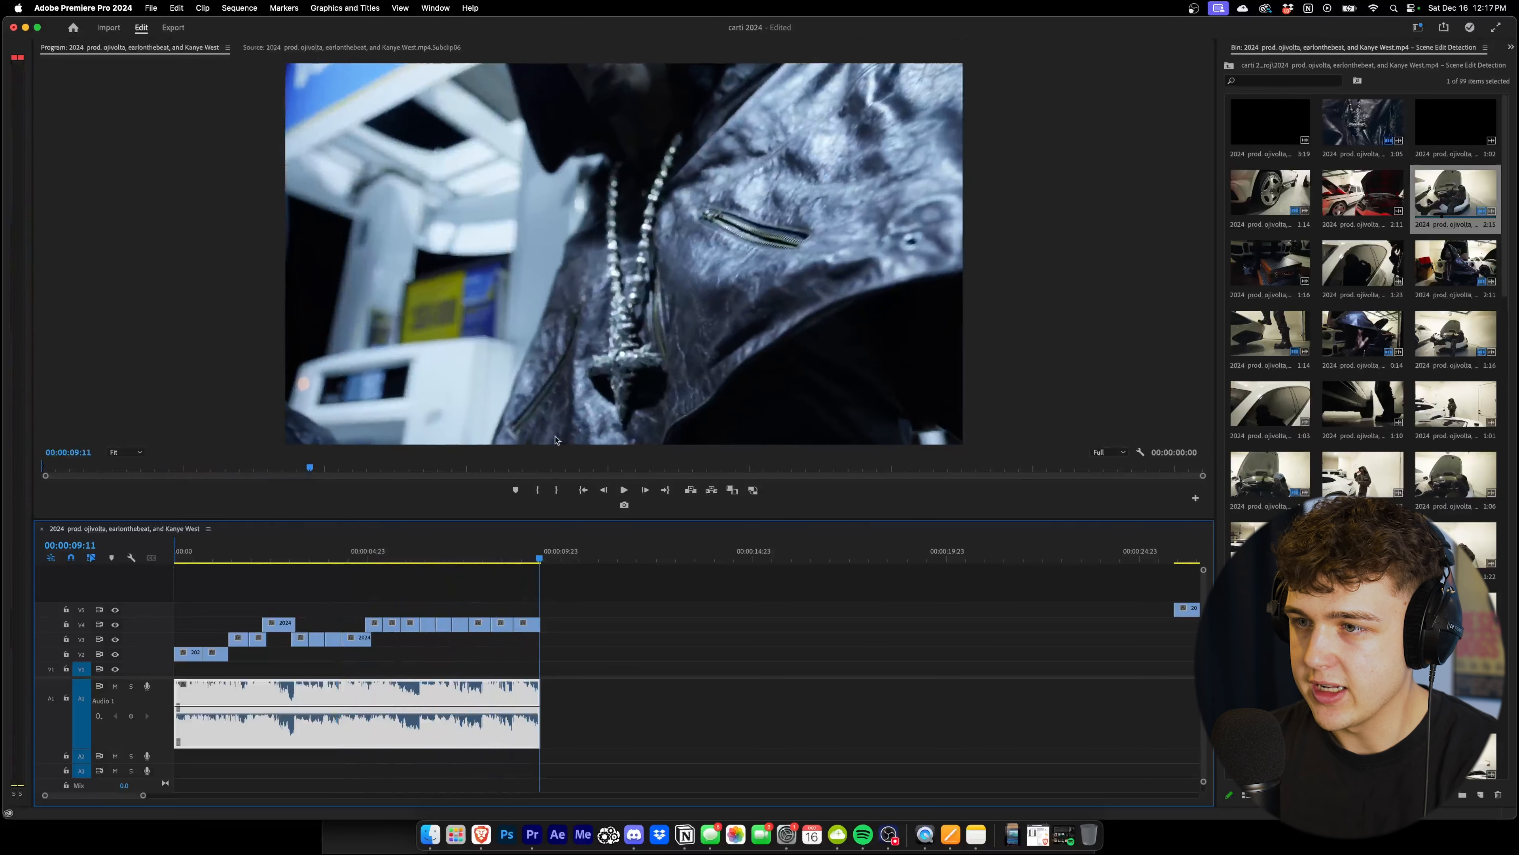
{"action": "key", "text": "Home"}
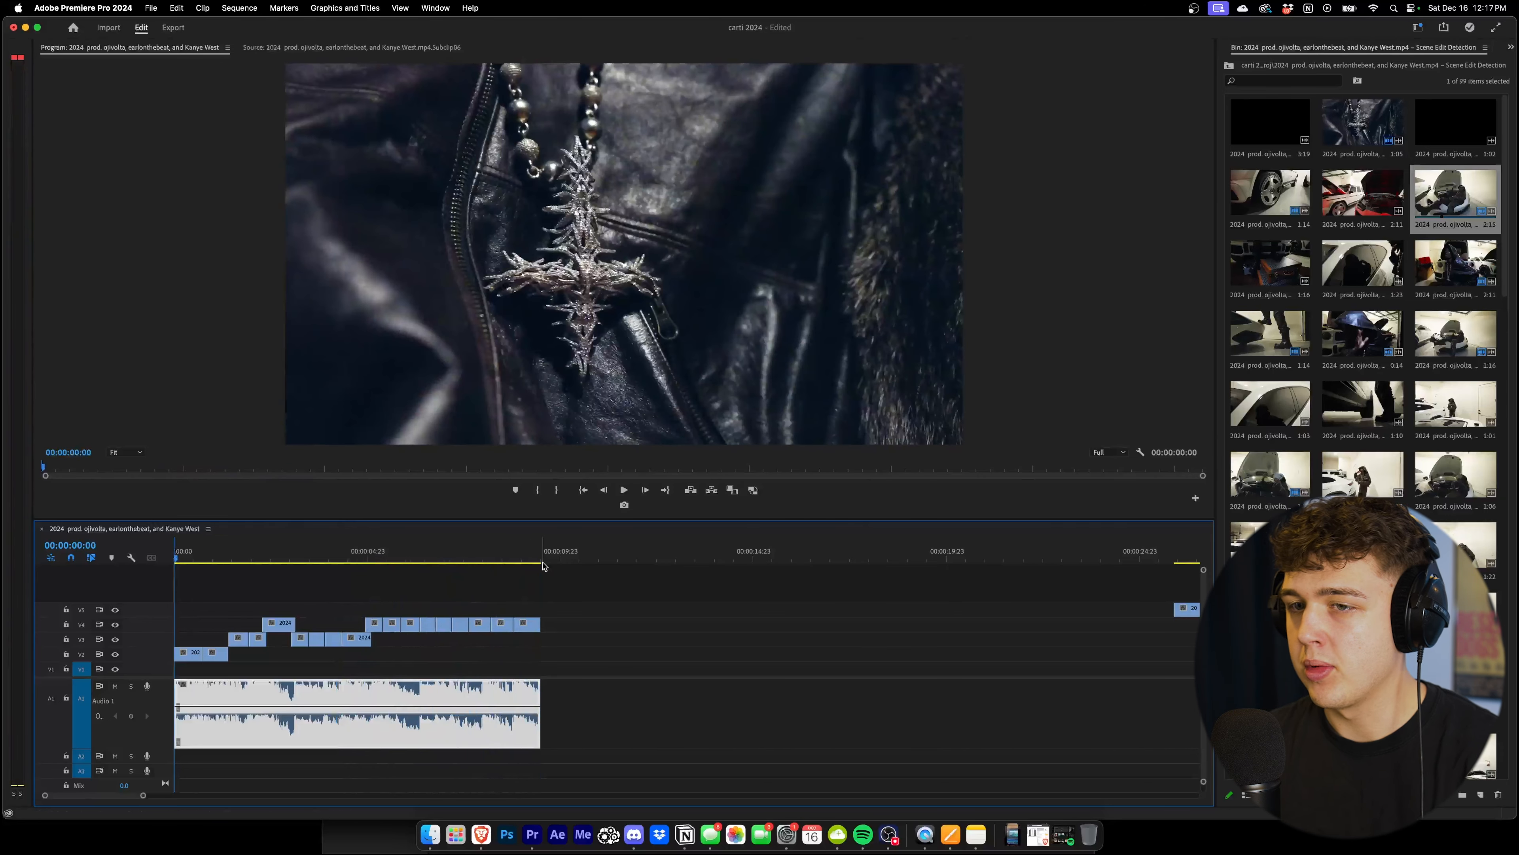
Place the clip of the man standing beside the white car, video only, on V5 above the boots shot
{"action": "scroll", "coordinate": [376, 663], "scroll_direction": "up", "scroll_amount": 3}
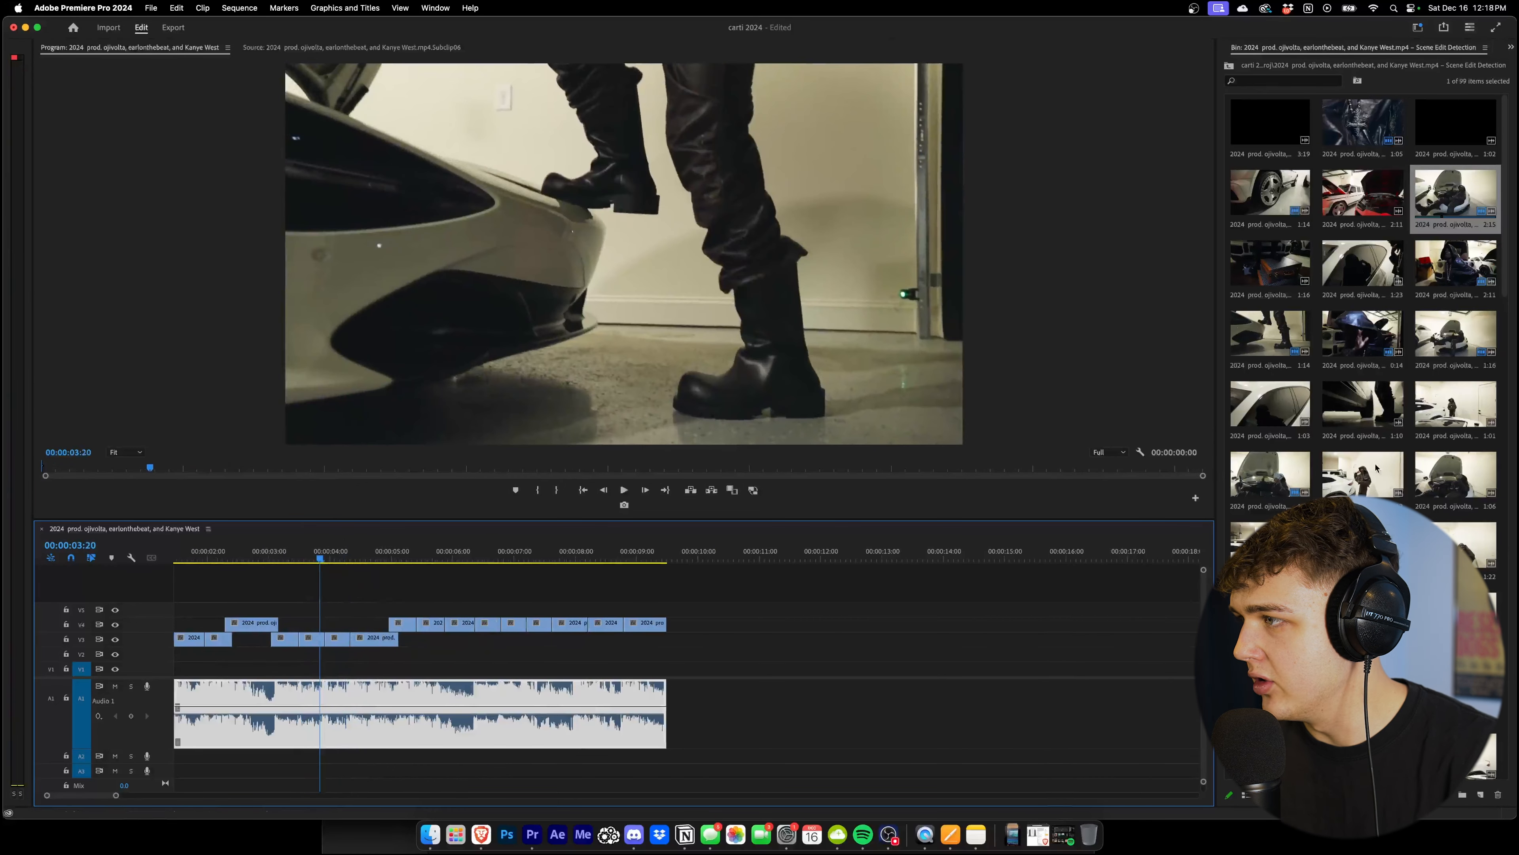
{"action": "double_click", "coordinate": [1376, 468]}
{"action": "left_click_drag", "start_coordinate": [584, 468], "coordinate": [302, 609]}
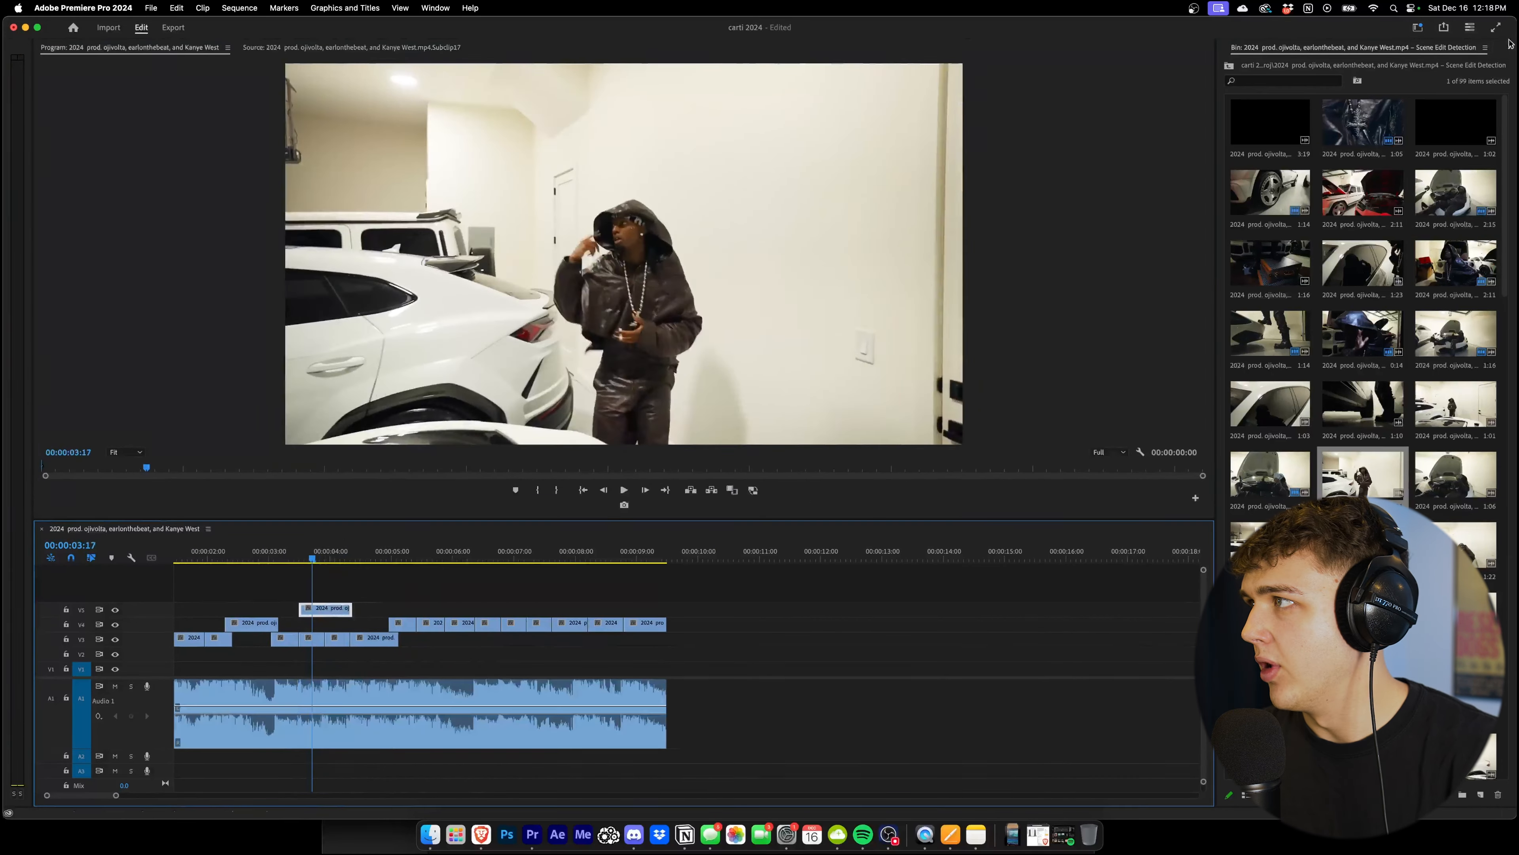
Scale the standing man overlay to 50 and move it toward the upper right of the frame
{"action": "left_click", "coordinate": [1511, 46]}
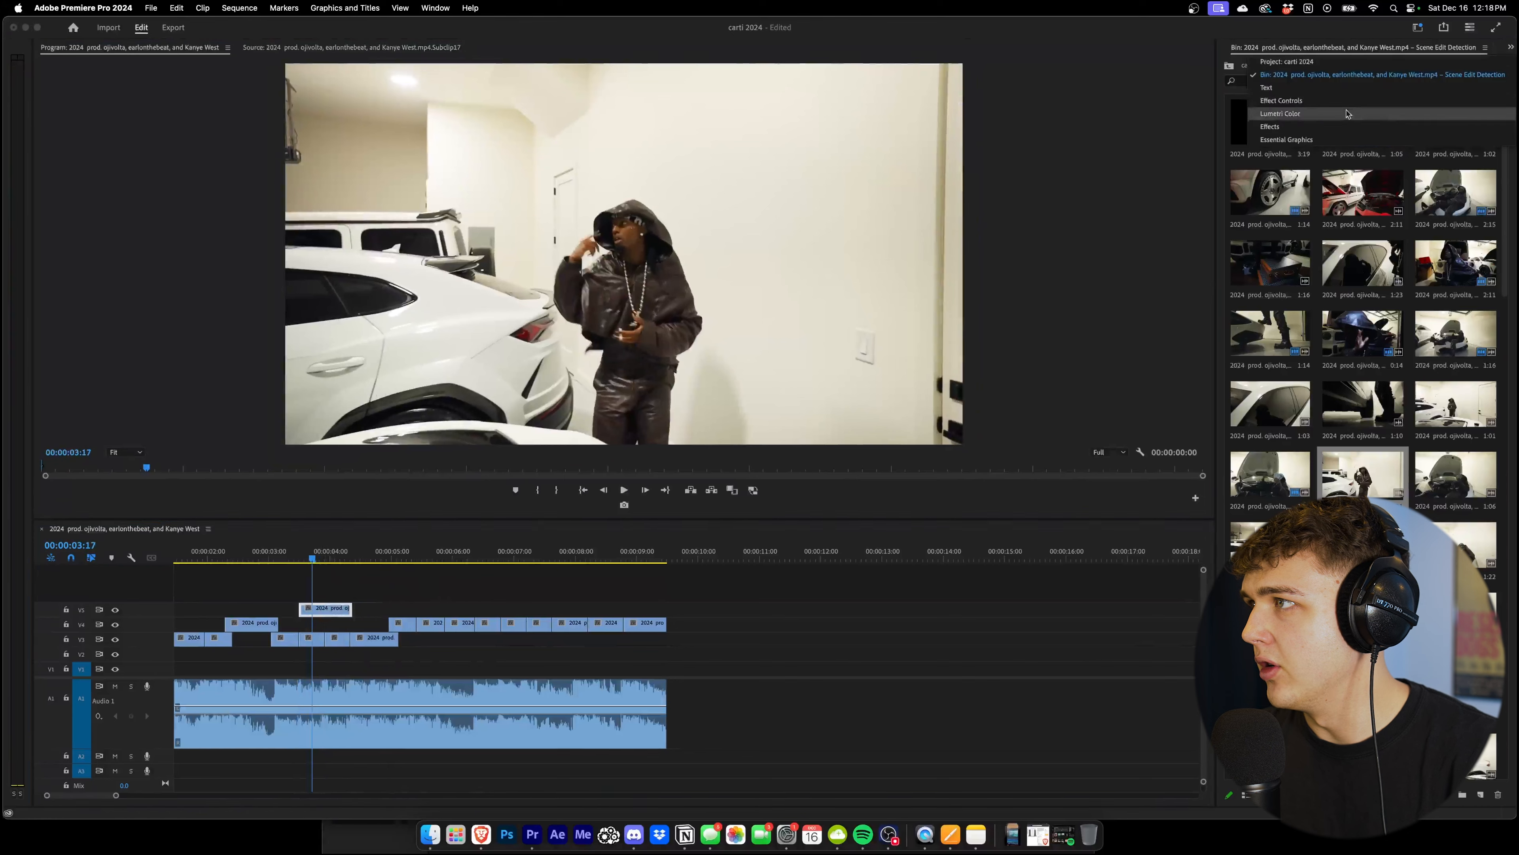
{"action": "left_click", "coordinate": [1321, 101]}
{"action": "left_click_drag", "start_coordinate": [1332, 122], "coordinate": [1302, 127]}
{"action": "left_click_drag", "start_coordinate": [605, 267], "coordinate": [740, 204]}
Apply the Crop effect to the overlay and crop 23% from the top and 26% from the right
{"action": "left_click", "coordinate": [1512, 48]}
{"action": "left_click", "coordinate": [1286, 128]}
{"action": "left_click", "coordinate": [1247, 63]}
{"action": "type", "text": "crop"}
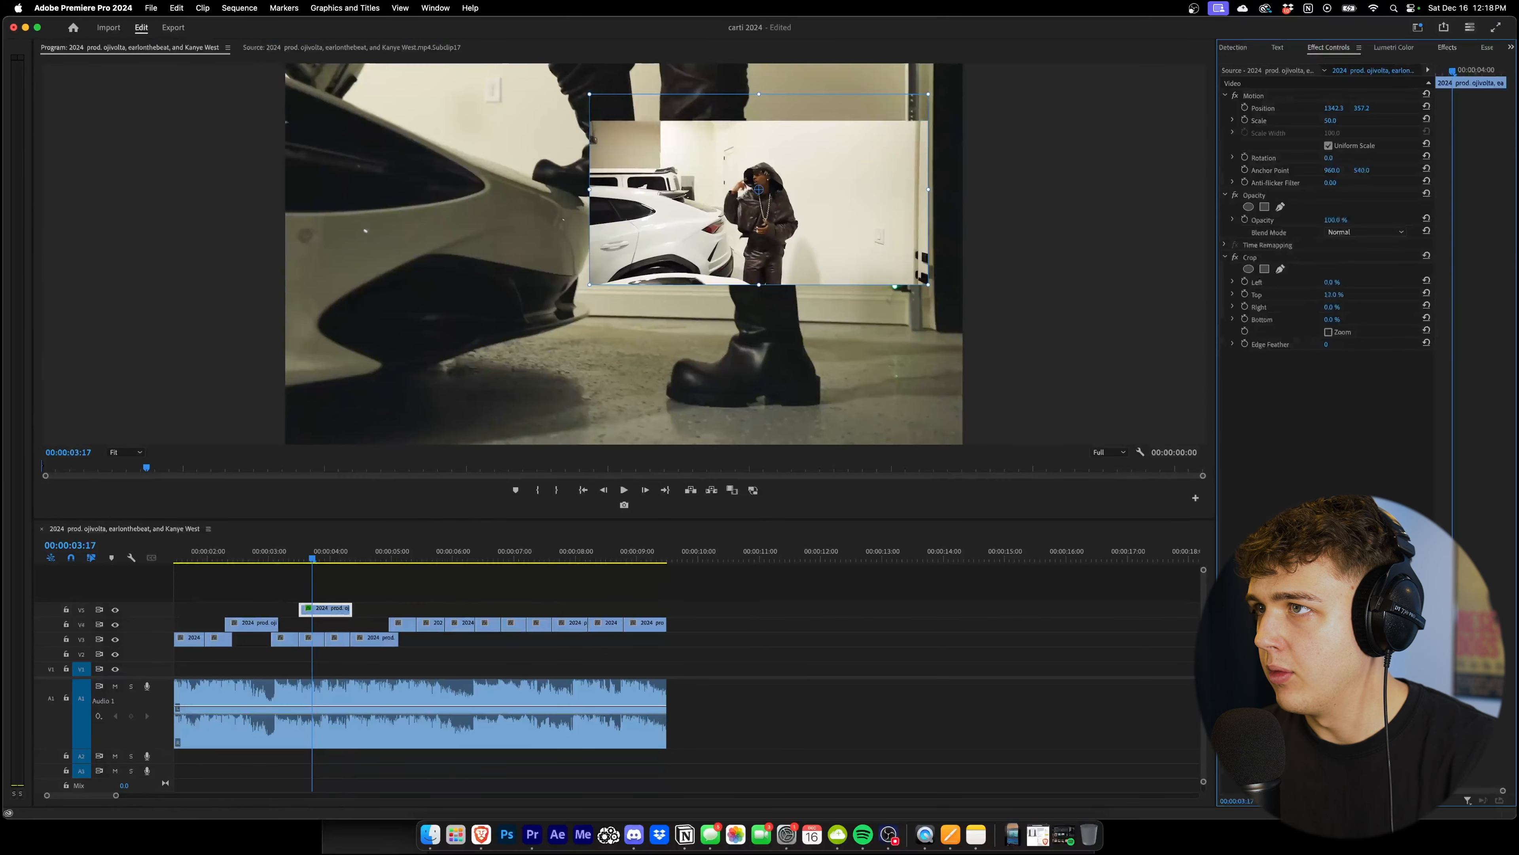
{"action": "left_click_drag", "start_coordinate": [1333, 294], "coordinate": [1354, 294]}
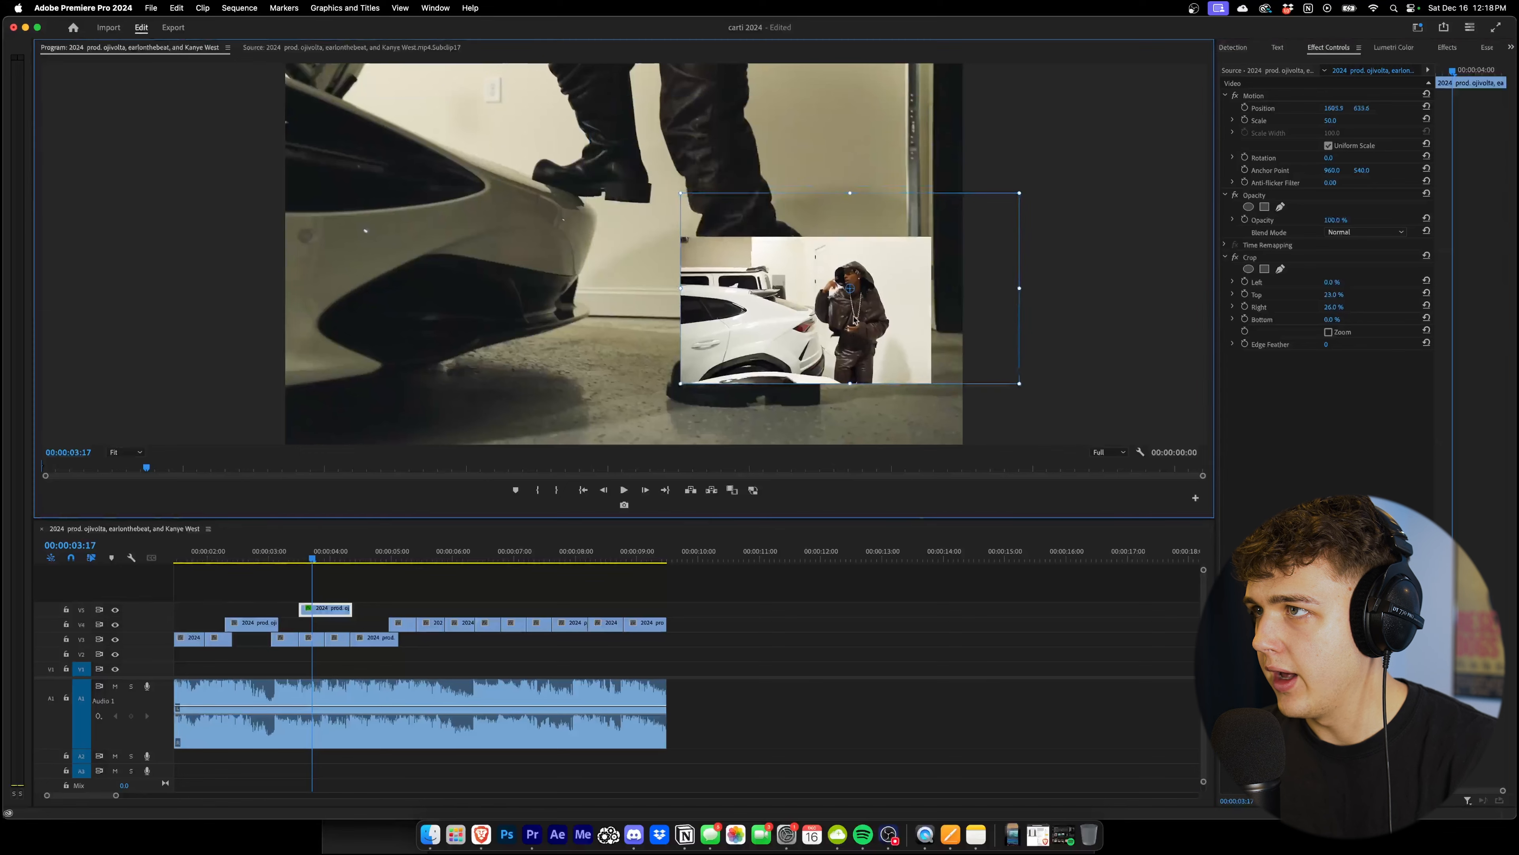
Reposition the cropped overlay in the upper right corner of the frame and reduce its scale to about 43.8
{"action": "left_click_drag", "start_coordinate": [842, 289], "coordinate": [844, 149]}
{"action": "left_click_drag", "start_coordinate": [679, 242], "coordinate": [696, 231]}
{"action": "left_click_drag", "start_coordinate": [736, 204], "coordinate": [760, 185]}
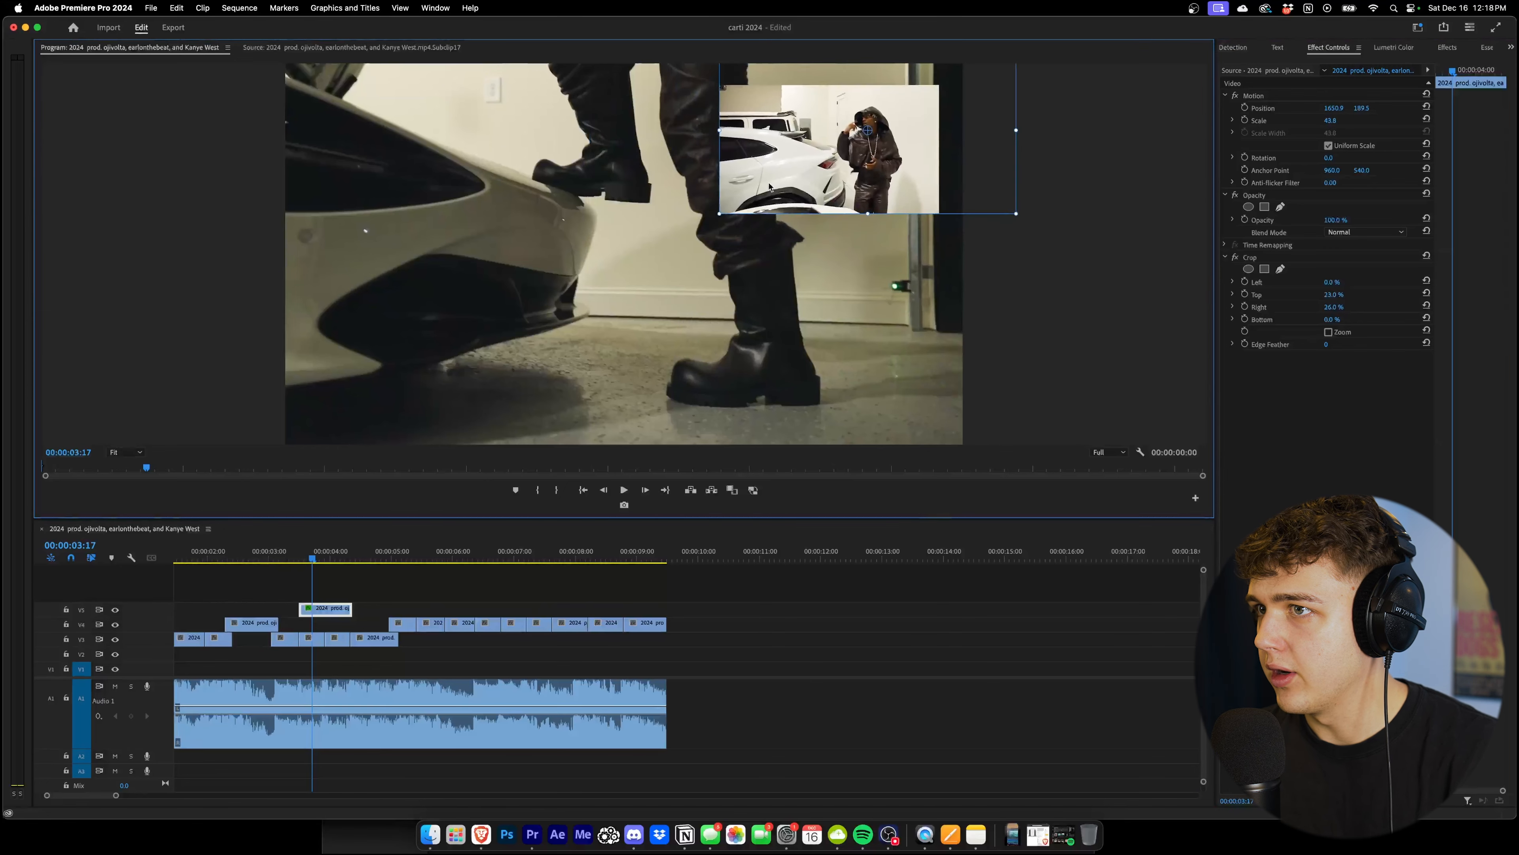
Play the overlay section from about 00:00:03:06 and trim the overlay clip to end with the boots shot below it
{"action": "key", "text": "space"}
{"action": "left_click", "coordinate": [284, 558]}
{"action": "key", "text": "space"}
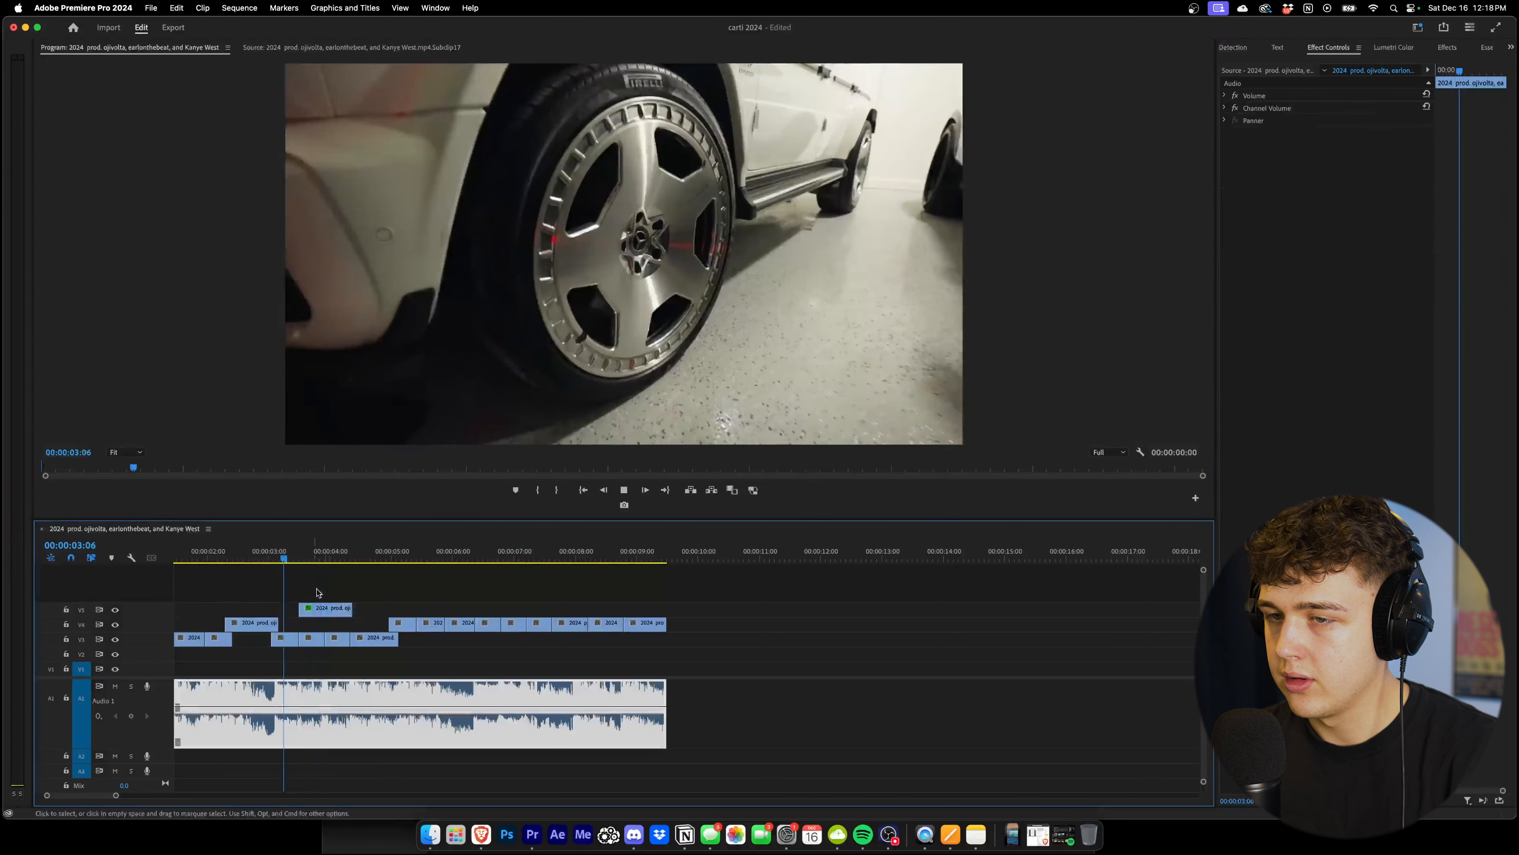
{"action": "left_click", "coordinate": [311, 609]}
{"action": "key", "text": "space"}
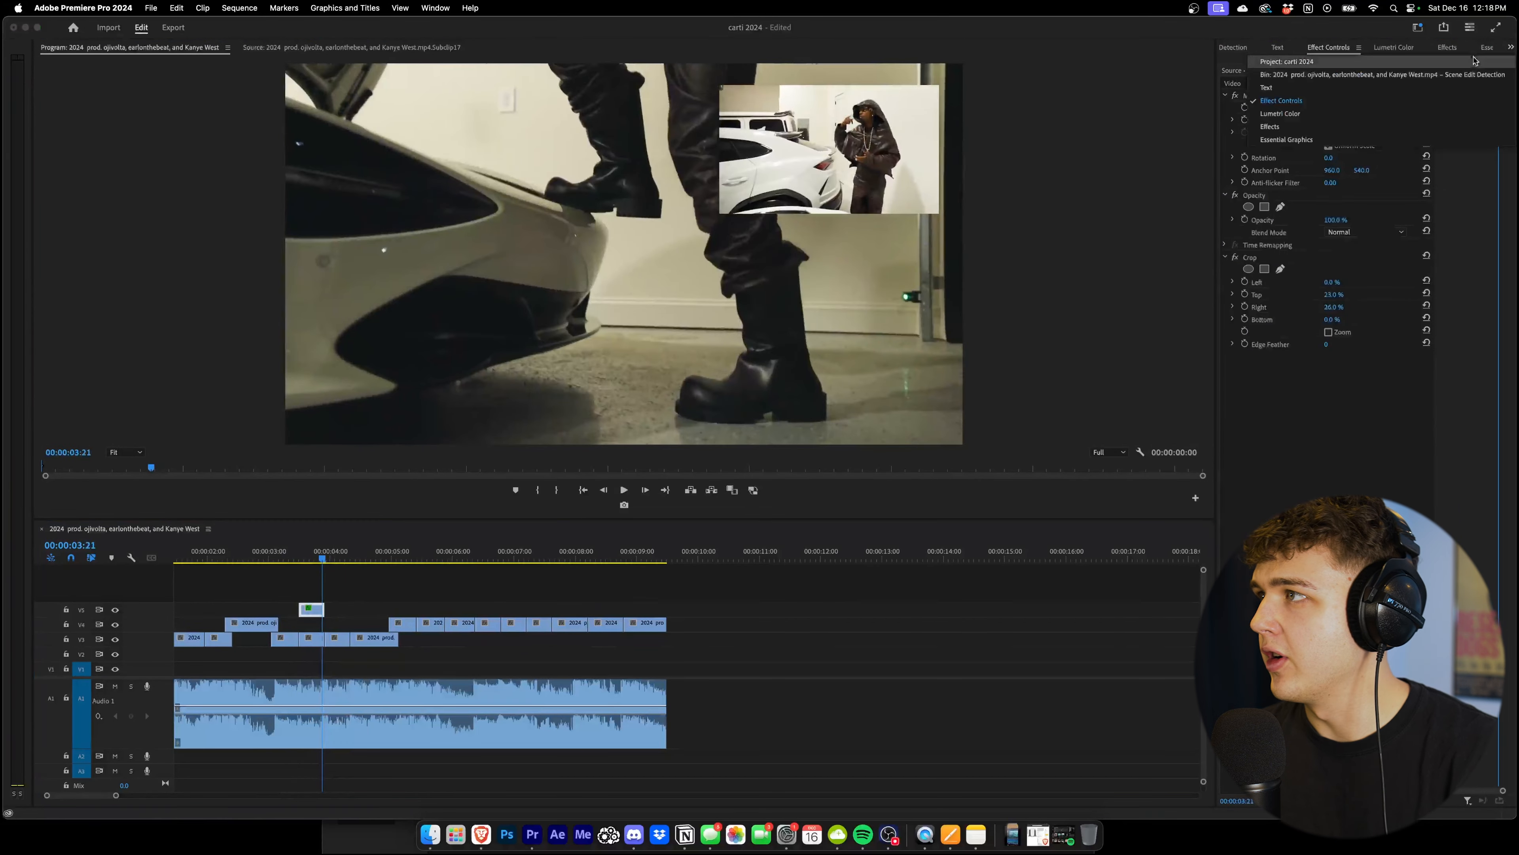
Nest the car window overlay clip on V6 in its own sequence, accepting the default name
{"action": "left_click", "coordinate": [323, 599]}
{"action": "key", "text": "="}
{"action": "right_click", "coordinate": [320, 600]}
{"action": "left_click", "coordinate": [467, 507]}
{"action": "left_click", "coordinate": [783, 438]}
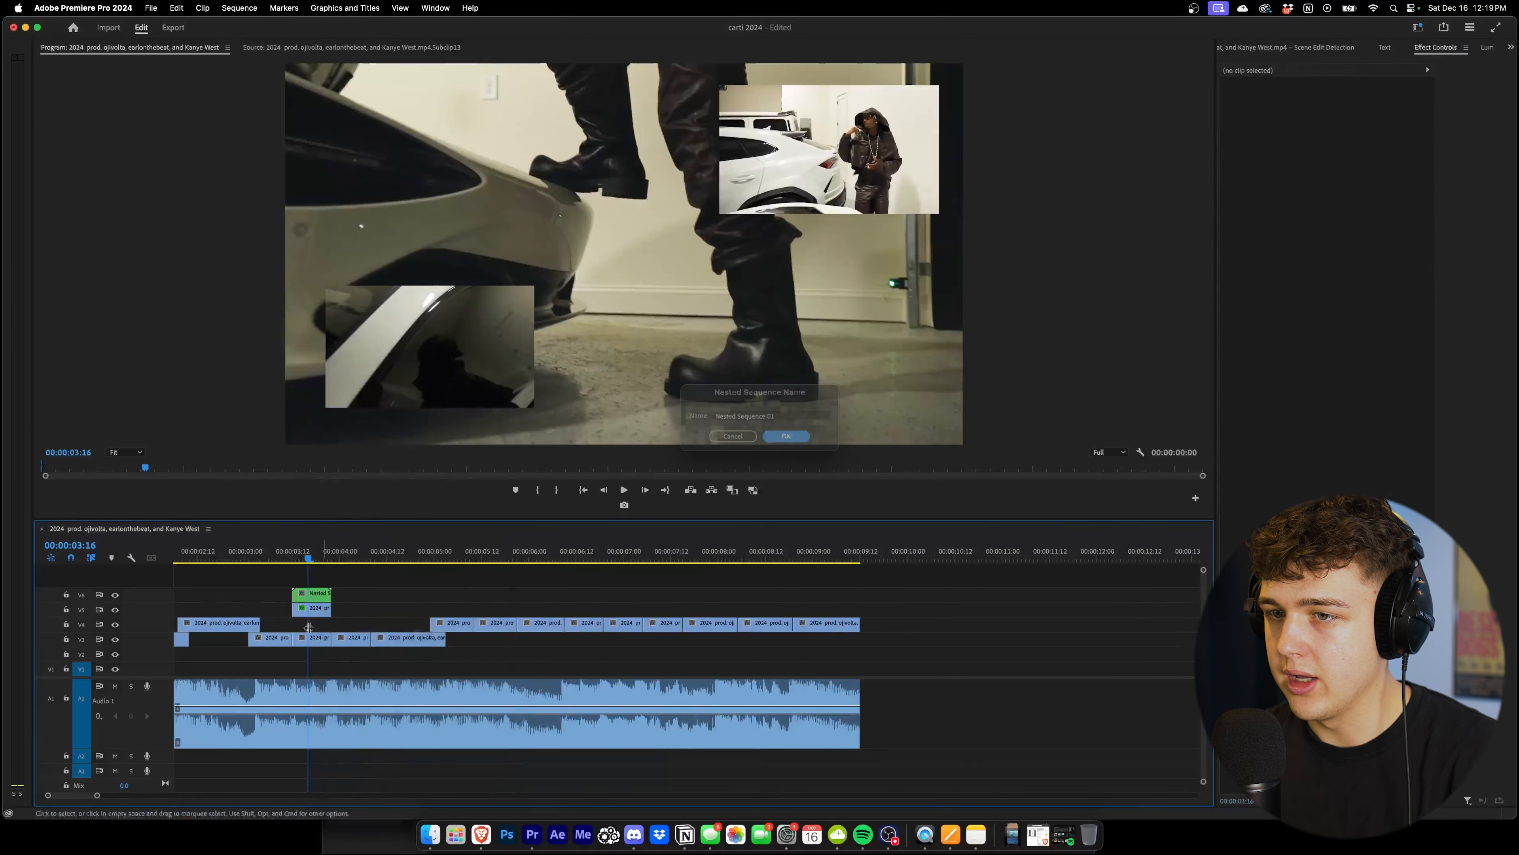
{"action": "double_click", "coordinate": [316, 599]}
{"action": "left_click", "coordinate": [430, 833]}
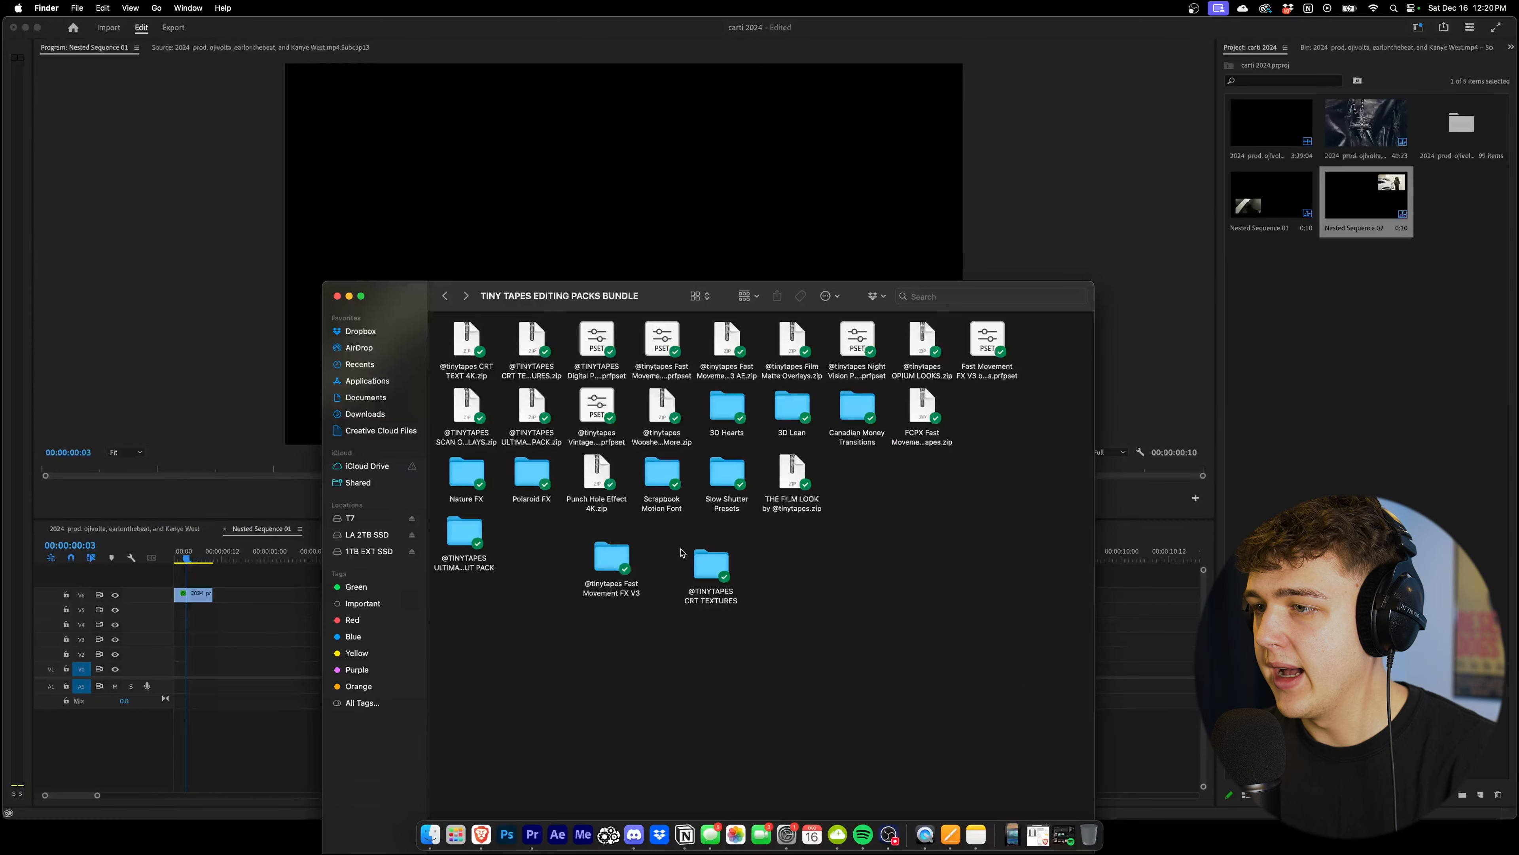
{"action": "left_click_drag", "start_coordinate": [709, 565], "coordinate": [1244, 365]}
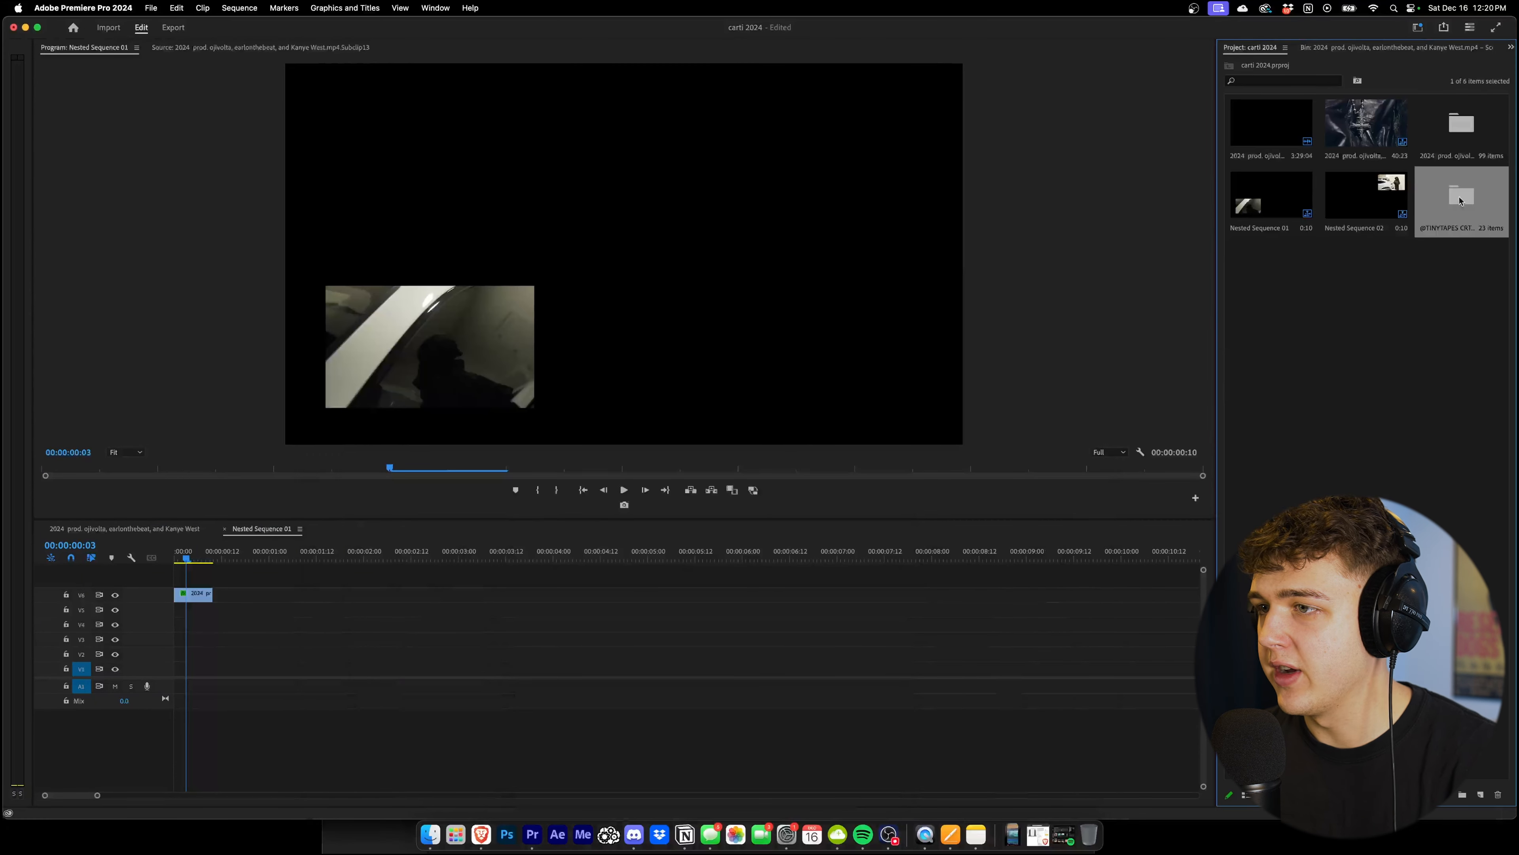
Place the 003 BlueTextureScreen_Multiply texture above the nested clip and paste the clip's Motion, Opacity and Crop attributes onto it
{"action": "double_click", "coordinate": [1460, 200]}
{"action": "left_click_drag", "start_coordinate": [1461, 123], "coordinate": [182, 586]}
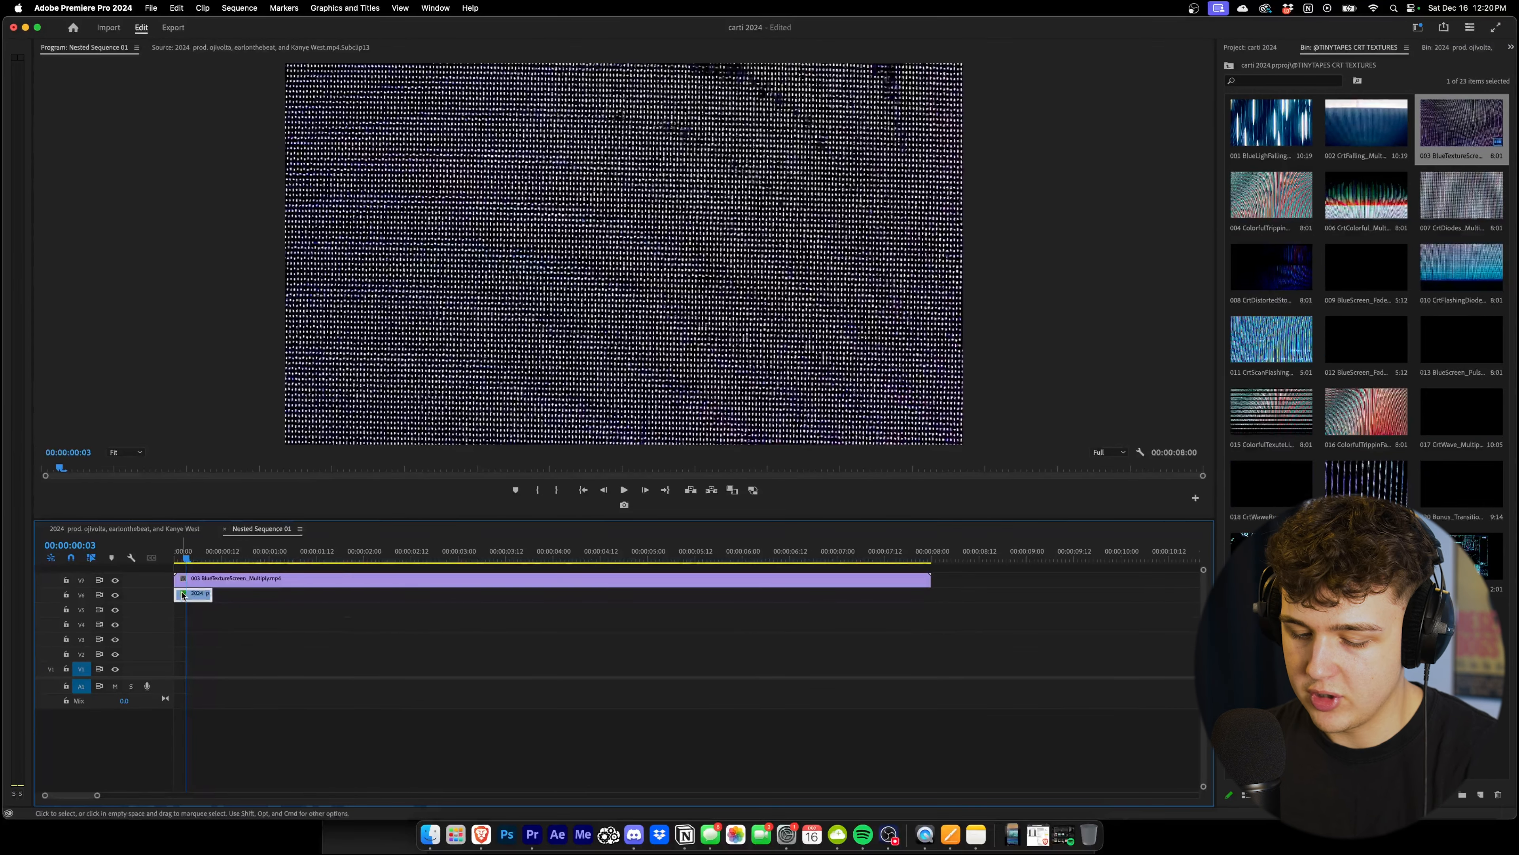
{"action": "left_click", "coordinate": [199, 579]}
{"action": "key", "text": "super+alt+v"}
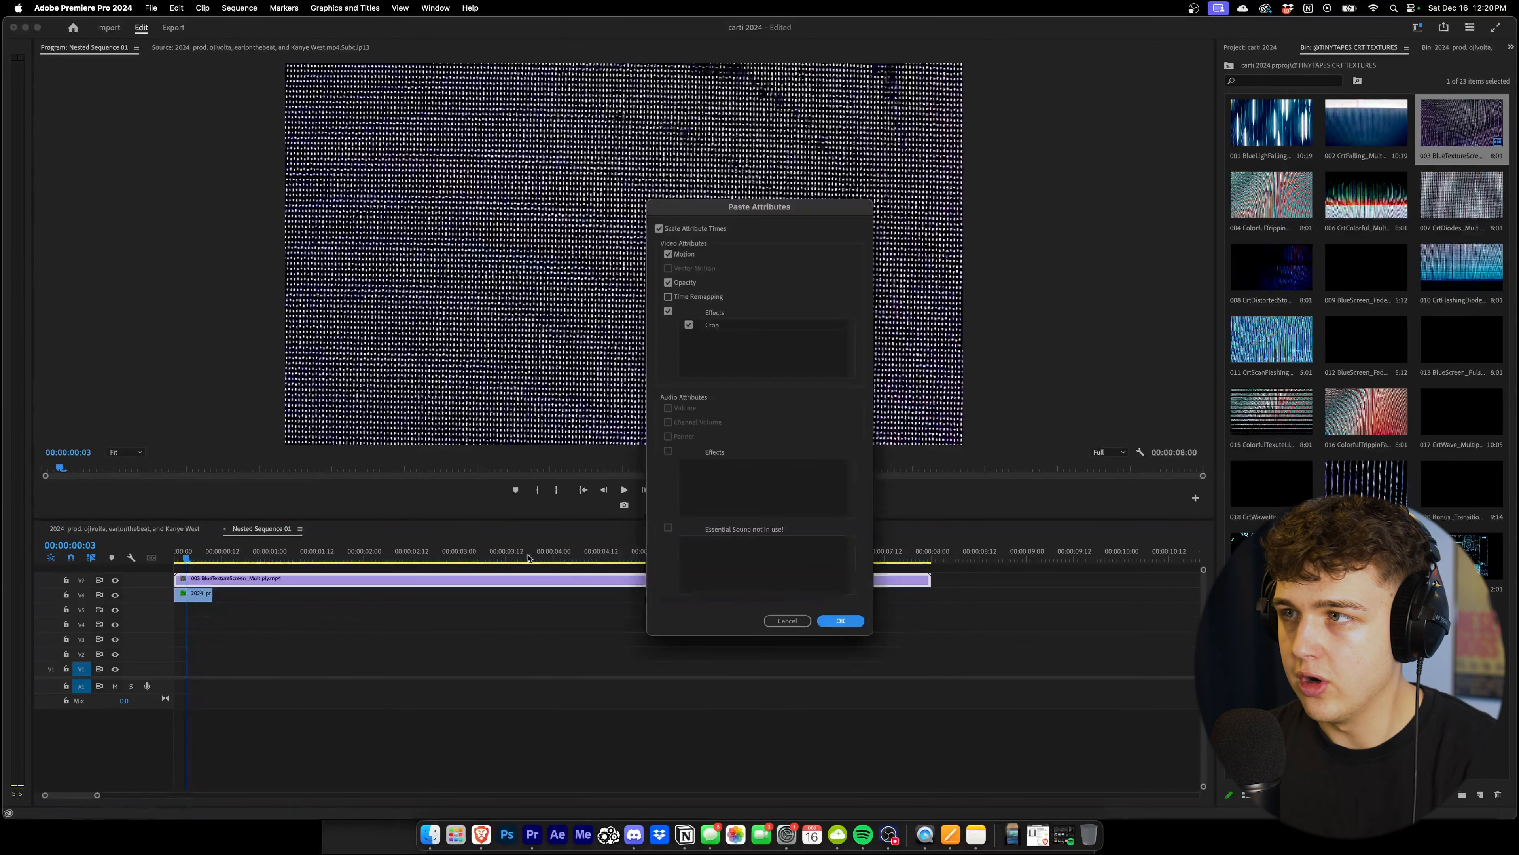
{"action": "left_click", "coordinate": [839, 621]}
Set the CRT texture's blend mode to Overlay and its scale to 21 so that it covers the overlay clip
{"action": "key", "text": "Up"}
{"action": "left_click", "coordinate": [1511, 47]}
{"action": "left_click", "coordinate": [1270, 139]}
{"action": "left_click", "coordinate": [1364, 232]}
{"action": "left_click", "coordinate": [1358, 353]}
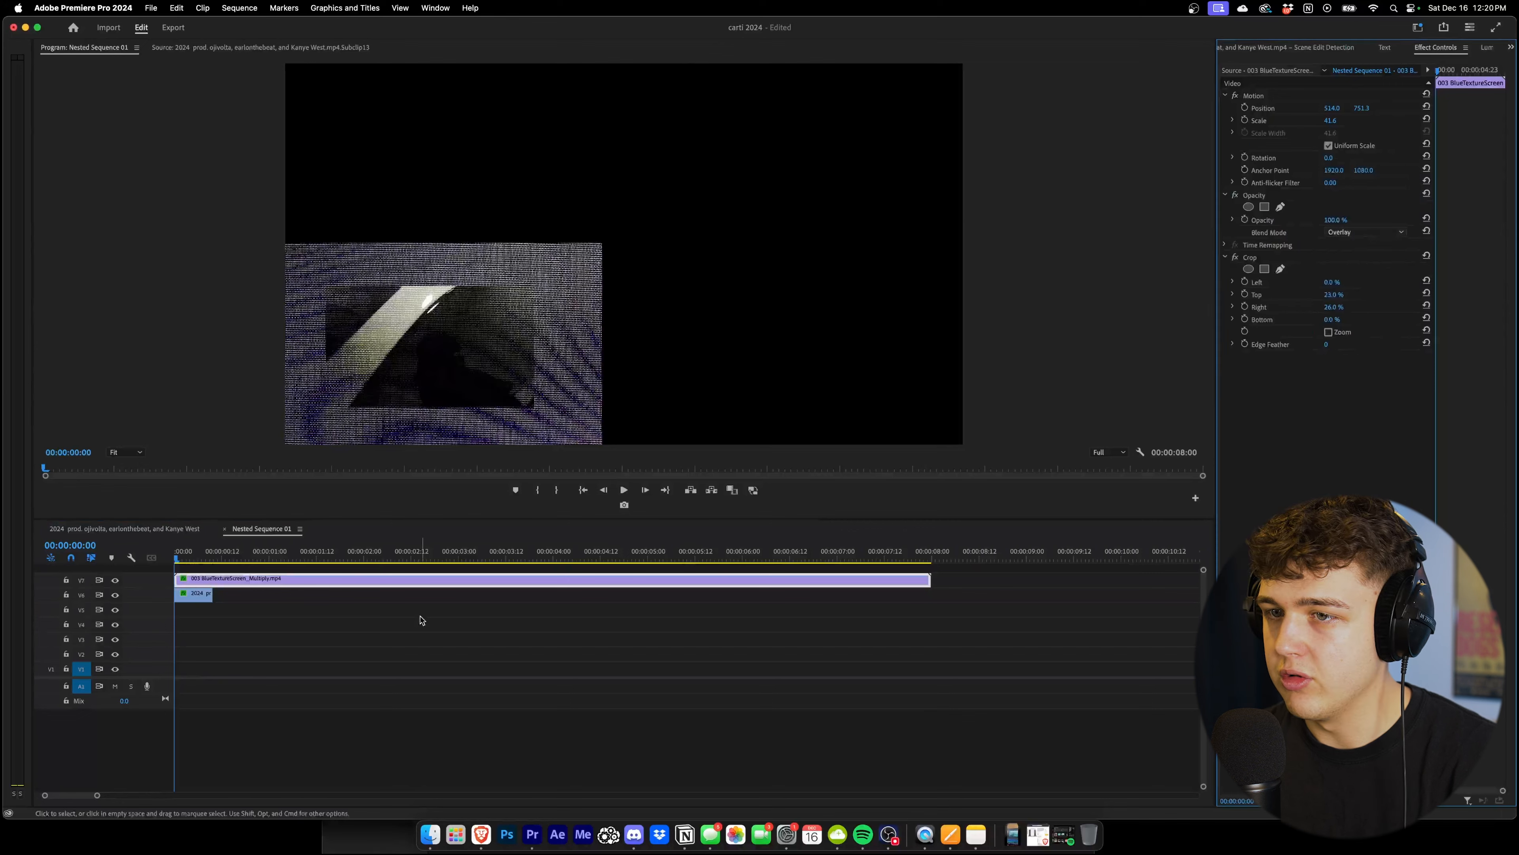
{"action": "left_click_drag", "start_coordinate": [1330, 120], "coordinate": [1314, 120]}
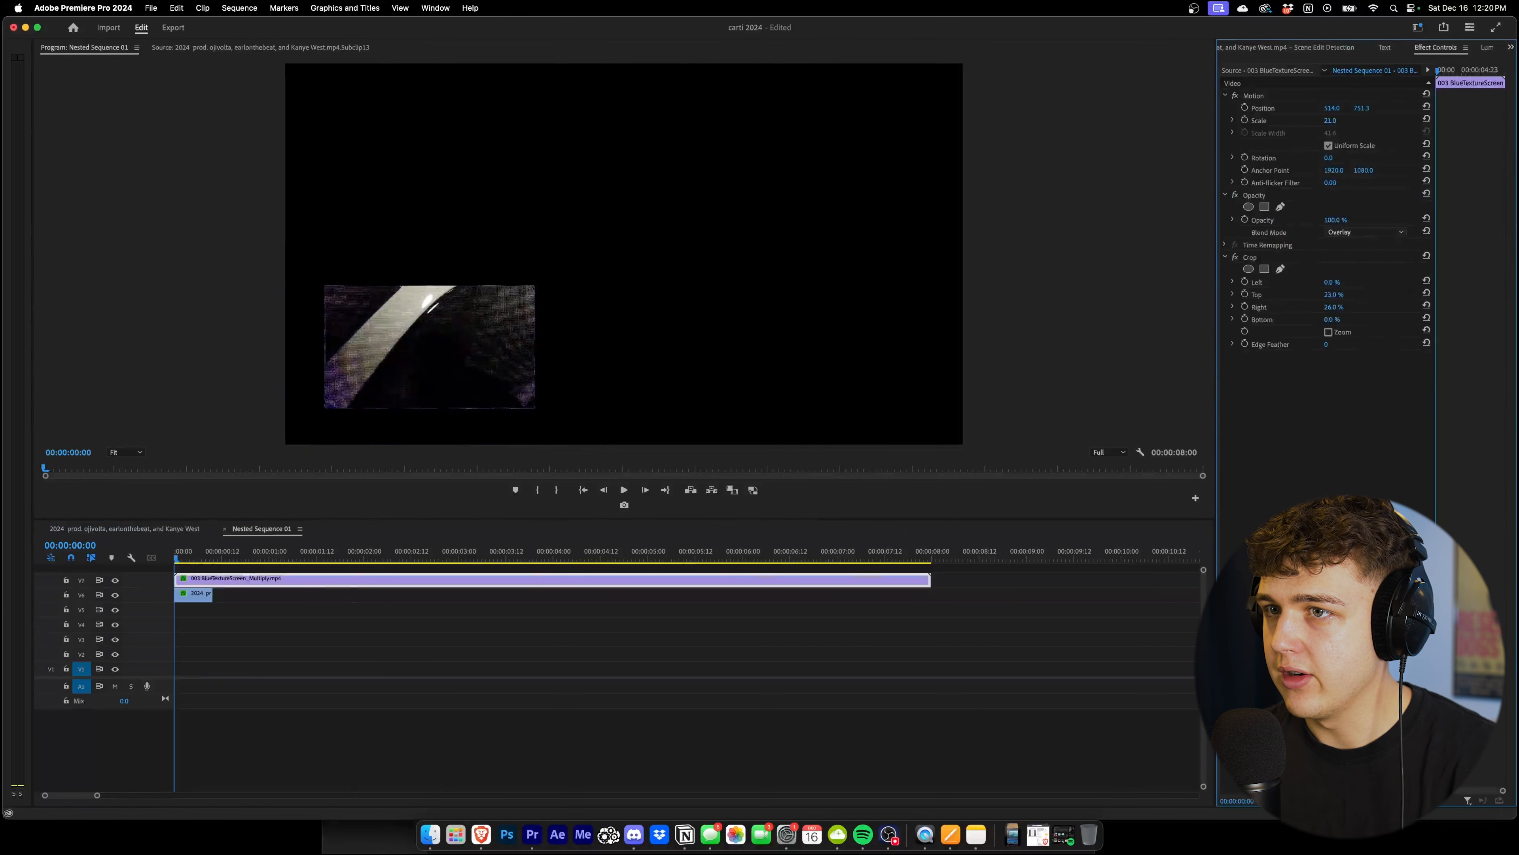
{"action": "left_click", "coordinate": [1253, 96]}
Return to the main sequence and play the section with the two nested overlays
{"action": "left_click", "coordinate": [123, 529]}
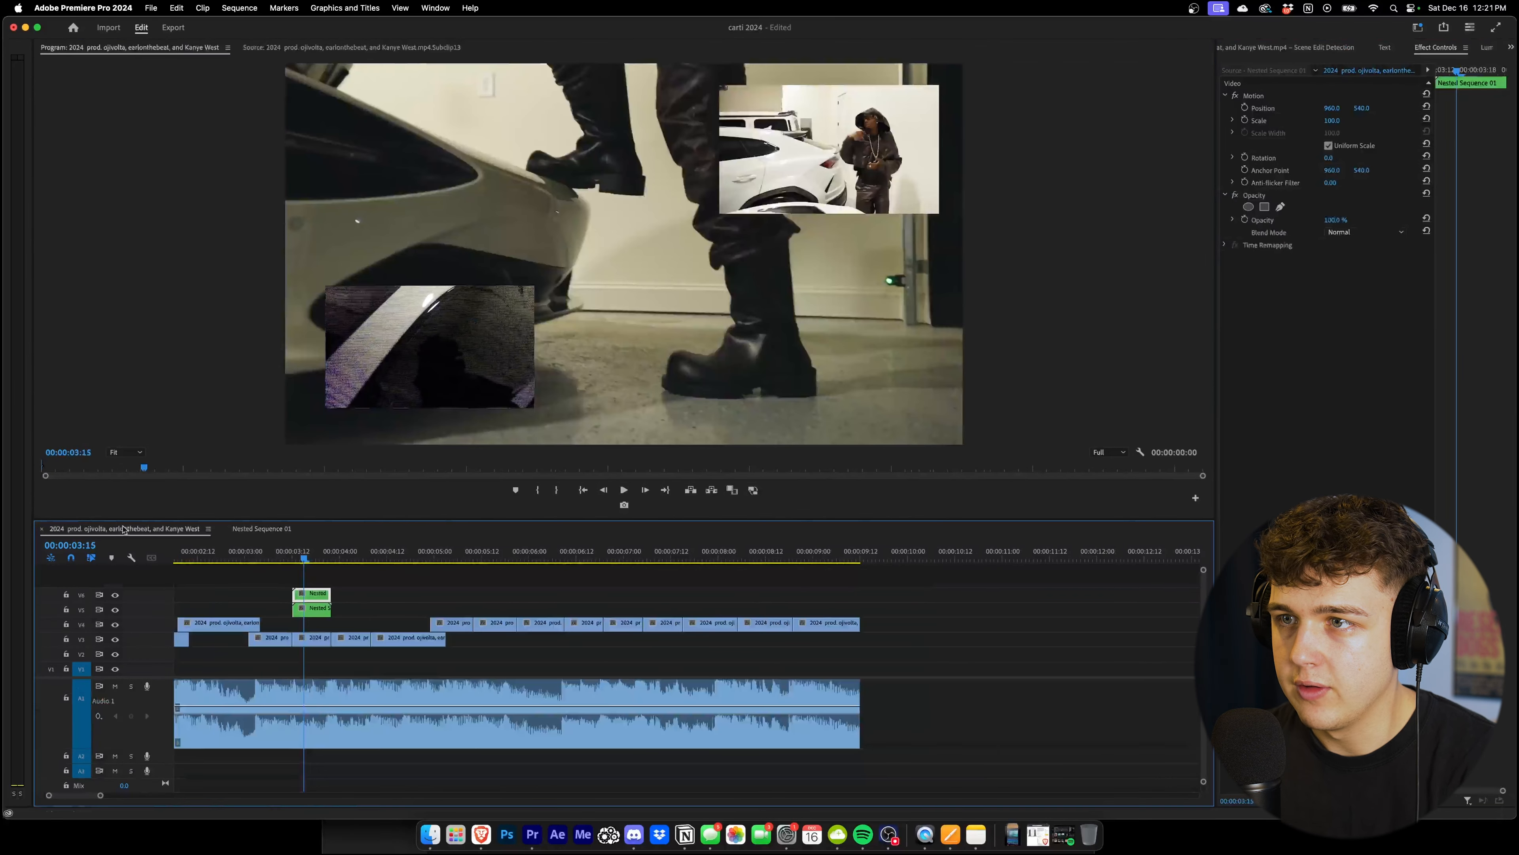
{"action": "key", "text": "space"}
{"action": "key", "text": "space"}
{"action": "left_click", "coordinate": [280, 555]}
{"action": "key", "text": "space"}
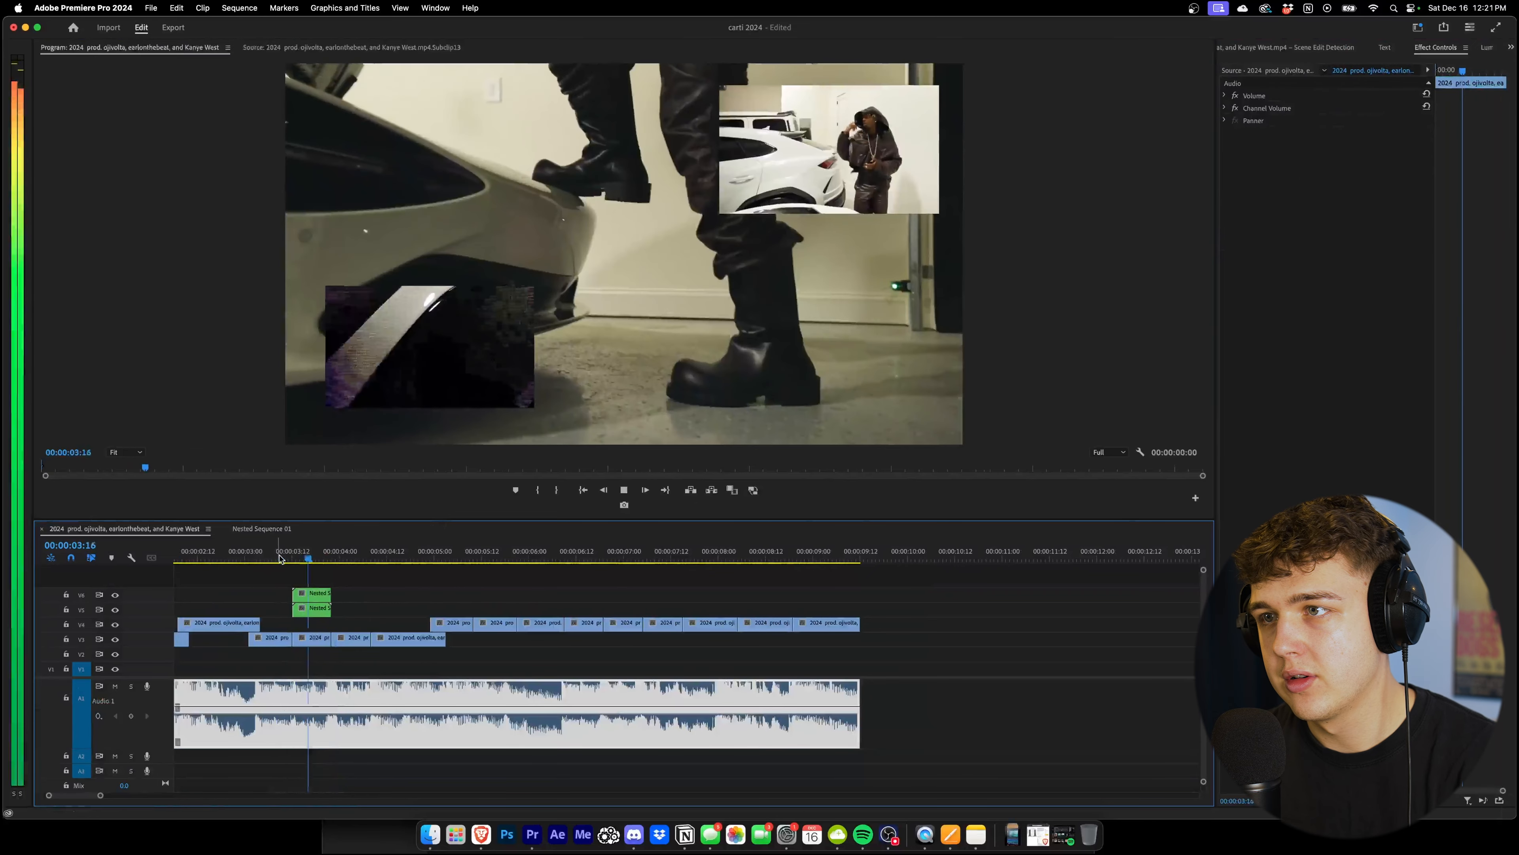
{"action": "key", "text": "space"}
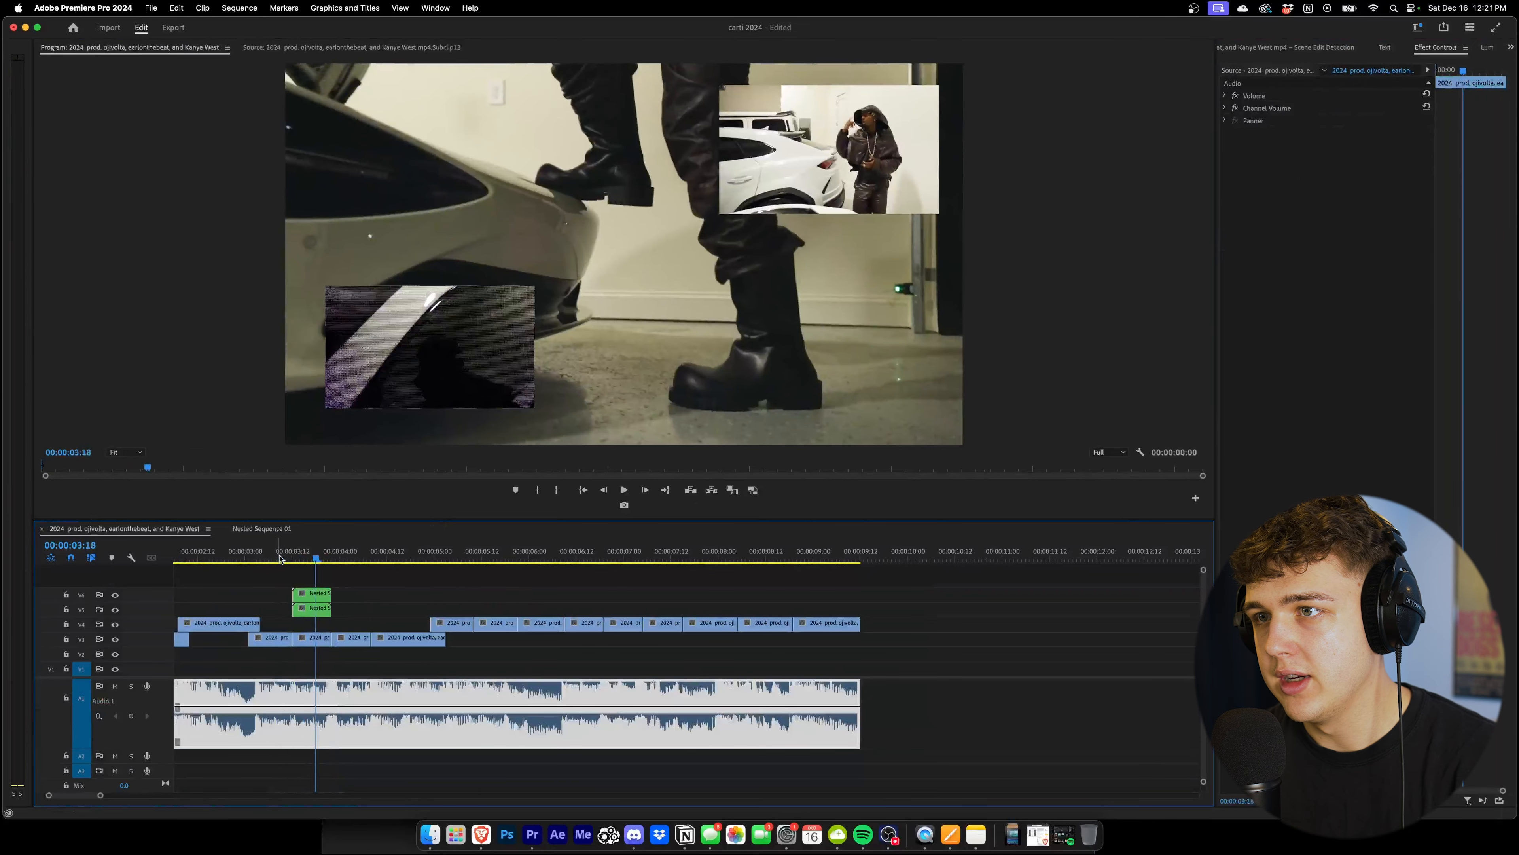
Copy the CRT texture from the nested car window overlay into the nested standing man overlay
{"action": "double_click", "coordinate": [308, 599]}
{"action": "left_click", "coordinate": [188, 534]}
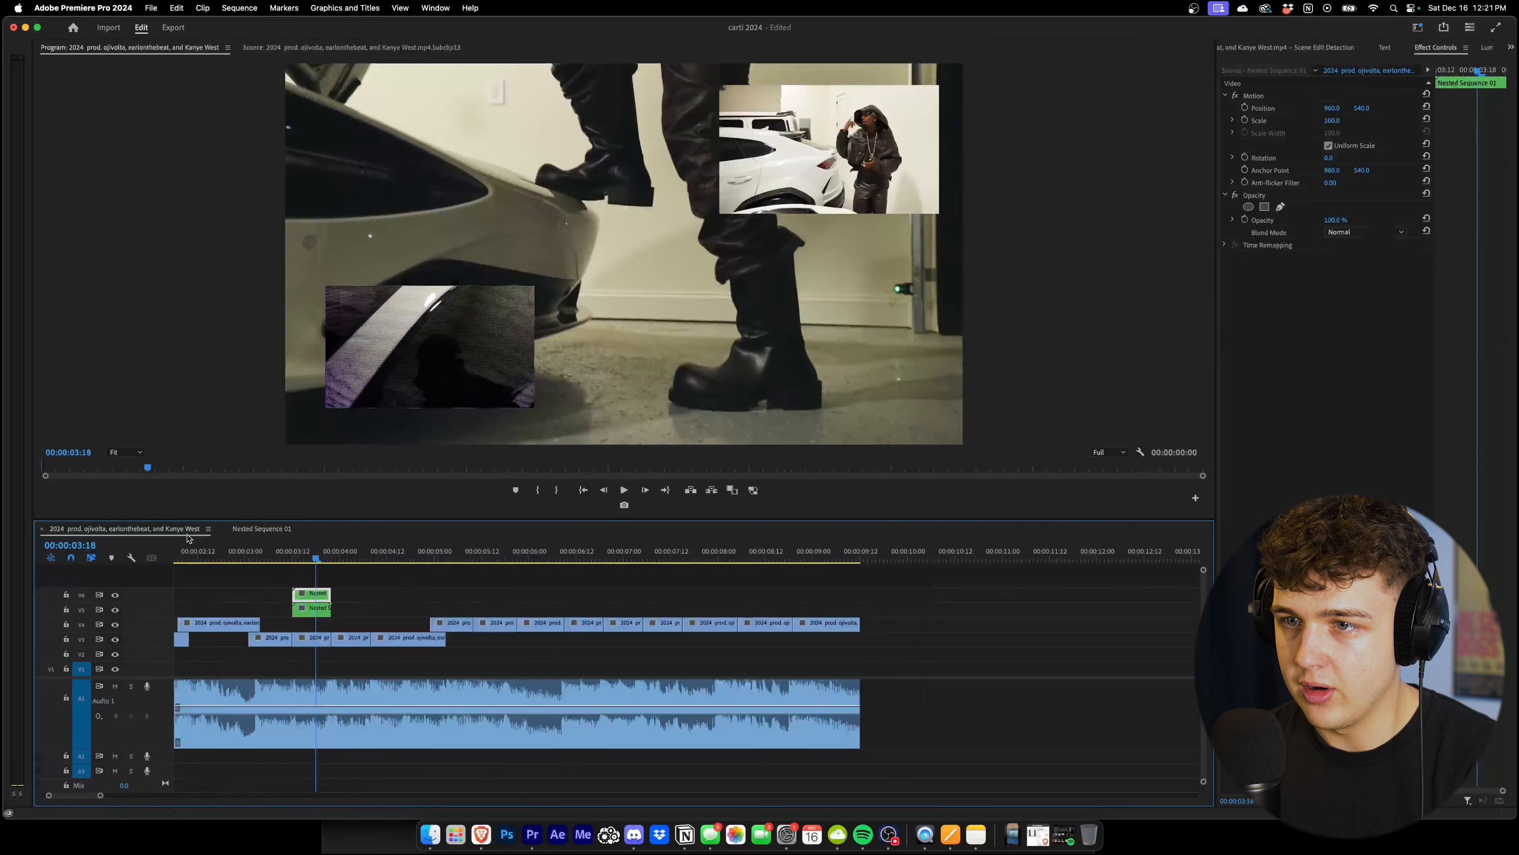
{"action": "double_click", "coordinate": [324, 611]}
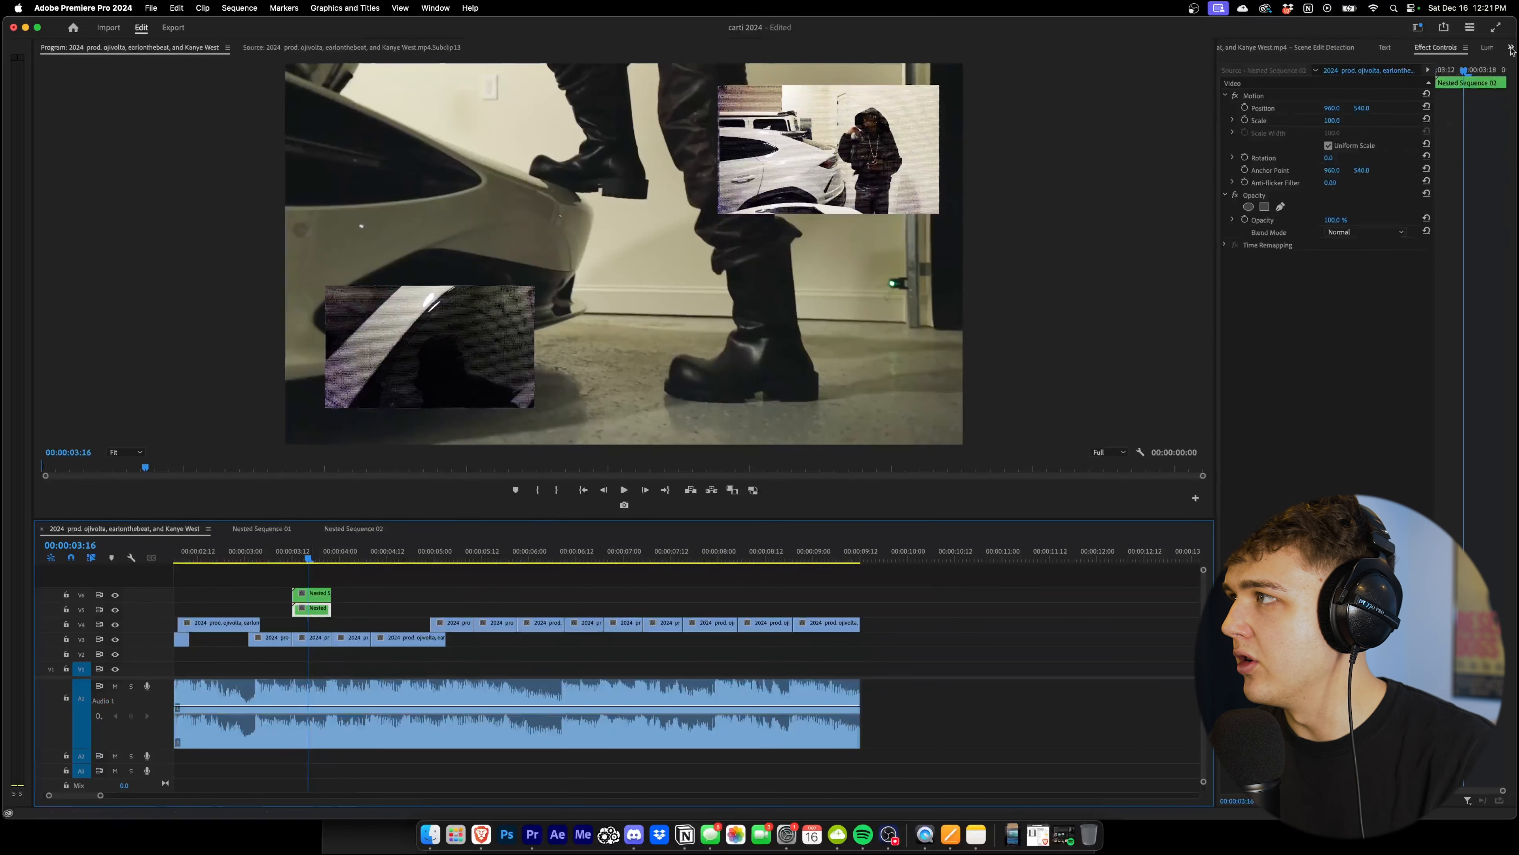
Apply the Constant Brightness Flickering preset from Fast Movement FX V3 to the two nested overlays and play them back
{"action": "left_click", "coordinate": [1511, 51]}
{"action": "left_click", "coordinate": [1286, 140]}
{"action": "left_click", "coordinate": [1224, 79]}
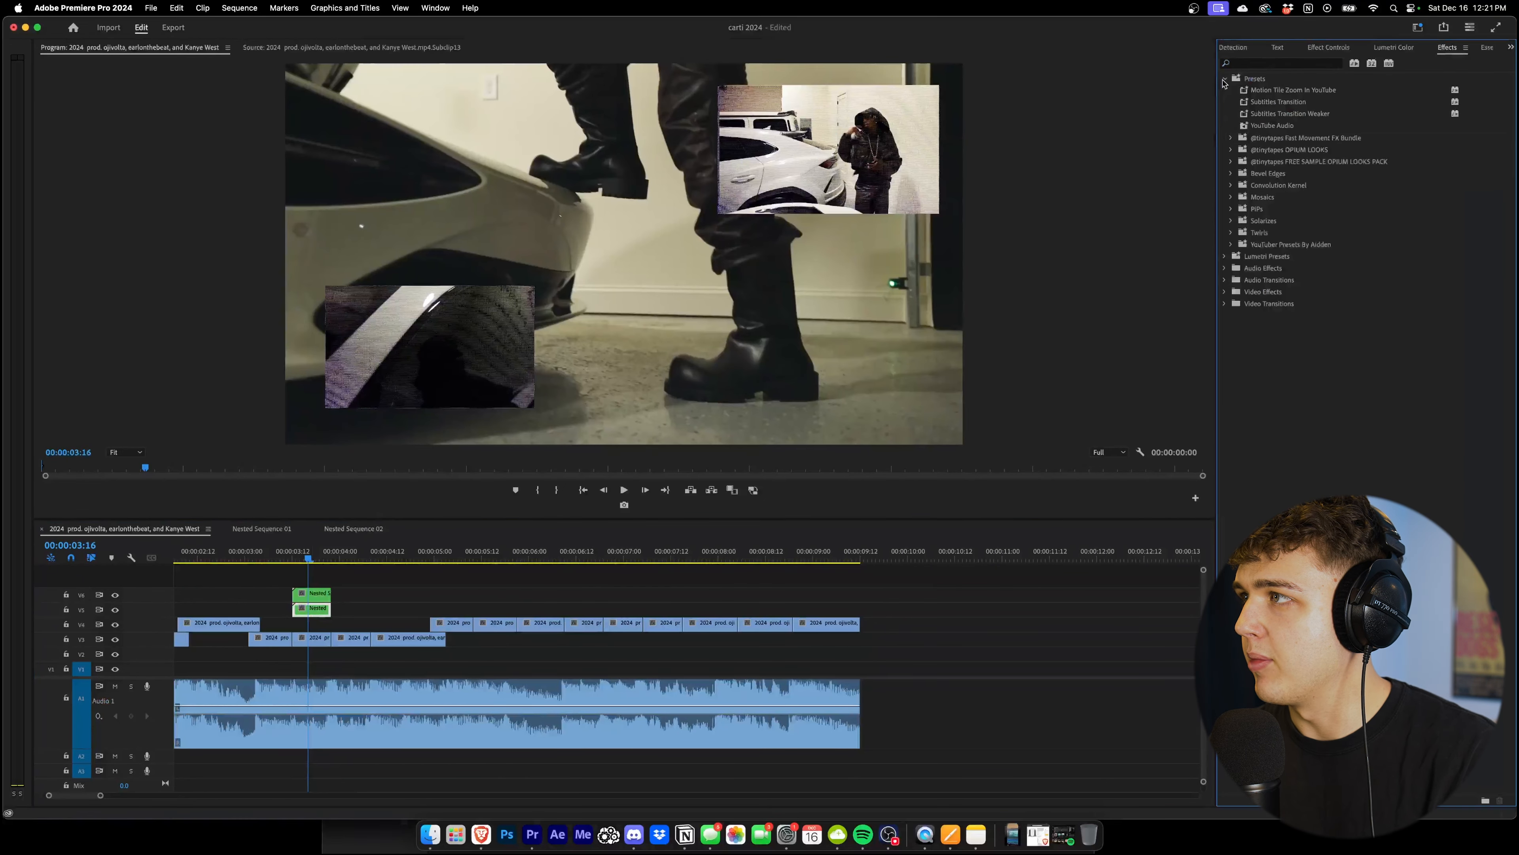
{"action": "left_click", "coordinate": [1230, 138]}
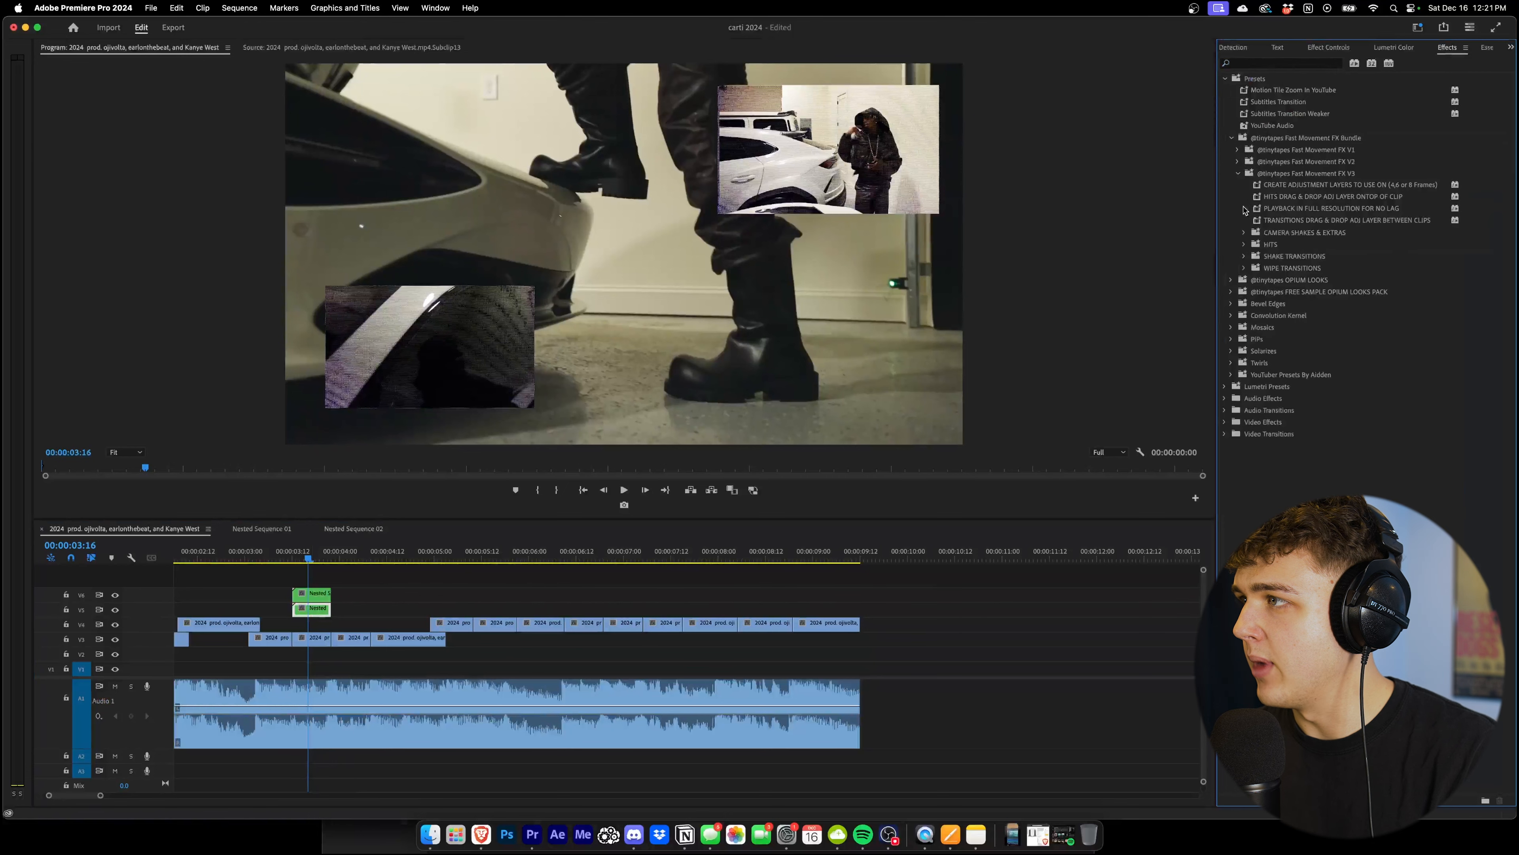
{"action": "left_click", "coordinate": [1244, 232]}
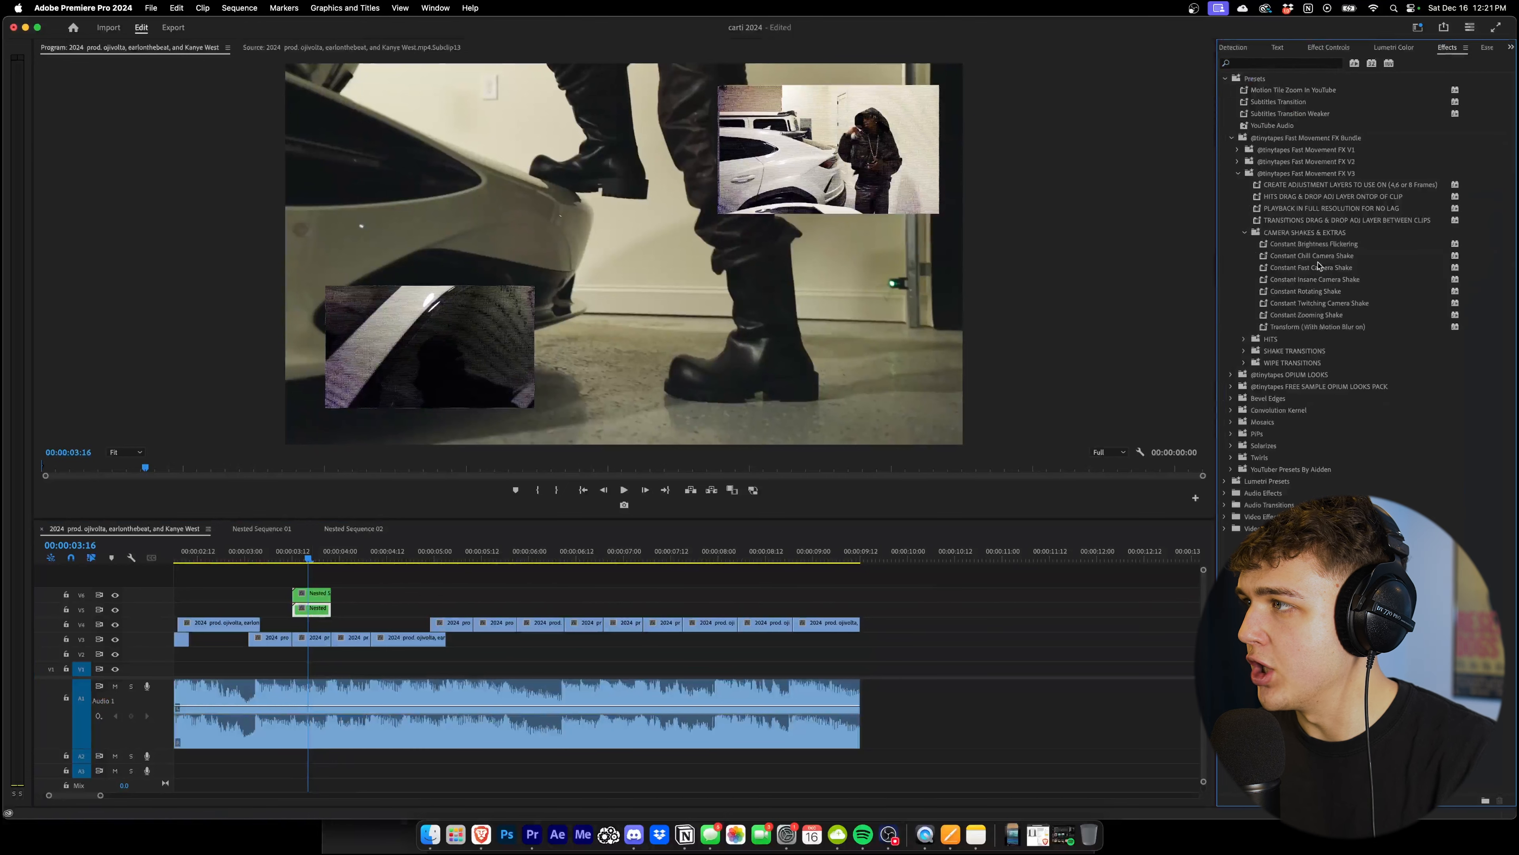
{"action": "left_click", "coordinate": [1318, 245]}
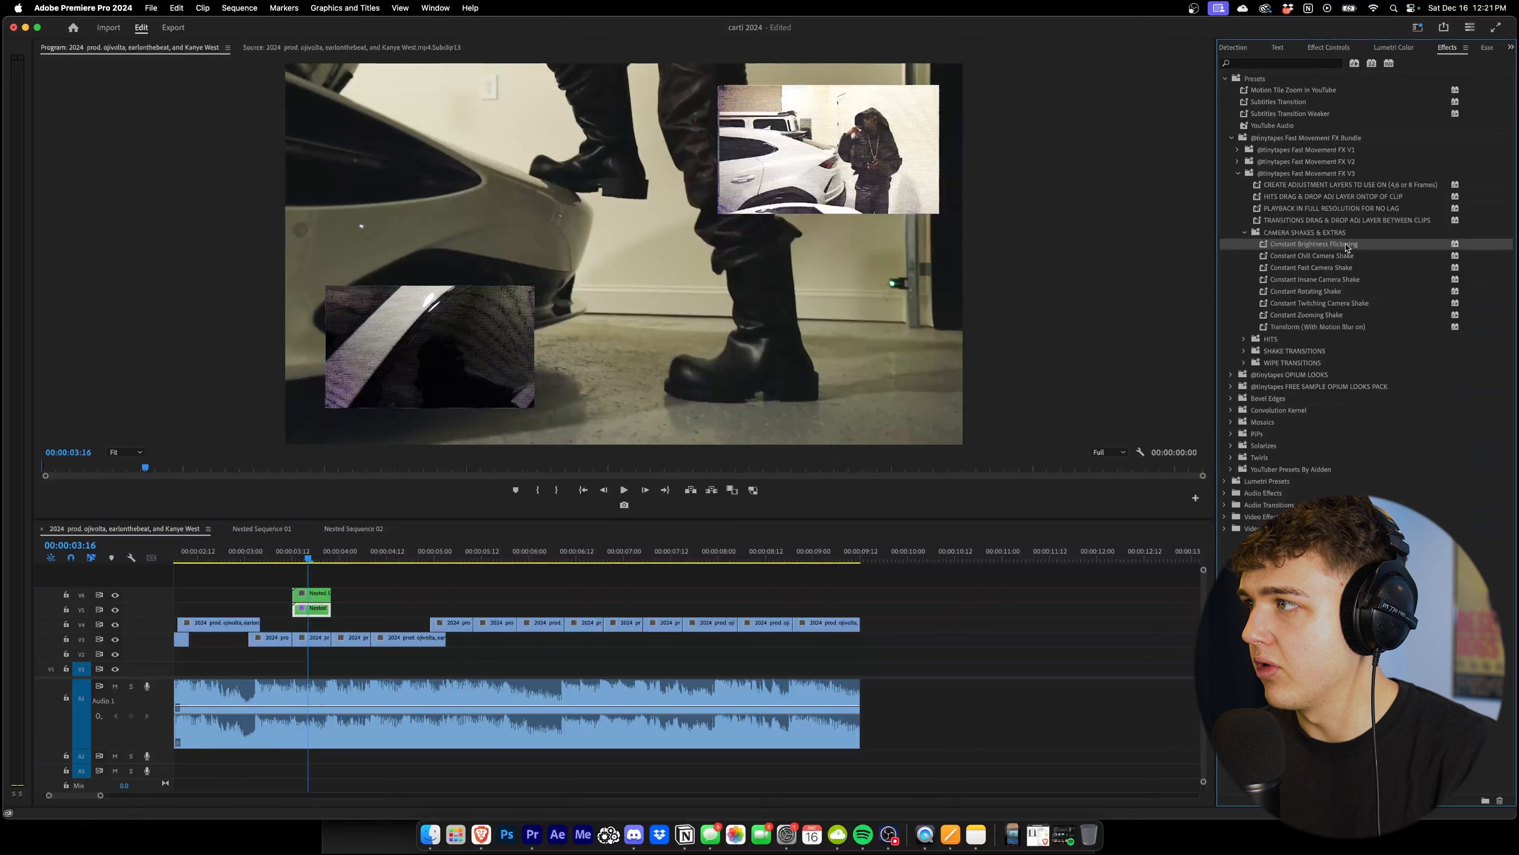
{"action": "left_click_drag", "start_coordinate": [399, 558], "coordinate": [310, 595]}
{"action": "left_click", "coordinate": [295, 558]}
{"action": "key", "text": "space"}
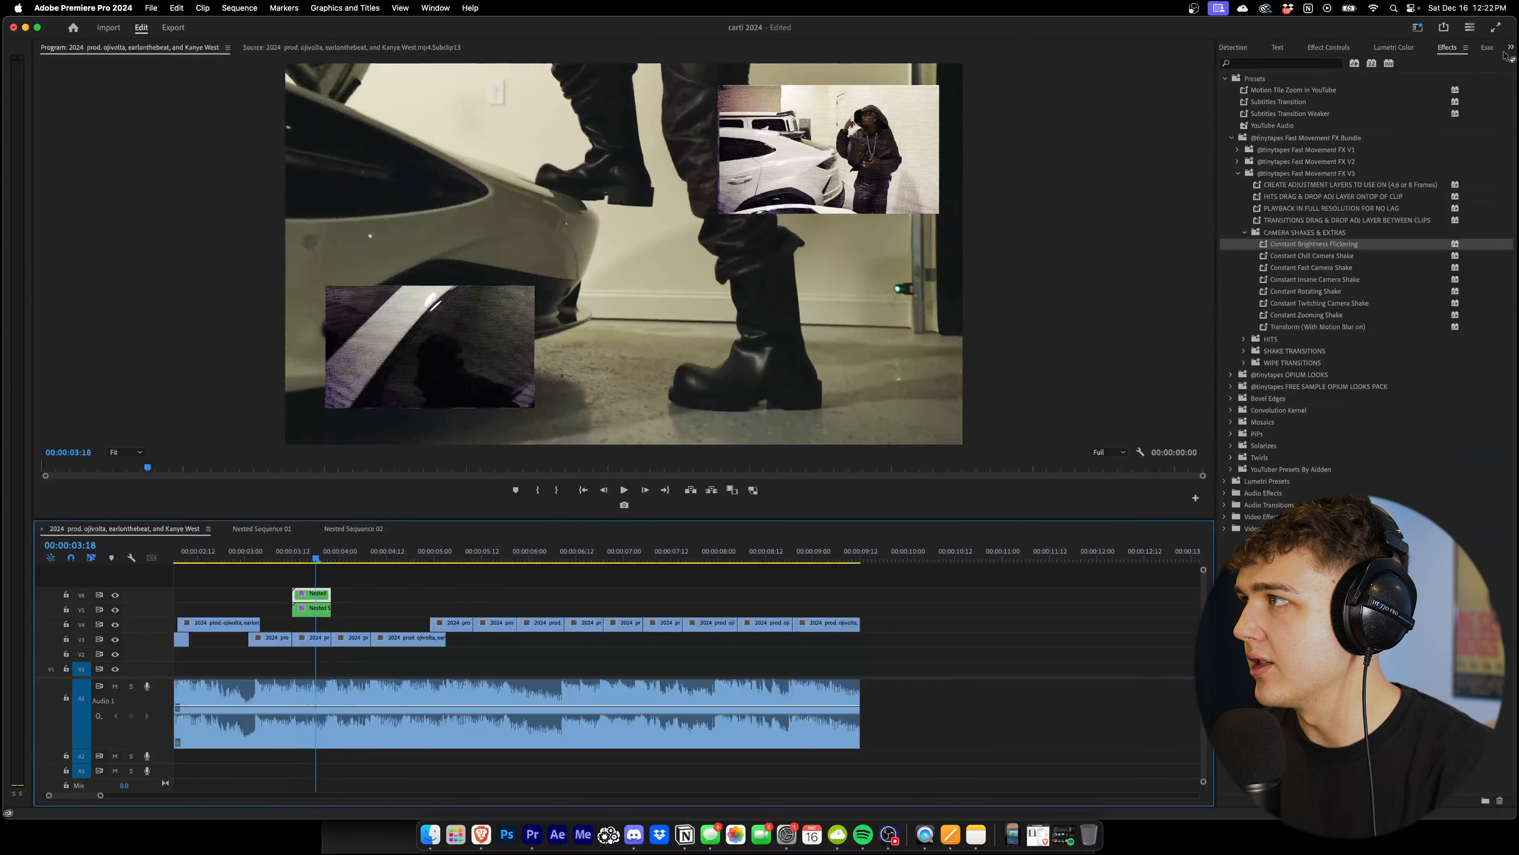
Add the 003 BlueTextureScreen_Multiply texture above the nested overlays in the main sequence and trim it to their length
{"action": "left_click", "coordinate": [1511, 48]}
{"action": "left_click", "coordinate": [1490, 59]}
{"action": "double_click", "coordinate": [1507, 195]}
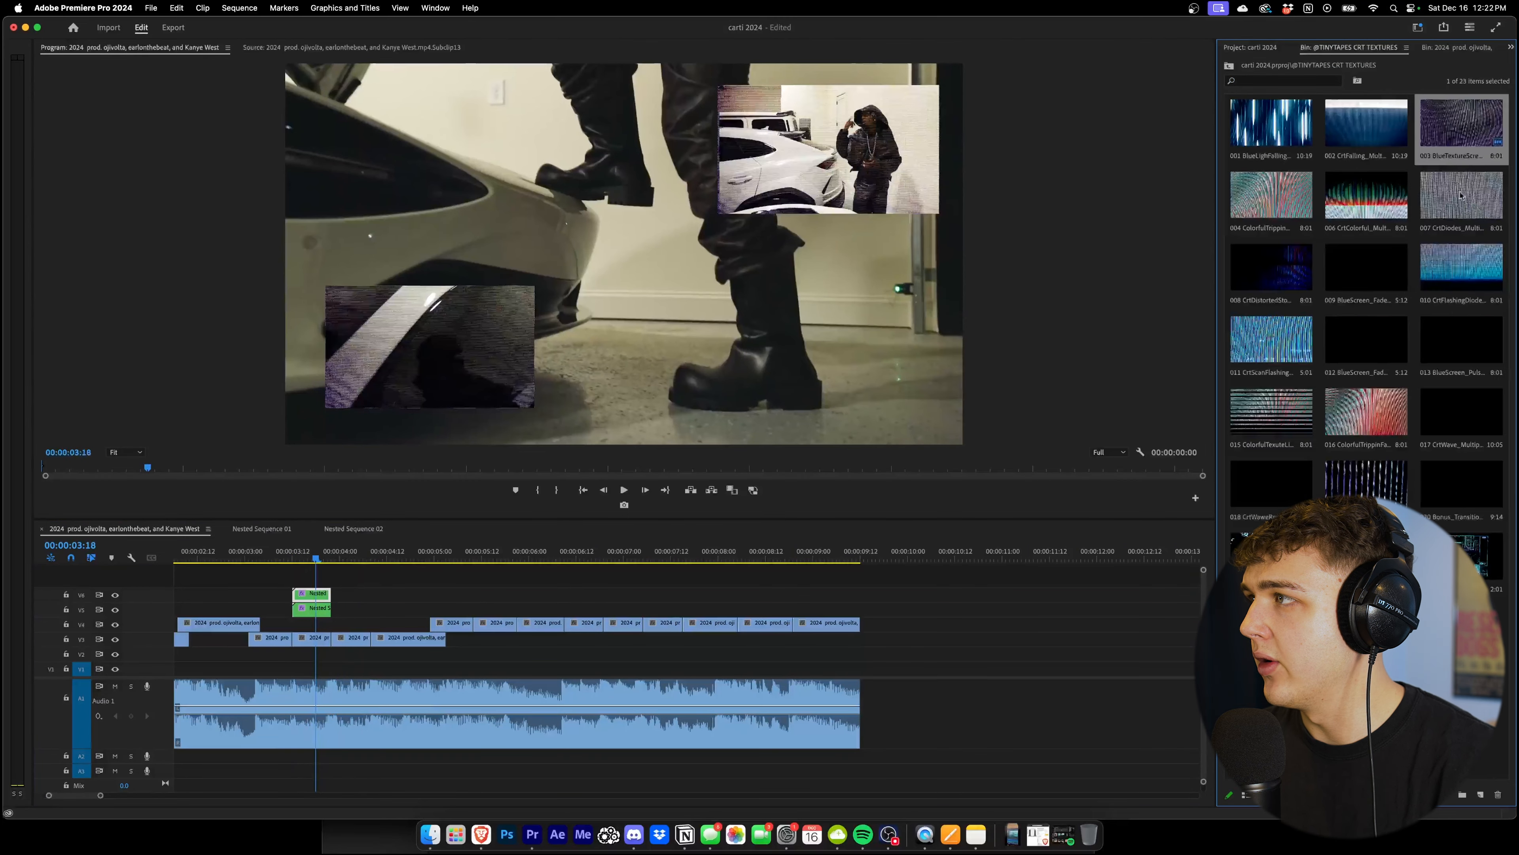
{"action": "left_click_drag", "start_coordinate": [475, 485], "coordinate": [293, 584]}
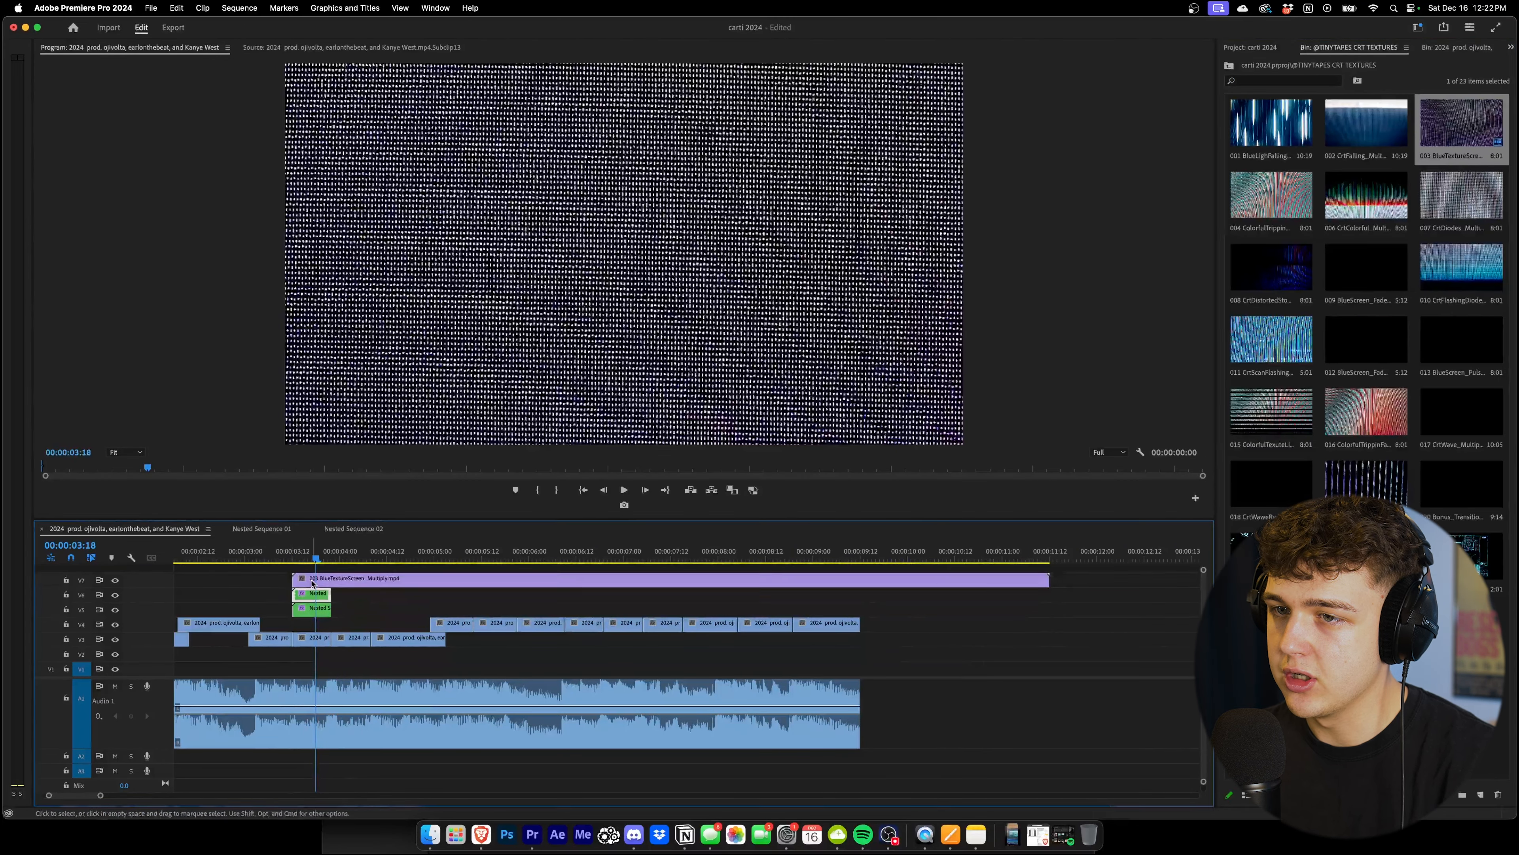
{"action": "key", "text": "Delete"}
{"action": "left_click", "coordinate": [311, 581]}
Set the CRT texture's scale to 51 and blend mode to Overlay, and move it beneath the nested overlays
{"action": "left_click", "coordinate": [1512, 47]}
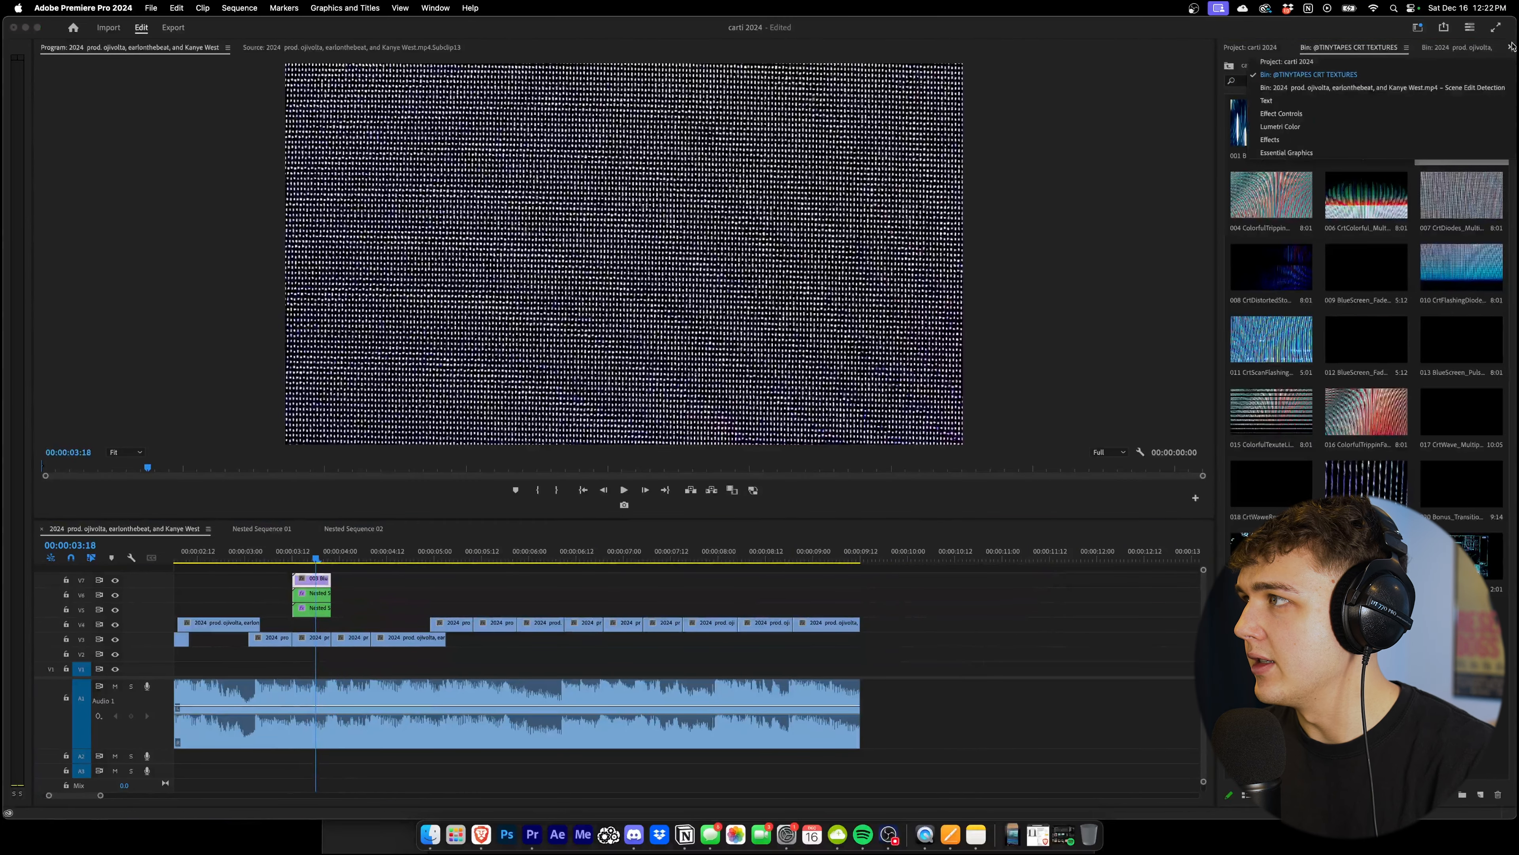
{"action": "left_click", "coordinate": [1410, 116]}
{"action": "left_click_drag", "start_coordinate": [1331, 120], "coordinate": [1316, 120]}
{"action": "left_click", "coordinate": [1365, 233]}
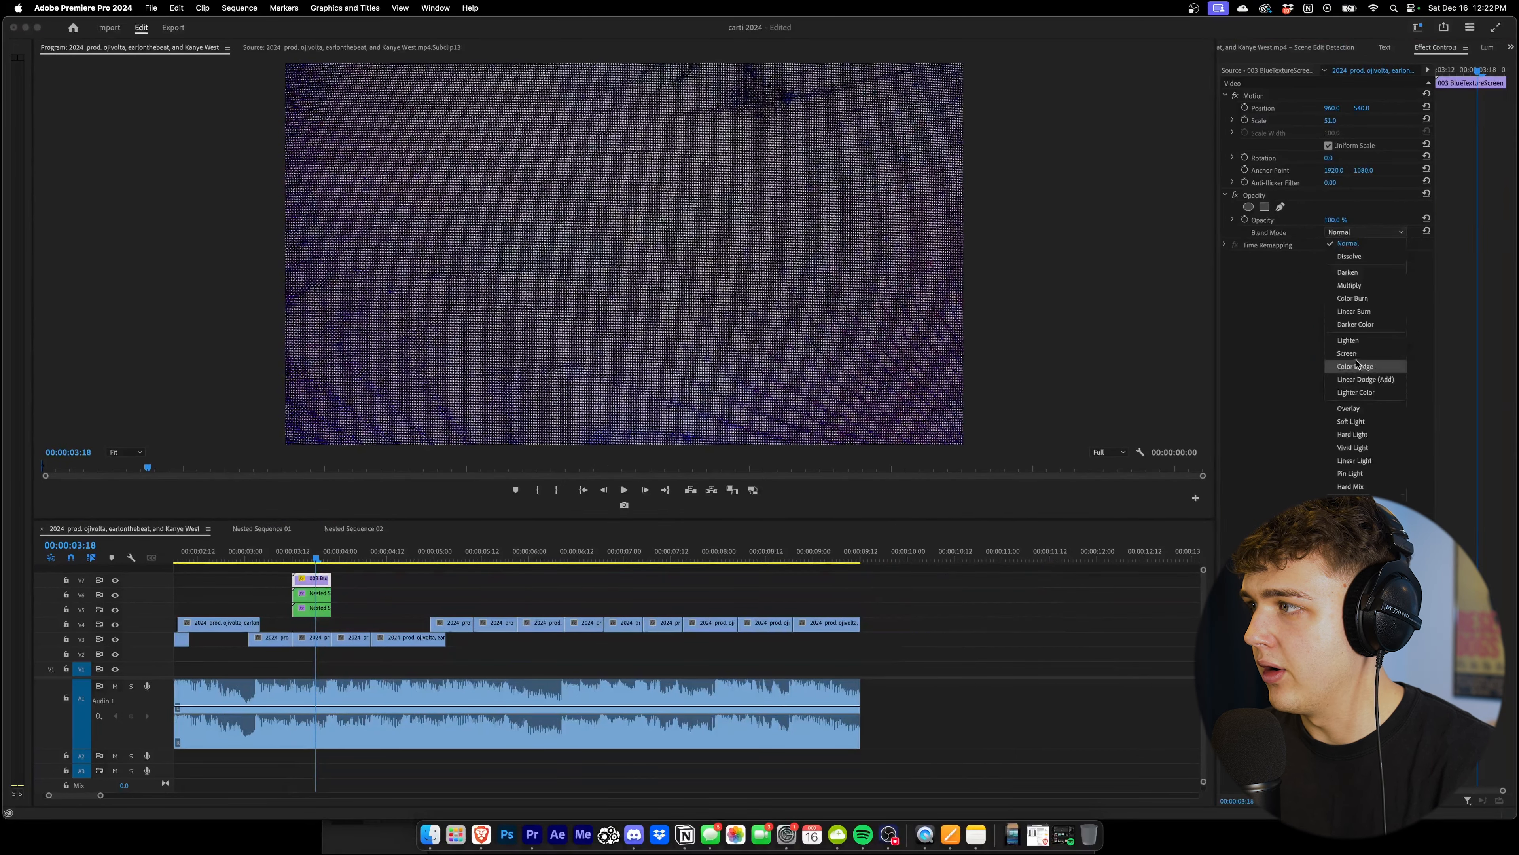
{"action": "left_click", "coordinate": [1362, 408]}
{"action": "key", "text": "space"}
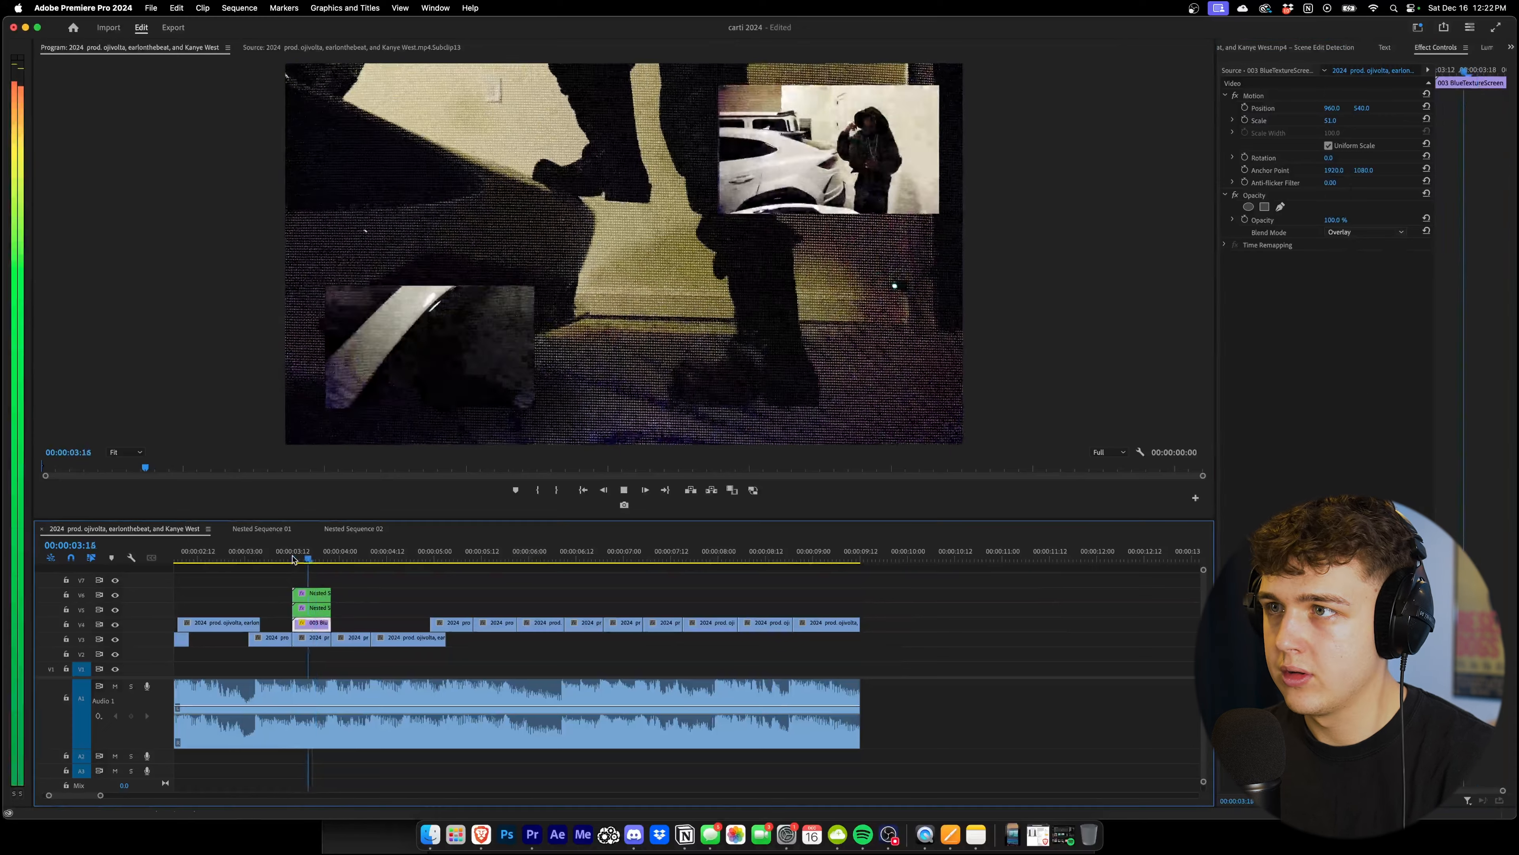
{"action": "left_click_drag", "start_coordinate": [293, 559], "coordinate": [319, 559]}
Apply the Cam Corder preset from the OPIUM LOOKS presets to the main boots clip beneath the texture
{"action": "left_click", "coordinate": [311, 638]}
{"action": "left_click", "coordinate": [1510, 47]}
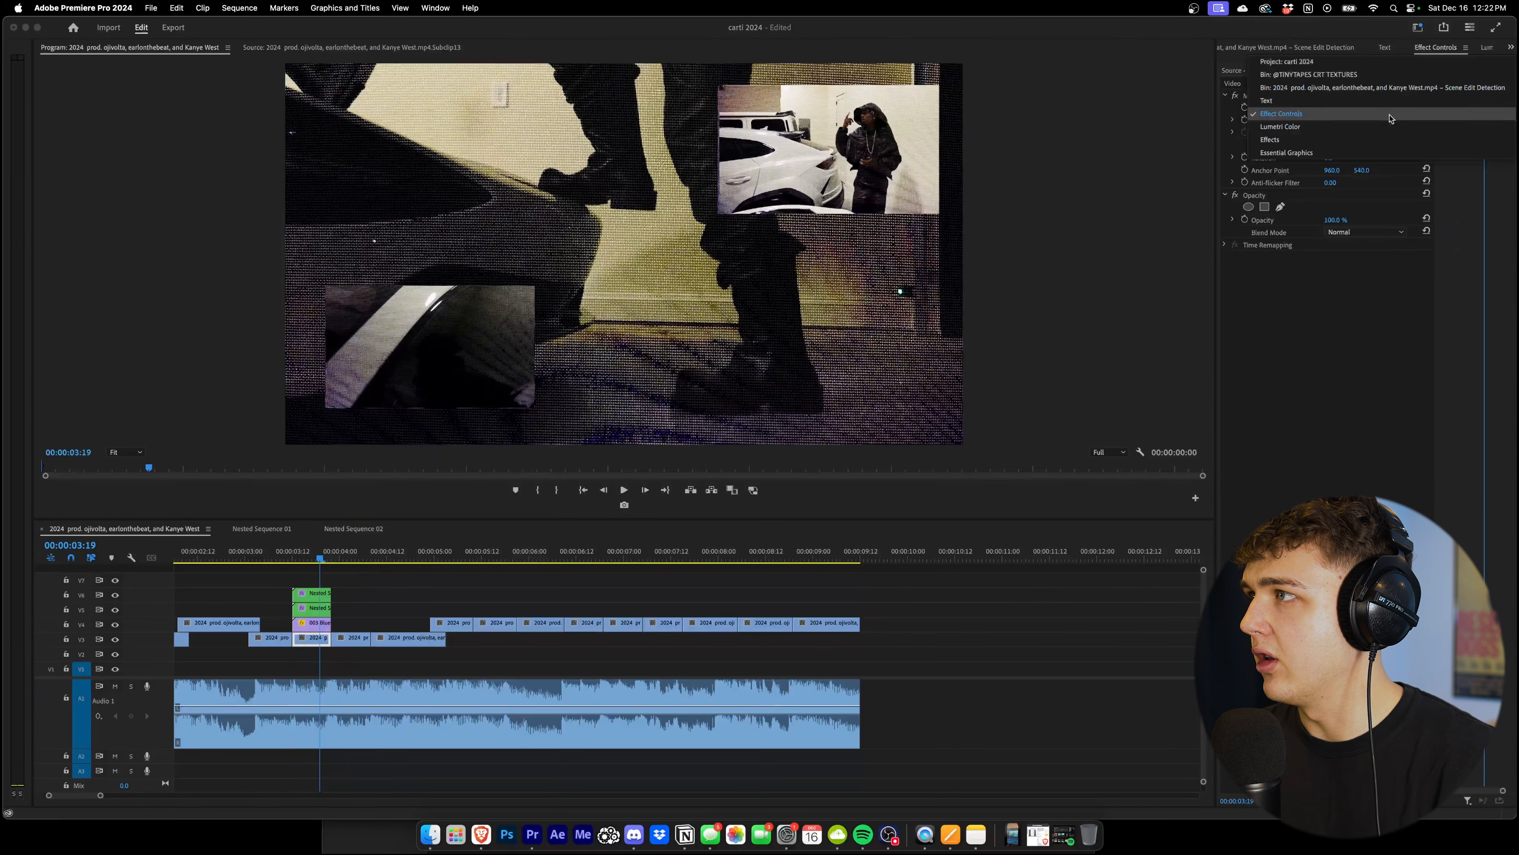
{"action": "left_click", "coordinate": [1362, 138]}
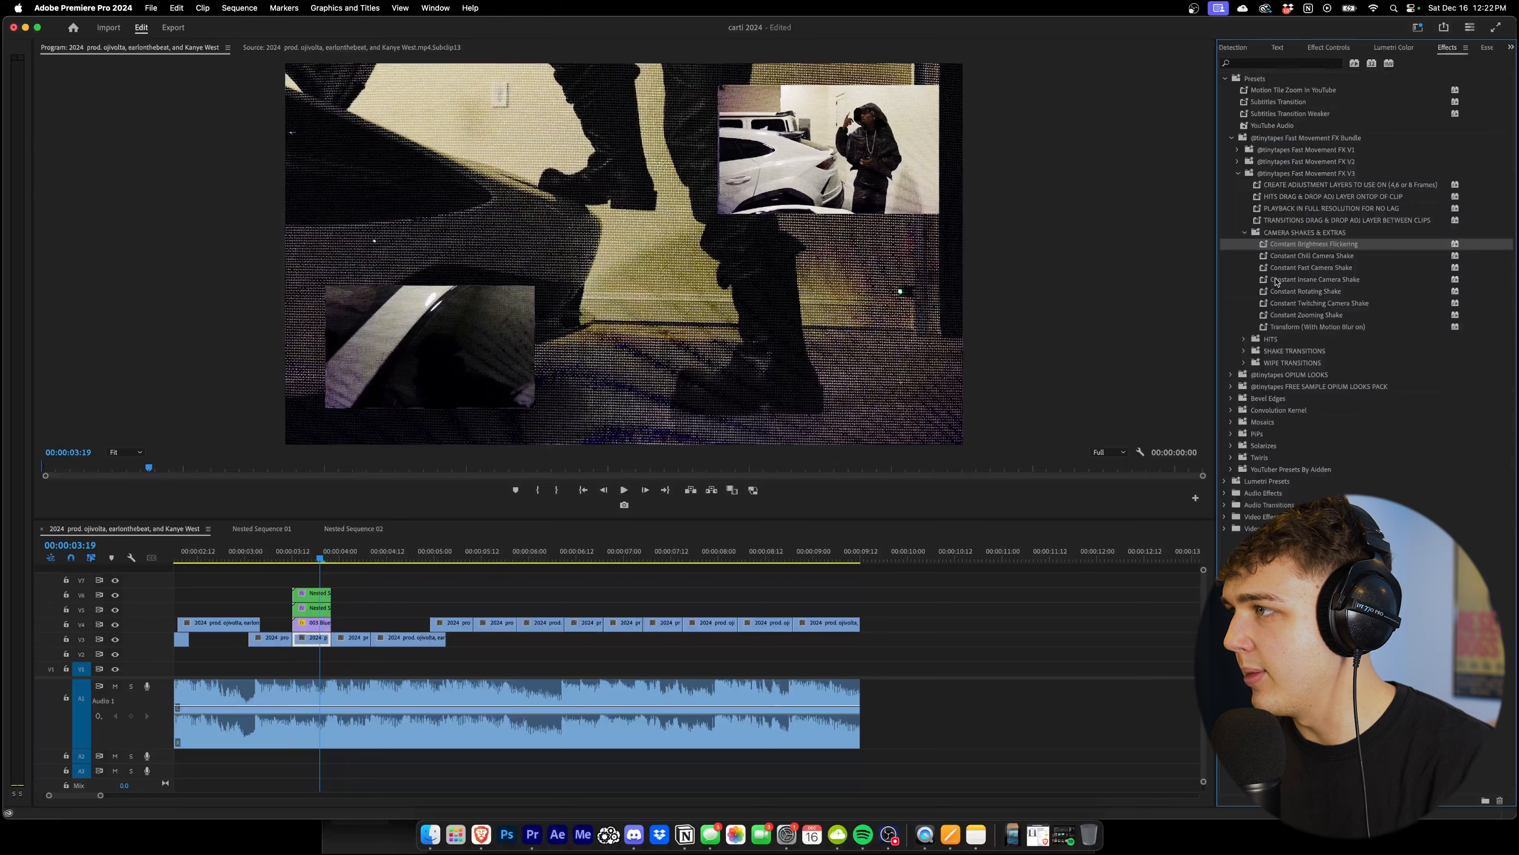
{"action": "left_click", "coordinate": [1231, 374]}
{"action": "left_click_drag", "start_coordinate": [1285, 427], "coordinate": [319, 697]}
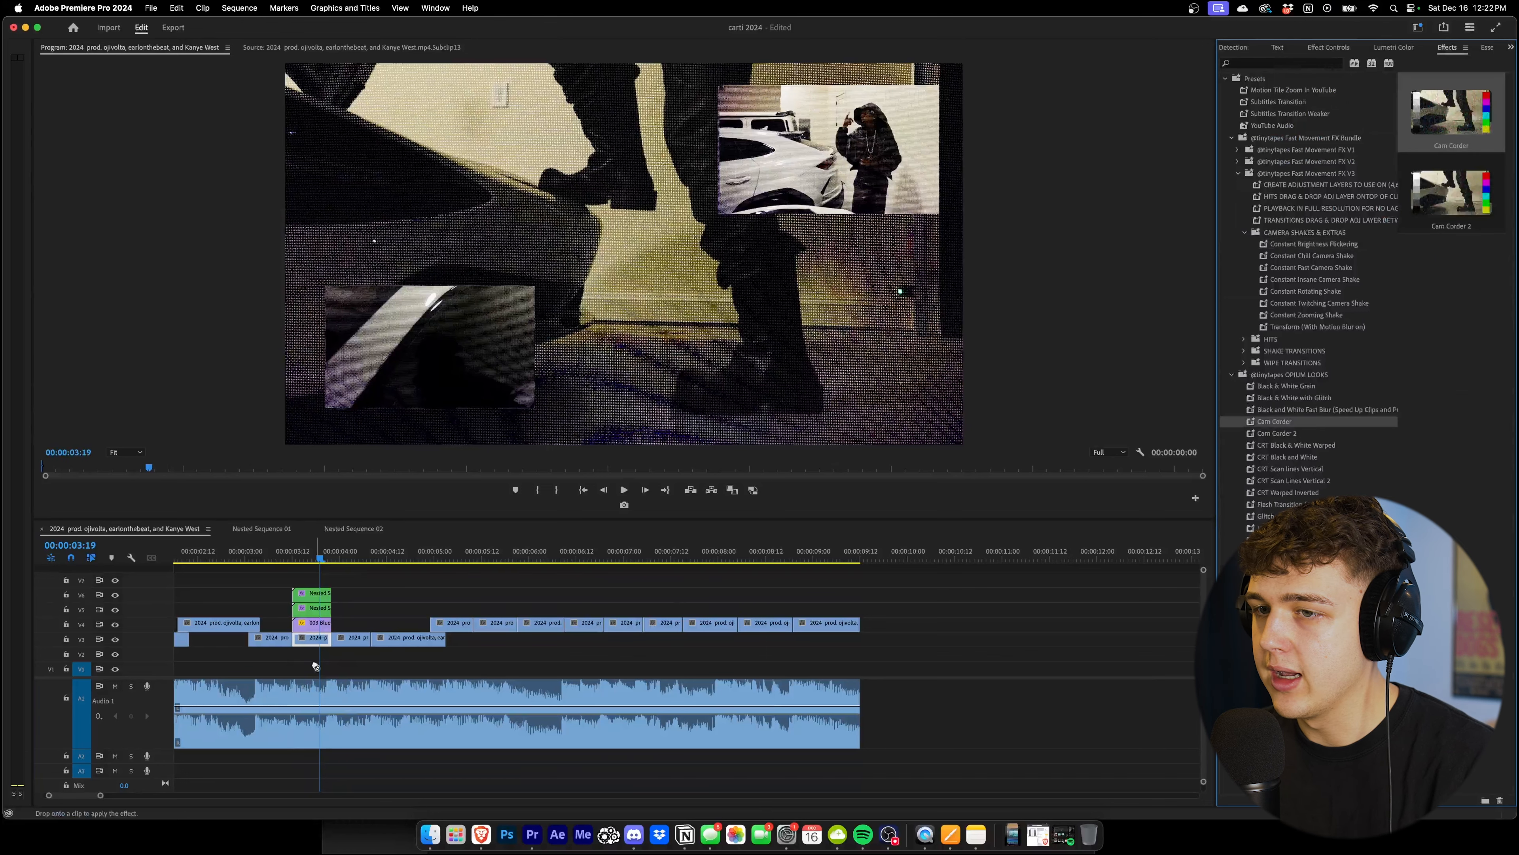
{"action": "left_click_drag", "start_coordinate": [319, 646], "coordinate": [319, 640]}
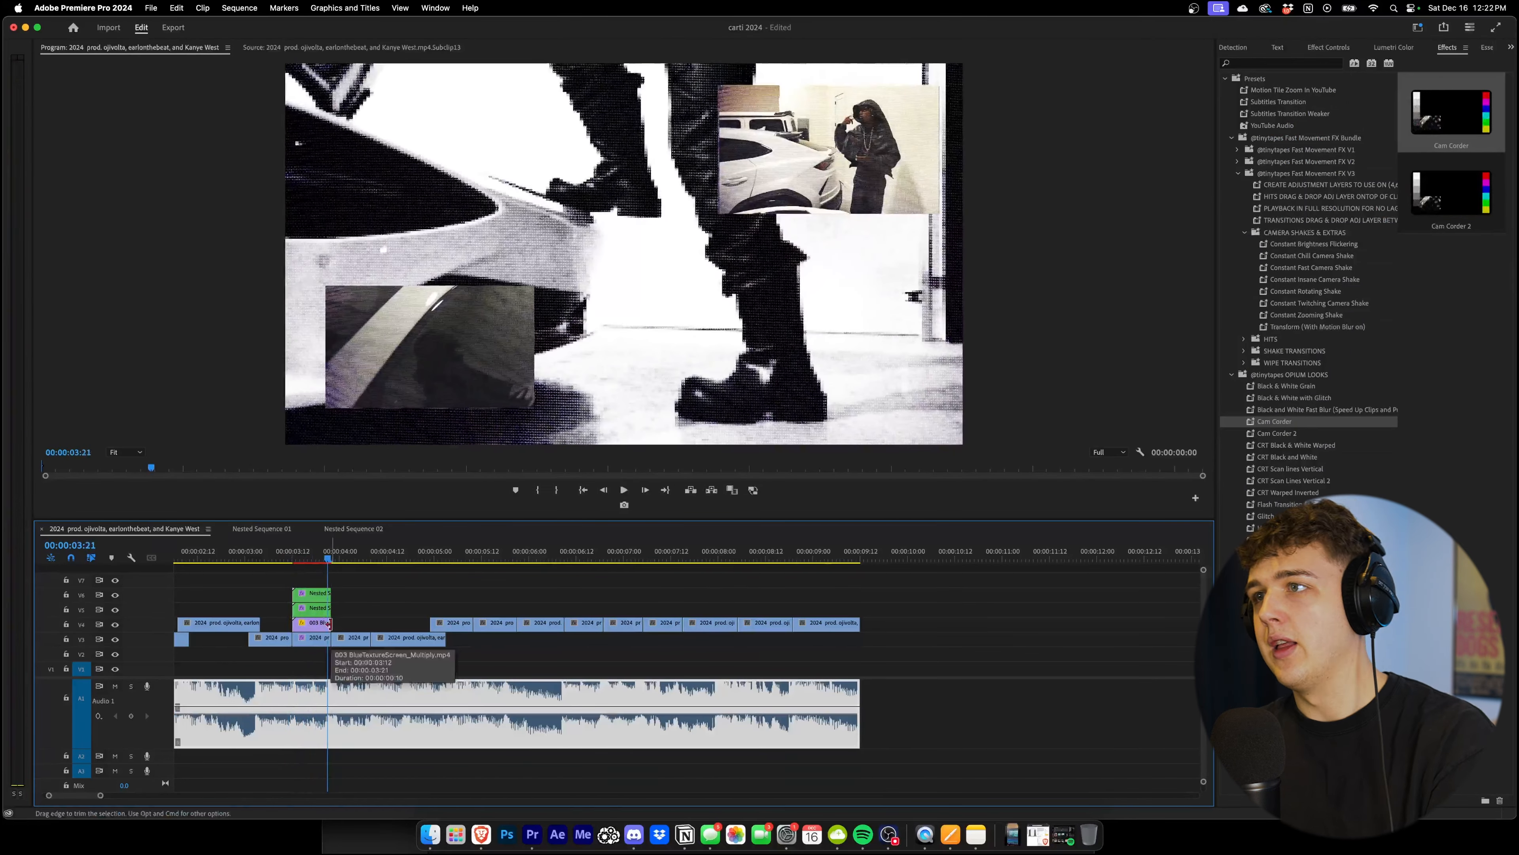
Apply the Cam Corder preset to the footage clips inside both nested overlay sequences
{"action": "left_click_drag", "start_coordinate": [1275, 426], "coordinate": [310, 608]}
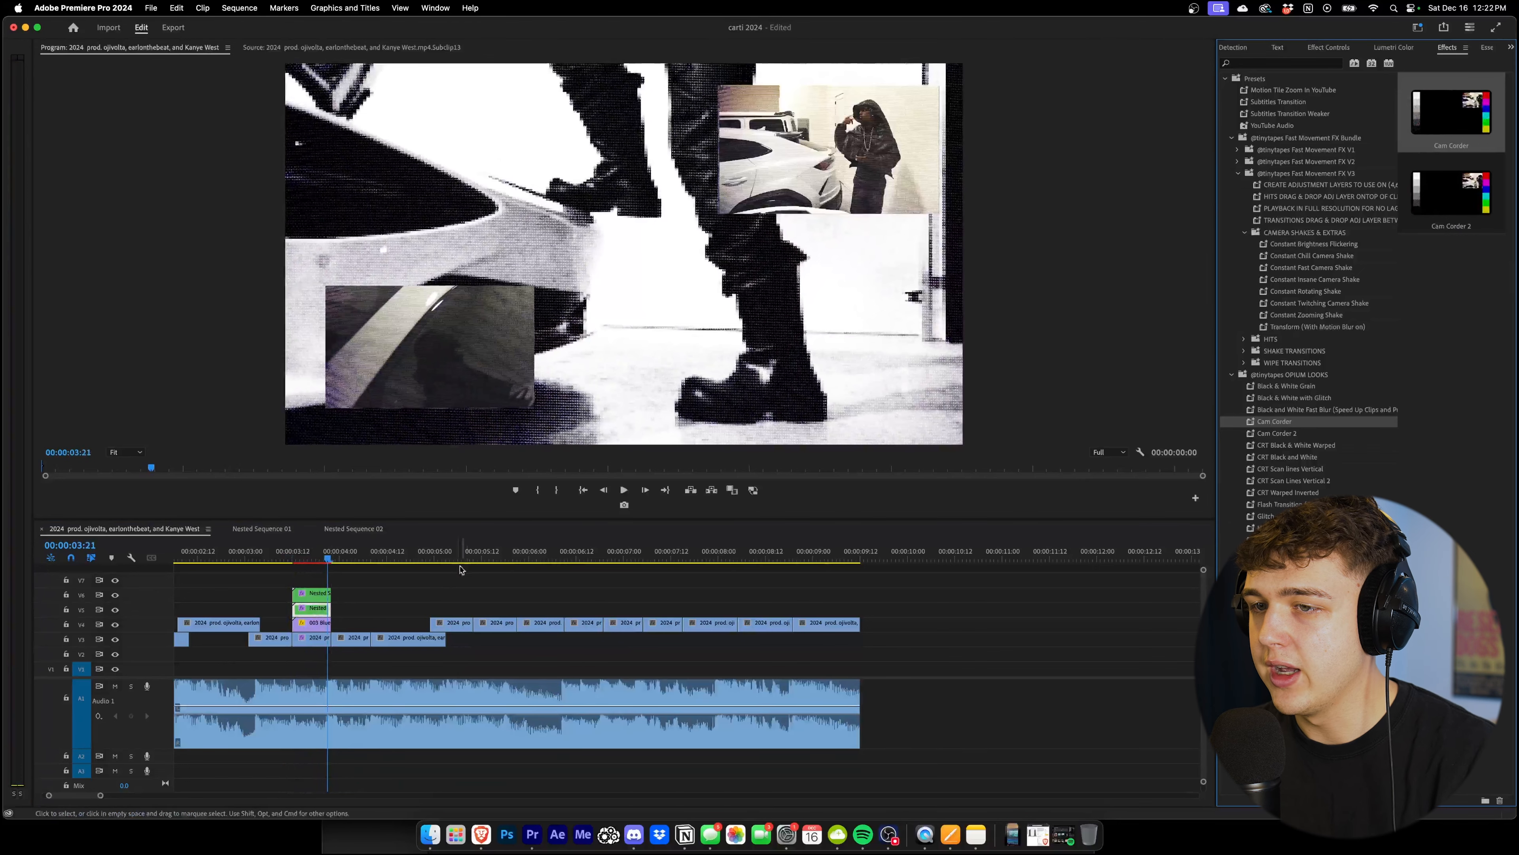
{"action": "double_click", "coordinate": [320, 608]}
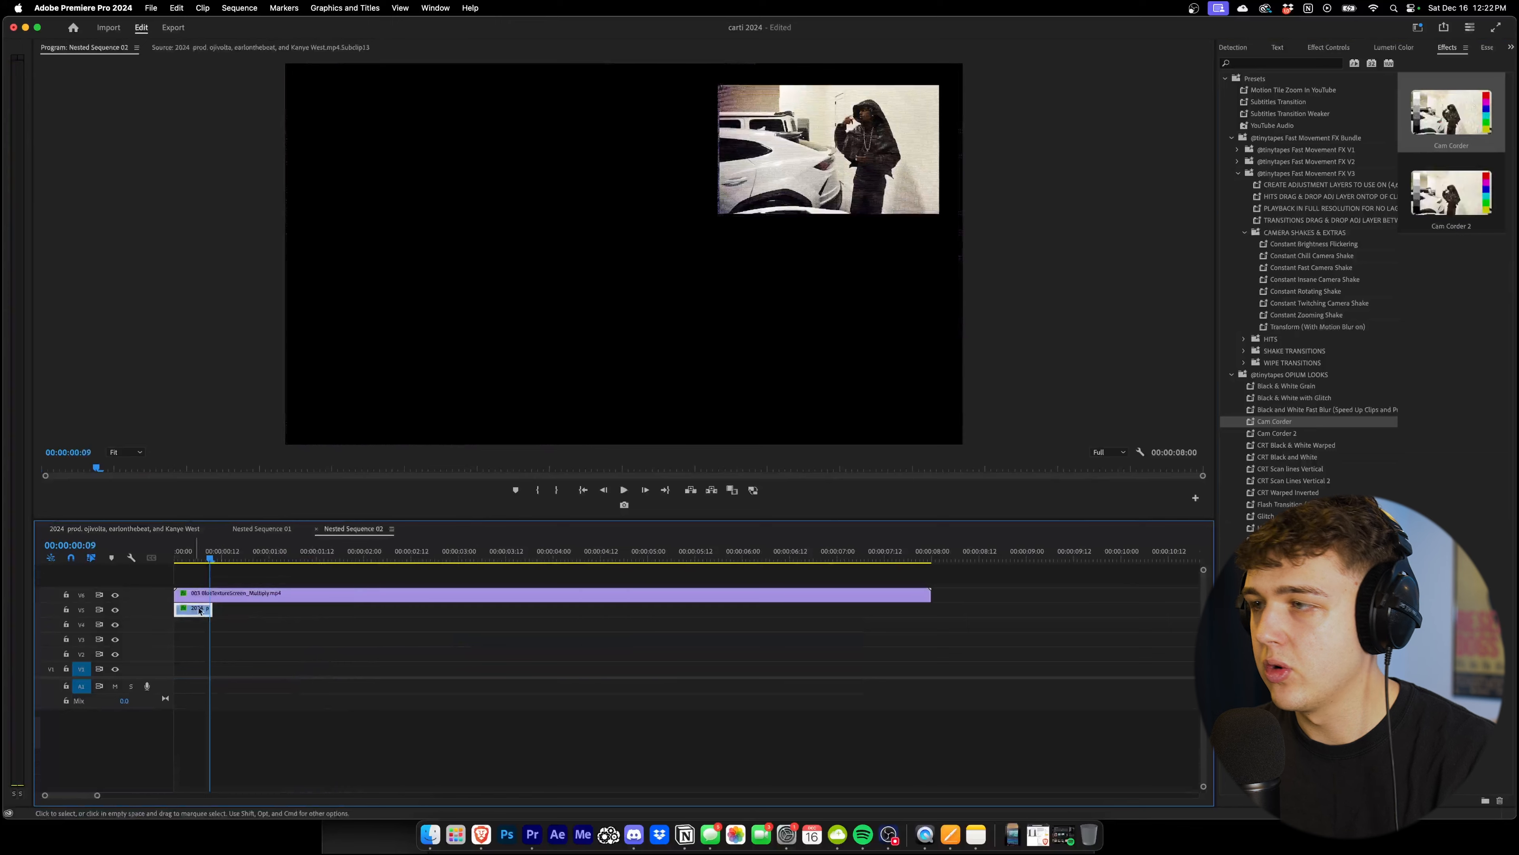
{"action": "left_click", "coordinate": [261, 529]}
{"action": "left_click_drag", "start_coordinate": [1280, 430], "coordinate": [199, 596]}
{"action": "left_click", "coordinate": [172, 539]}
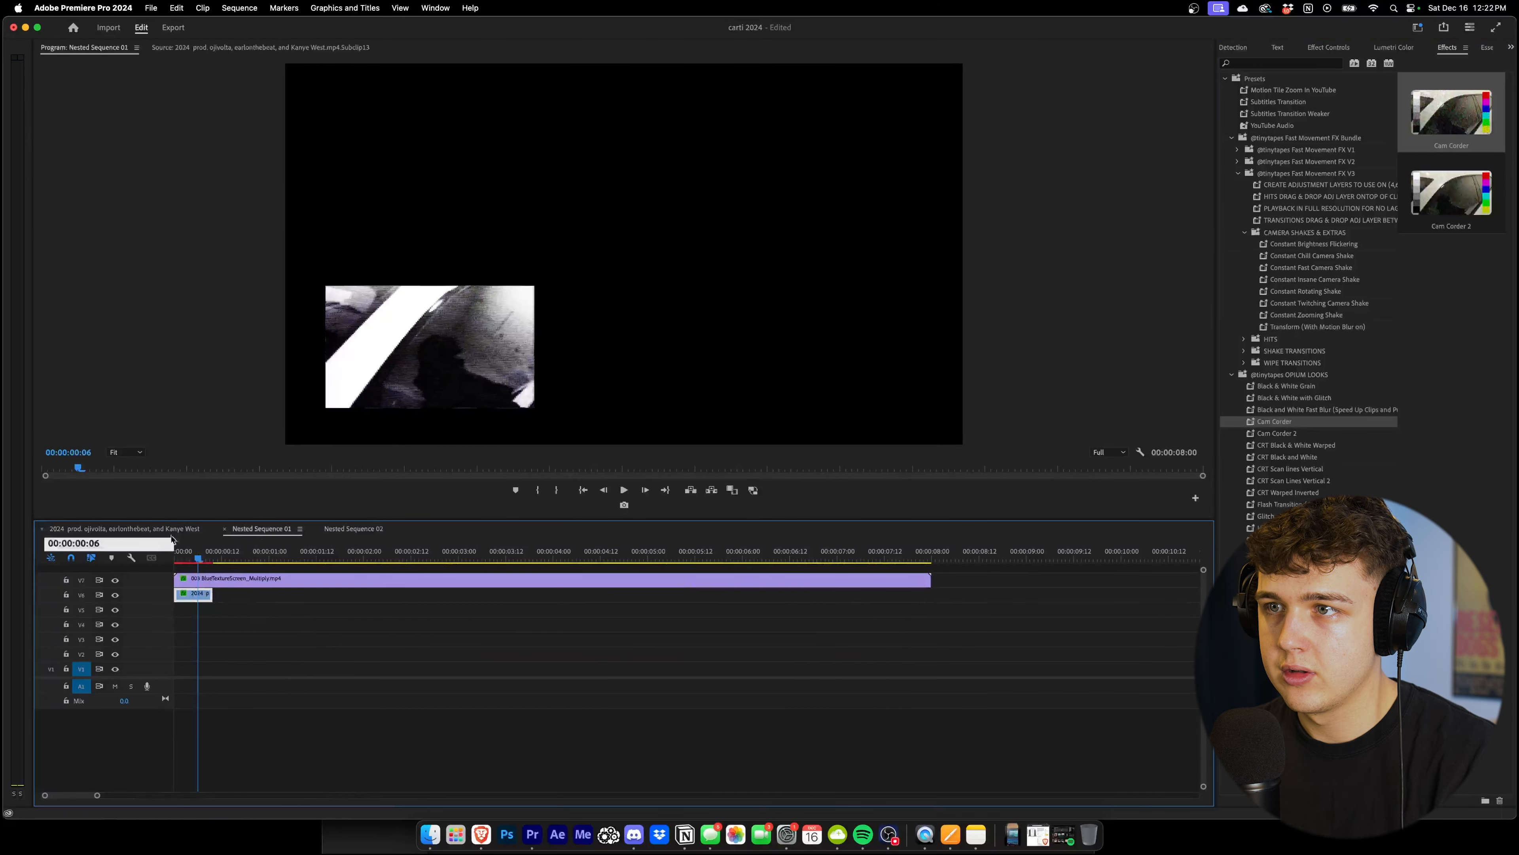
Return to the main sequence and play the section with the Cam Corder look on the boots clip and overlays
{"action": "left_click", "coordinate": [180, 530]}
{"action": "key", "text": "space"}
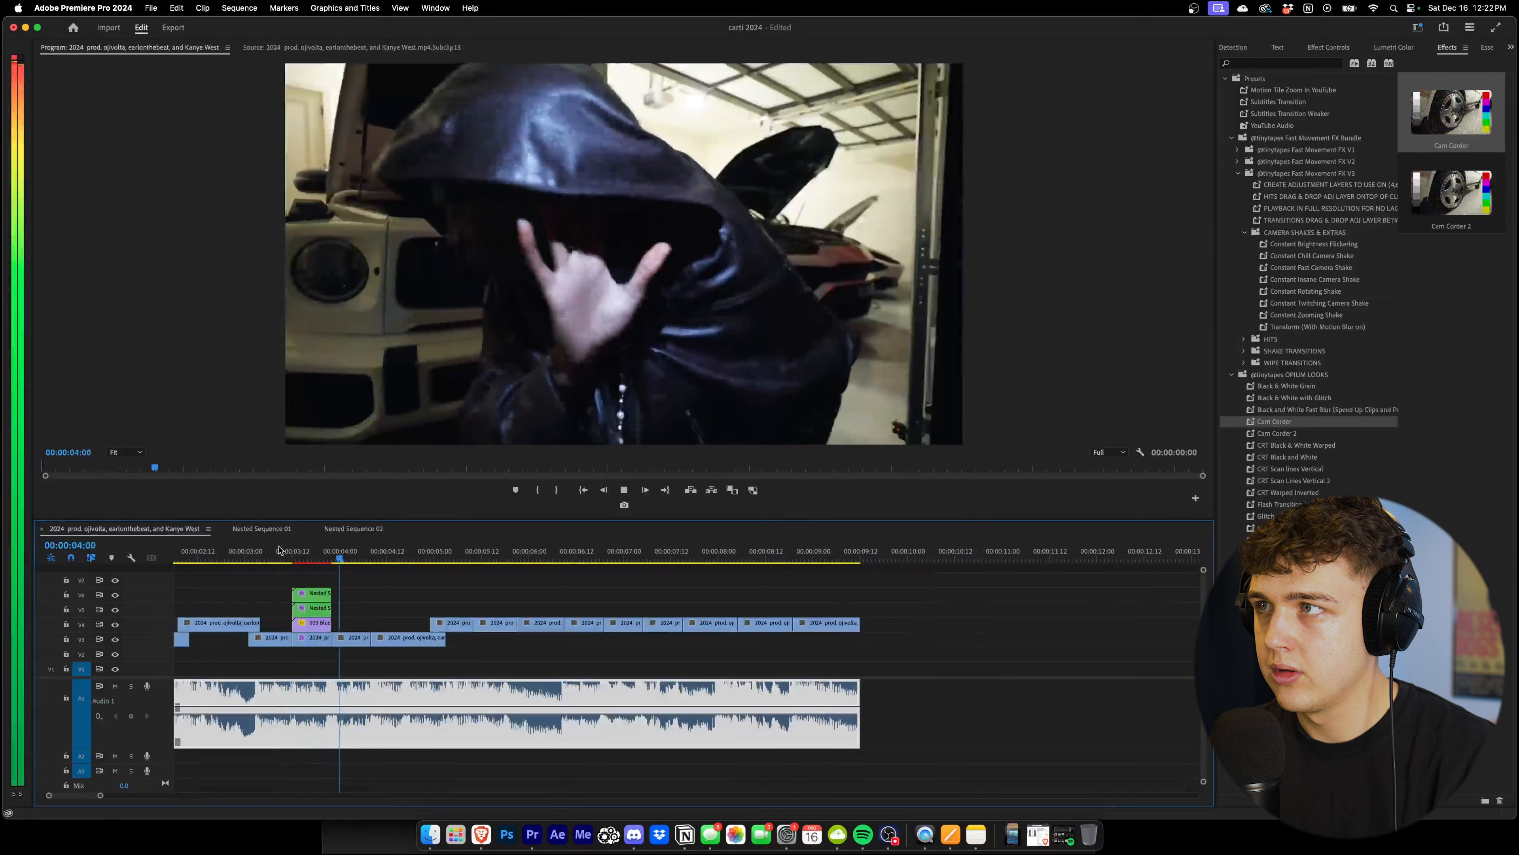
{"action": "key", "text": "shift+Up"}
{"action": "key", "text": "shift+Up"}
{"action": "key", "text": "shift+Up"}
{"action": "key", "text": "shift+Up"}
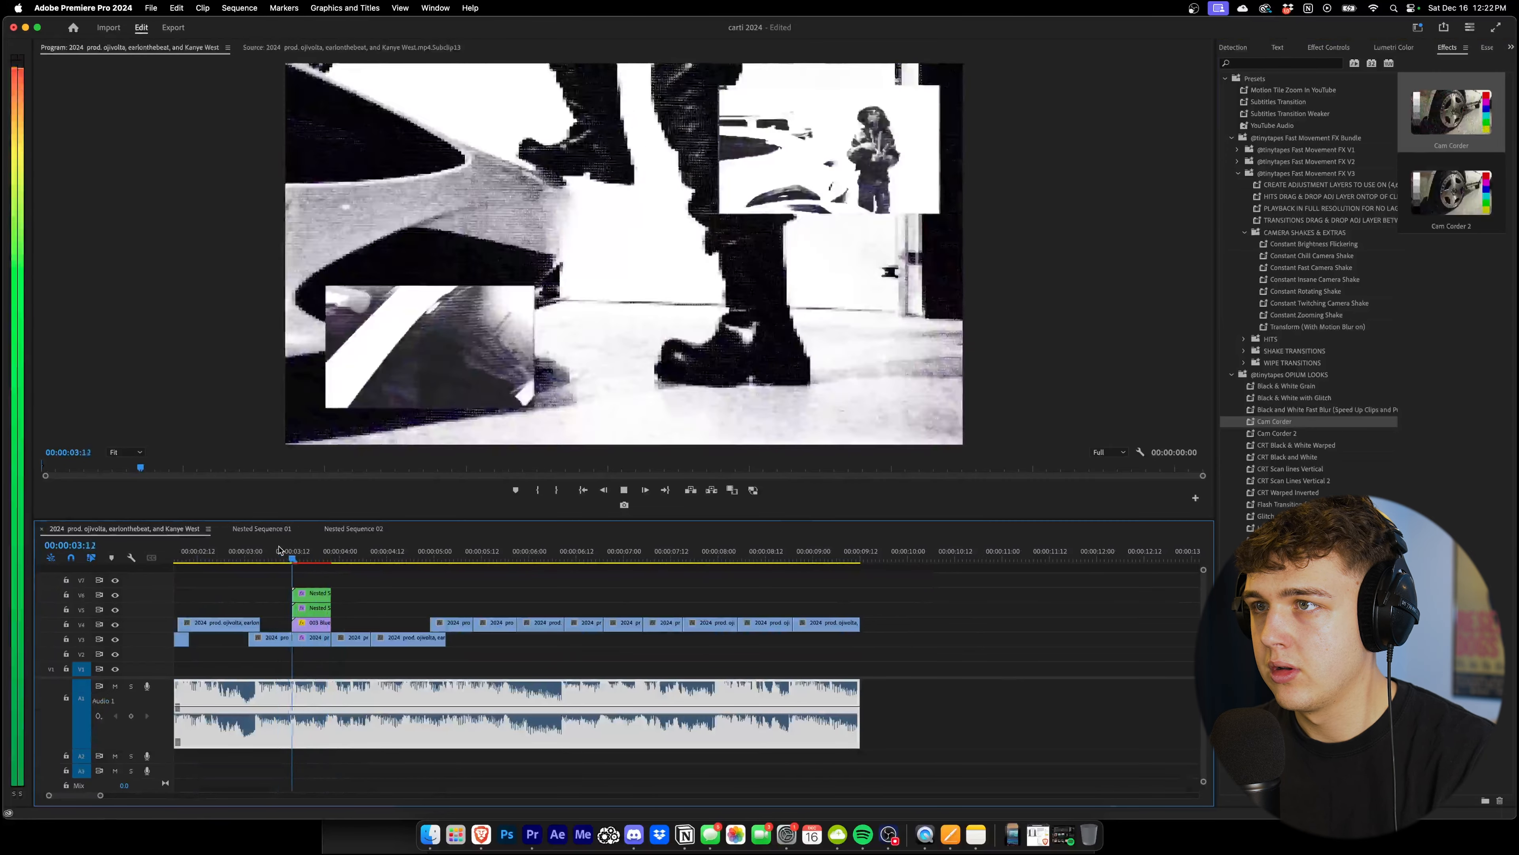
{"action": "key", "text": "space"}
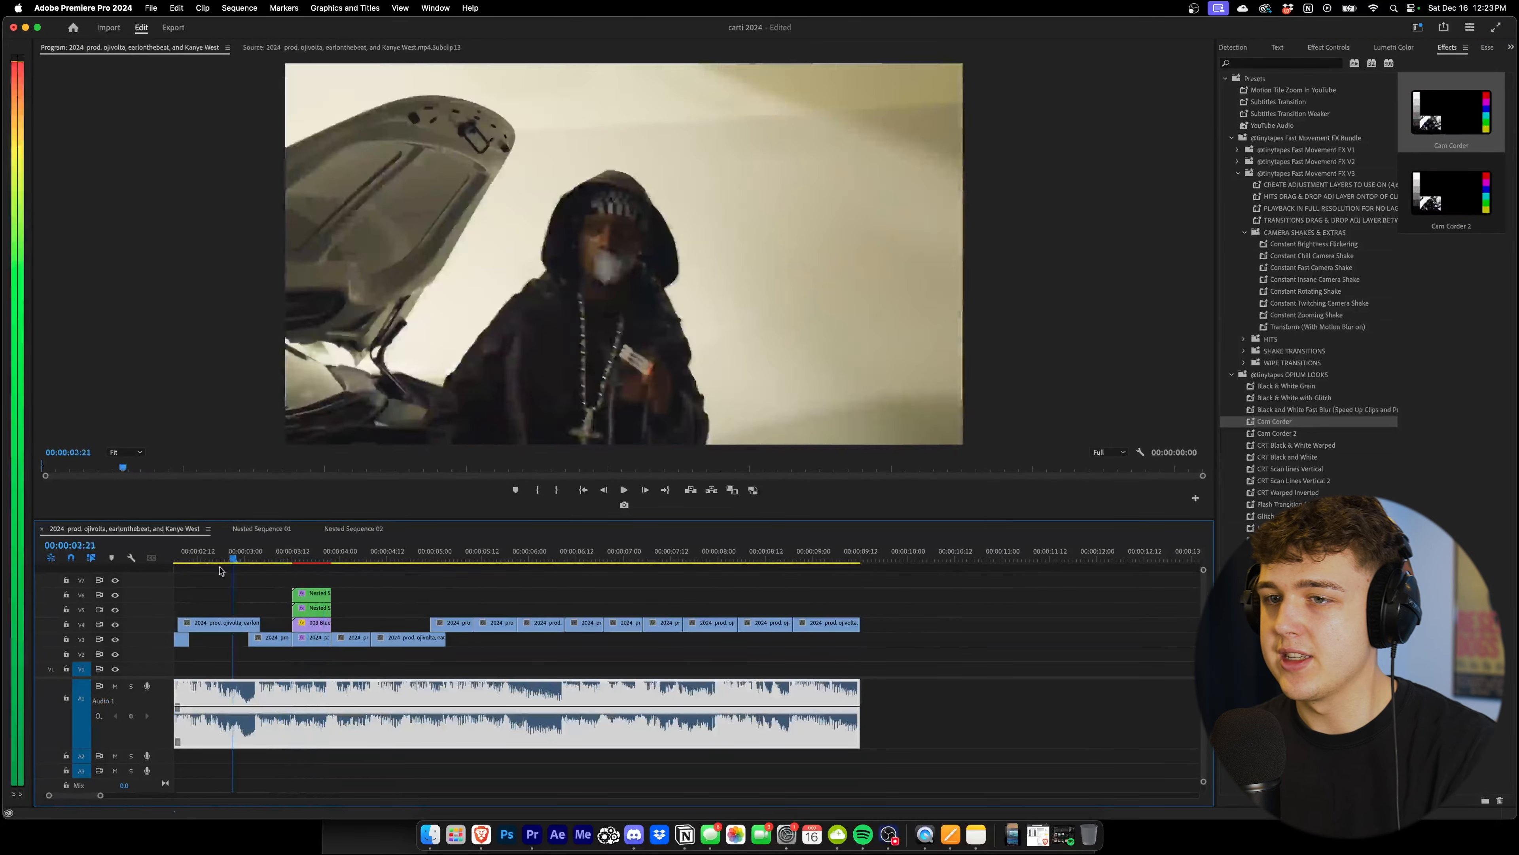
Create an adjustment layer and place it above all clips, stretched from the sequence start to the end of the audio
{"action": "key", "text": "Home"}
{"action": "scroll", "coordinate": [442, 715], "scroll_direction": "up", "scroll_amount": 5}
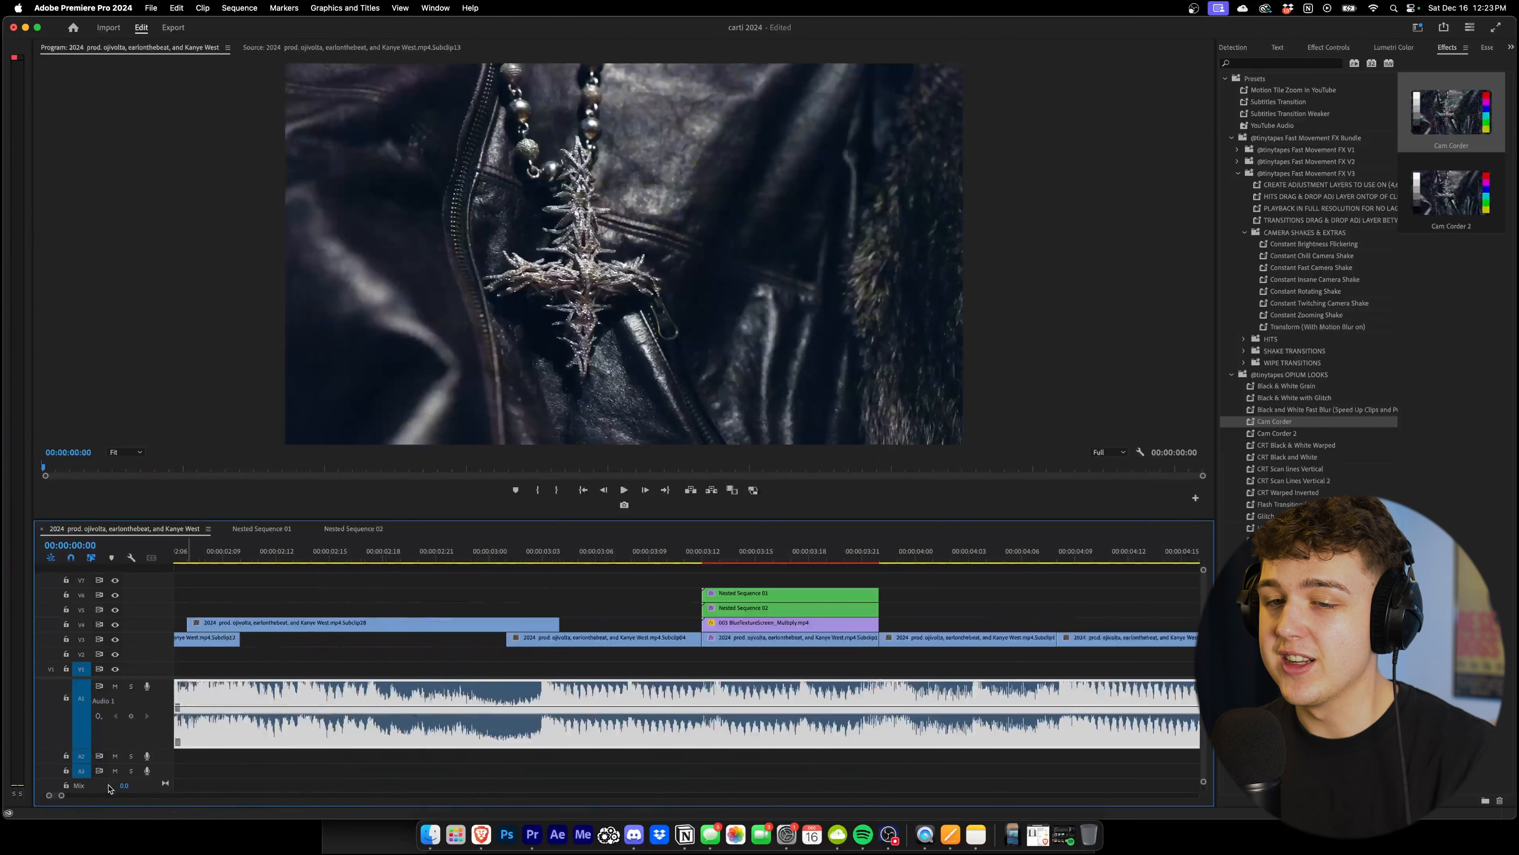
{"action": "left_click_drag", "start_coordinate": [63, 797], "coordinate": [154, 796]}
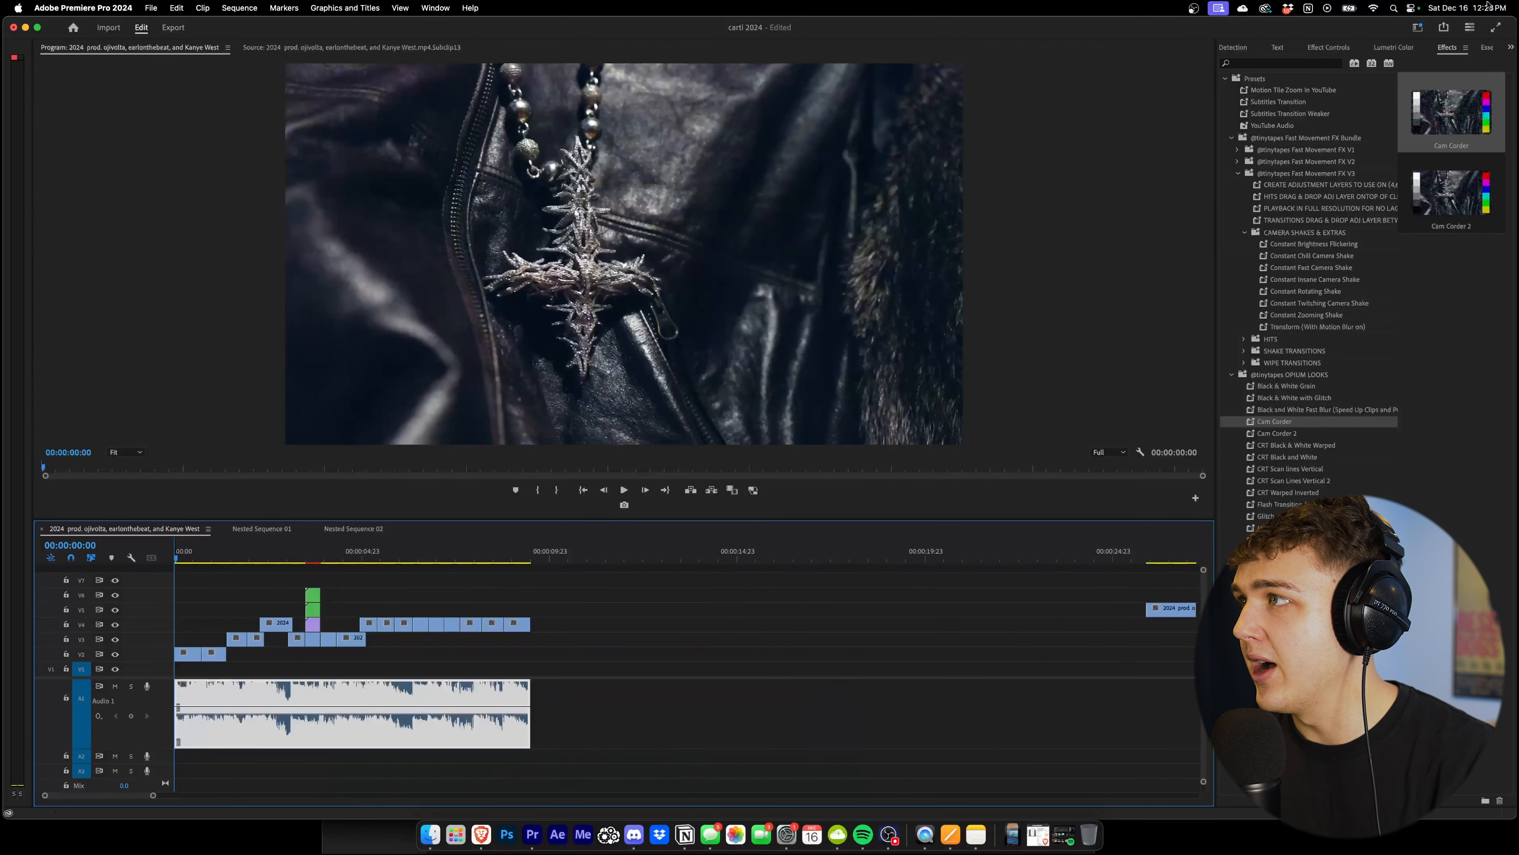
{"action": "left_click", "coordinate": [1510, 47]}
{"action": "left_click", "coordinate": [1493, 60]}
{"action": "right_click", "coordinate": [1279, 358]}
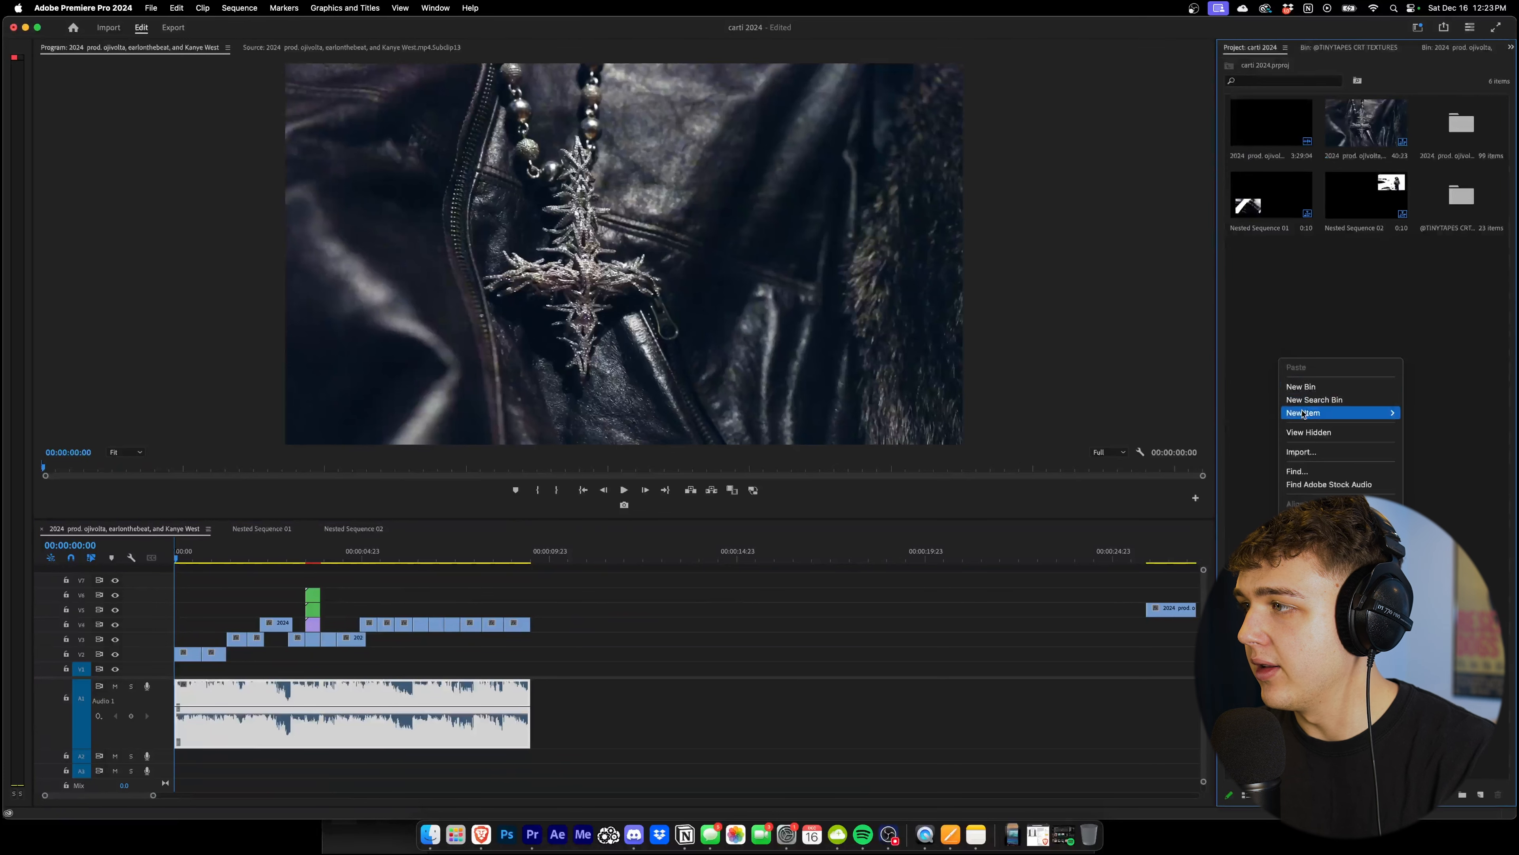
{"action": "mouse_move", "coordinate": [1303, 413]}
{"action": "left_click", "coordinate": [1220, 450]}
{"action": "left_click", "coordinate": [832, 463]}
{"action": "left_click_drag", "start_coordinate": [1271, 266], "coordinate": [176, 565]}
{"action": "left_click_drag", "start_coordinate": [352, 563], "coordinate": [529, 563]}
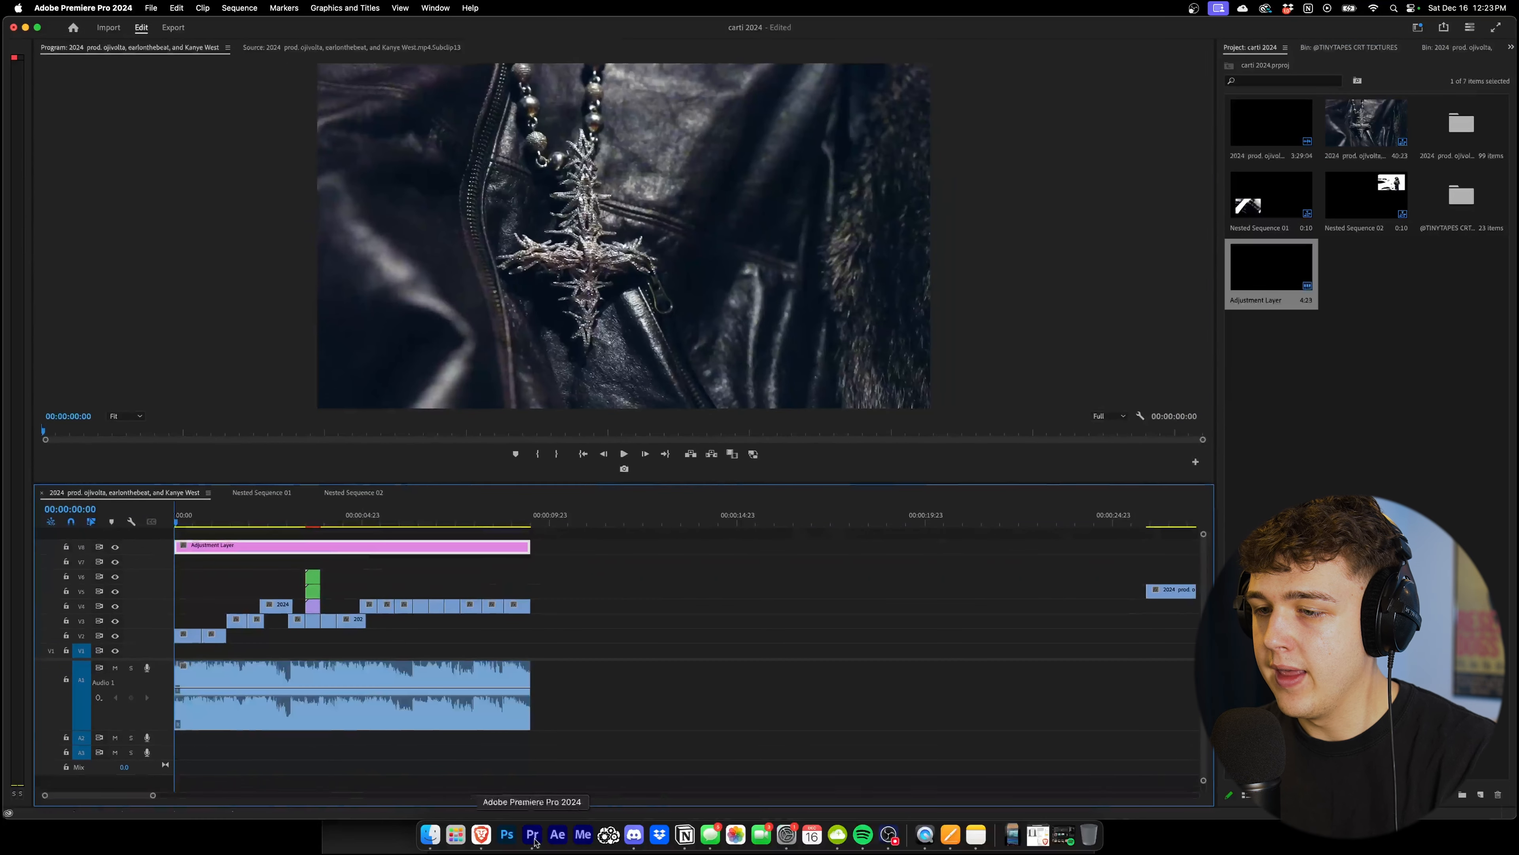
{"action": "left_click", "coordinate": [1512, 47]}
{"action": "left_click", "coordinate": [1382, 128]}
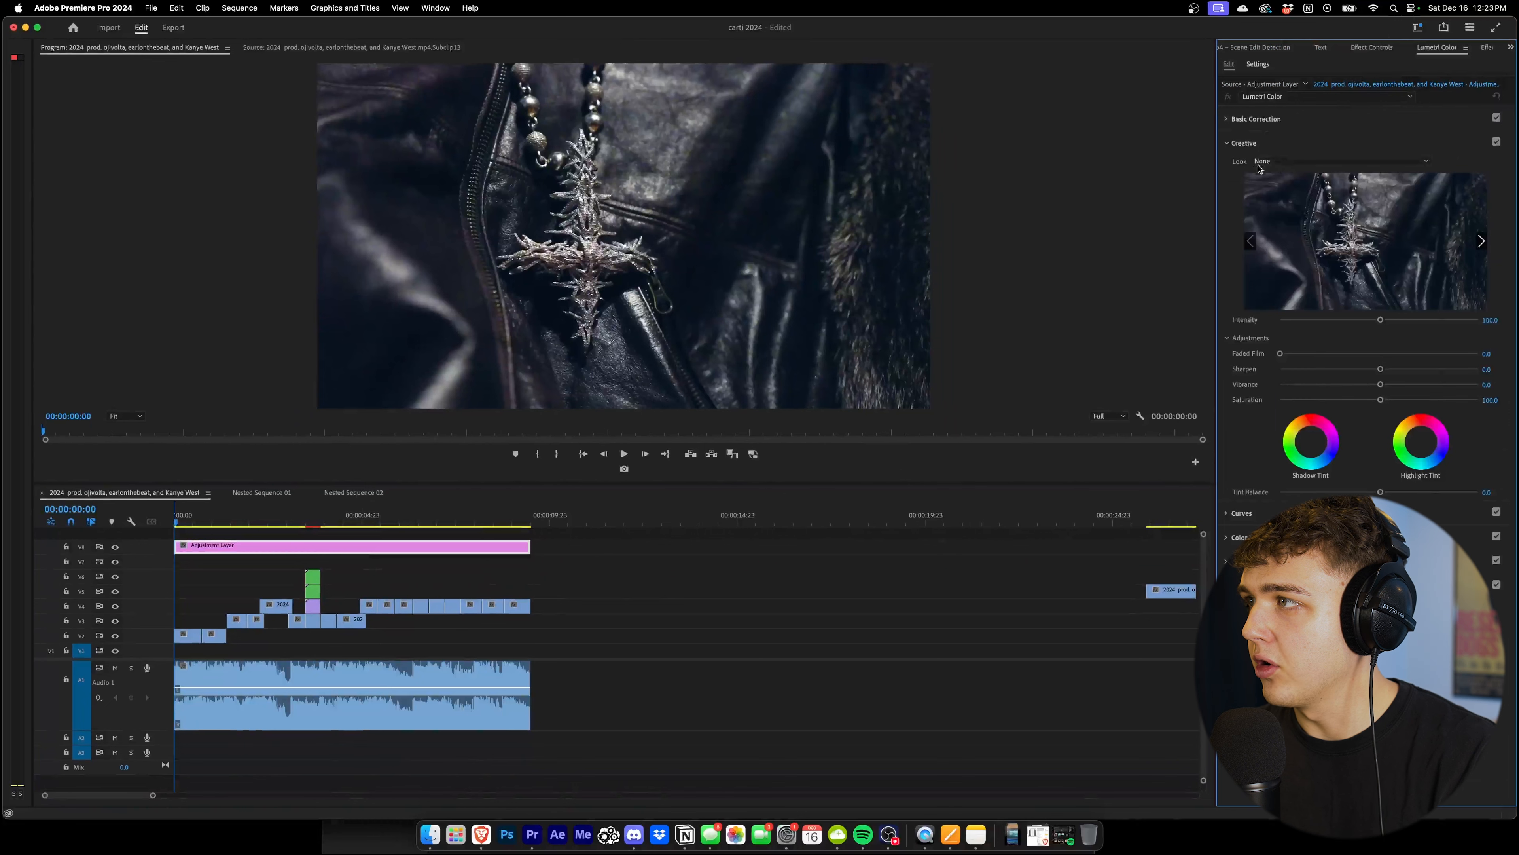
{"action": "left_click", "coordinate": [1267, 162]}
{"action": "left_click", "coordinate": [1274, 199]}
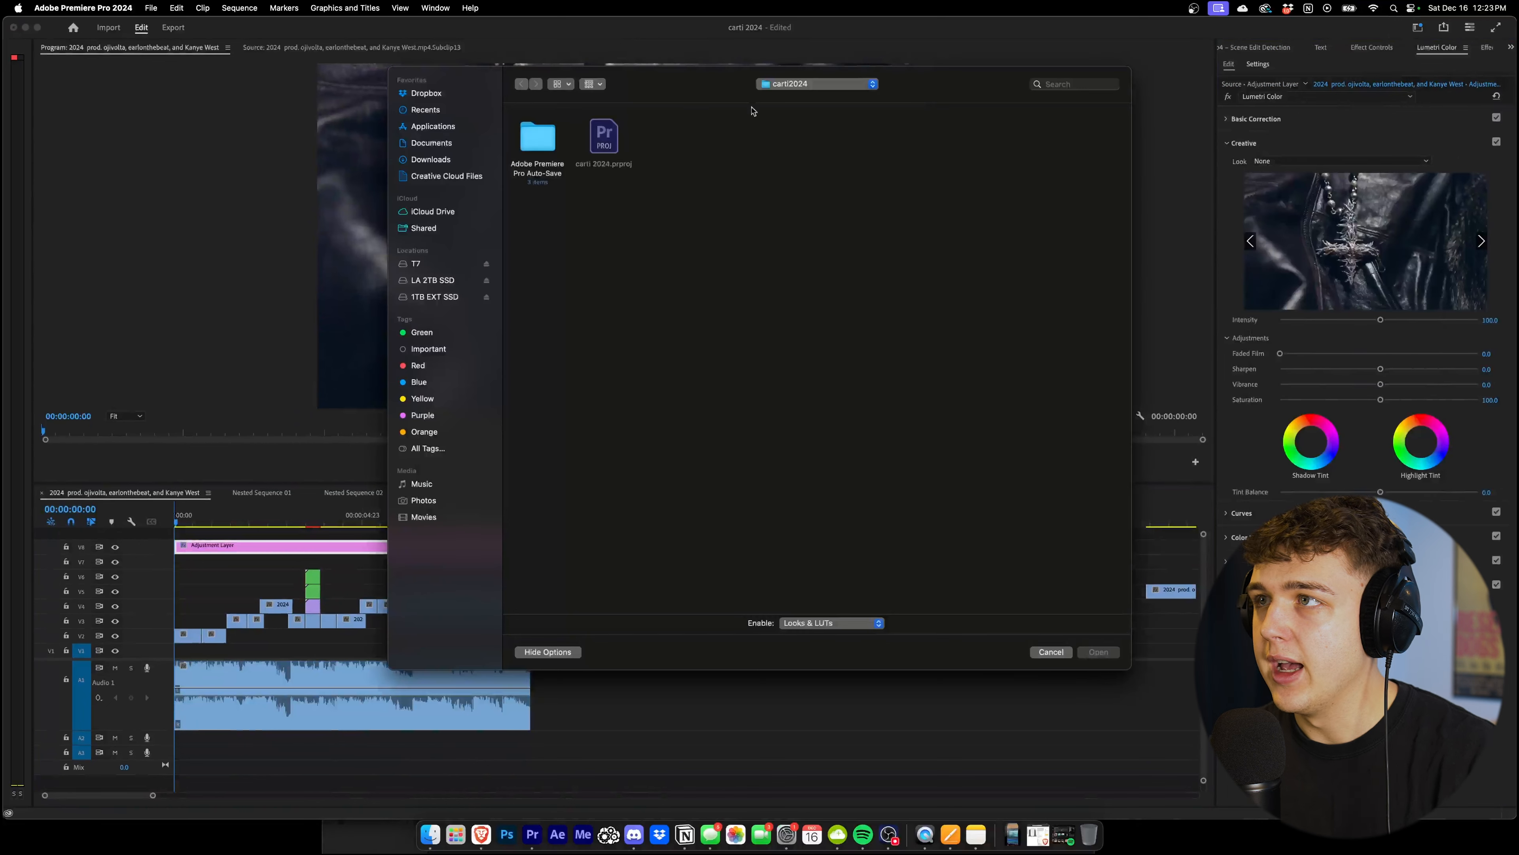
{"action": "left_click", "coordinate": [442, 281]}
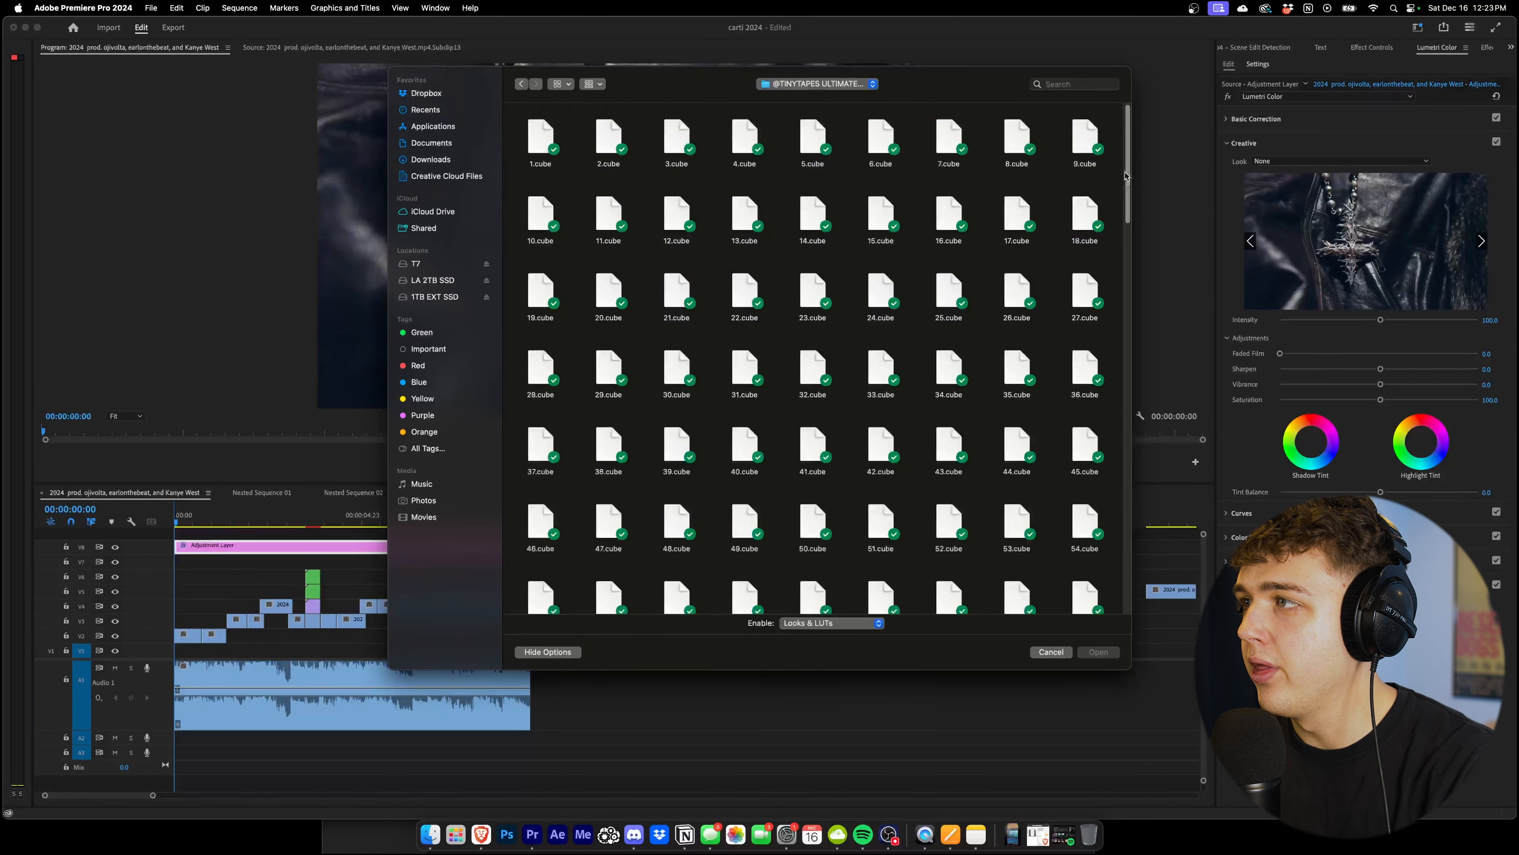
{"action": "left_click_drag", "start_coordinate": [1124, 175], "coordinate": [1123, 573]}
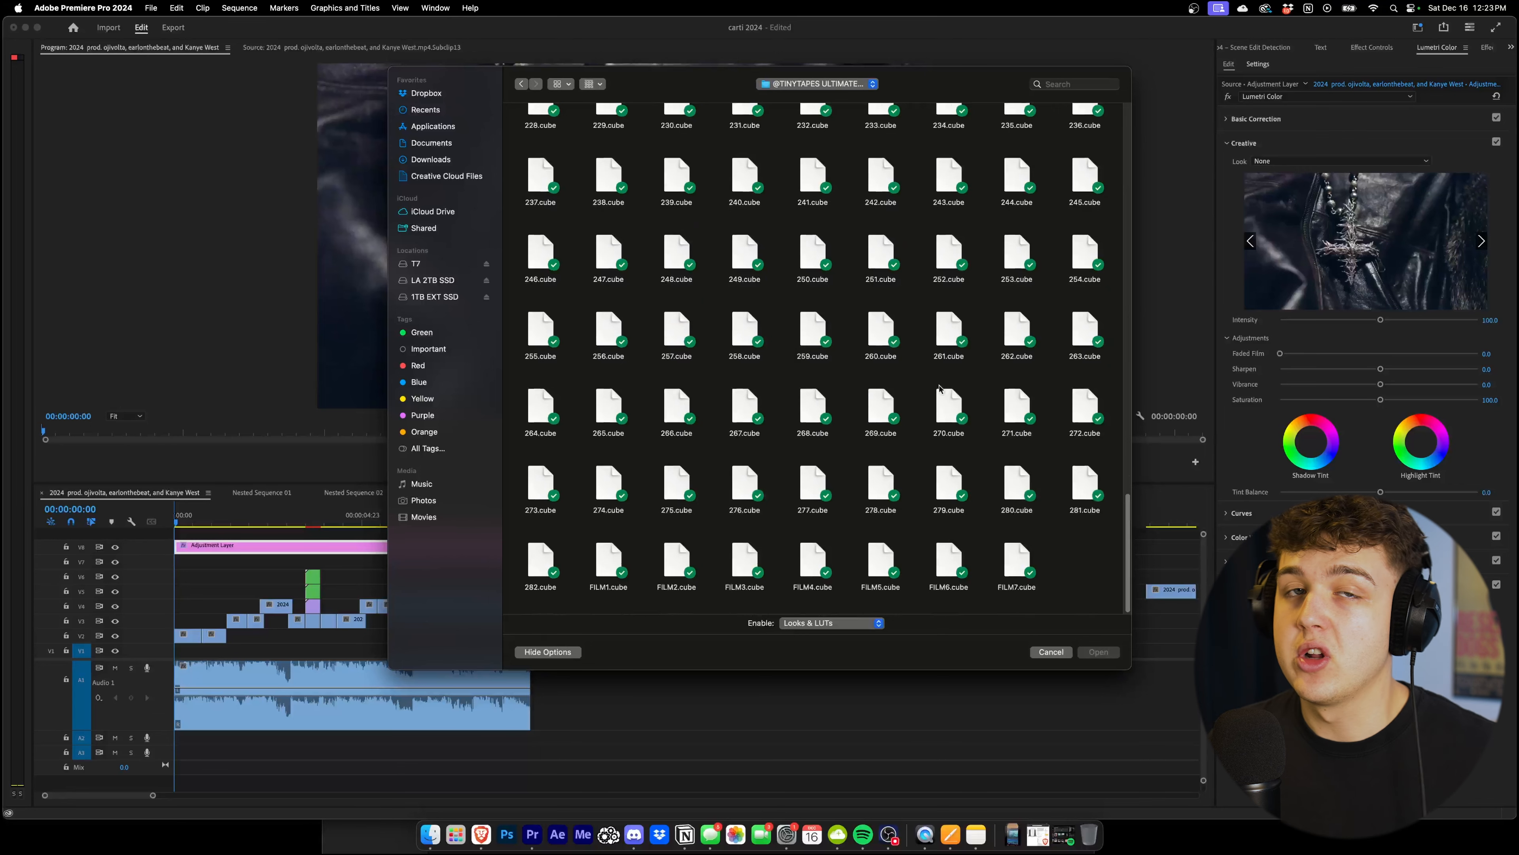
{"action": "scroll", "coordinate": [853, 329], "scroll_direction": "up", "scroll_amount": 15}
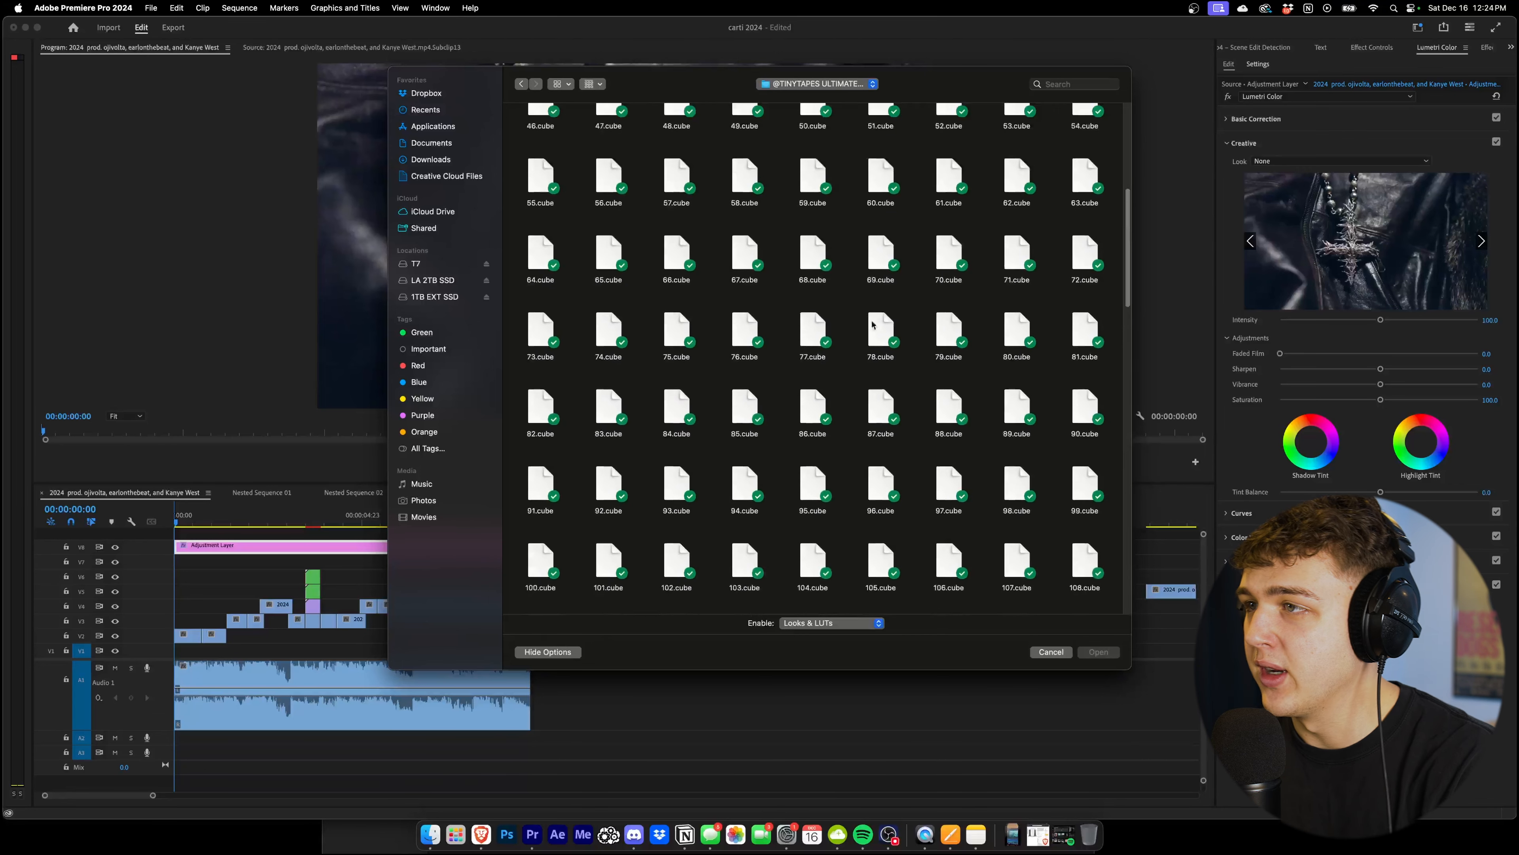
{"action": "scroll", "coordinate": [796, 299], "scroll_direction": "down", "scroll_amount": 6}
{"action": "double_click", "coordinate": [895, 384]}
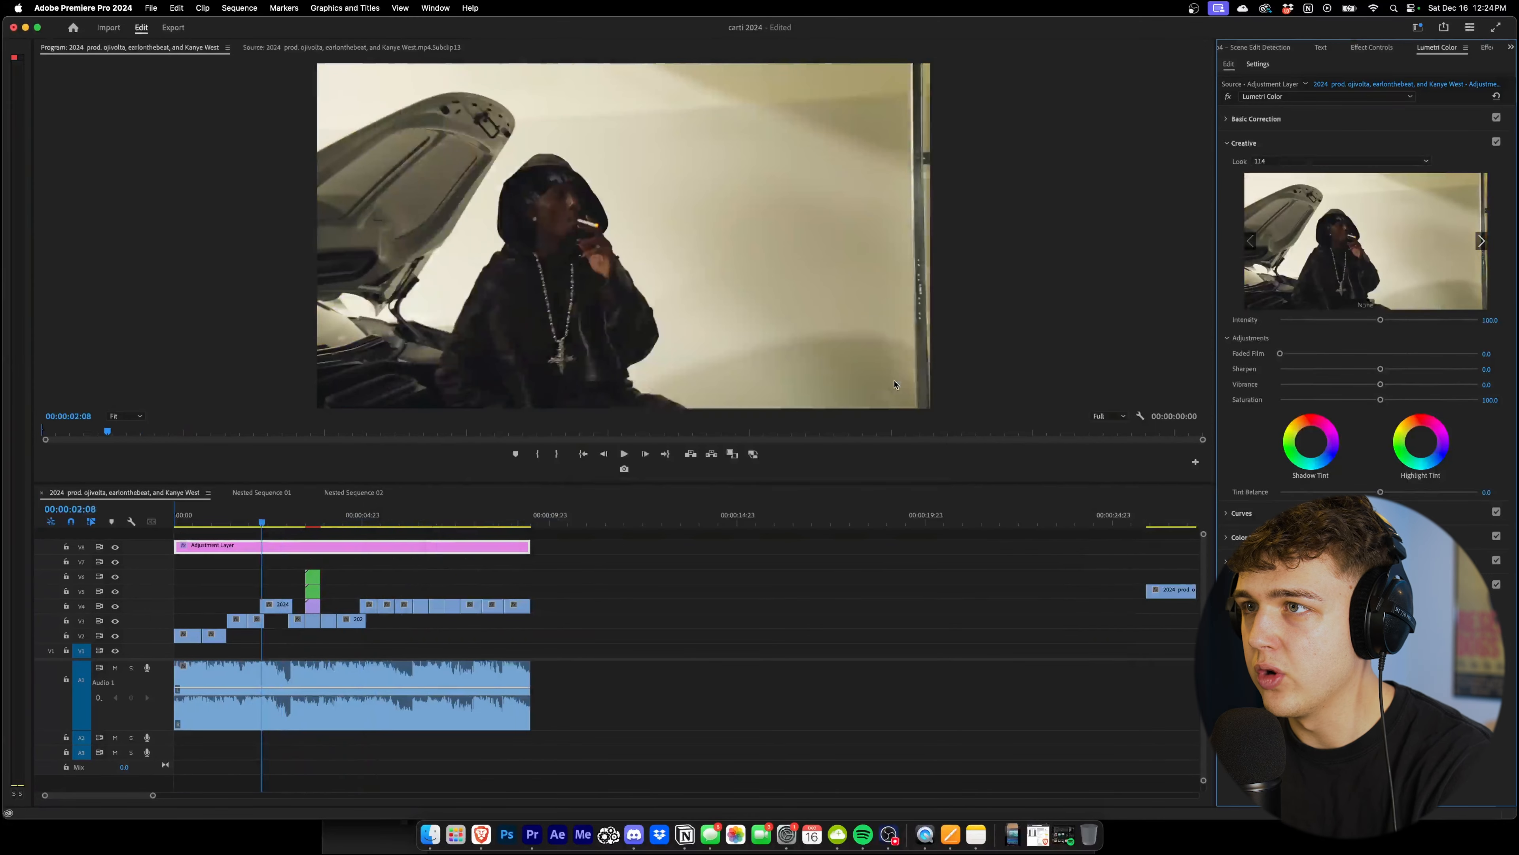
{"action": "left_click", "coordinate": [486, 519]}
{"action": "left_click_drag", "start_coordinate": [486, 518], "coordinate": [249, 524]}
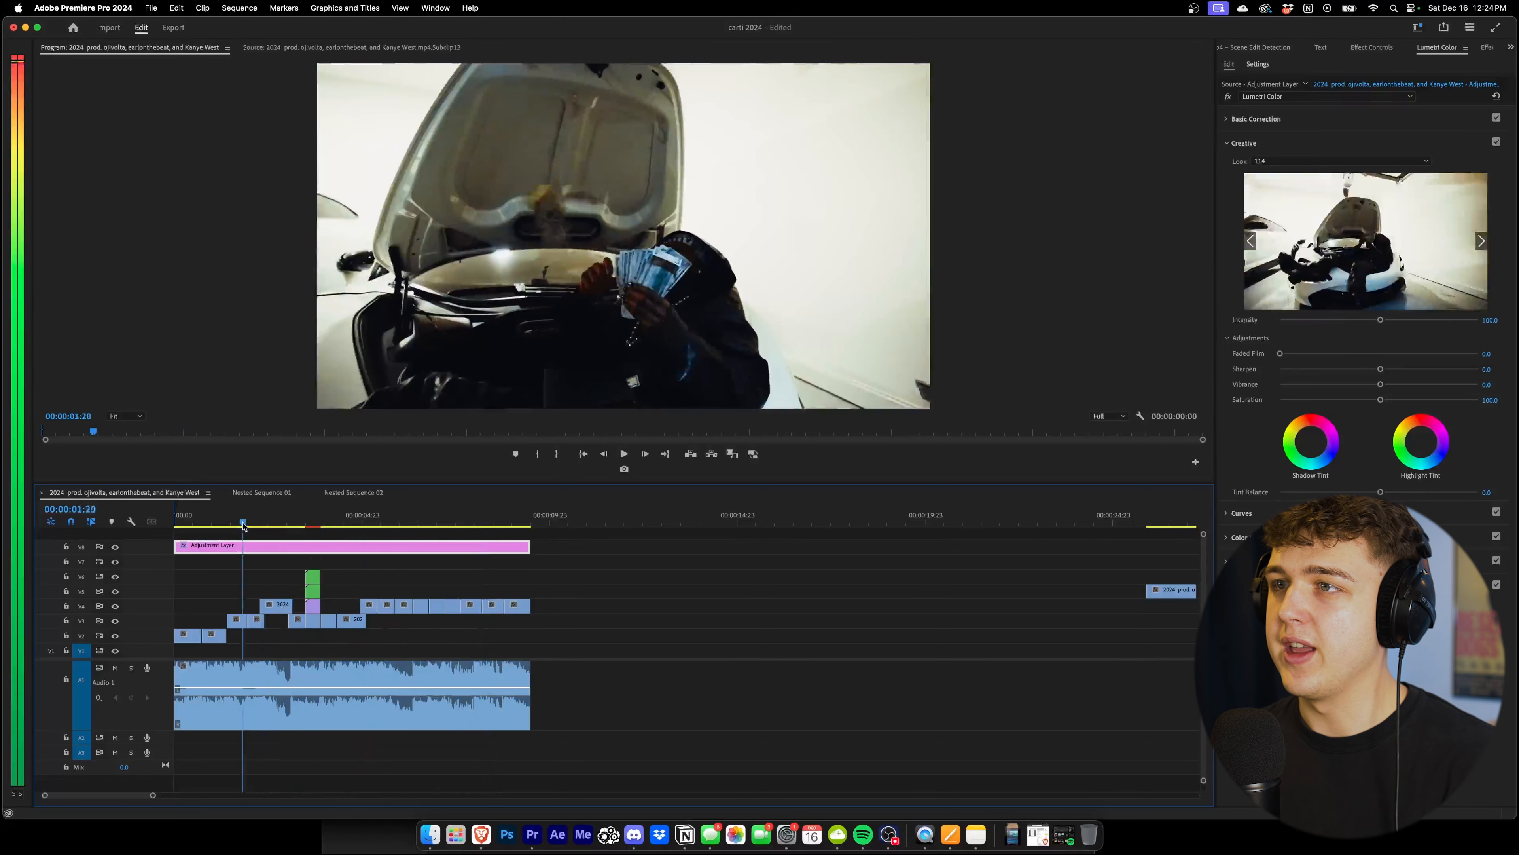
Set the adjustment layer's temperature to about -29, tint -14, contrast -100, highlights 2, shadows 38, whites 13 and blacks -6.5, and play the edit
{"action": "left_click", "coordinate": [1256, 119]}
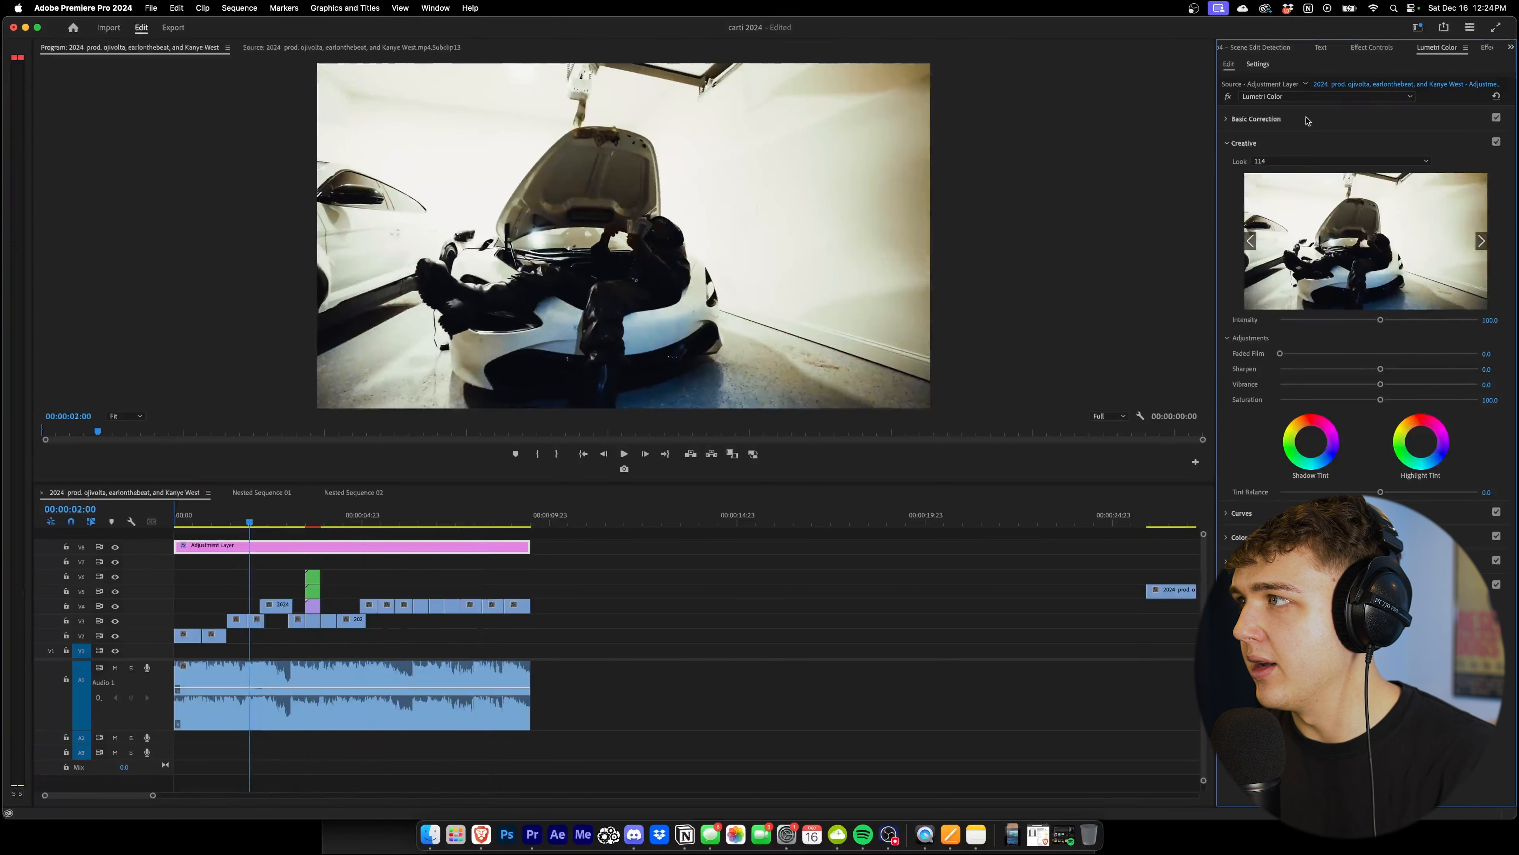
{"action": "left_click_drag", "start_coordinate": [1504, 305], "coordinate": [1149, 357]}
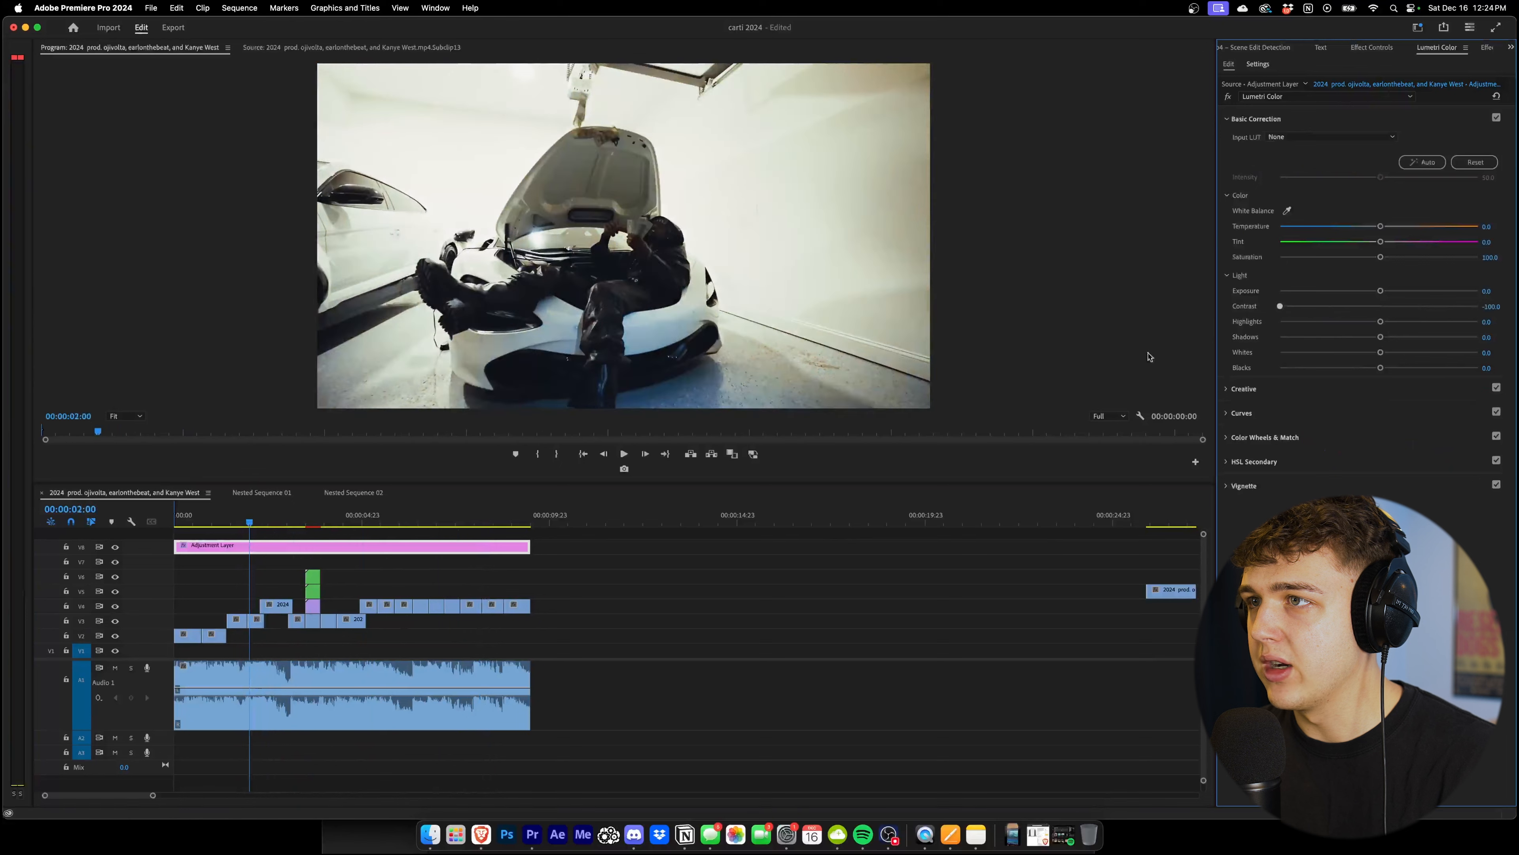
{"action": "left_click_drag", "start_coordinate": [1368, 230], "coordinate": [1354, 232]}
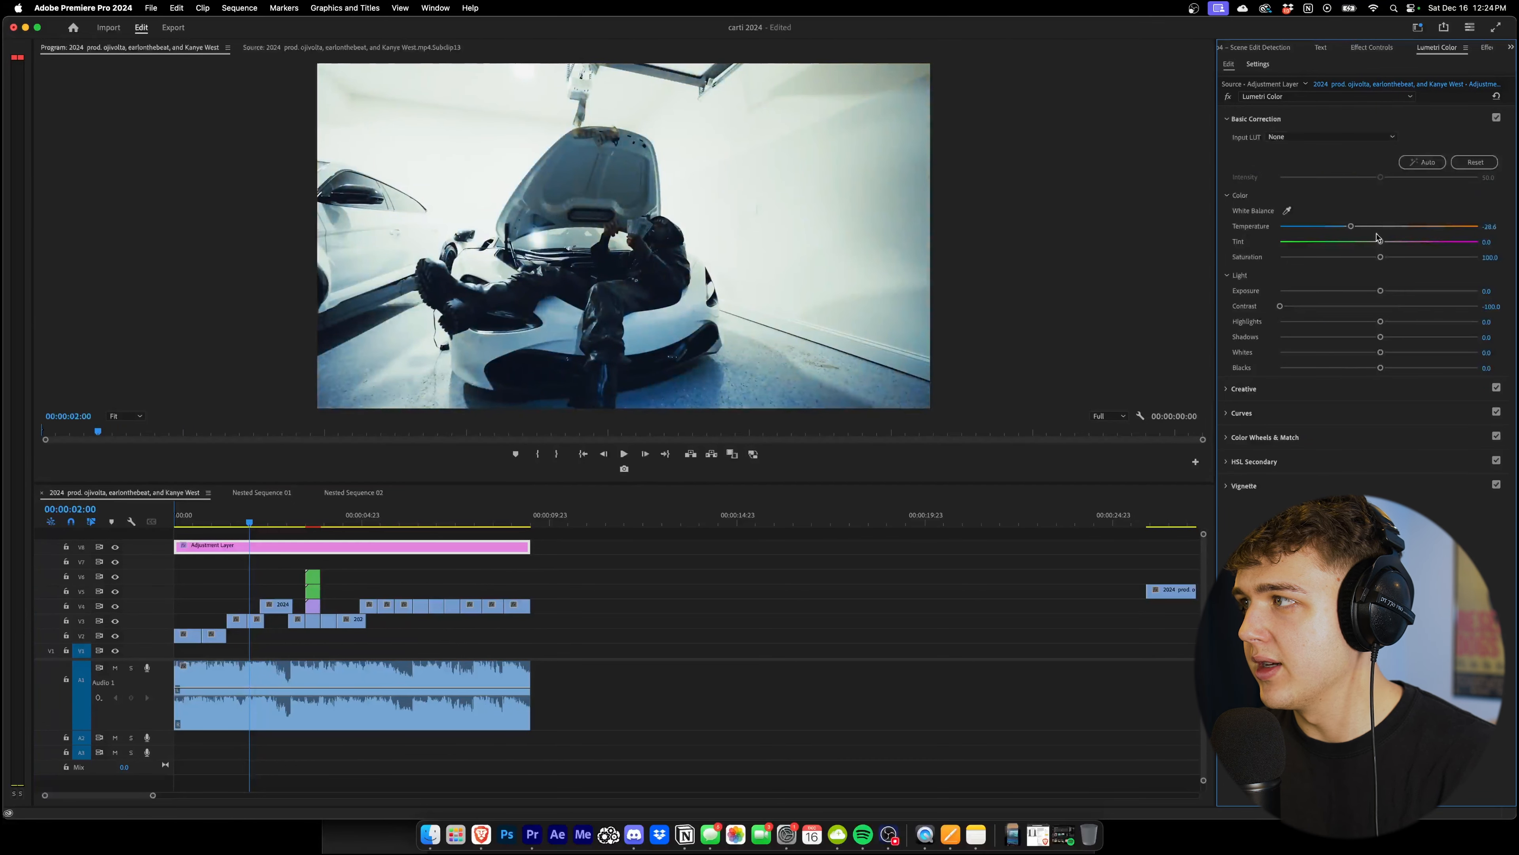
{"action": "left_click_drag", "start_coordinate": [1381, 322], "coordinate": [1371, 377]}
{"action": "key", "text": "space"}
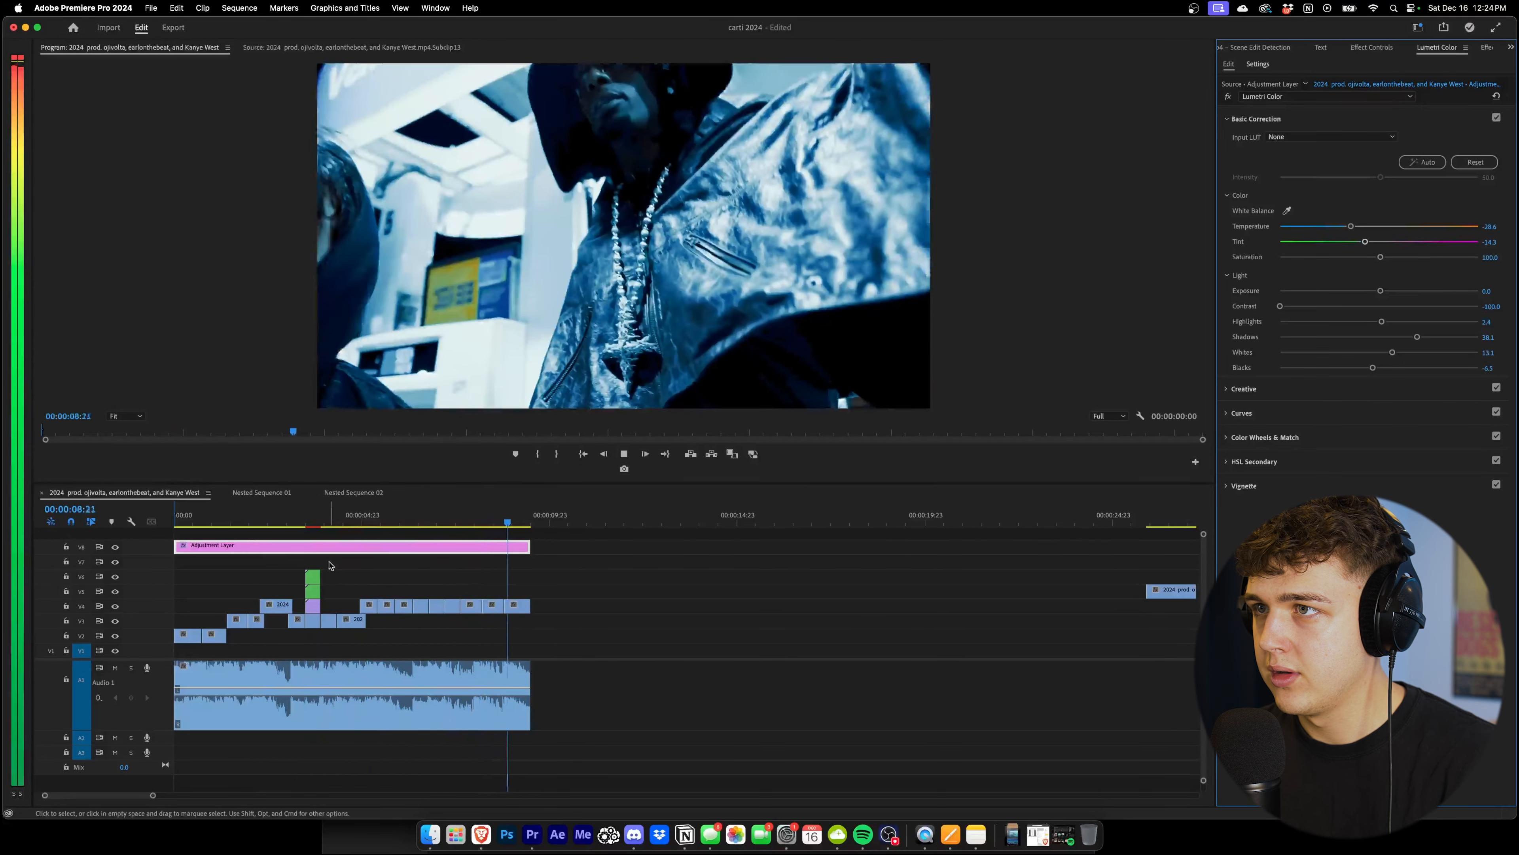
Play back parts of the graded edit to check the color look on different shots
{"action": "key", "text": "space"}
{"action": "left_click", "coordinate": [422, 555]}
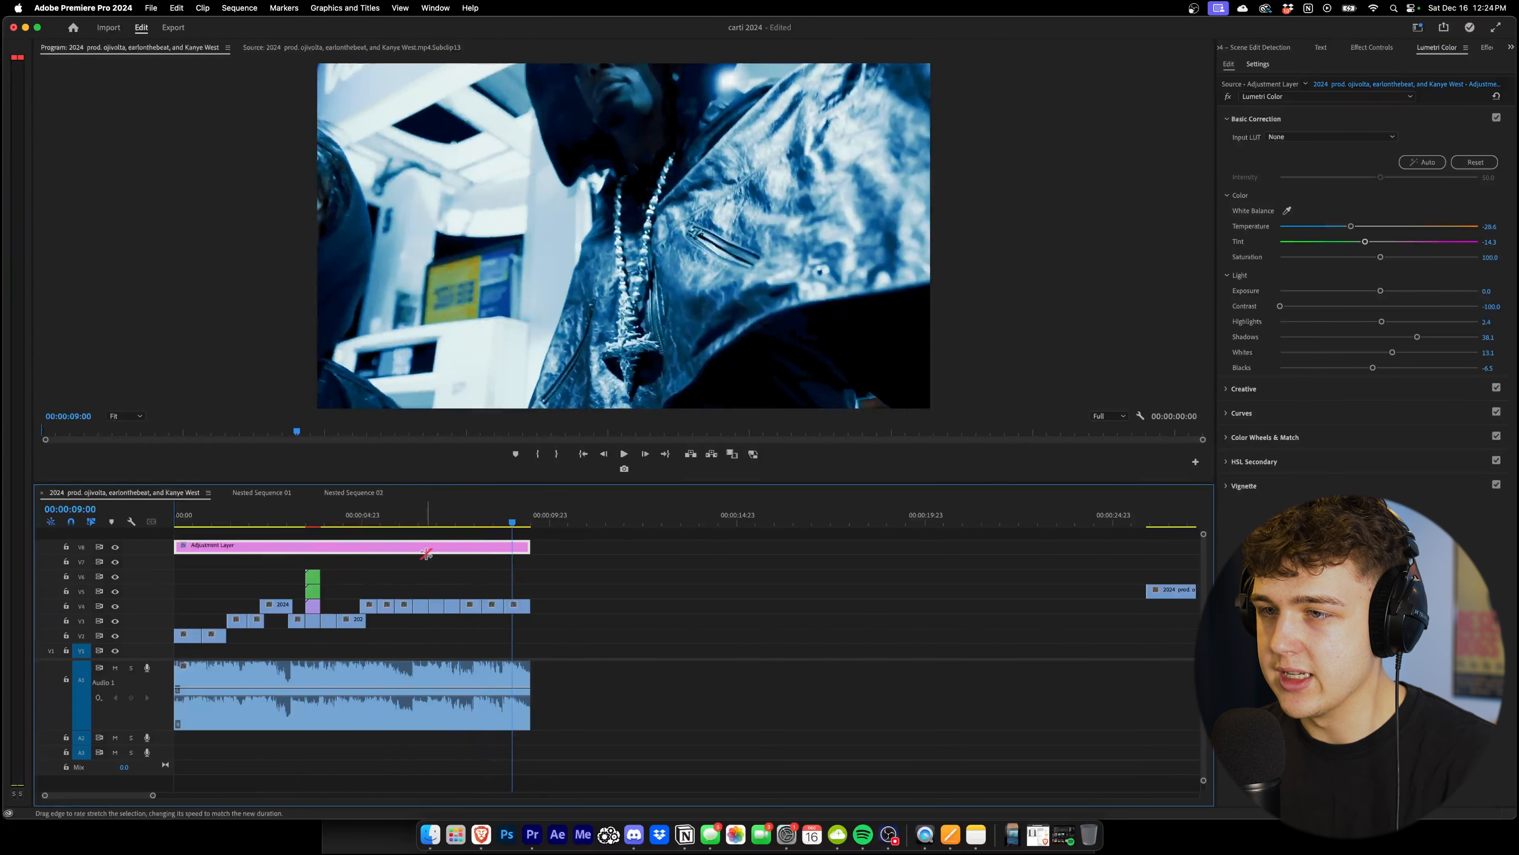
{"action": "left_click", "coordinate": [360, 522]}
{"action": "left_click_drag", "start_coordinate": [360, 523], "coordinate": [339, 523]}
{"action": "key", "text": "space"}
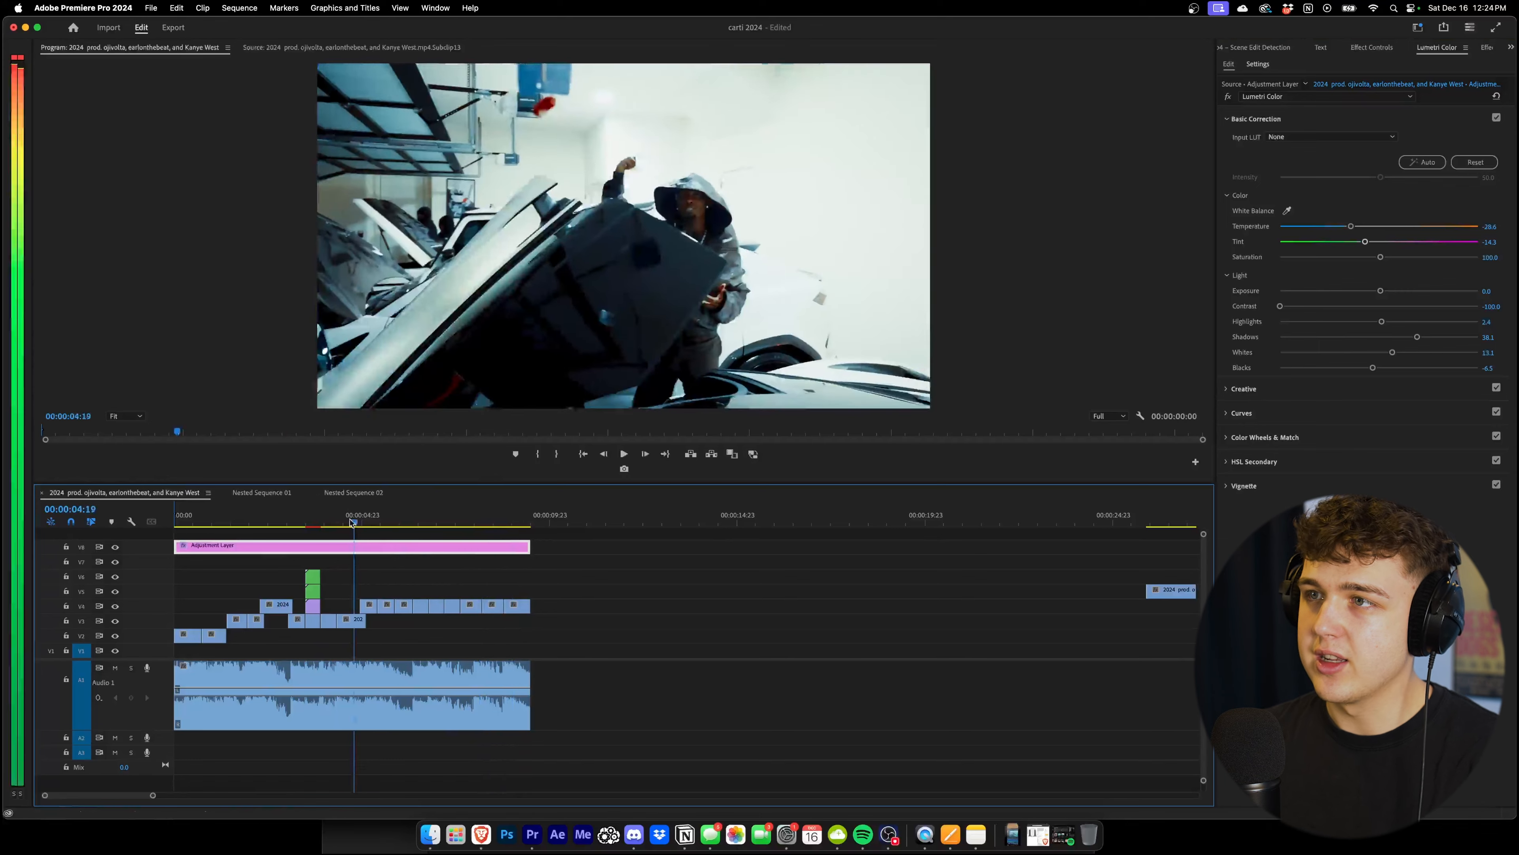
{"action": "key", "text": "space"}
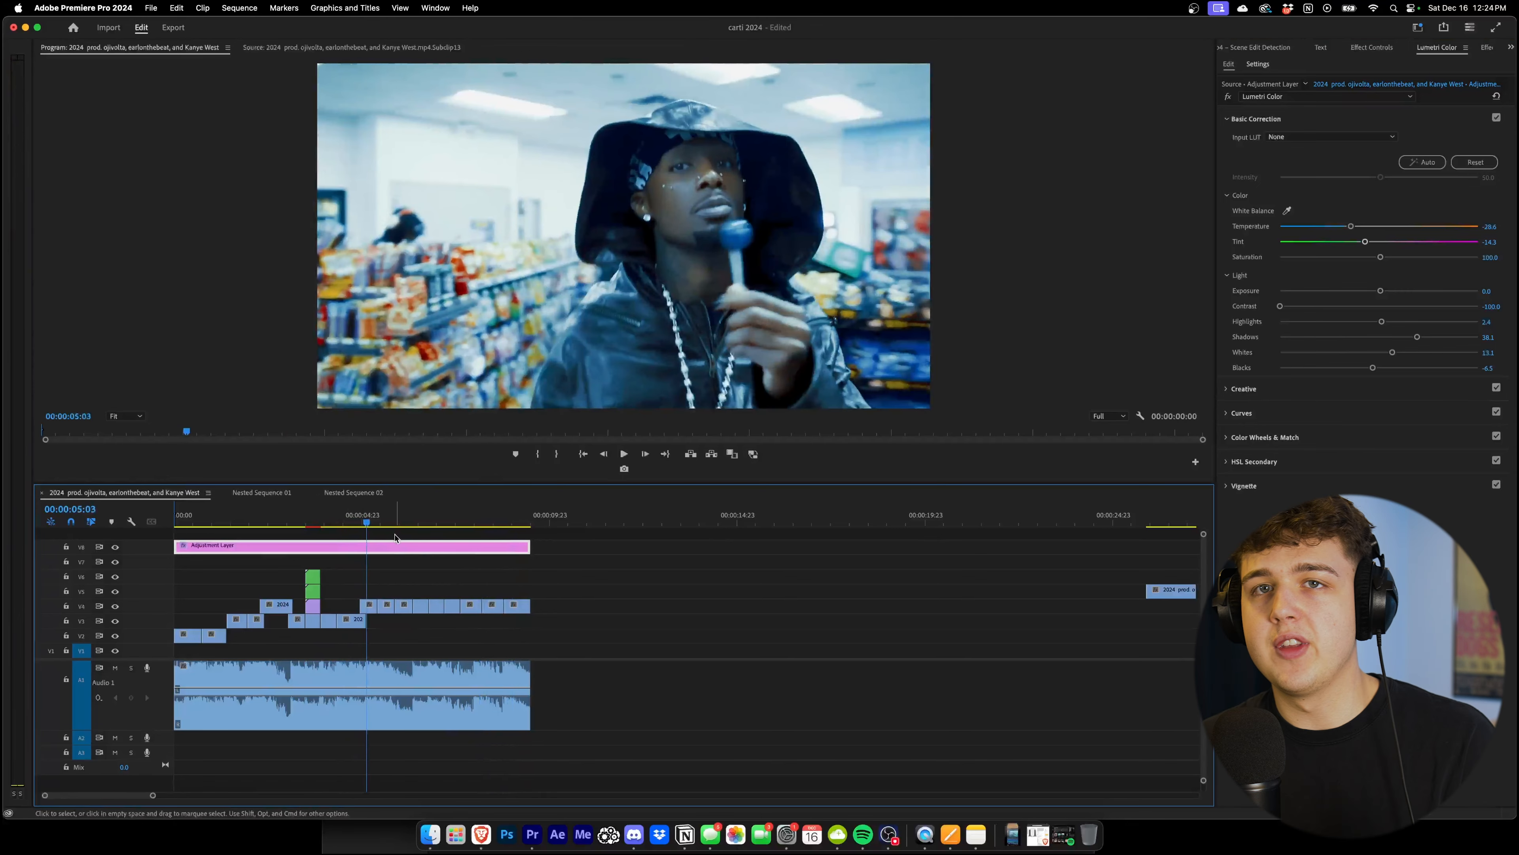
Place 500T Extra Grain.mov from the GRAIN folder above the adjustment layer, starting at the sequence start
{"action": "left_click", "coordinate": [431, 834]}
{"action": "left_click_drag", "start_coordinate": [588, 289], "coordinate": [739, 509]}
{"action": "left_click", "coordinate": [809, 566]}
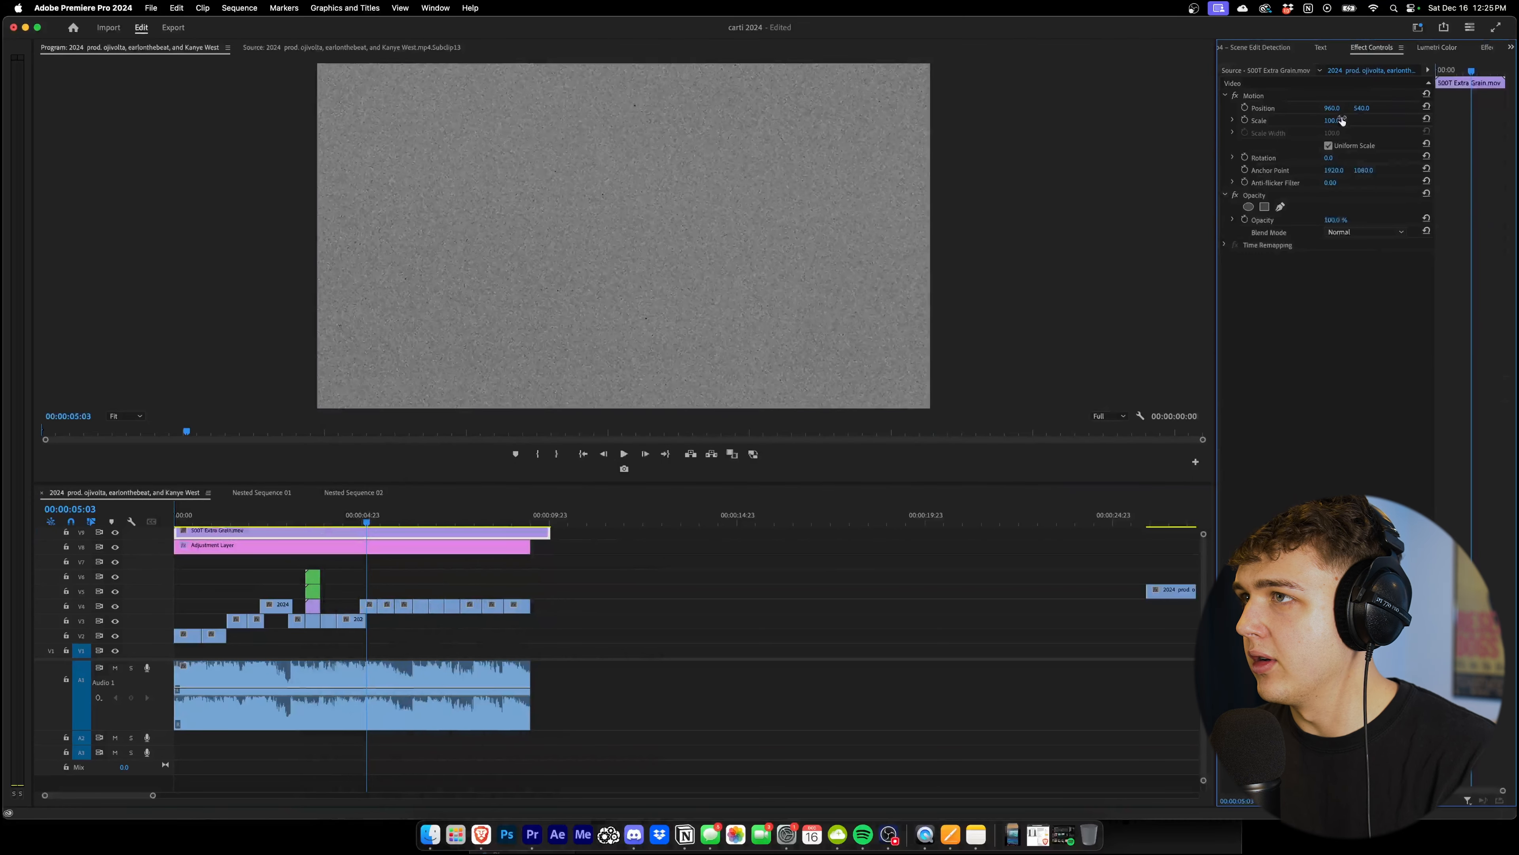
Set the grain clip's scale to 50 and its blend mode to Overlay, and preview it on several shots
{"action": "left_click_drag", "start_coordinate": [1343, 121], "coordinate": [1313, 120]}
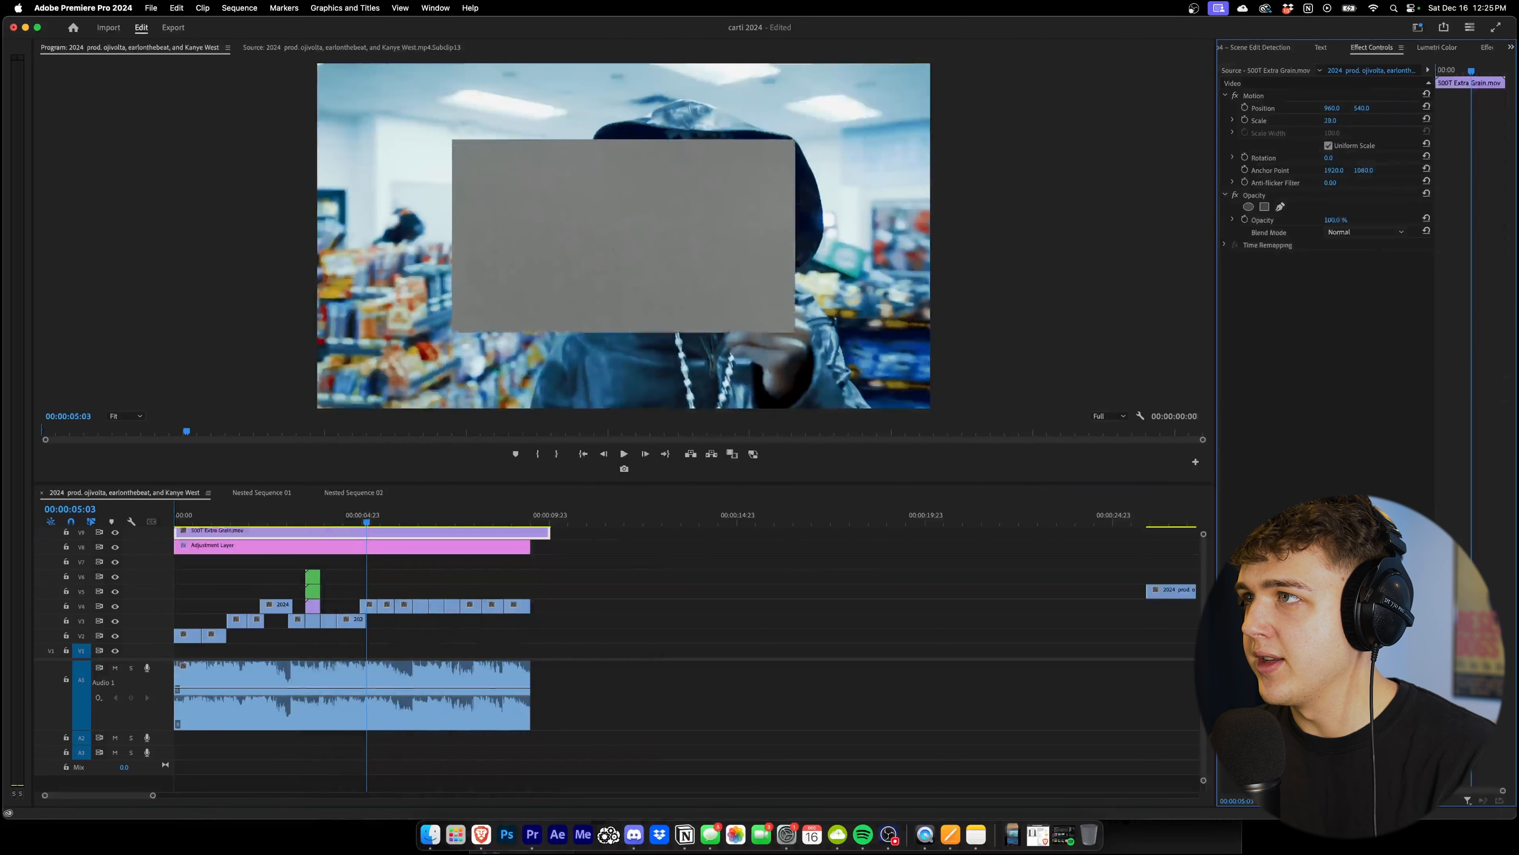
{"action": "left_click", "coordinate": [1353, 235]}
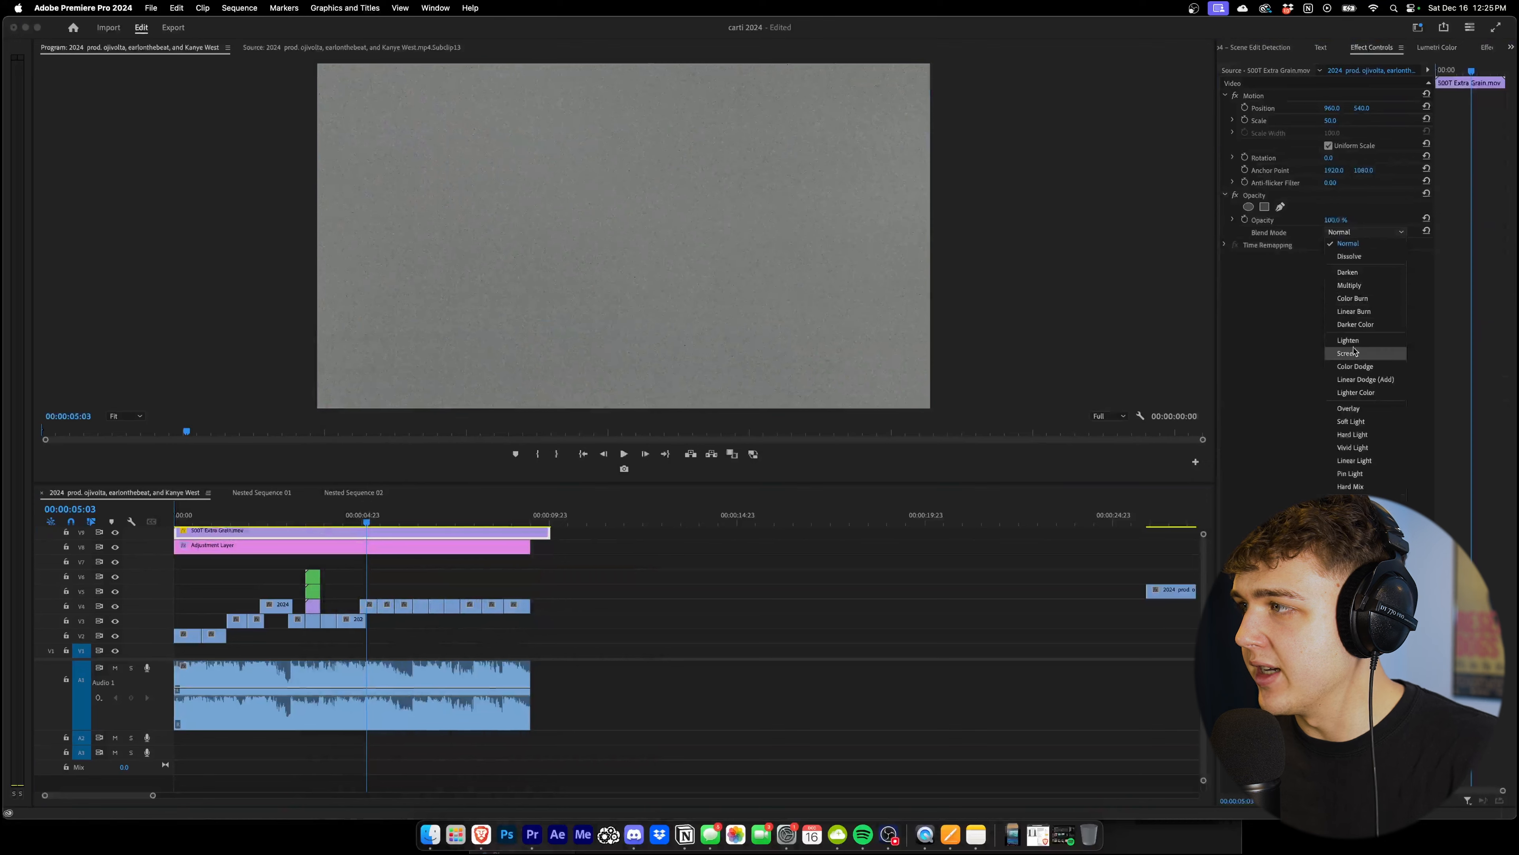
{"action": "left_click", "coordinate": [1357, 353]}
{"action": "key", "text": "space"}
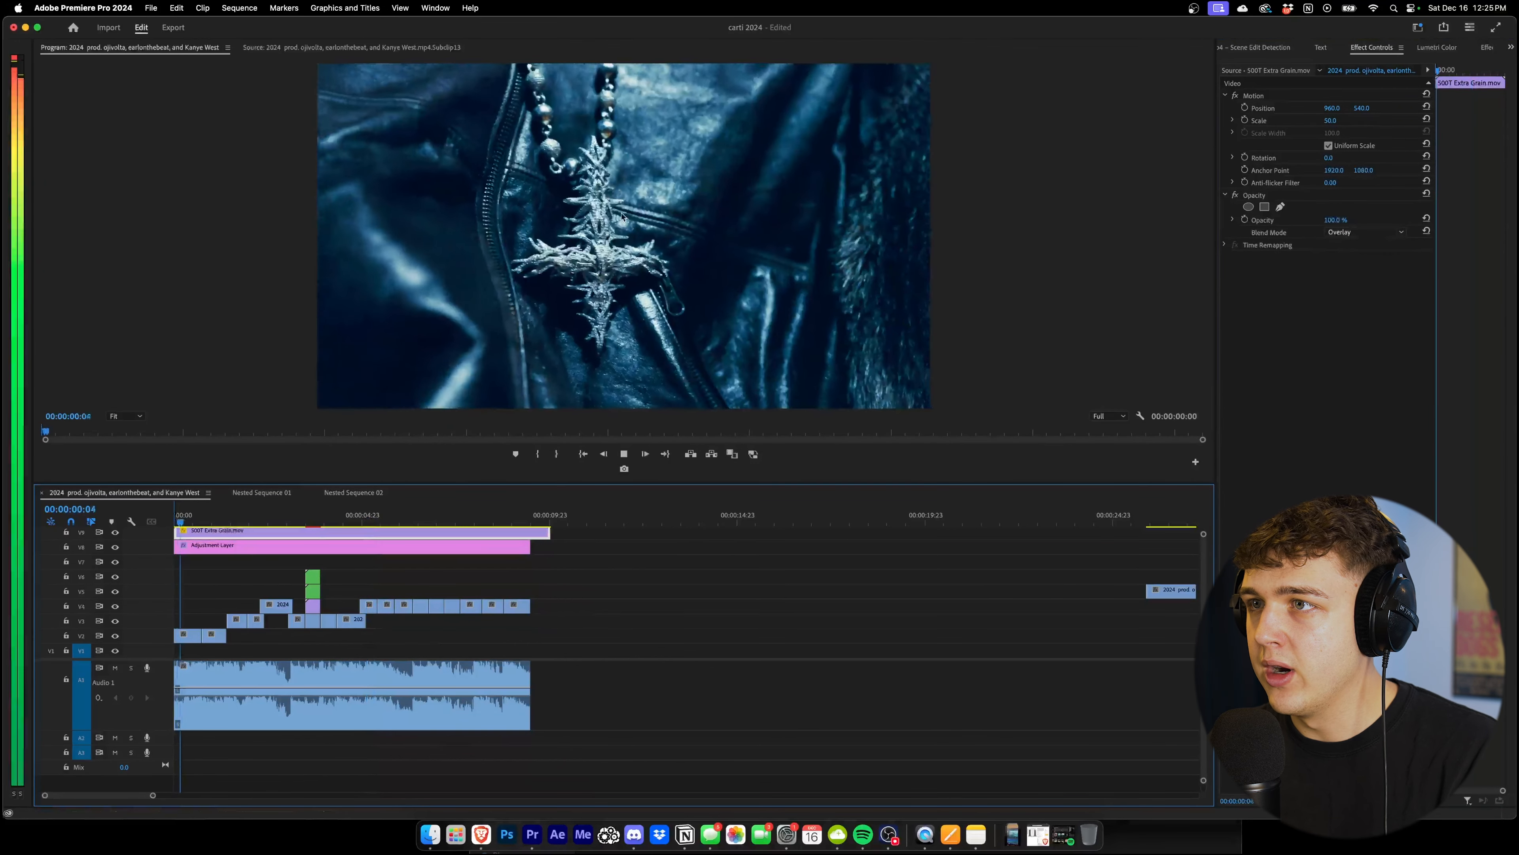
{"action": "left_click", "coordinate": [402, 523]}
{"action": "left_click_drag", "start_coordinate": [402, 523], "coordinate": [407, 523]}
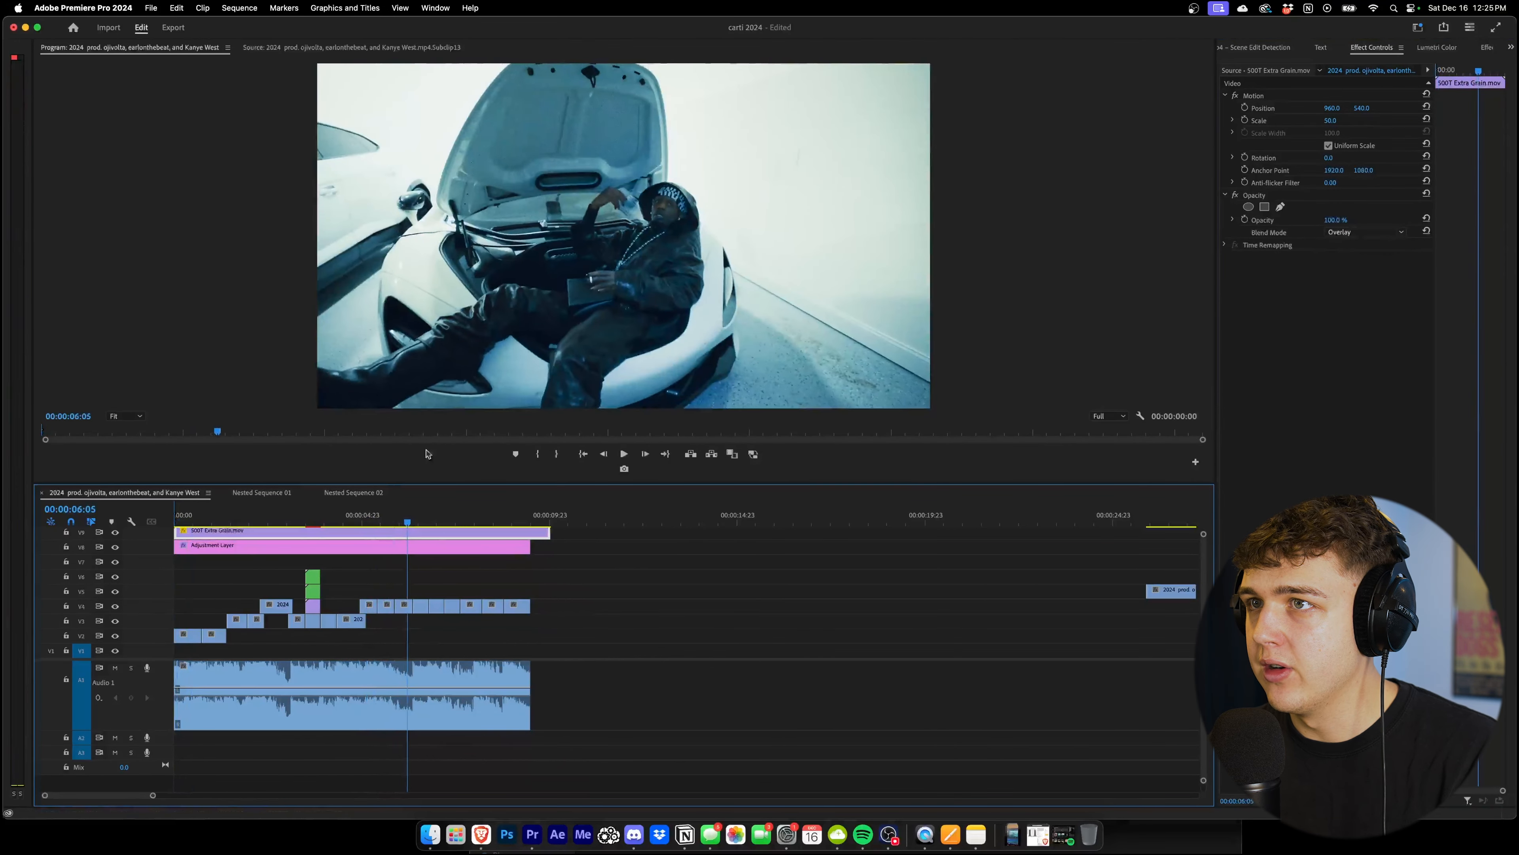
Duplicate the grain clip onto the track directly above it and play the edit from the start
{"action": "scroll", "coordinate": [335, 569], "scroll_direction": "up", "scroll_amount": 3}
{"action": "left_click_drag", "start_coordinate": [241, 573], "coordinate": [242, 556], "text": "alt"}
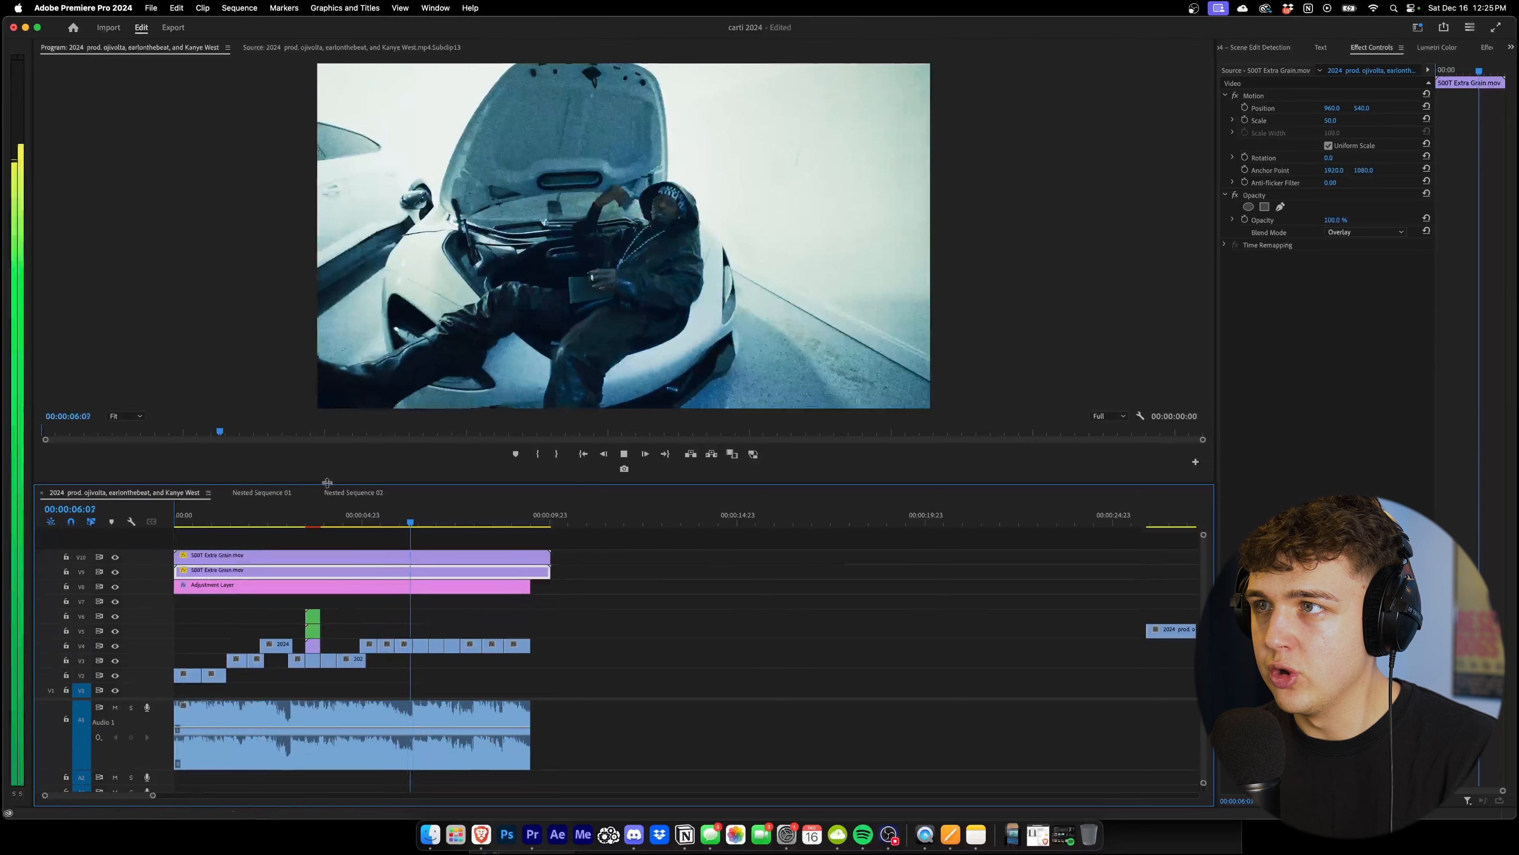
{"action": "key", "text": "Home"}
{"action": "key", "text": "space"}
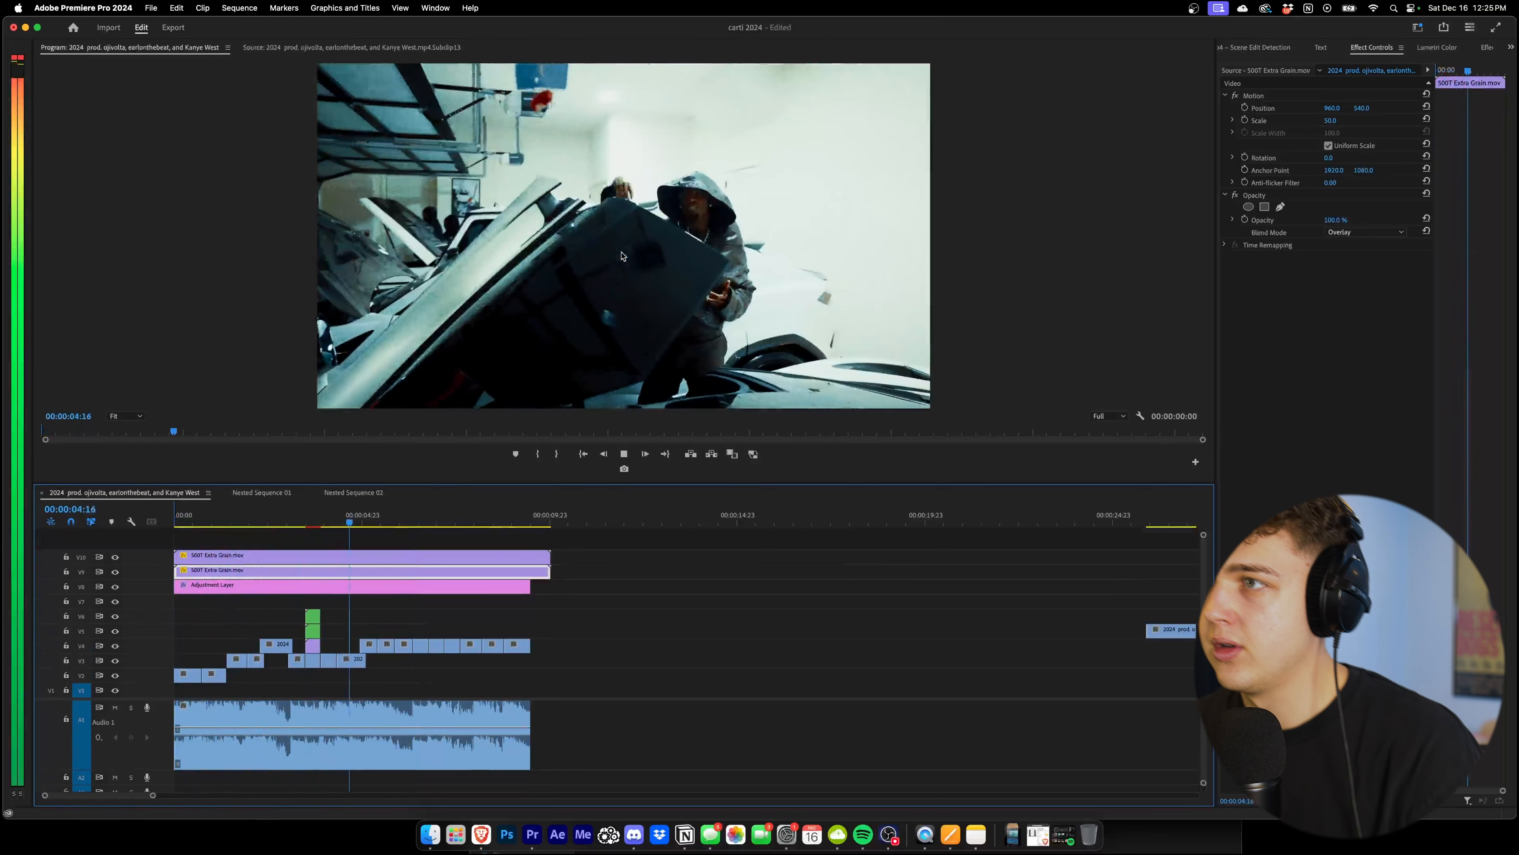
{"action": "key", "text": "space"}
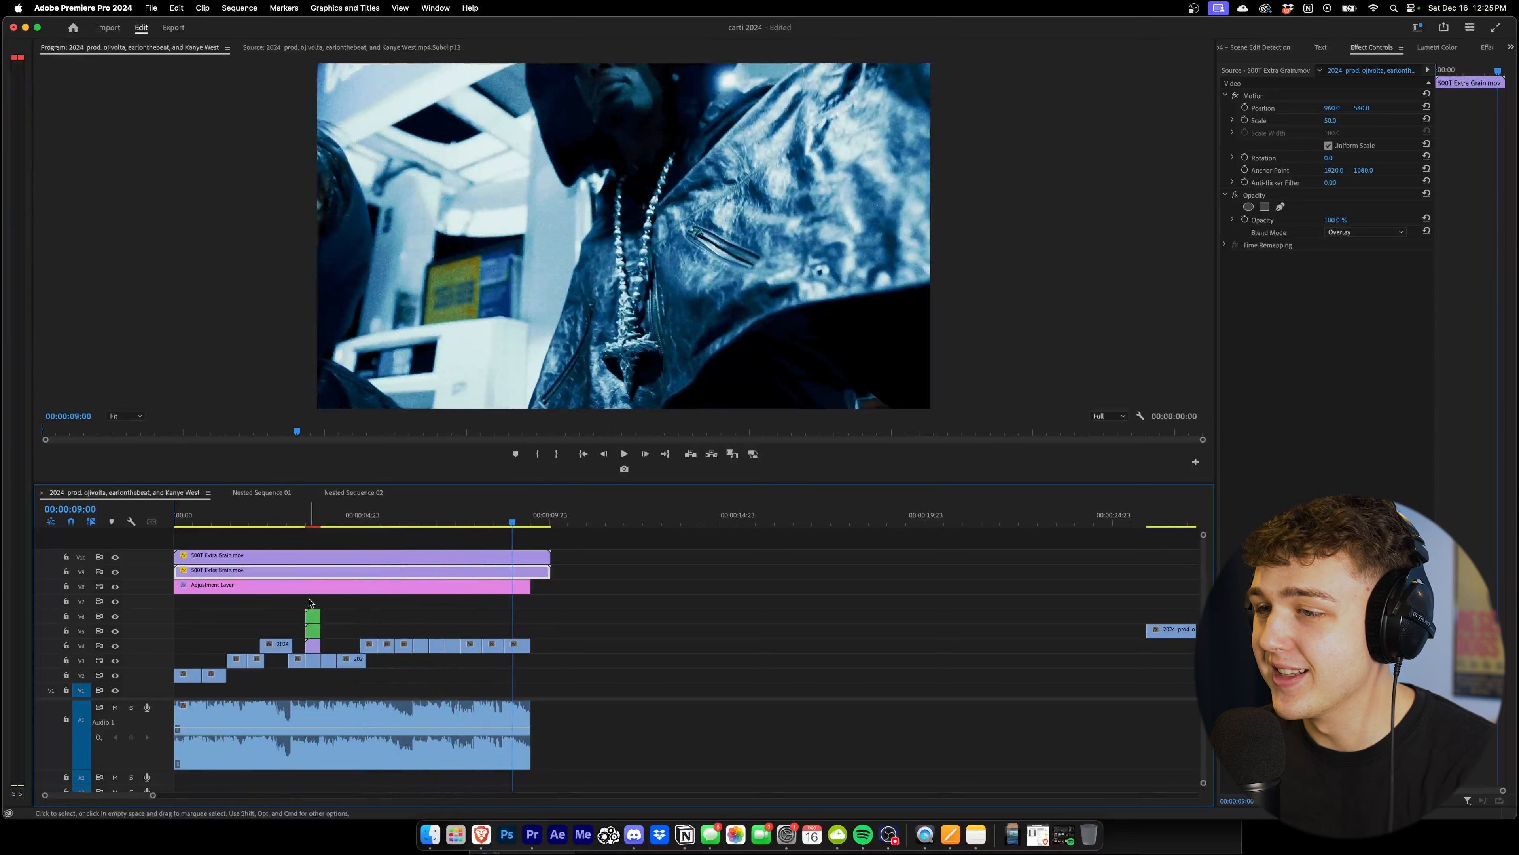
{"action": "key", "text": "Home"}
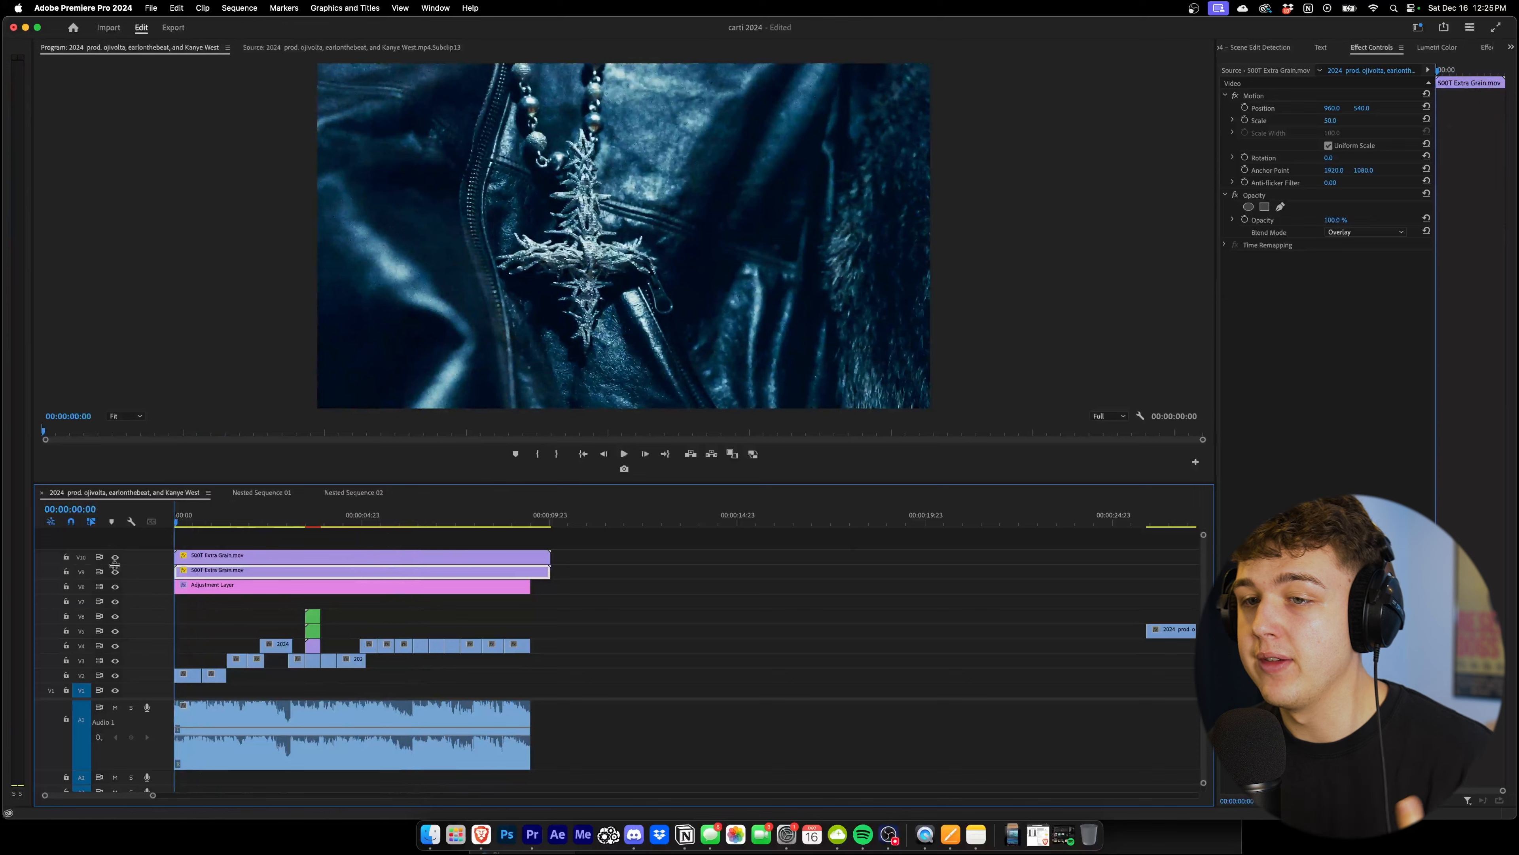
{"action": "left_click", "coordinate": [186, 675]}
{"action": "key", "text": "shift+7"}
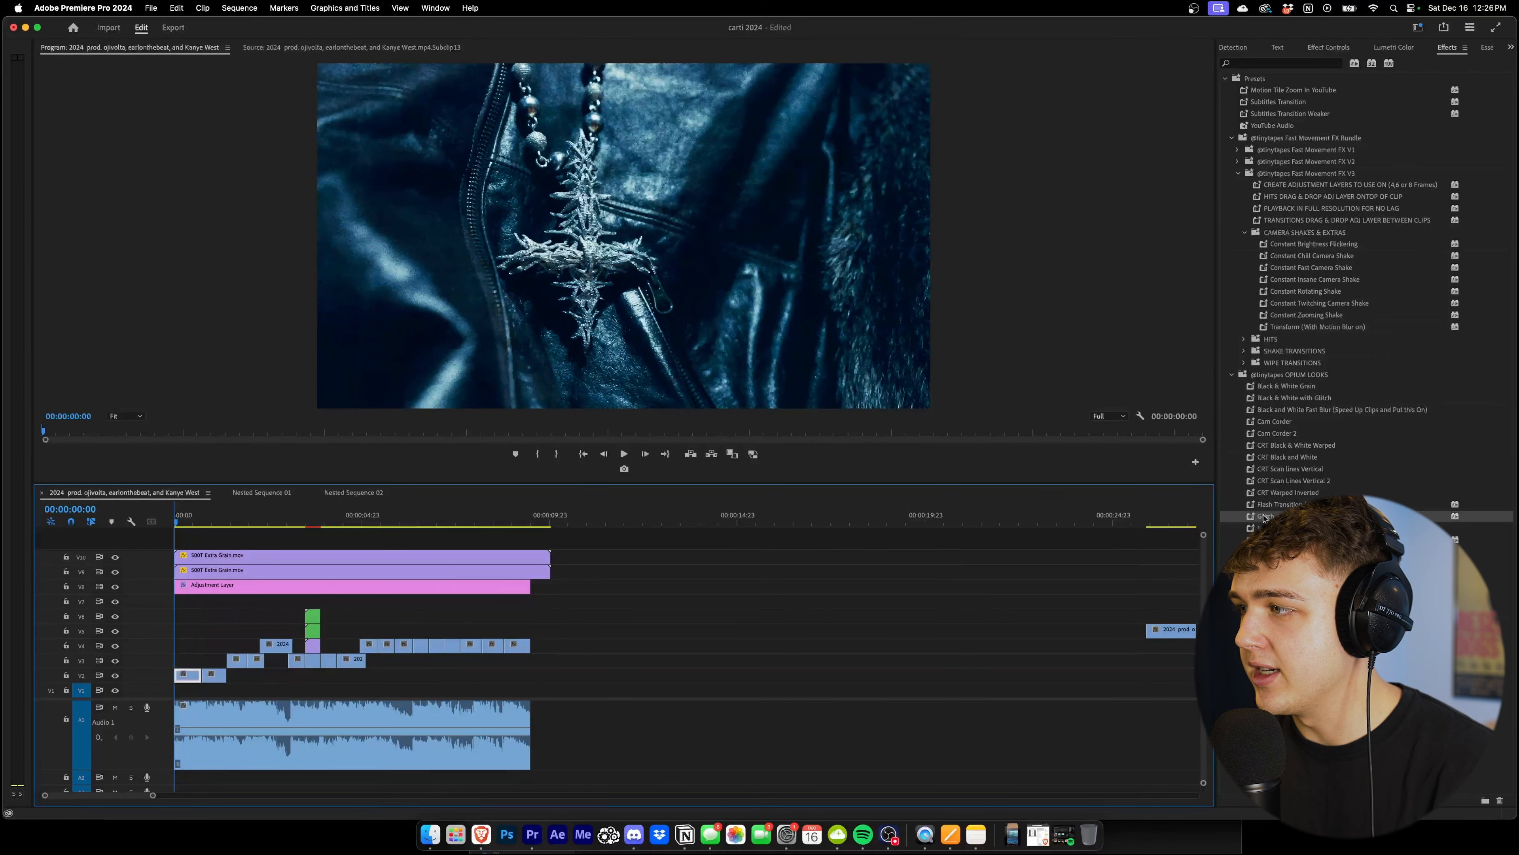
{"action": "left_click_drag", "start_coordinate": [1265, 516], "coordinate": [187, 677]}
{"action": "key", "text": "space"}
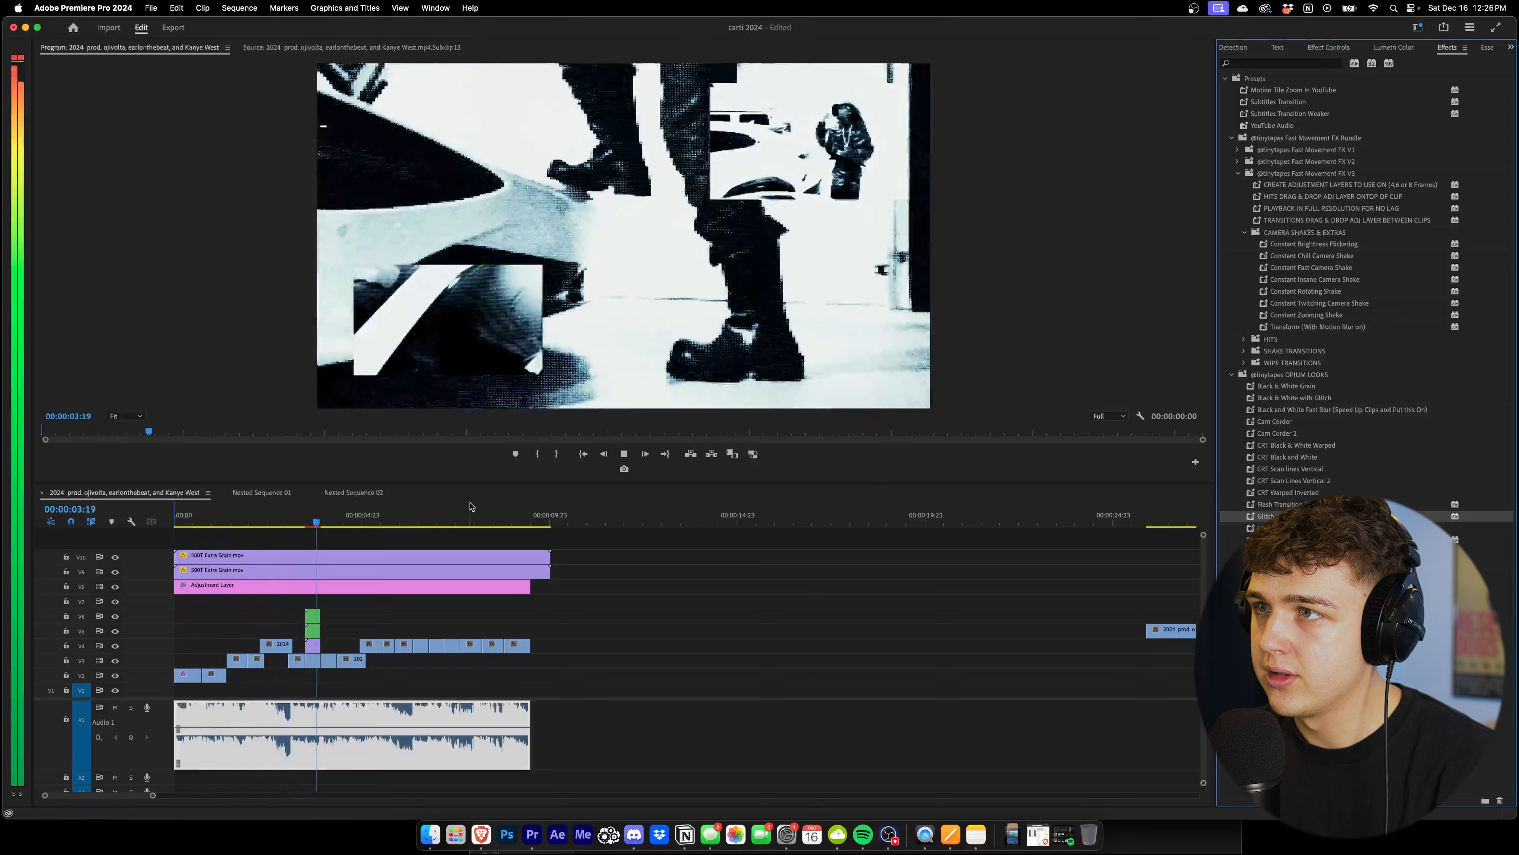
Import the Alpha Transitions overlays from the Cinemarkers BEST OVERLAYS folder and place Alpha Transition 2.mov on a new top track over the first cut
{"action": "left_click", "coordinate": [1511, 47]}
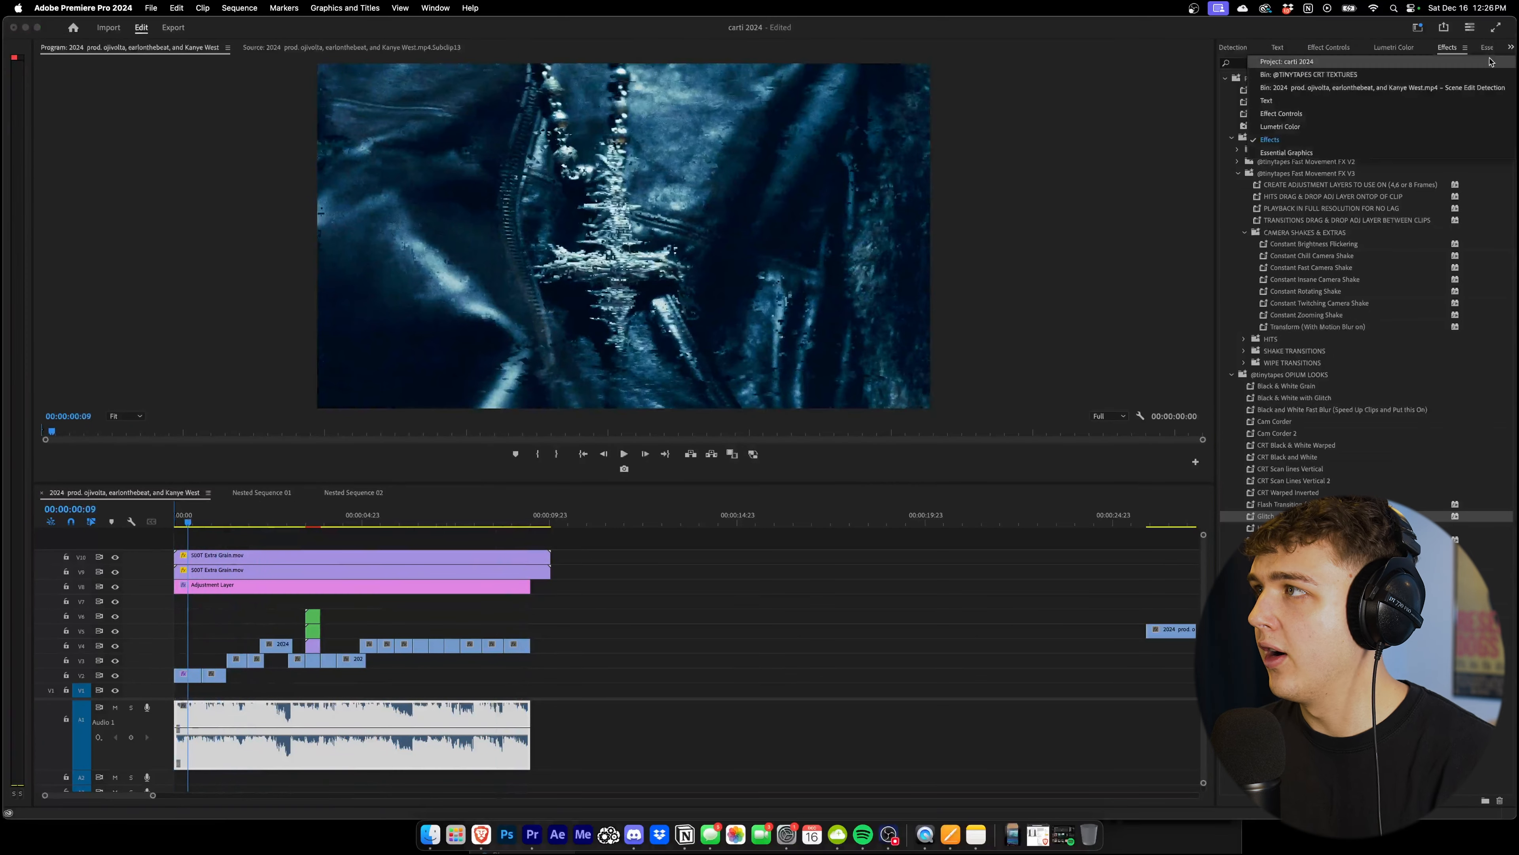
{"action": "left_click", "coordinate": [1491, 62]}
{"action": "left_click", "coordinate": [1406, 390]}
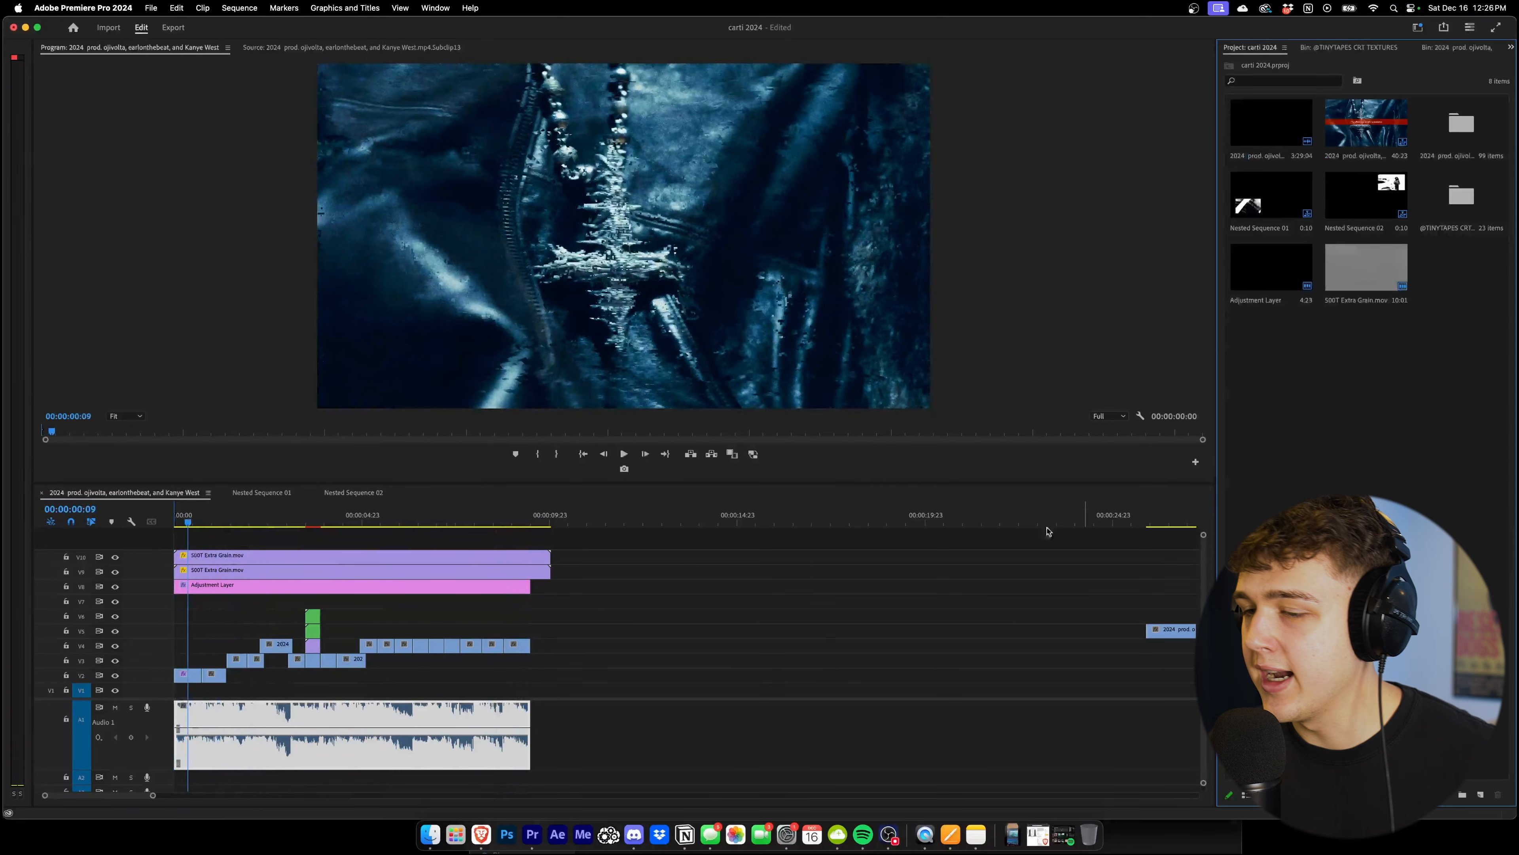
{"action": "left_click", "coordinate": [431, 834]}
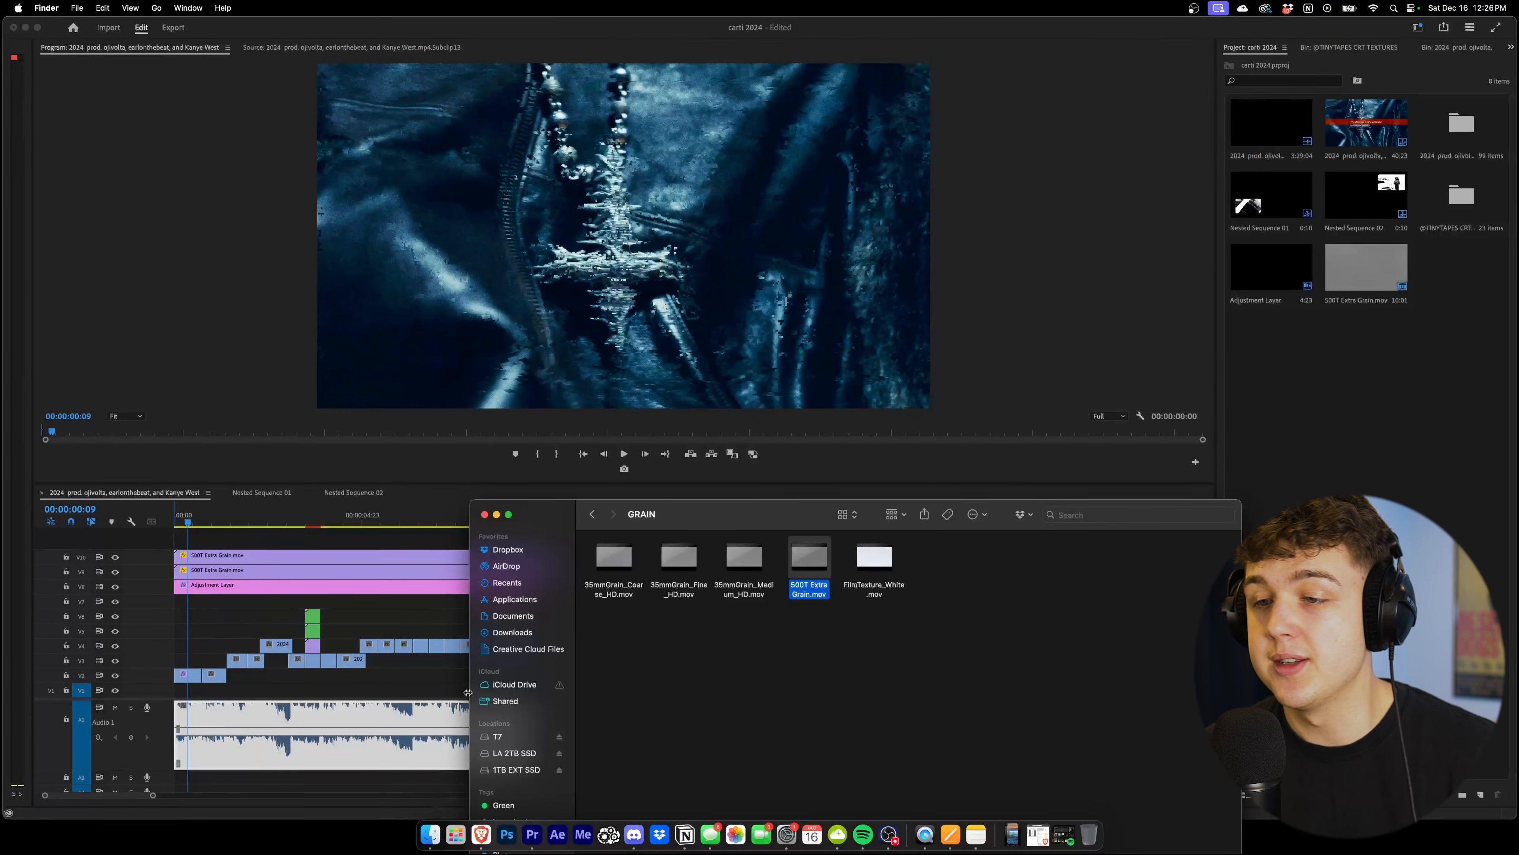
{"action": "left_click_drag", "start_coordinate": [524, 517], "coordinate": [359, 260]}
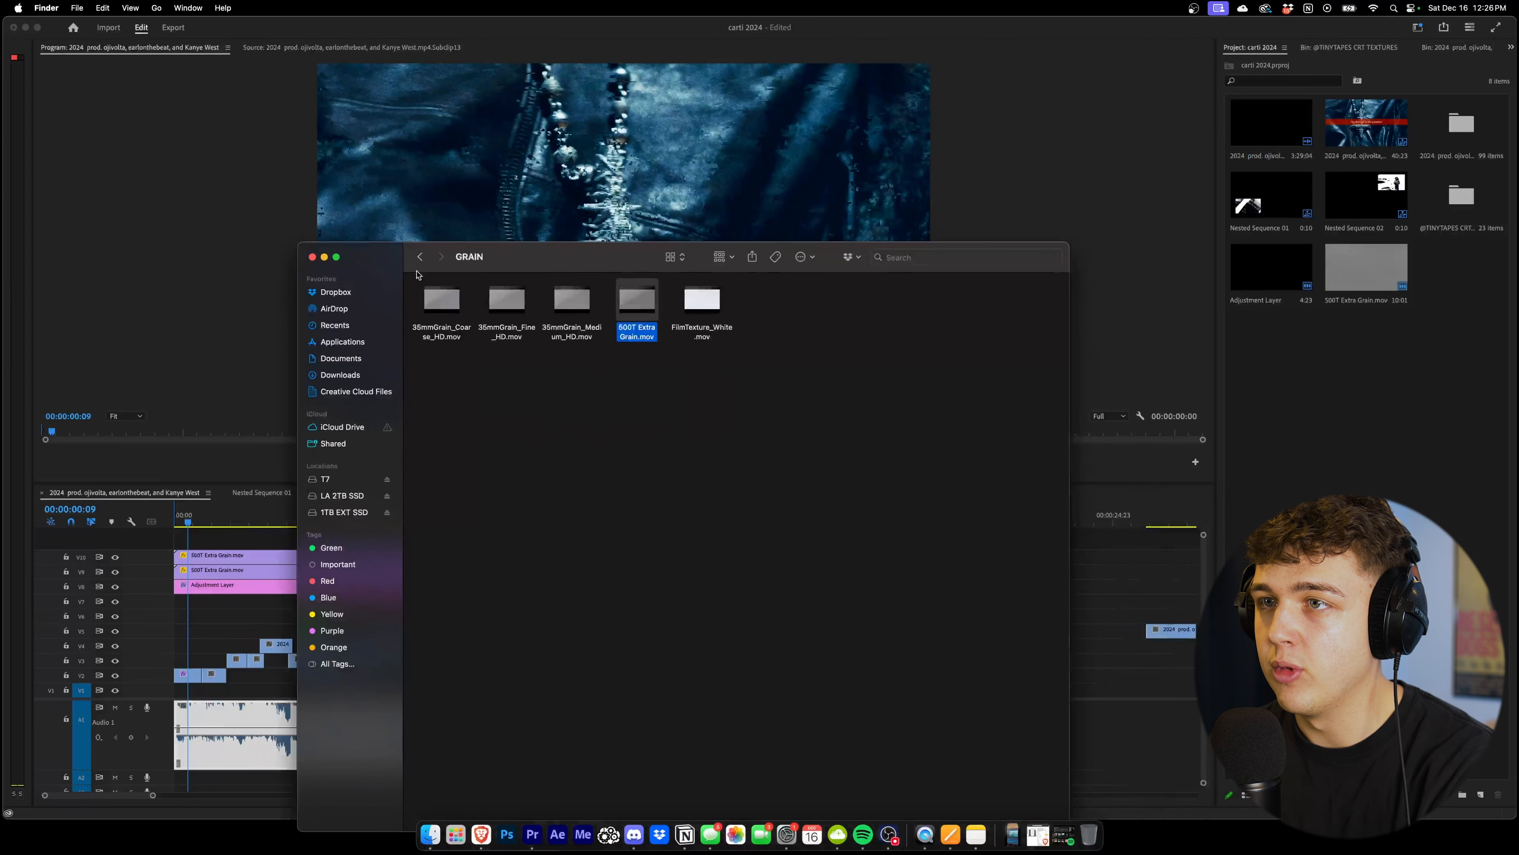
{"action": "left_click", "coordinate": [420, 261]}
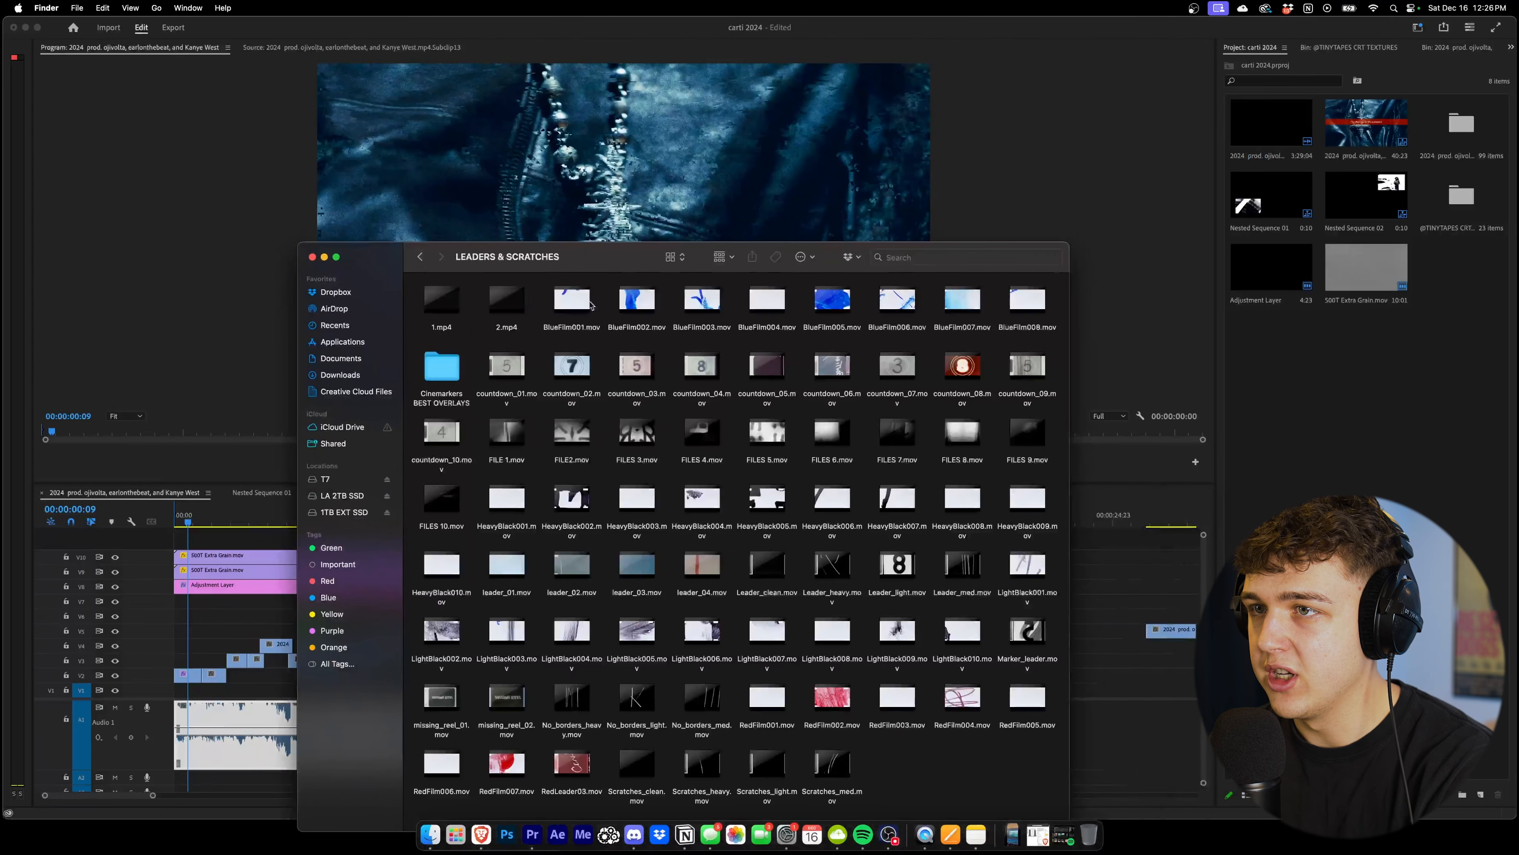
{"action": "double_click", "coordinate": [447, 374]}
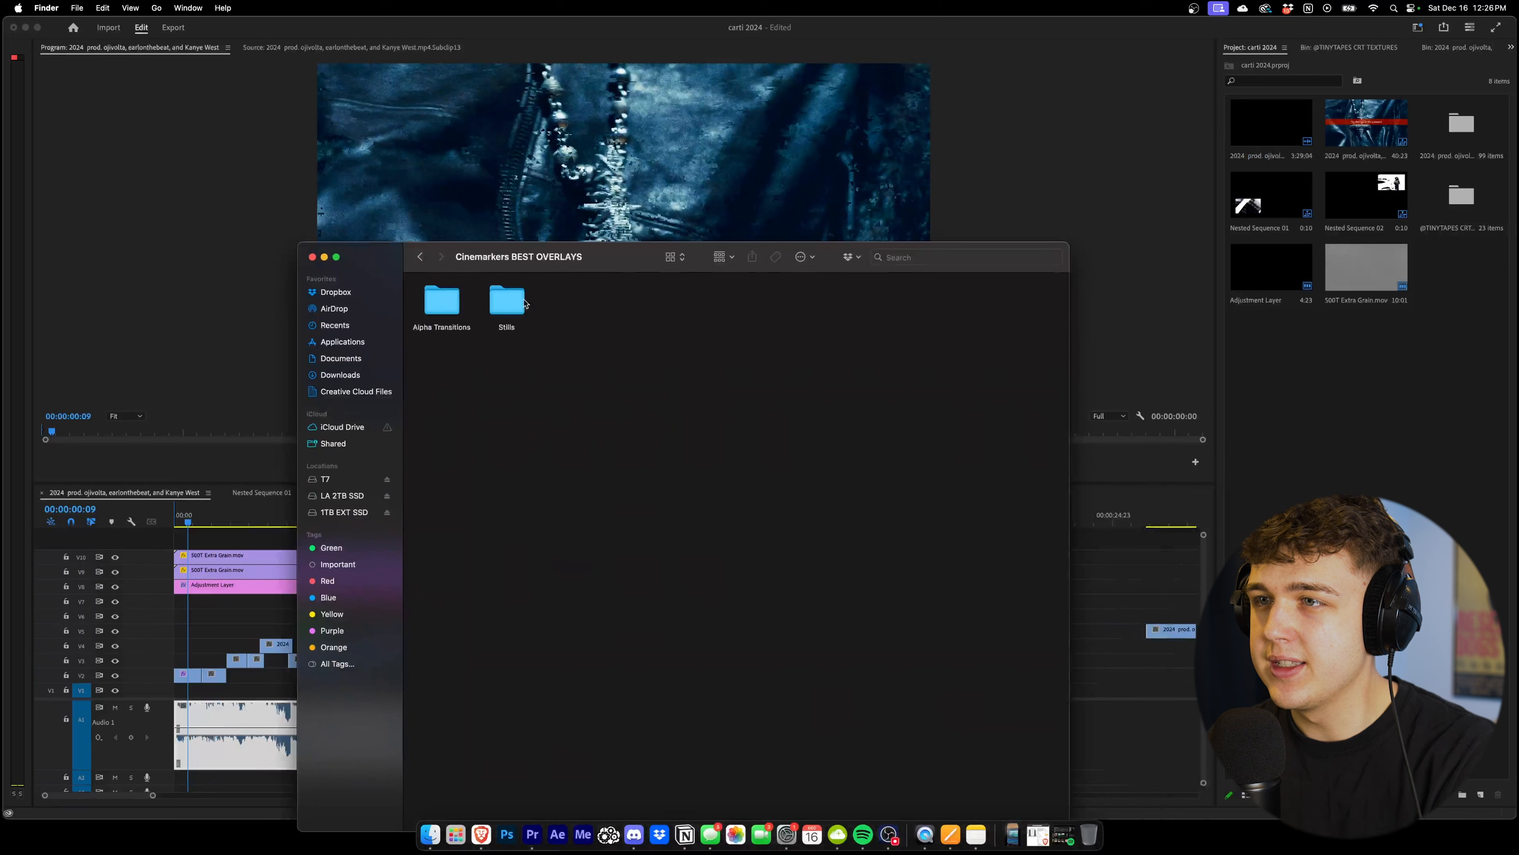
{"action": "double_click", "coordinate": [502, 301]}
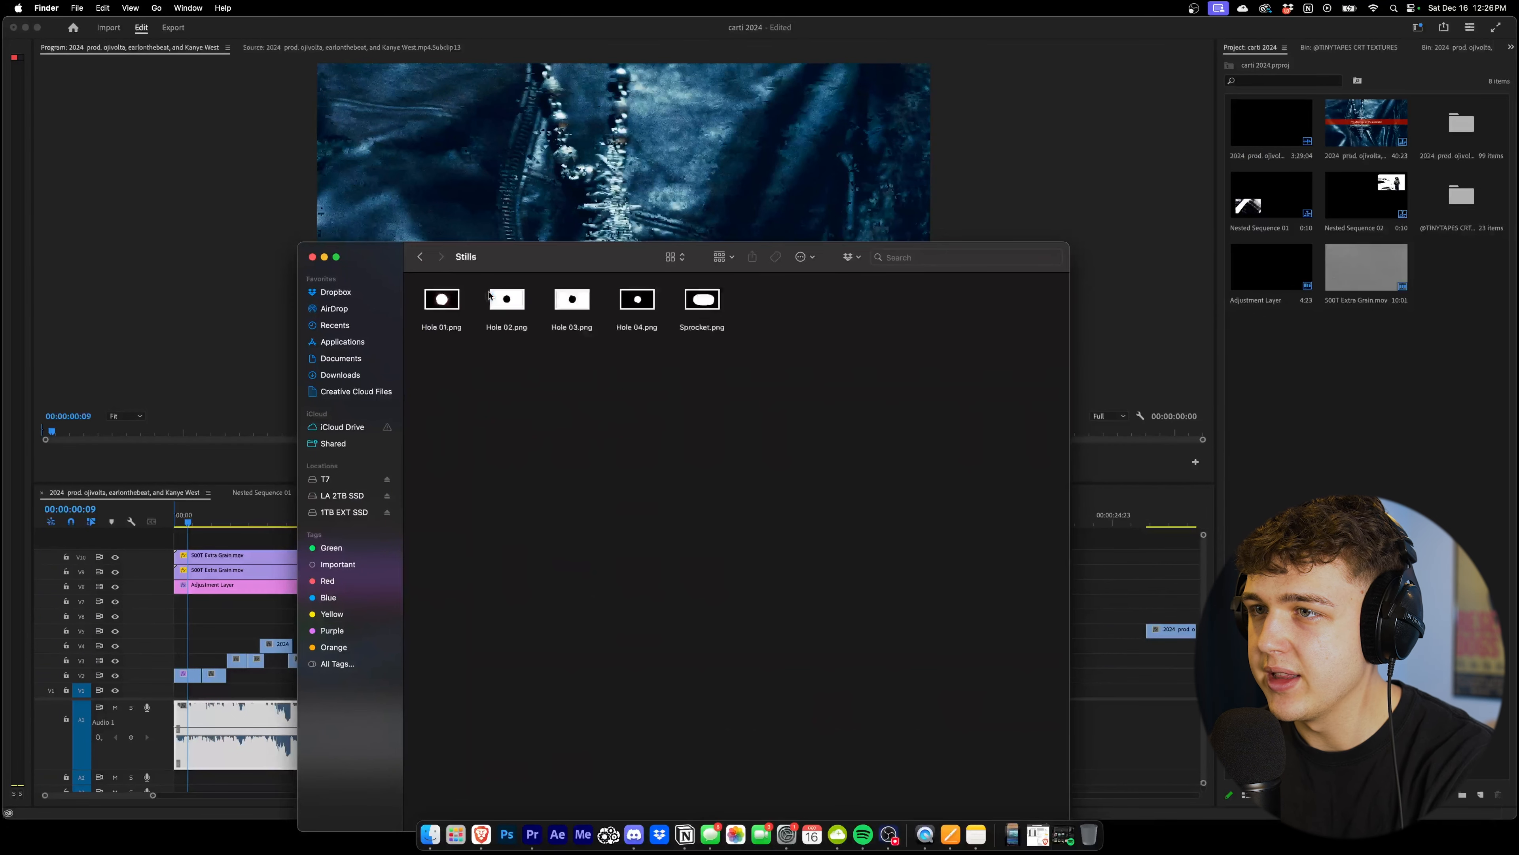
{"action": "left_click", "coordinate": [425, 258]}
{"action": "double_click", "coordinate": [435, 304]}
{"action": "left_click_drag", "start_coordinate": [1027, 299], "coordinate": [1323, 397]}
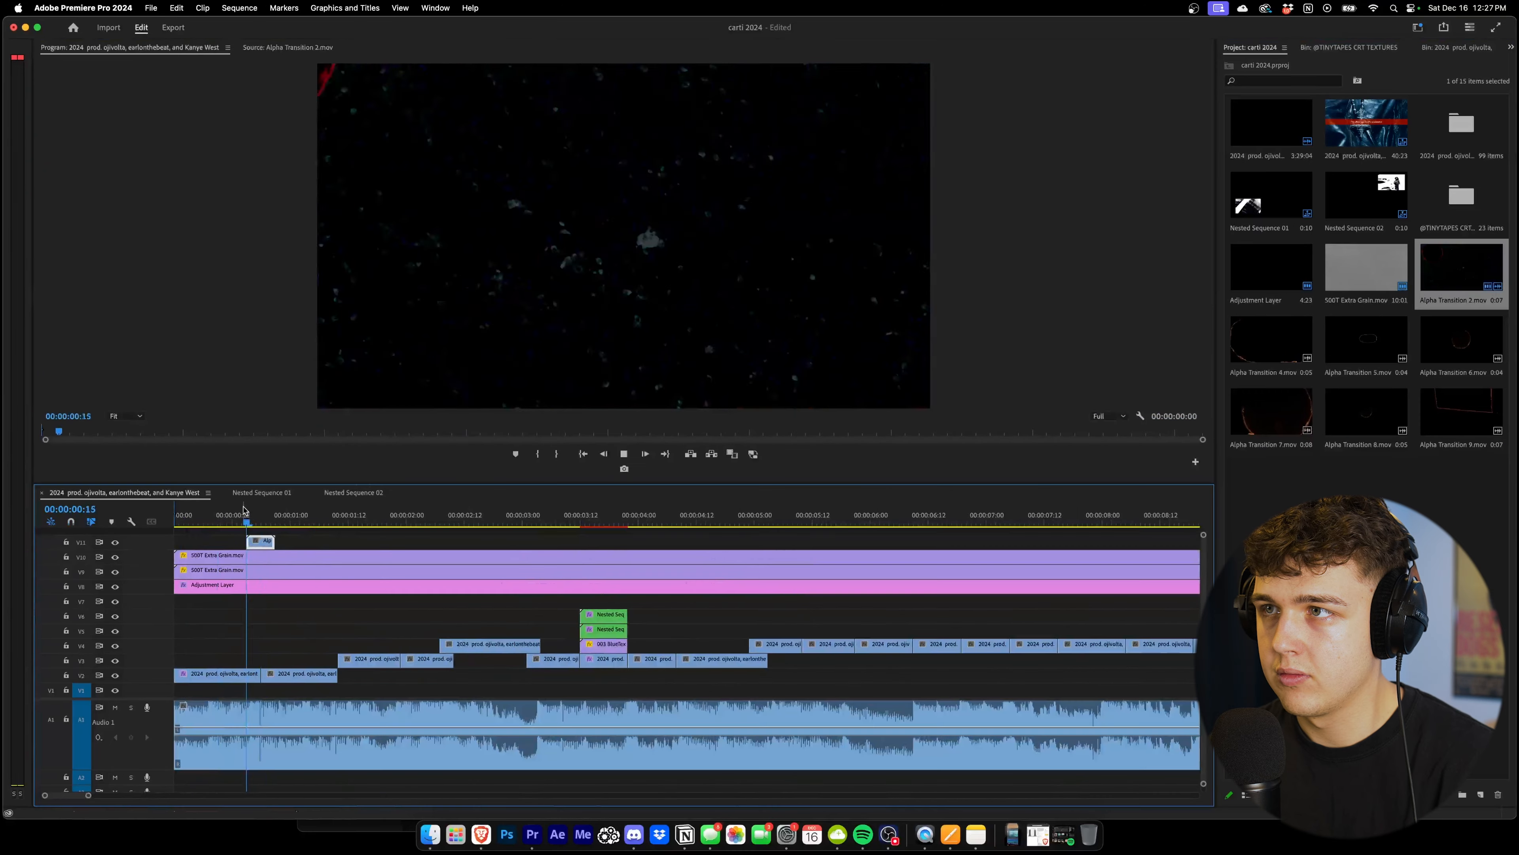
Play the Alpha Transition 2.mov overlay across the first cut
{"action": "left_click_drag", "start_coordinate": [255, 513], "coordinate": [222, 512]}
{"action": "key", "text": "space"}
{"action": "key", "text": "space"}
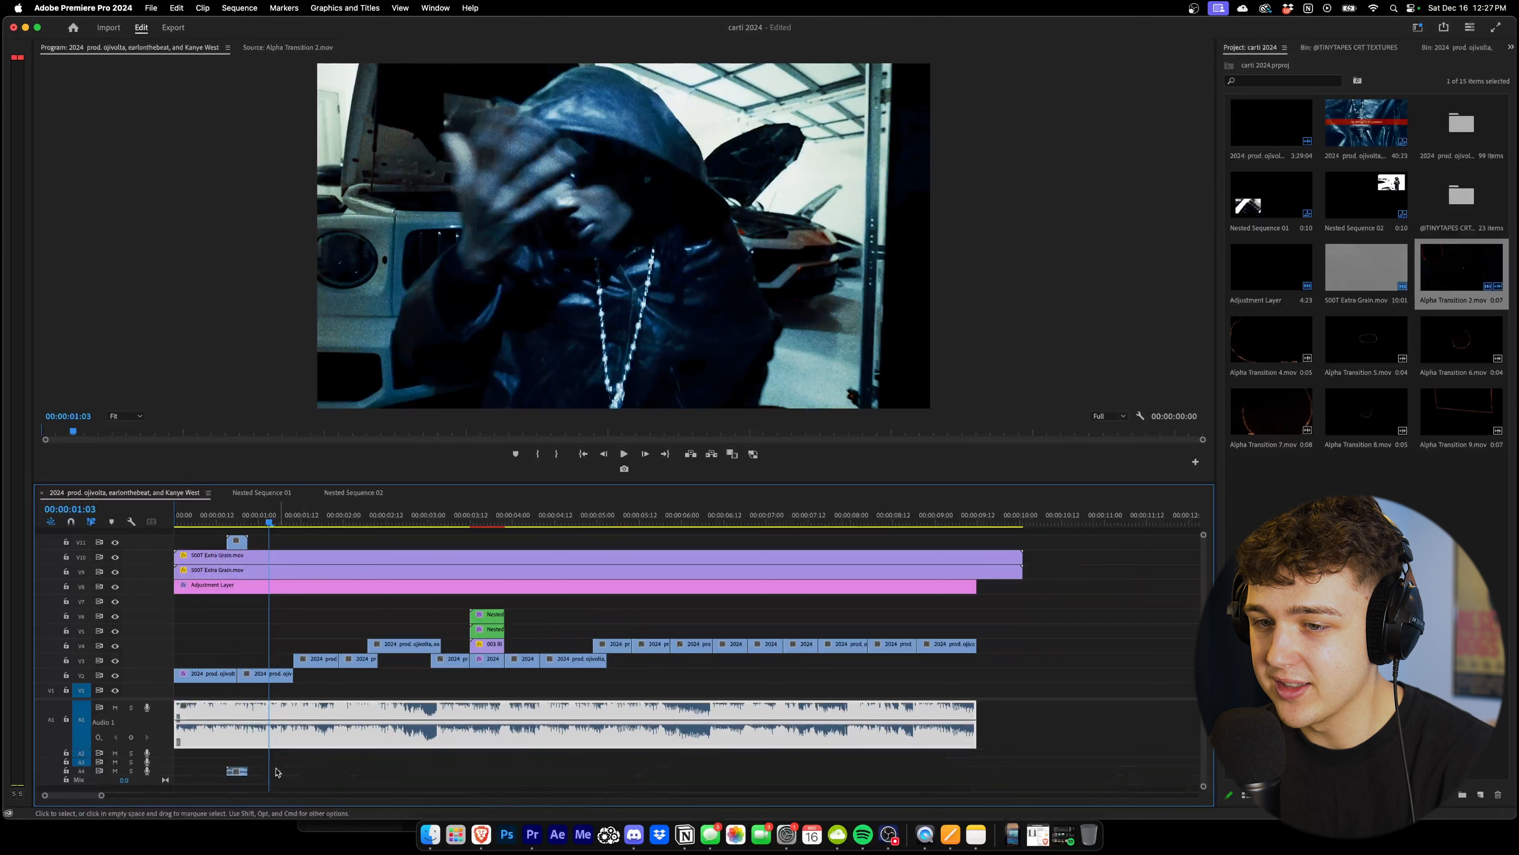
Lower the audio gain of the Alpha Transition 2.mov clip
{"action": "right_click", "coordinate": [243, 772]}
{"action": "left_click", "coordinate": [243, 775]}
{"action": "scroll", "coordinate": [239, 775], "scroll_direction": "up", "scroll_amount": 5}
{"action": "left_click", "coordinate": [237, 773]}
{"action": "right_click", "coordinate": [237, 773]}
{"action": "left_click", "coordinate": [290, 540]}
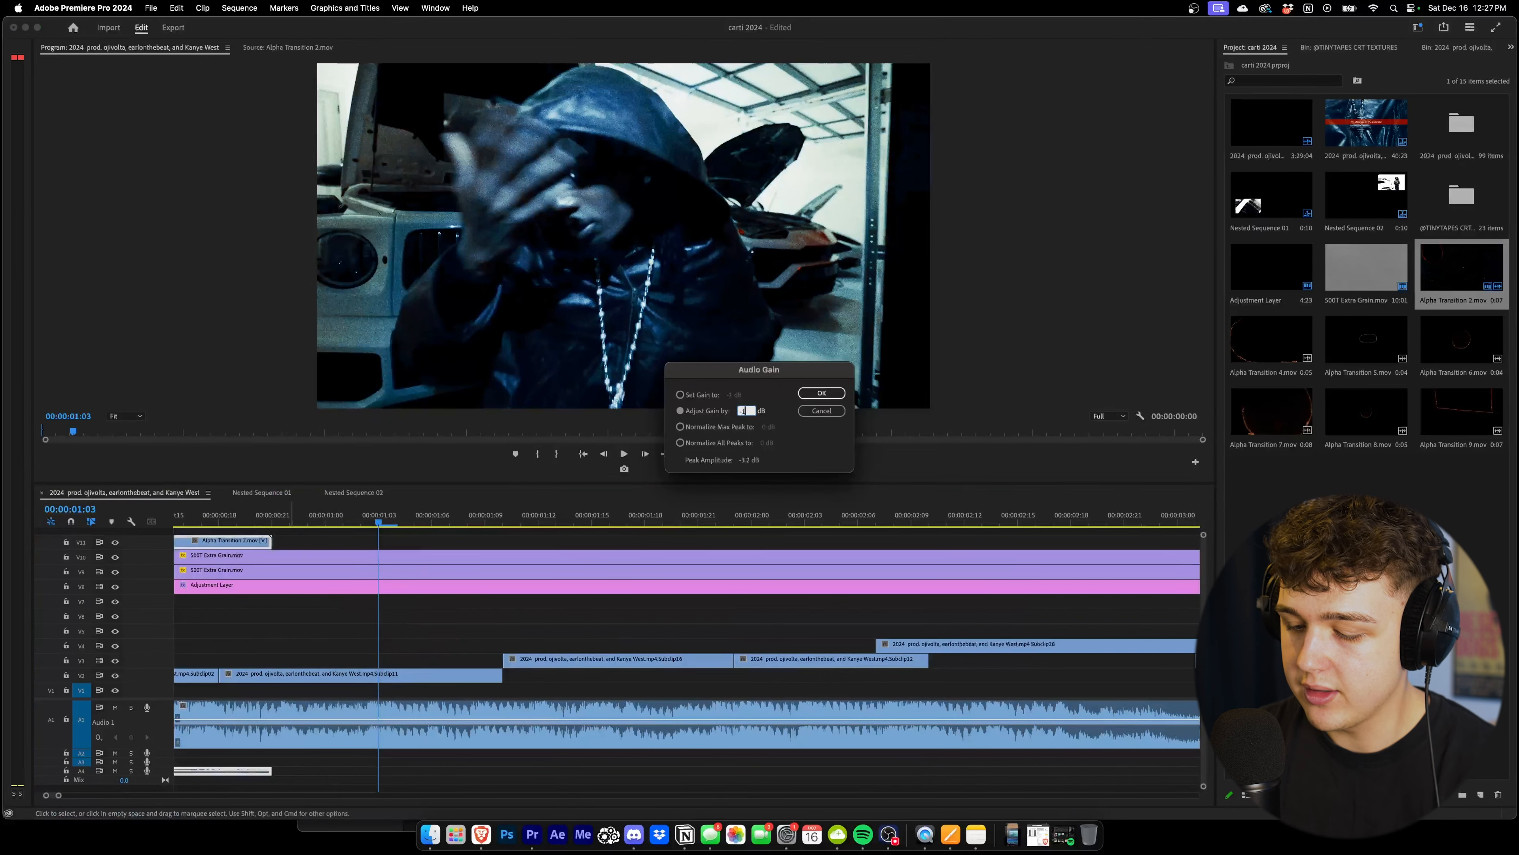
{"action": "key", "text": "Return"}
{"action": "key", "text": "minus"}
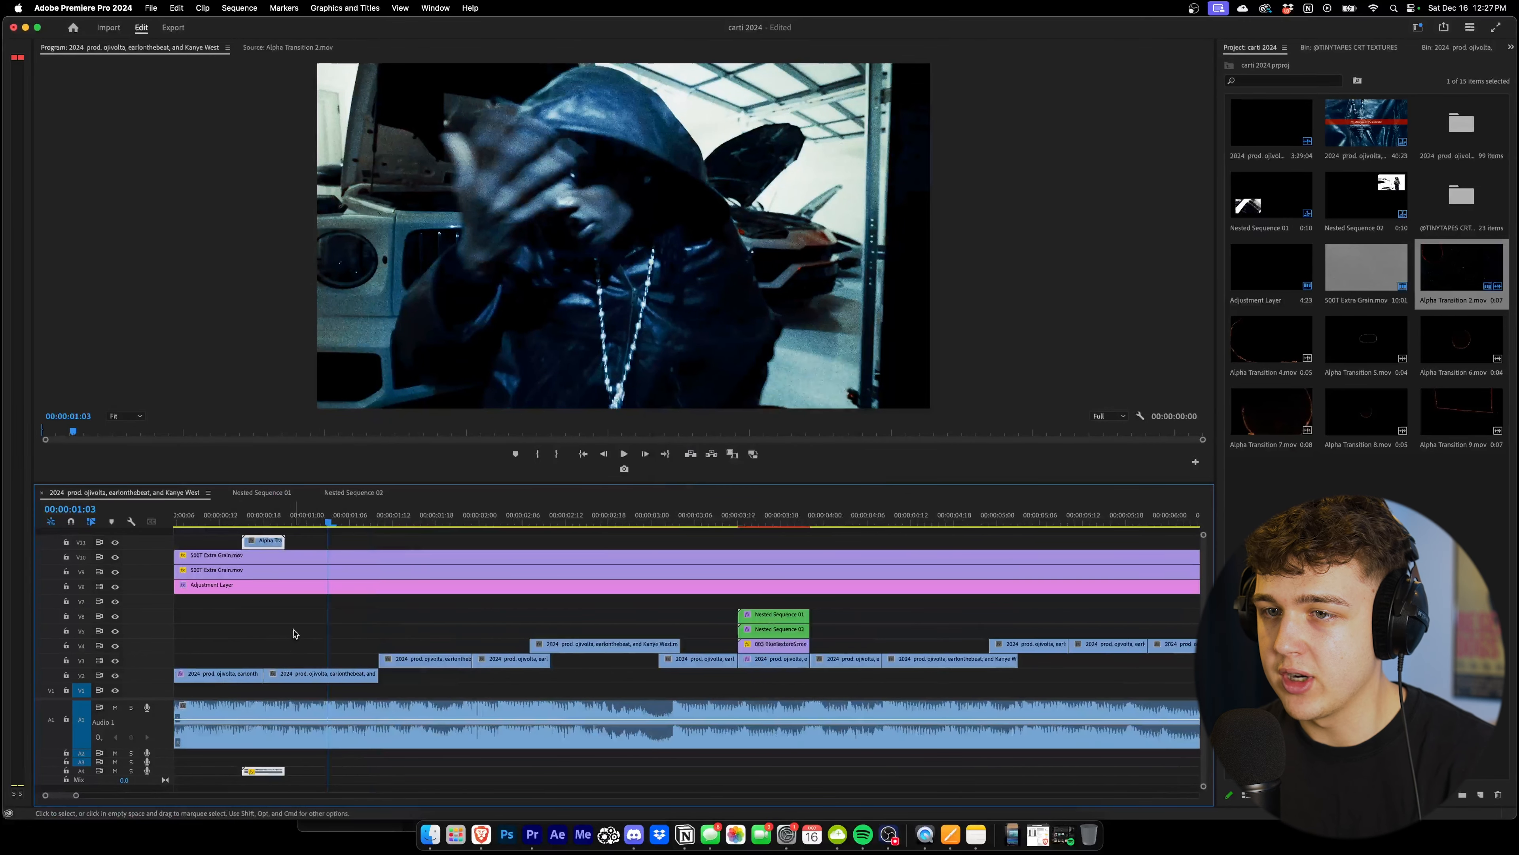
Replay the opening of the sequence to check the transition with its adjusted sound
{"action": "left_click", "coordinate": [207, 517]}
{"action": "key", "text": "space"}
{"action": "left_click_drag", "start_coordinate": [229, 522], "coordinate": [133, 536]}
{"action": "key", "text": "minus"}
{"action": "key", "text": "space"}
Try scaling down the Alpha Transition 2.mov overlay and replay it around the first cut
{"action": "left_click", "coordinate": [1511, 47]}
{"action": "left_click", "coordinate": [1314, 127]}
{"action": "left_click_drag", "start_coordinate": [1330, 121], "coordinate": [1300, 121]}
{"action": "left_click", "coordinate": [232, 517]}
{"action": "key", "text": "space"}
{"action": "left_click", "coordinate": [233, 518]}
{"action": "left_click", "coordinate": [255, 520]}
{"action": "key", "text": "space"}
Set the Alpha Transition 2.mov overlay's blend mode to Lighten and review it at the first cut
{"action": "left_click", "coordinate": [253, 541]}
{"action": "left_click", "coordinate": [1364, 232]}
{"action": "left_click", "coordinate": [1354, 352]}
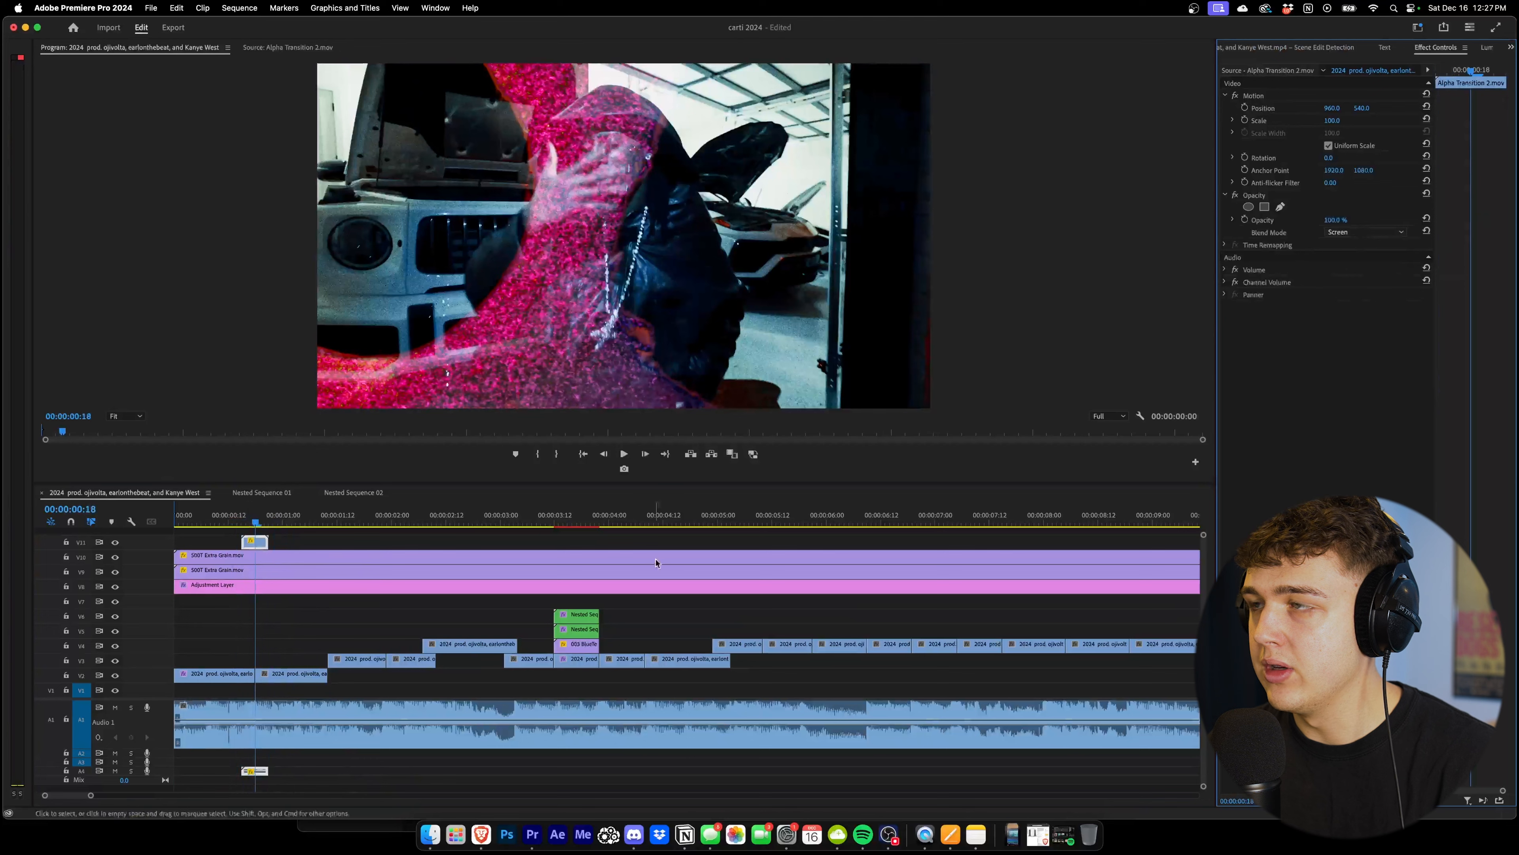
{"action": "left_click", "coordinate": [1370, 232]}
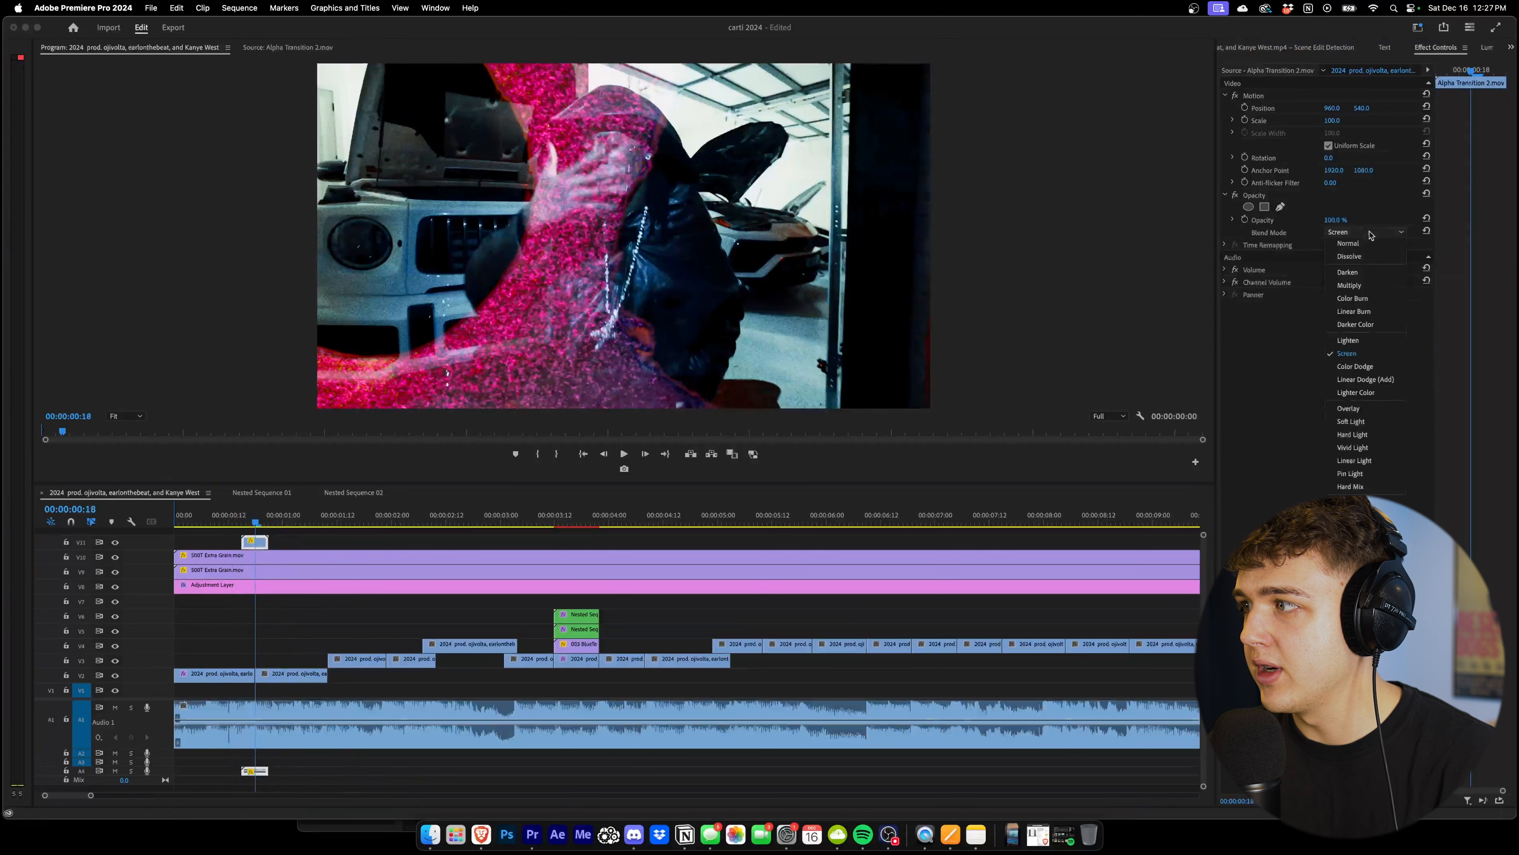
{"action": "left_click", "coordinate": [1369, 421]}
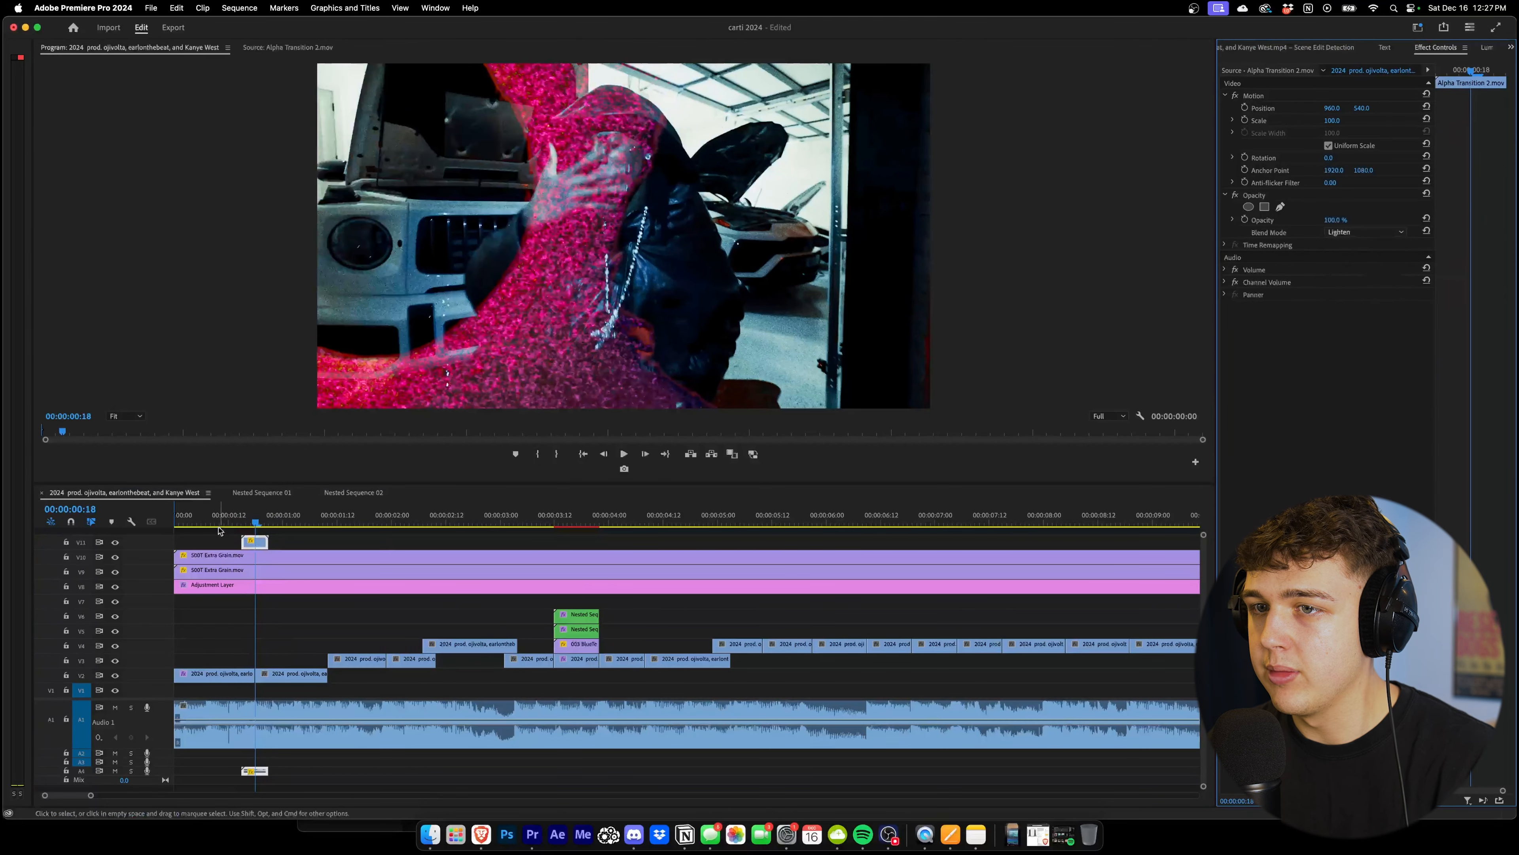
{"action": "left_click", "coordinate": [259, 525]}
{"action": "left_click_drag", "start_coordinate": [260, 525], "coordinate": [256, 524]}
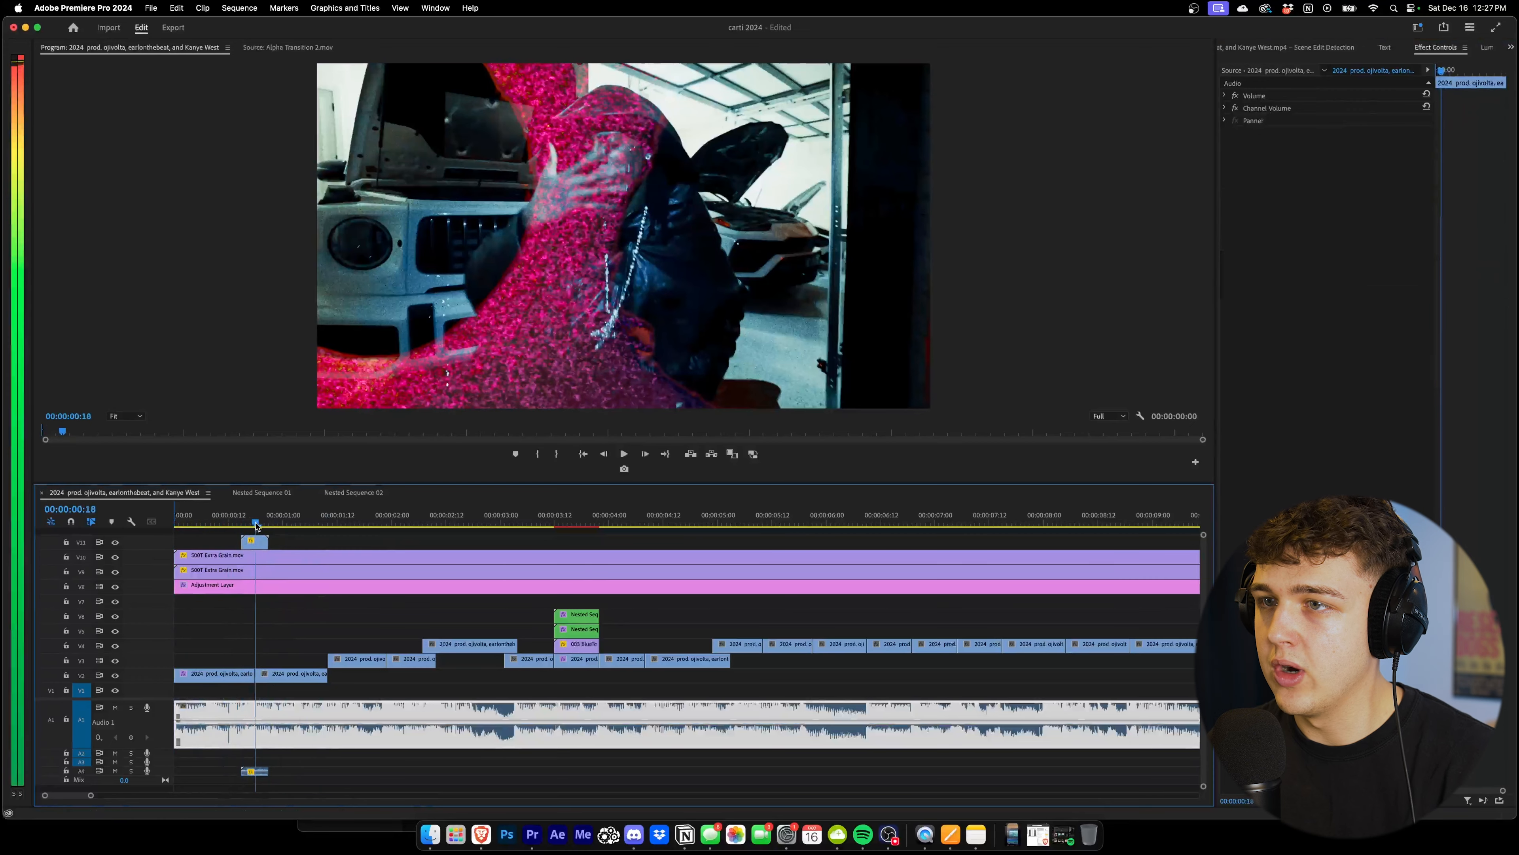
Set the Alpha Transition 2.mov overlay's Lumetri temperature to about 70, tint to about -12 and exposure to about 1.8, and play the transition
{"action": "left_click", "coordinate": [253, 545]}
{"action": "left_click", "coordinate": [1486, 47]}
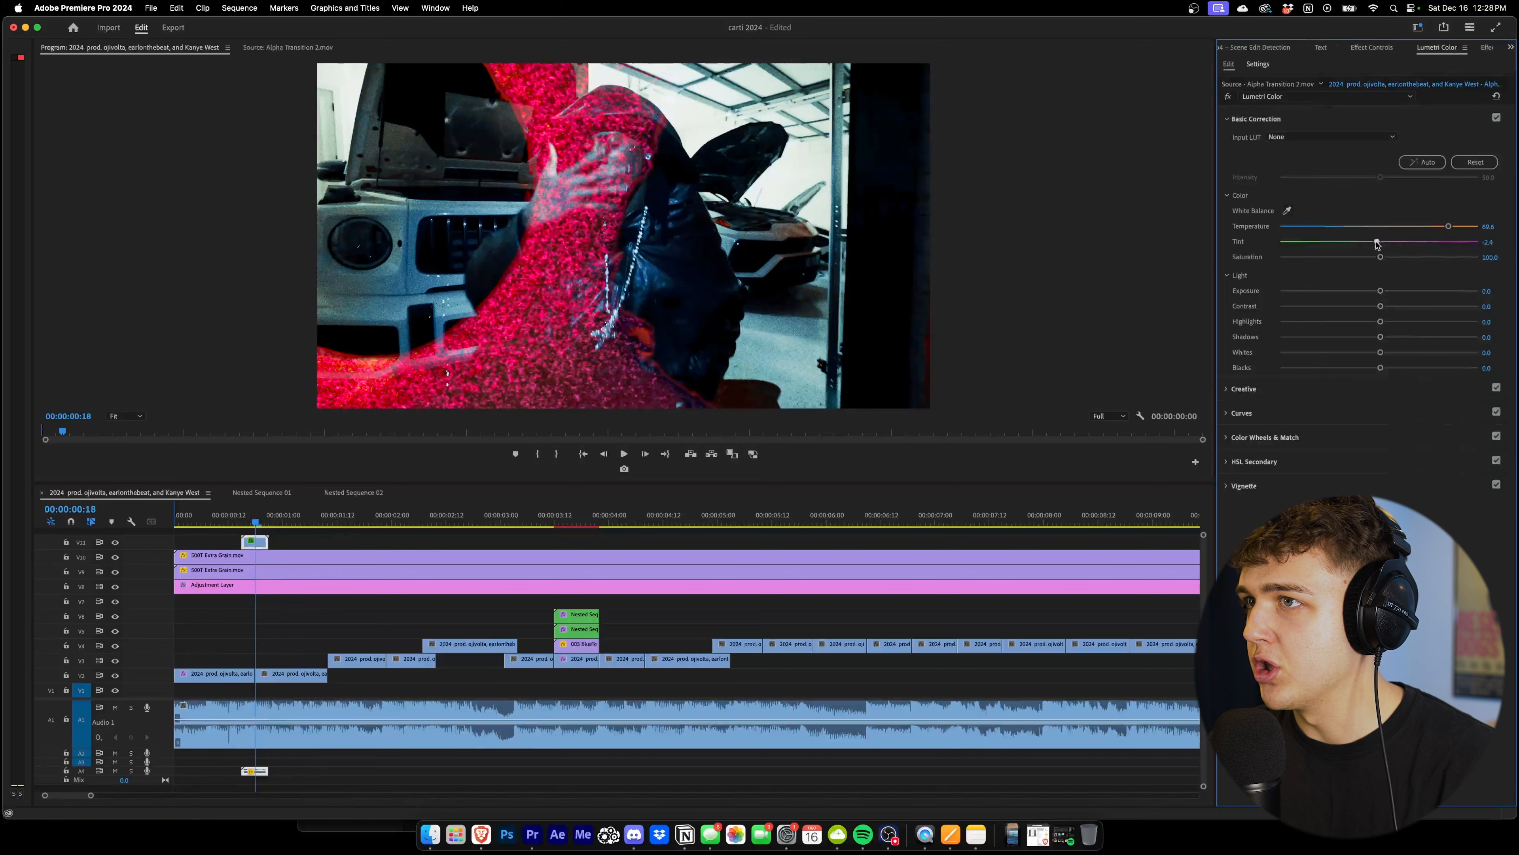
{"action": "left_click_drag", "start_coordinate": [1380, 291], "coordinate": [1415, 291]}
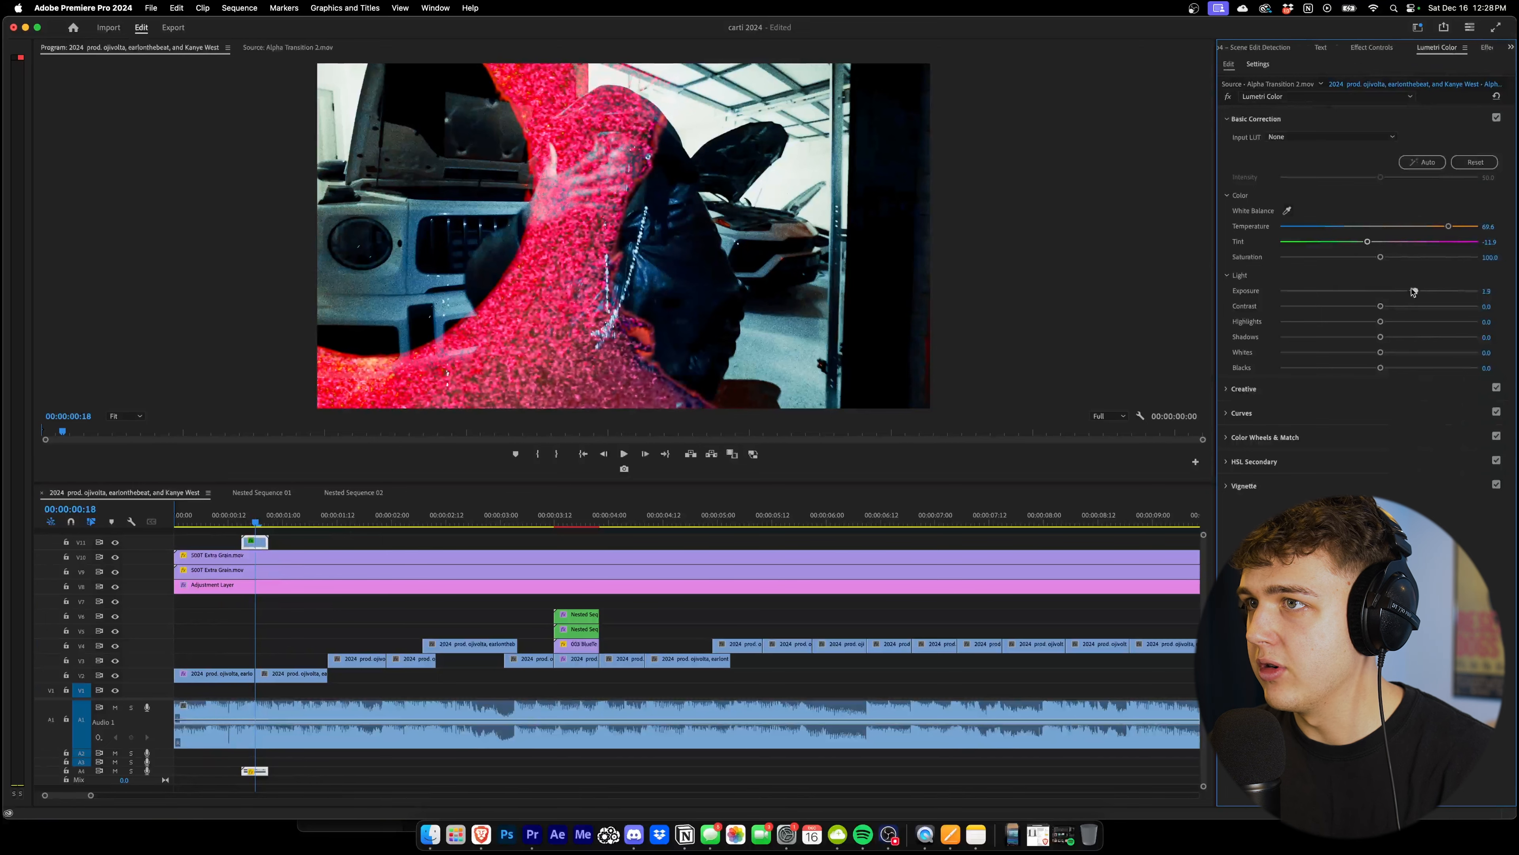
{"action": "left_click", "coordinate": [233, 539]}
{"action": "key", "text": "space"}
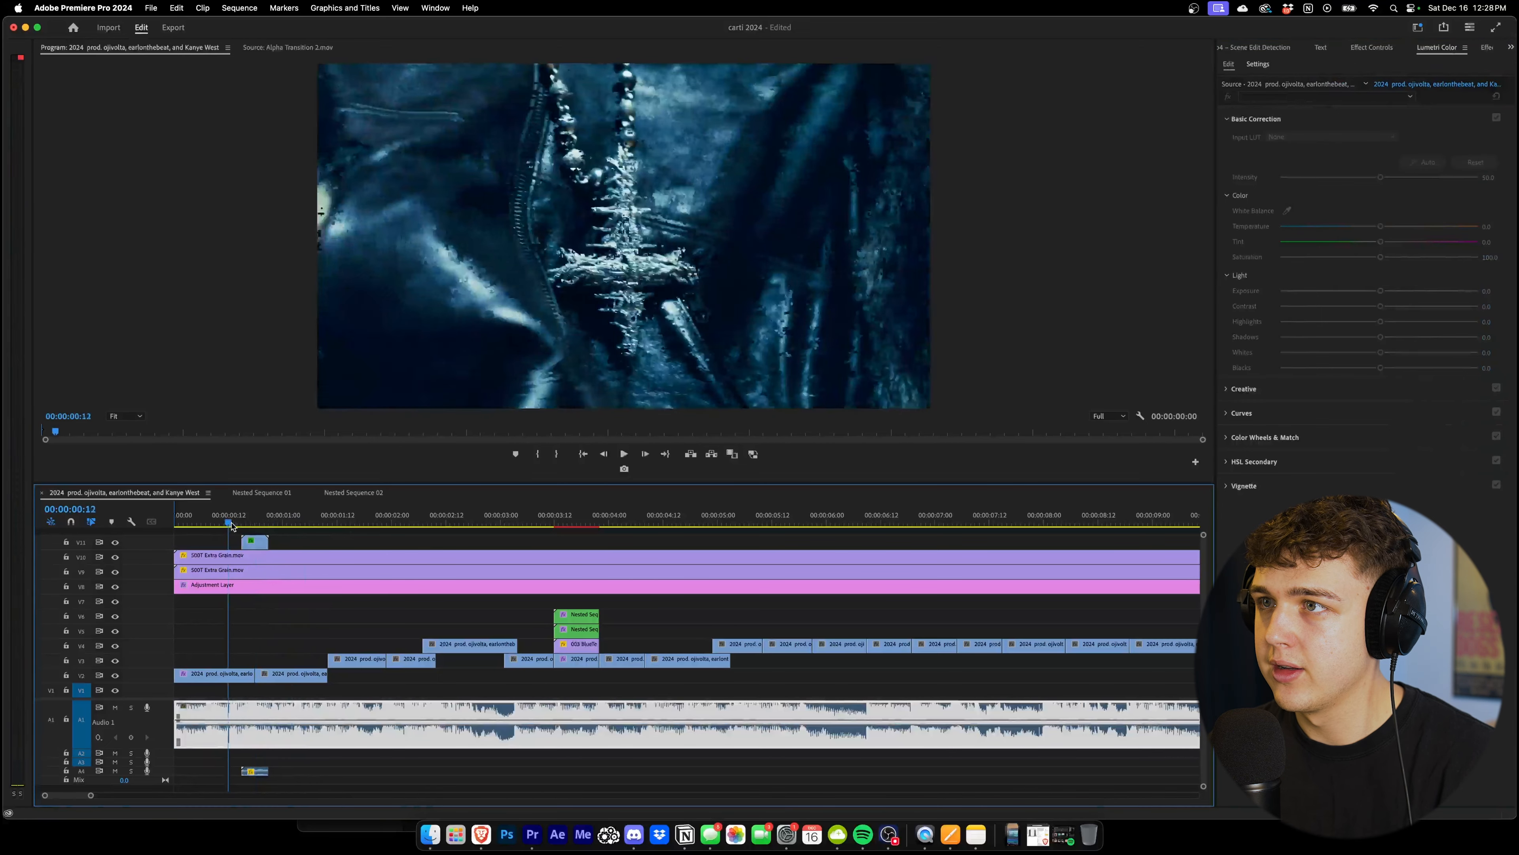
{"action": "key", "text": "space"}
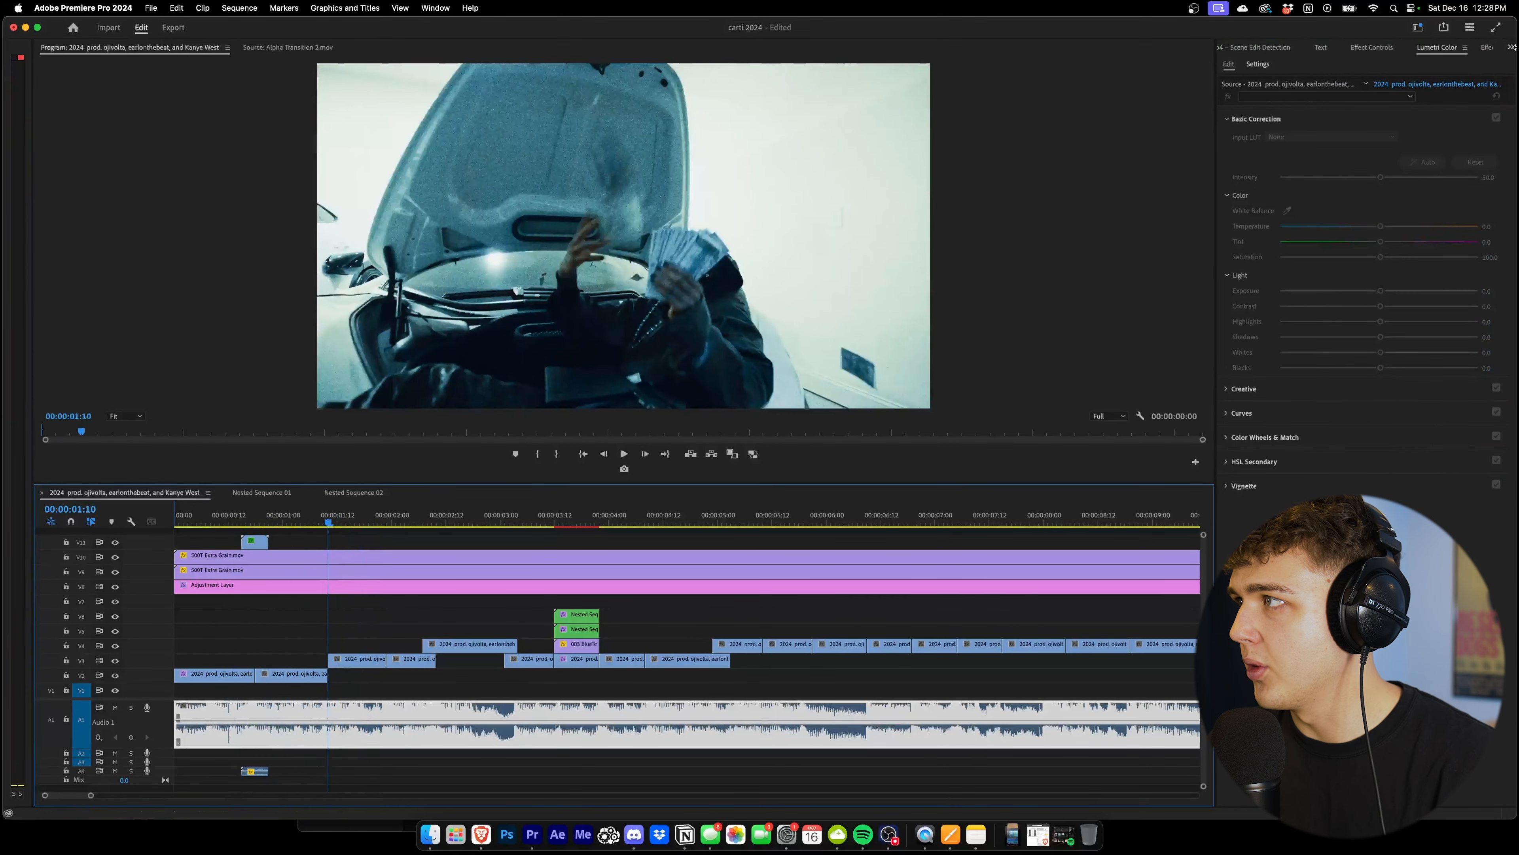
Place Alpha Transition 6.mov over the second cut at about 00:00:01:10 and preview it
{"action": "left_click", "coordinate": [1512, 48]}
{"action": "left_click", "coordinate": [1448, 60]}
{"action": "double_click", "coordinate": [1273, 352]}
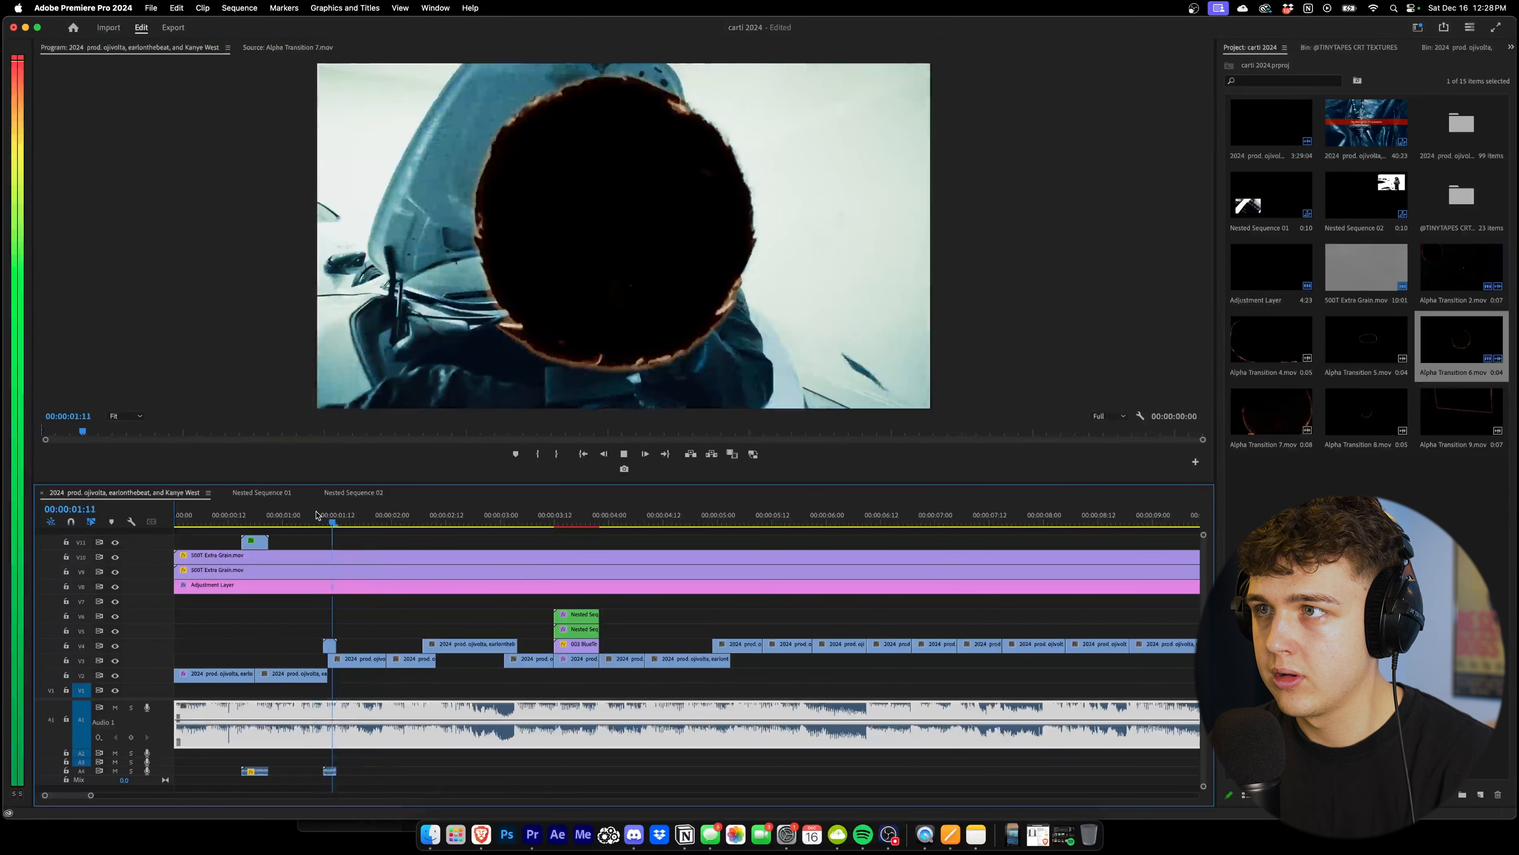
{"action": "key", "text": "space"}
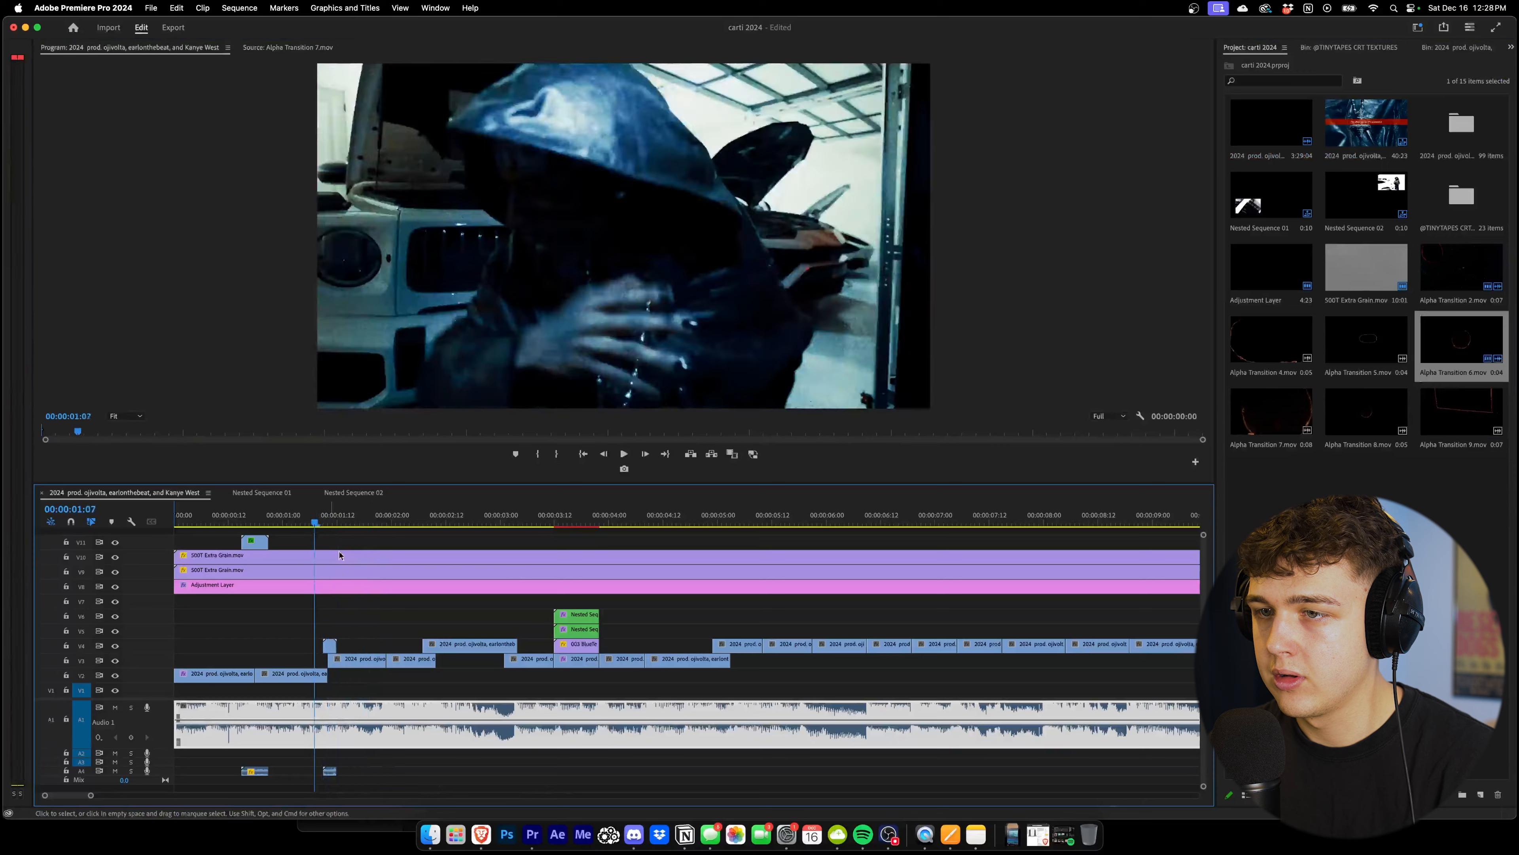
Reposition the Alpha Transition 6.mov overlay within the frame at the second cut and preview it
{"action": "key", "text": "space"}
{"action": "key", "text": "shift+5"}
{"action": "left_click_drag", "start_coordinate": [945, 159], "coordinate": [1125, 105]}
{"action": "key", "text": "space"}
{"action": "key", "text": "space"}
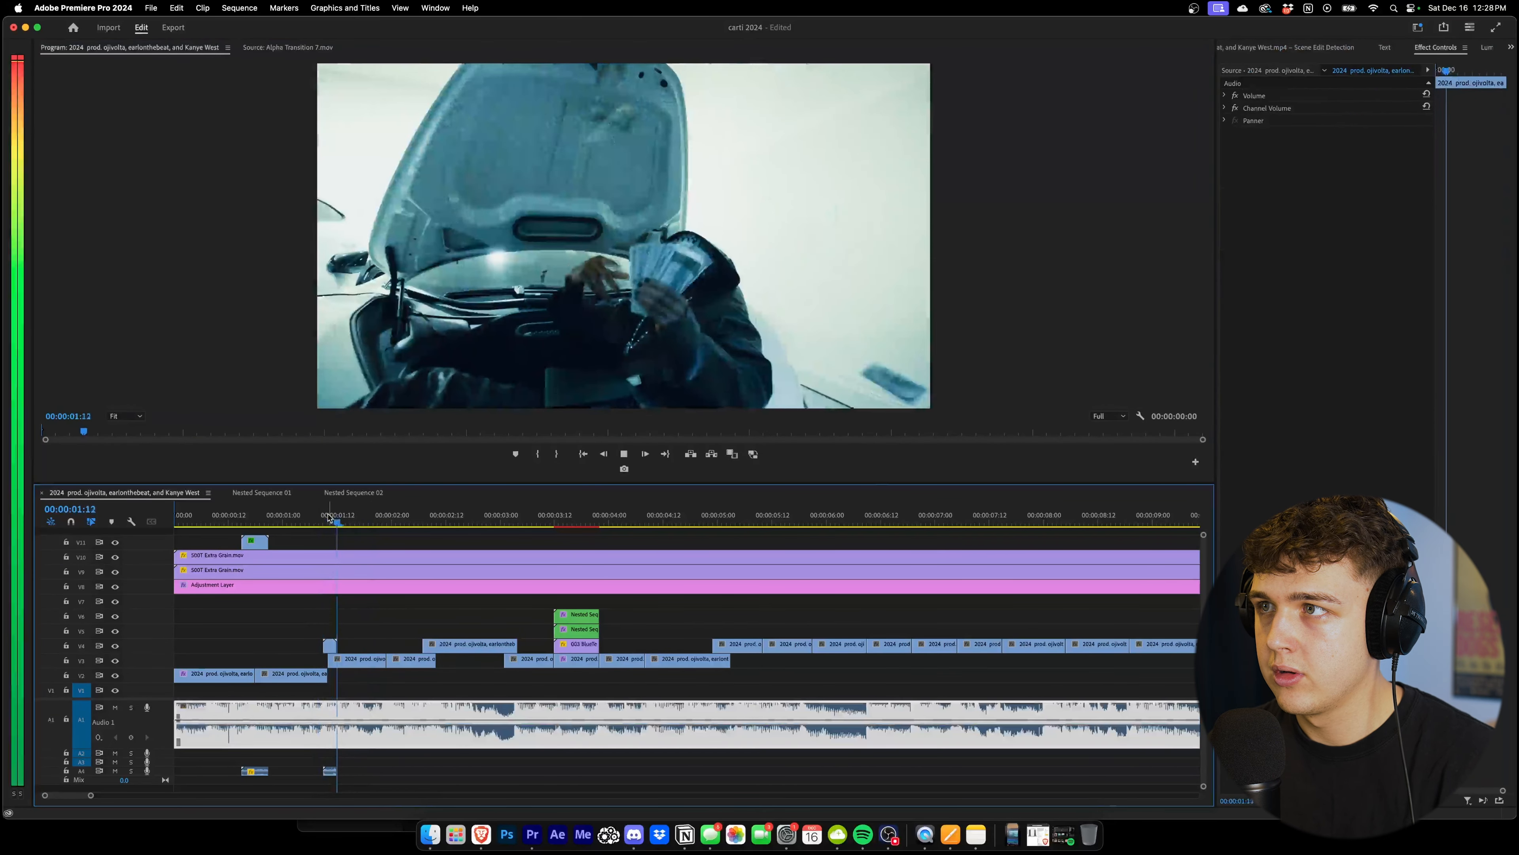
Duplicate the Alpha Transition 2.mov overlay onto the cut at about 00:00:02:00 and open its speed and duration settings
{"action": "left_click", "coordinate": [258, 543]}
{"action": "left_click_drag", "start_coordinate": [258, 547], "coordinate": [391, 546]}
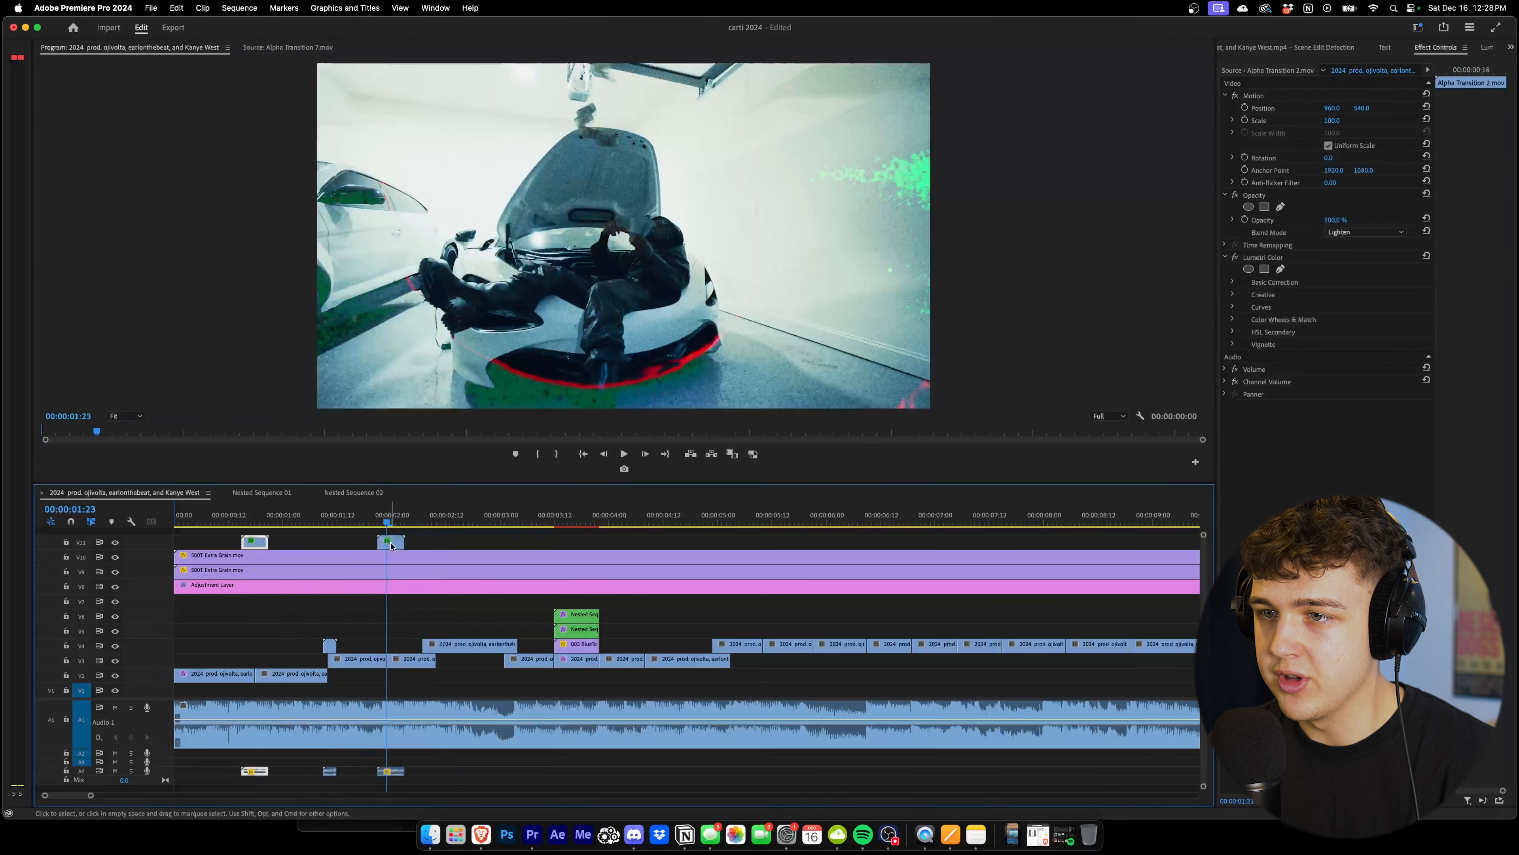
{"action": "right_click", "coordinate": [393, 546]}
{"action": "left_click", "coordinate": [454, 480]}
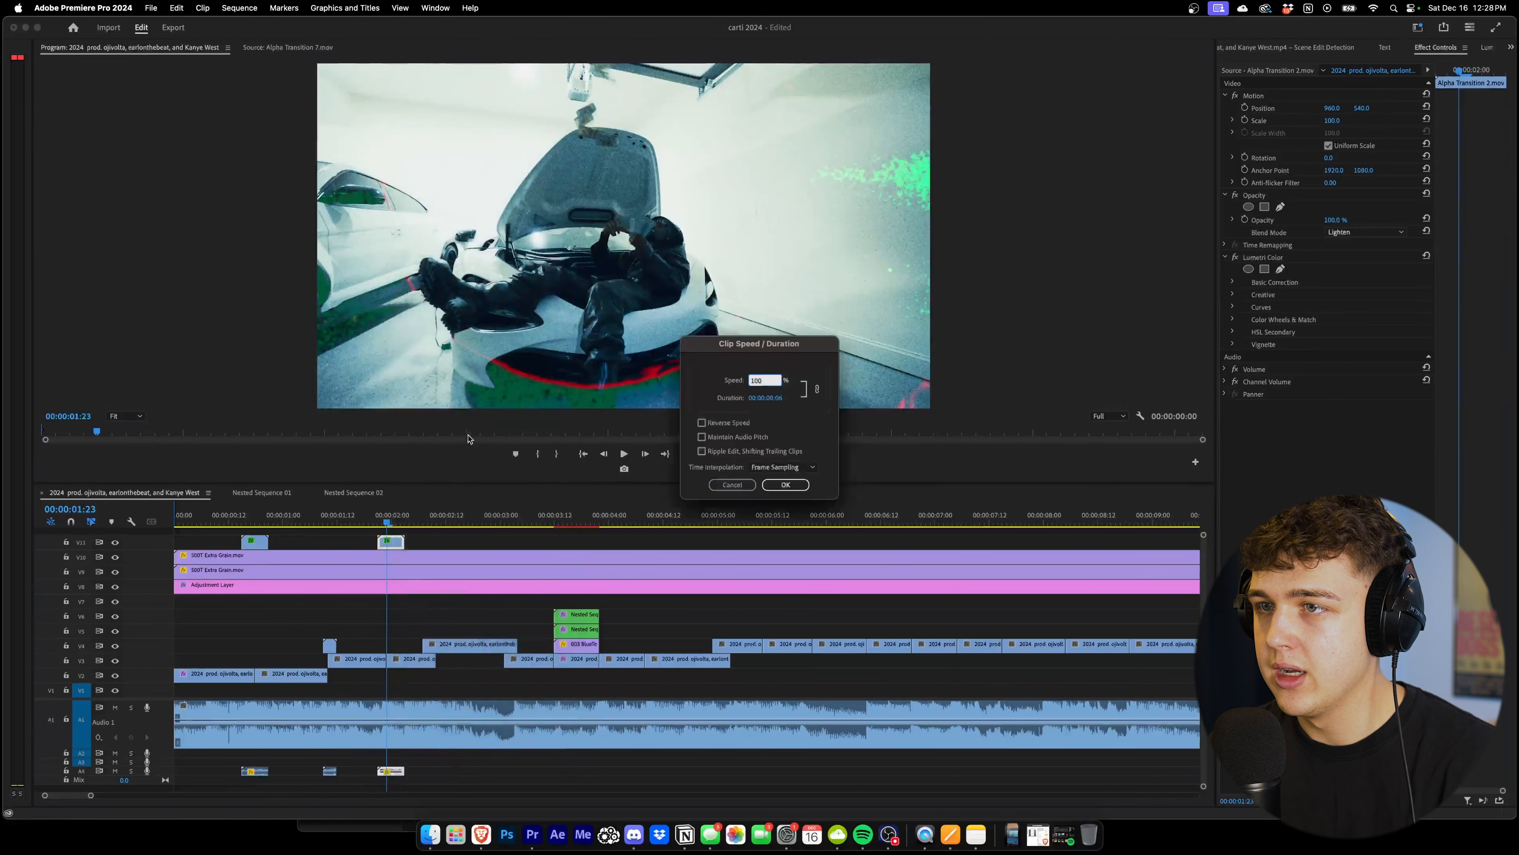
{"action": "left_click", "coordinate": [784, 485]}
Copy the Alpha Transition 6.mov overlay to about 00:00:01:21, move its burn hole to the frame's upper left, and preview it
{"action": "left_click_drag", "start_coordinate": [329, 646], "coordinate": [383, 533]}
{"action": "left_click", "coordinate": [378, 518]}
{"action": "double_click", "coordinate": [775, 180]}
{"action": "left_click_drag", "start_coordinate": [775, 180], "coordinate": [321, 157]}
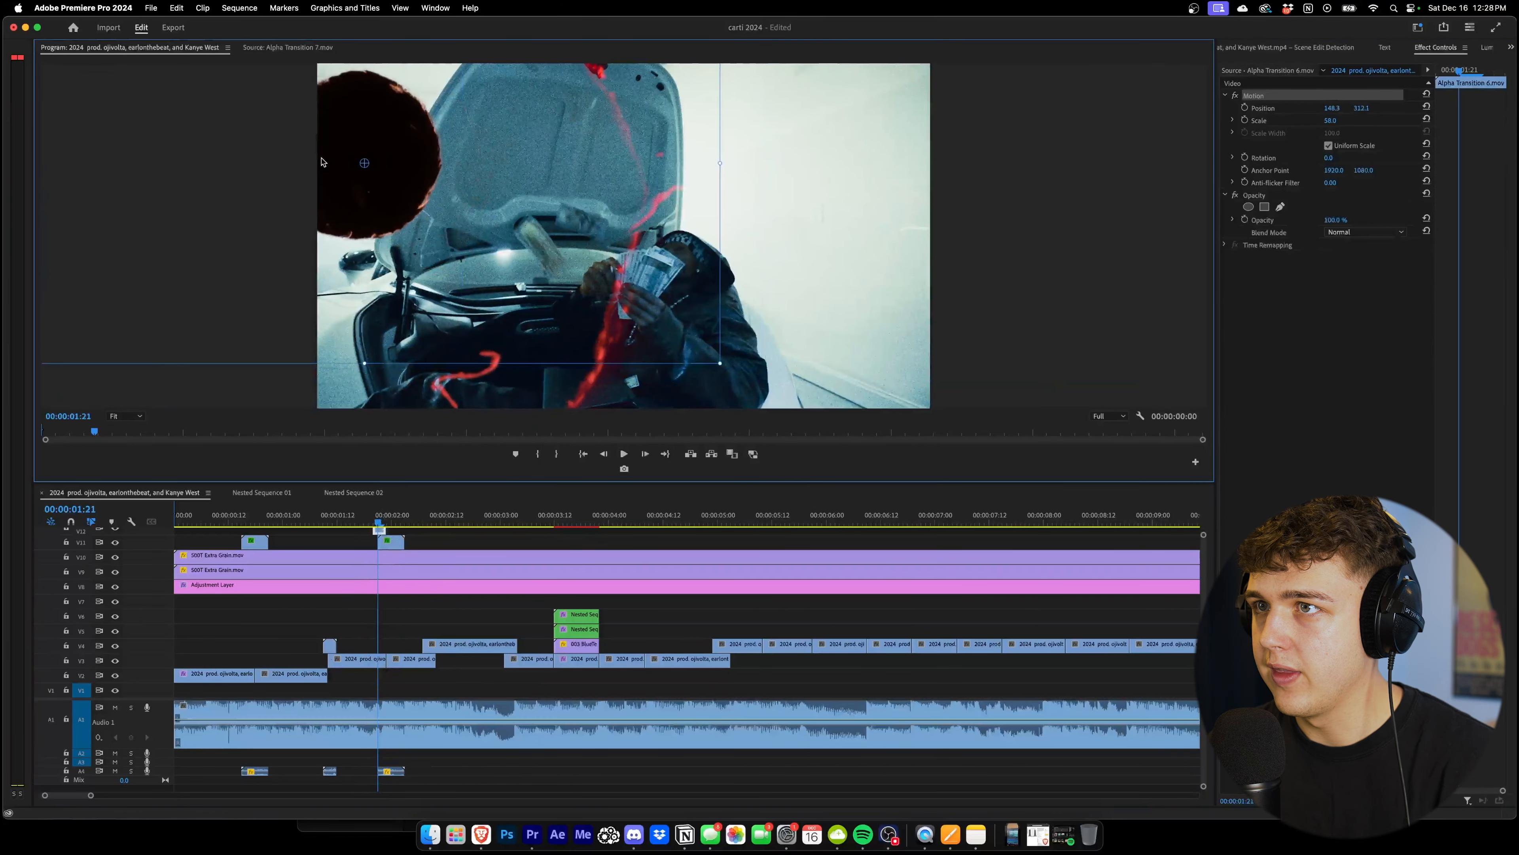
{"action": "left_click", "coordinate": [360, 518]}
{"action": "key", "text": "space"}
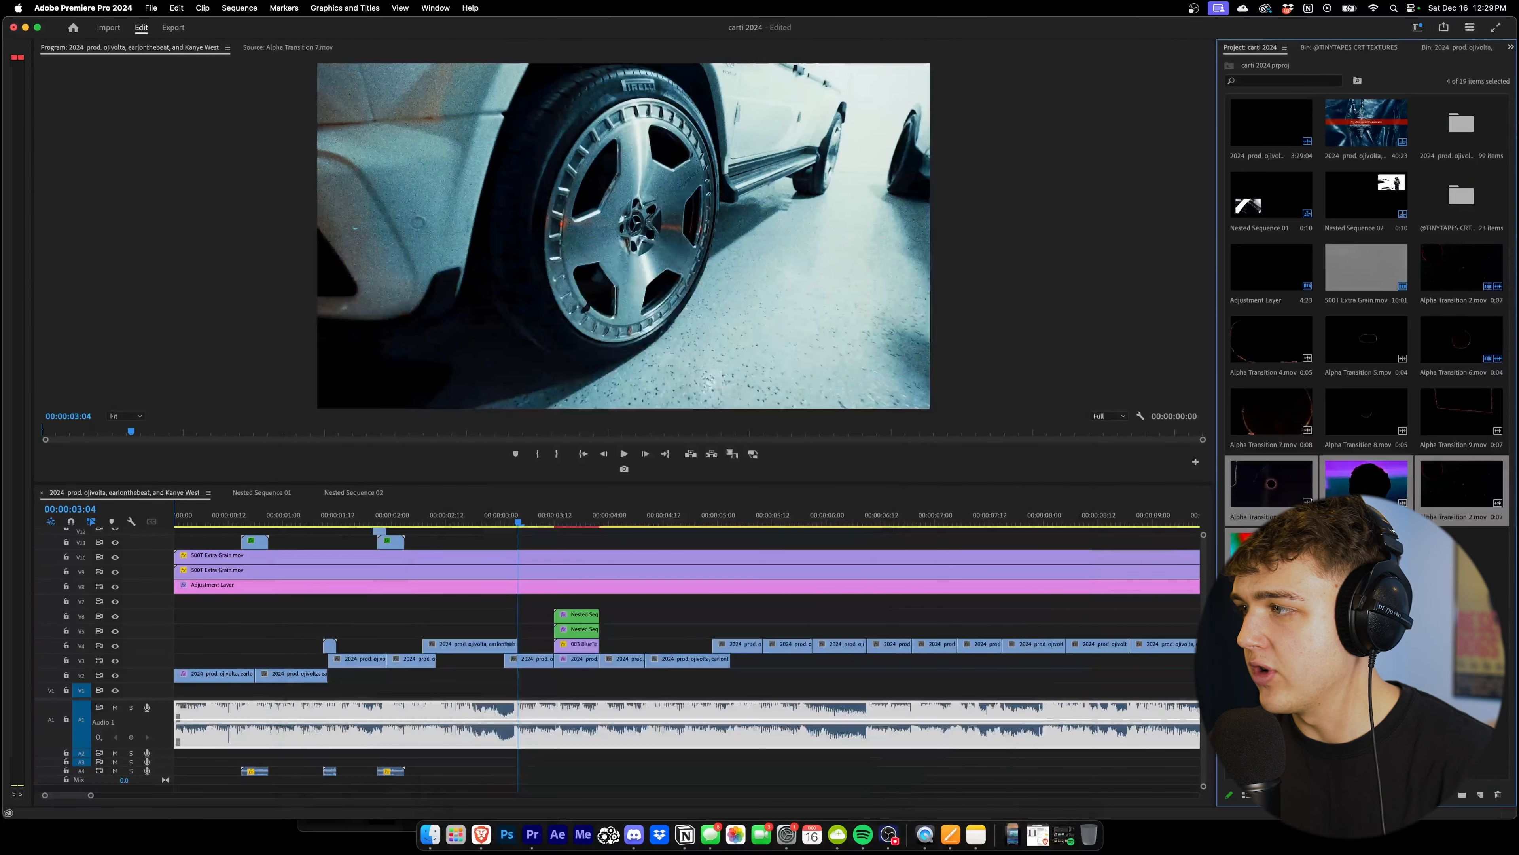
Preview Alpha Transition 00.mov, and place Alpha Transition 3.mov above the grain layers over the cut at about 00:00:03:04
{"action": "double_click", "coordinate": [1270, 483]}
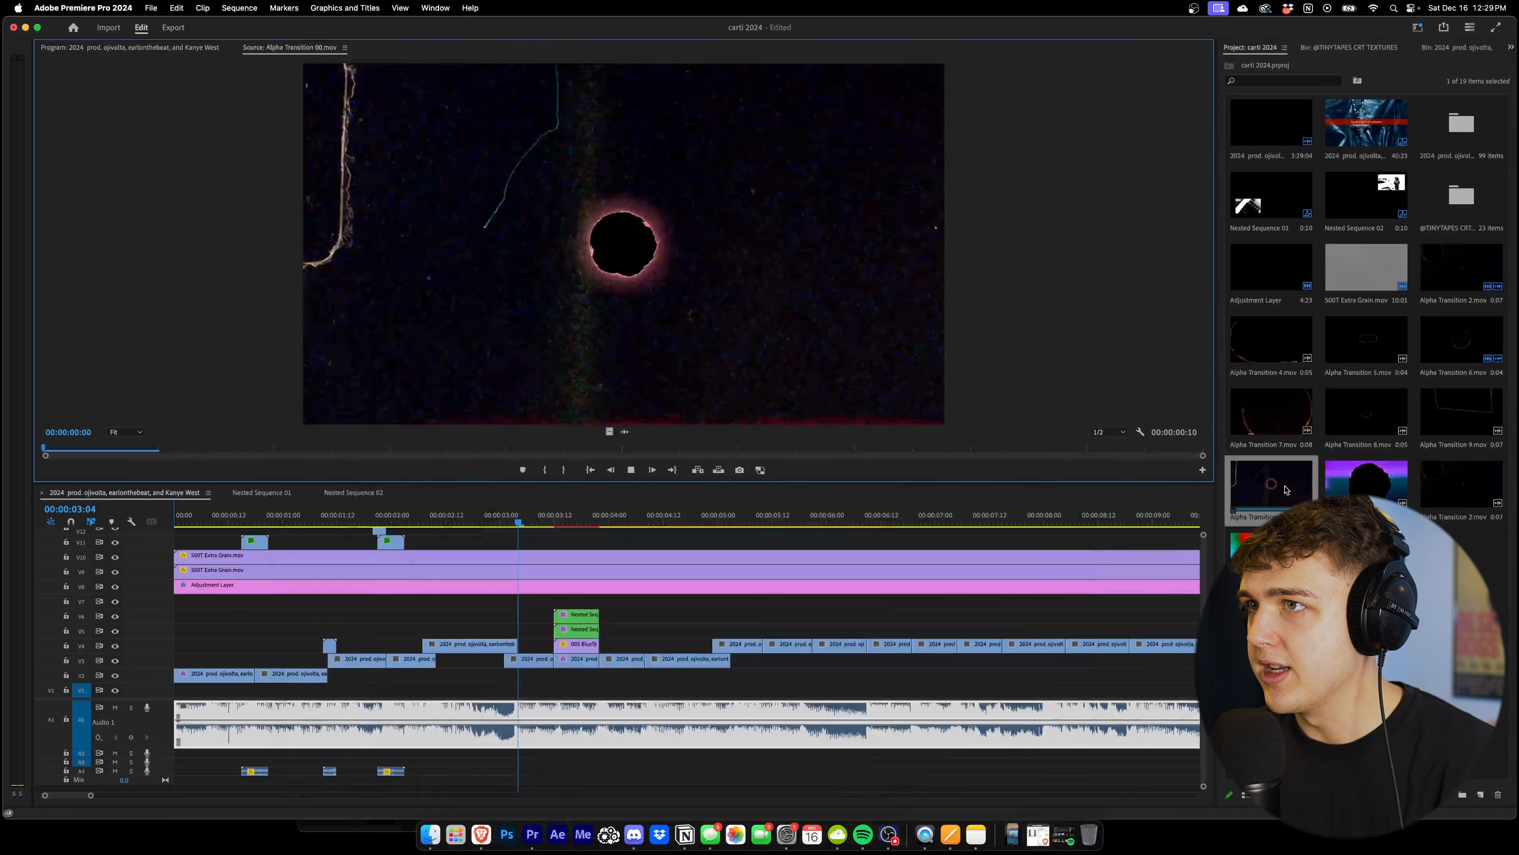
{"action": "double_click", "coordinate": [1251, 548]}
{"action": "left_click_drag", "start_coordinate": [1250, 548], "coordinate": [500, 627]}
{"action": "left_click_drag", "start_coordinate": [499, 549], "coordinate": [495, 544]}
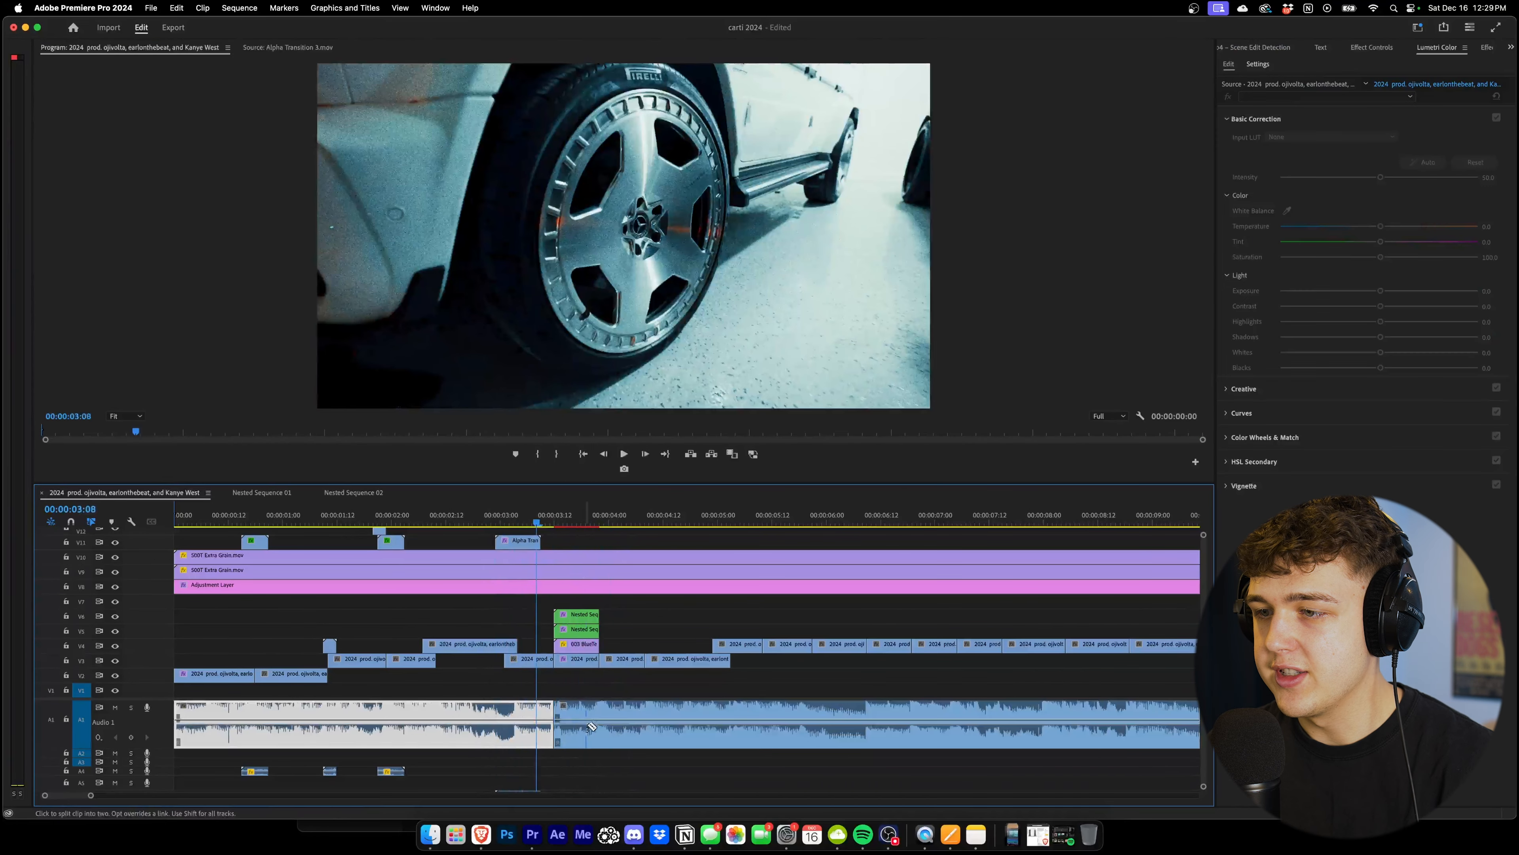
Split the song under the nested clips from about 00:00:03:12 to 00:00:03:22, apply the Lowpass effect to that section and preview it
{"action": "left_click", "coordinate": [601, 724]}
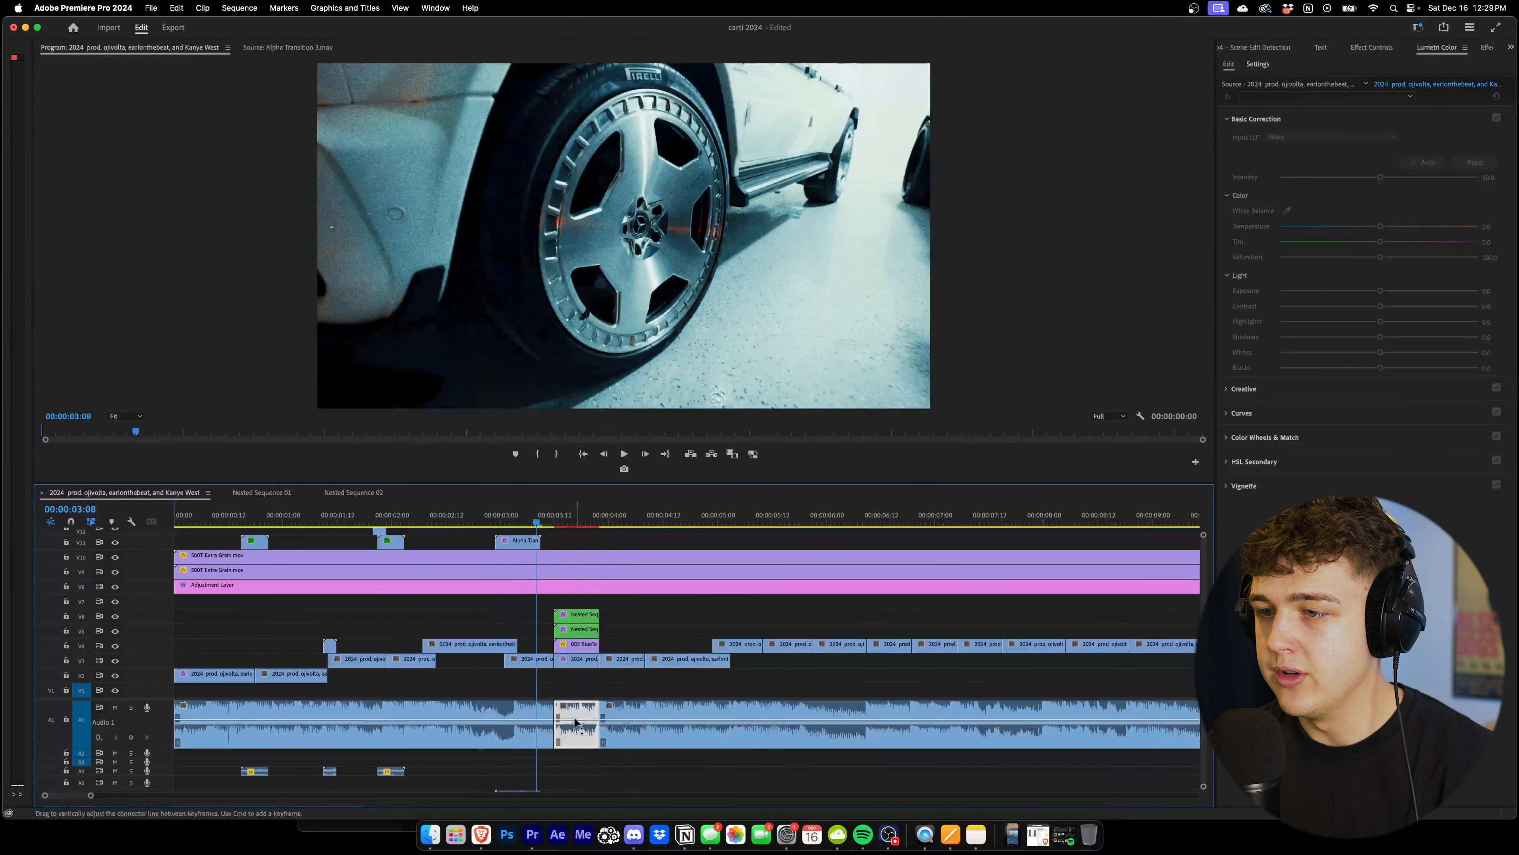
{"action": "left_click", "coordinate": [1489, 48]}
{"action": "left_click", "coordinate": [1271, 65]}
{"action": "type", "text": "lowp"}
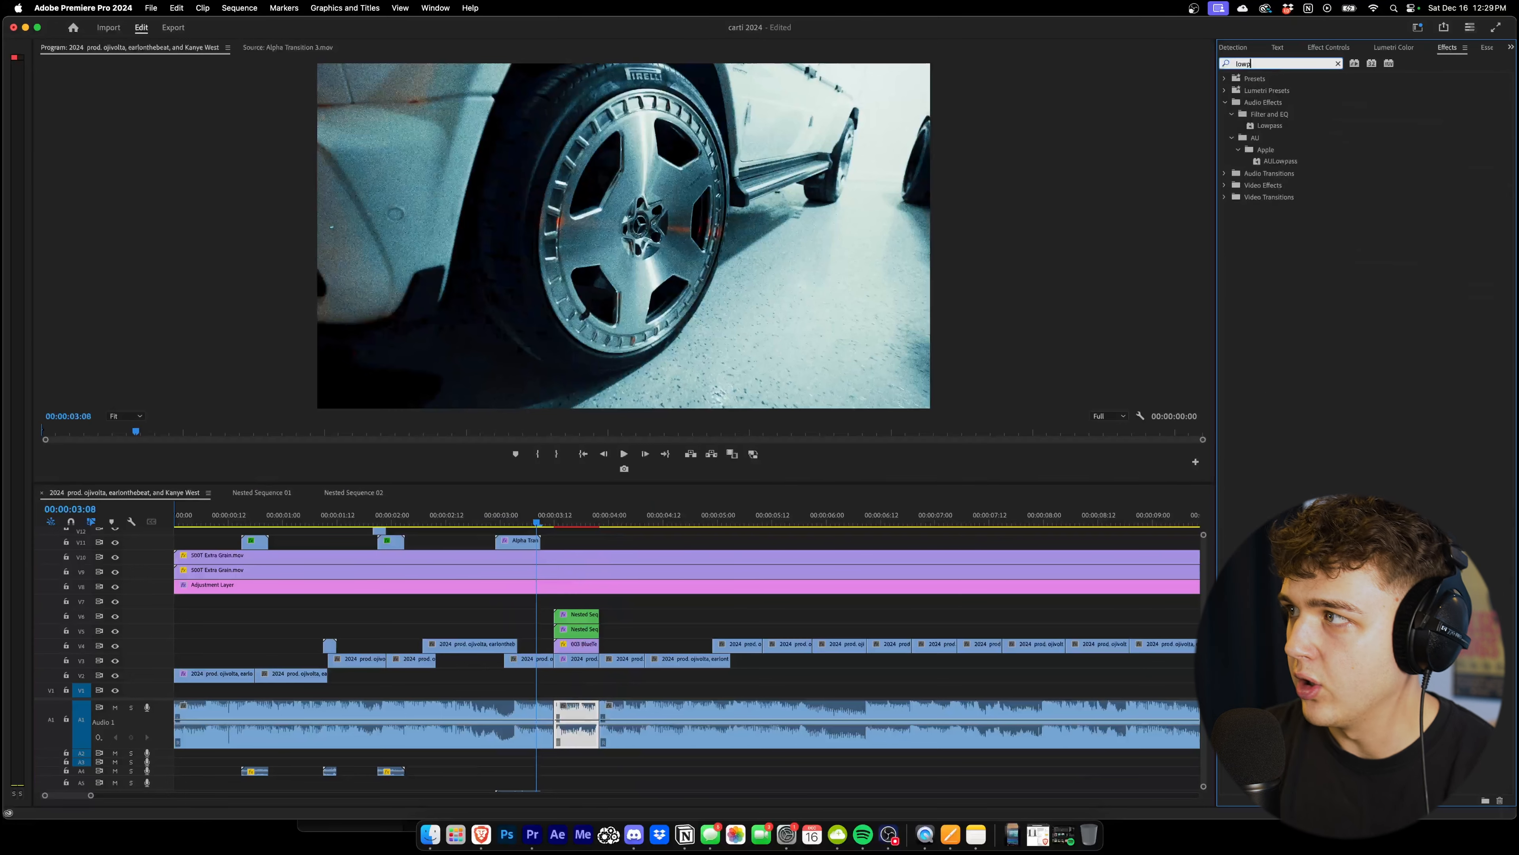
{"action": "left_click_drag", "start_coordinate": [1270, 126], "coordinate": [575, 725]}
{"action": "key", "text": "space"}
{"action": "left_click", "coordinate": [530, 725]}
{"action": "key", "text": "space"}
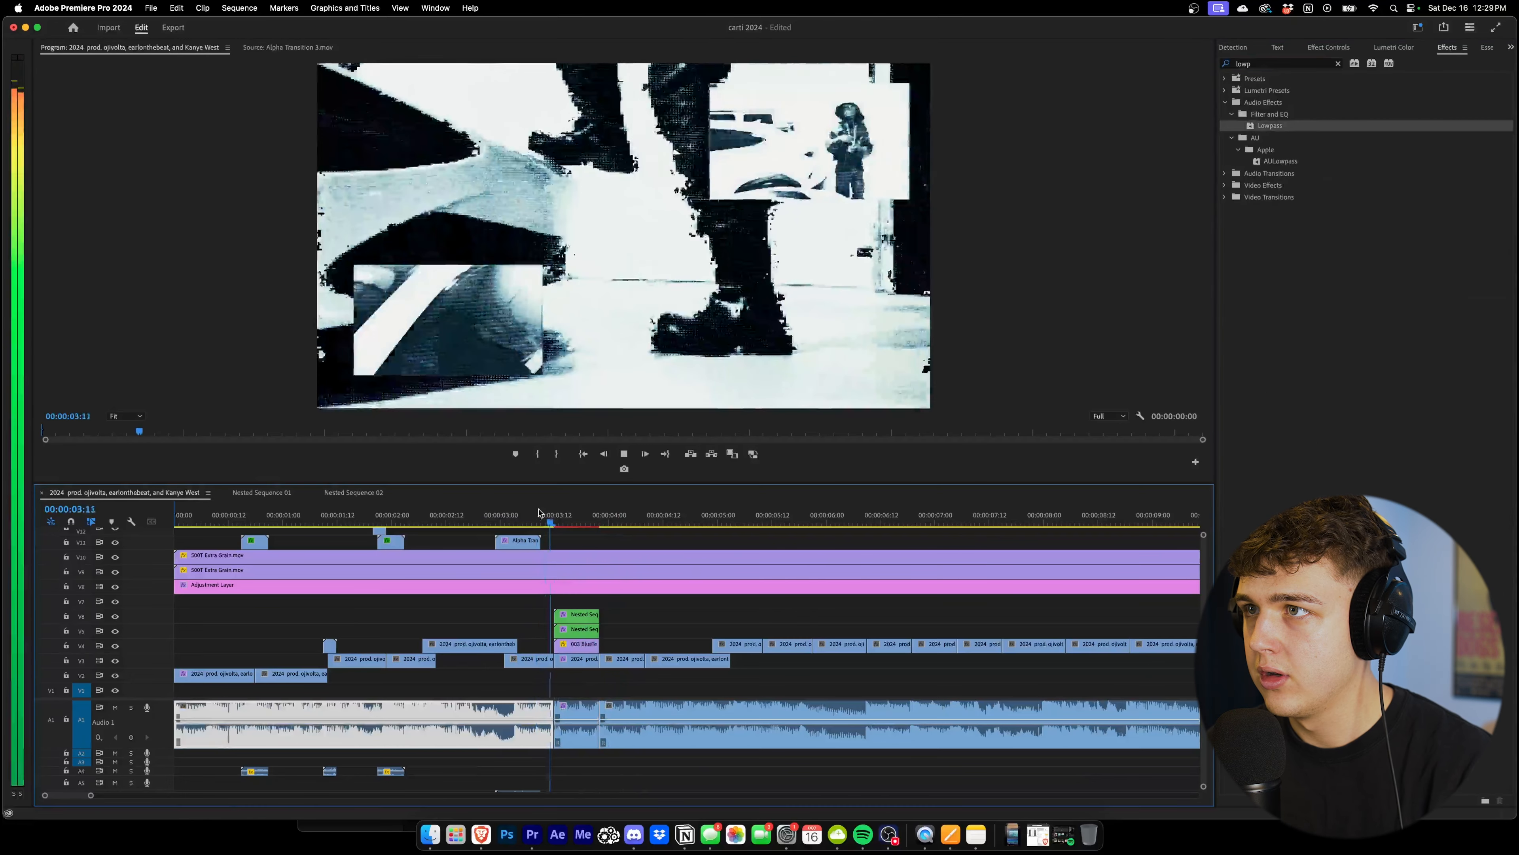
{"action": "key", "text": "space"}
Apply the default audio transition at the start of the lowpassed song section and shorten it
{"action": "left_click", "coordinate": [546, 708]}
{"action": "right_click", "coordinate": [551, 713]}
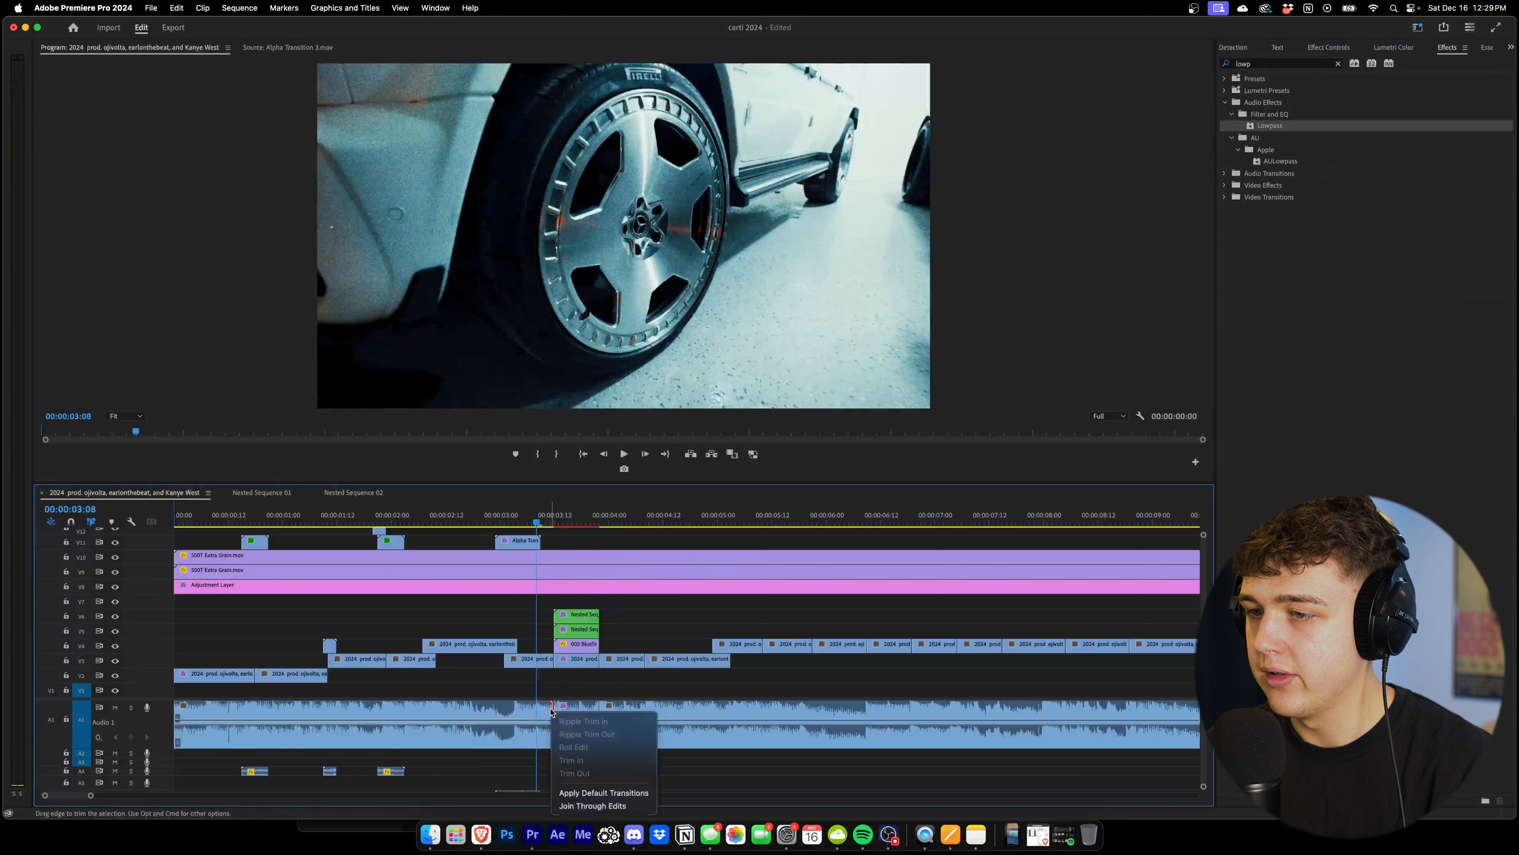
{"action": "left_click", "coordinate": [583, 793]}
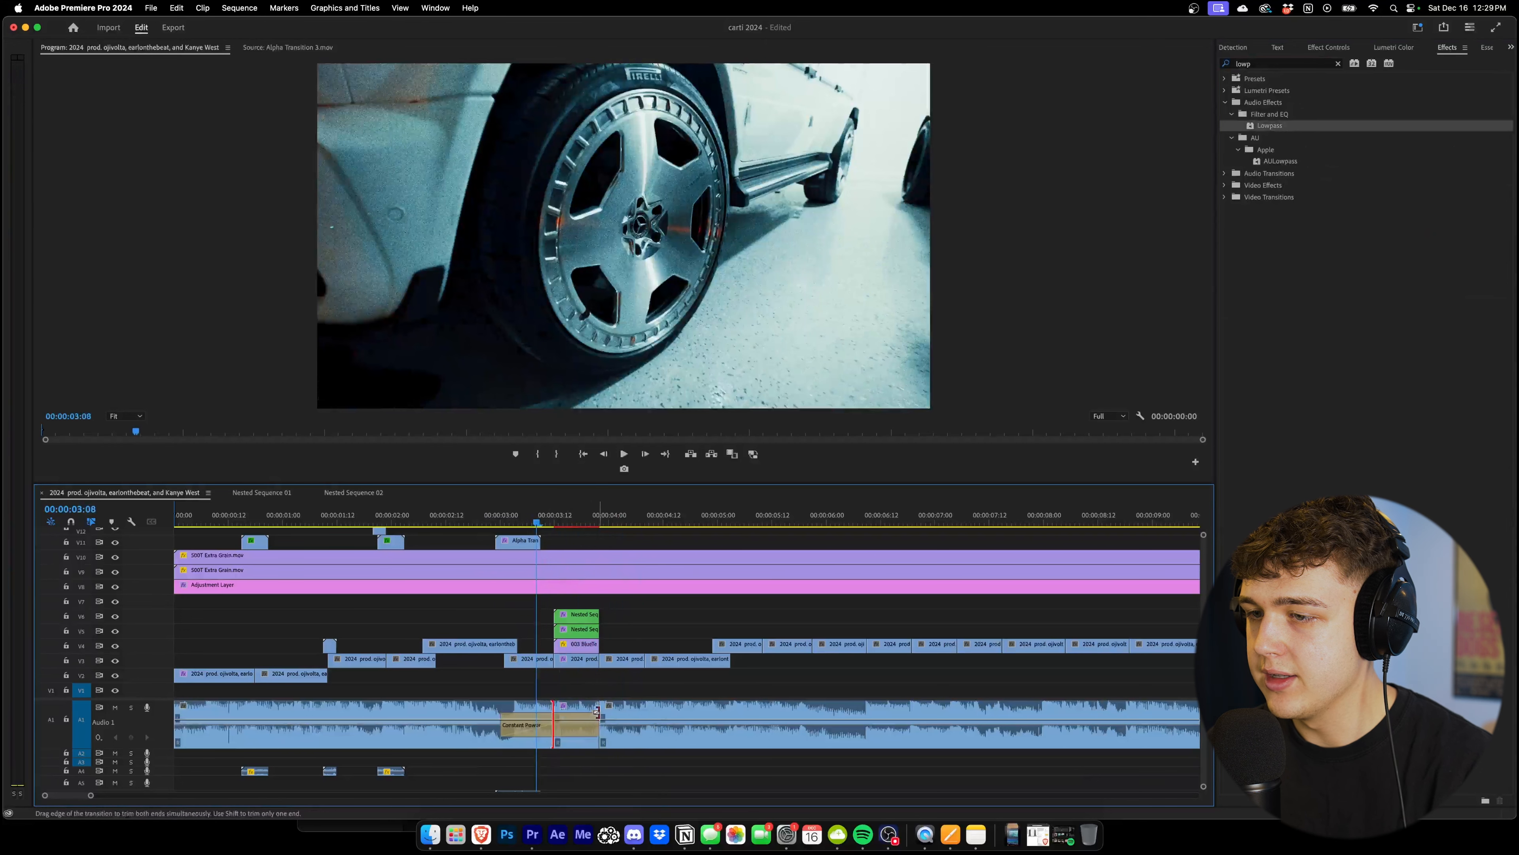
{"action": "left_click_drag", "start_coordinate": [597, 725], "coordinate": [563, 725]}
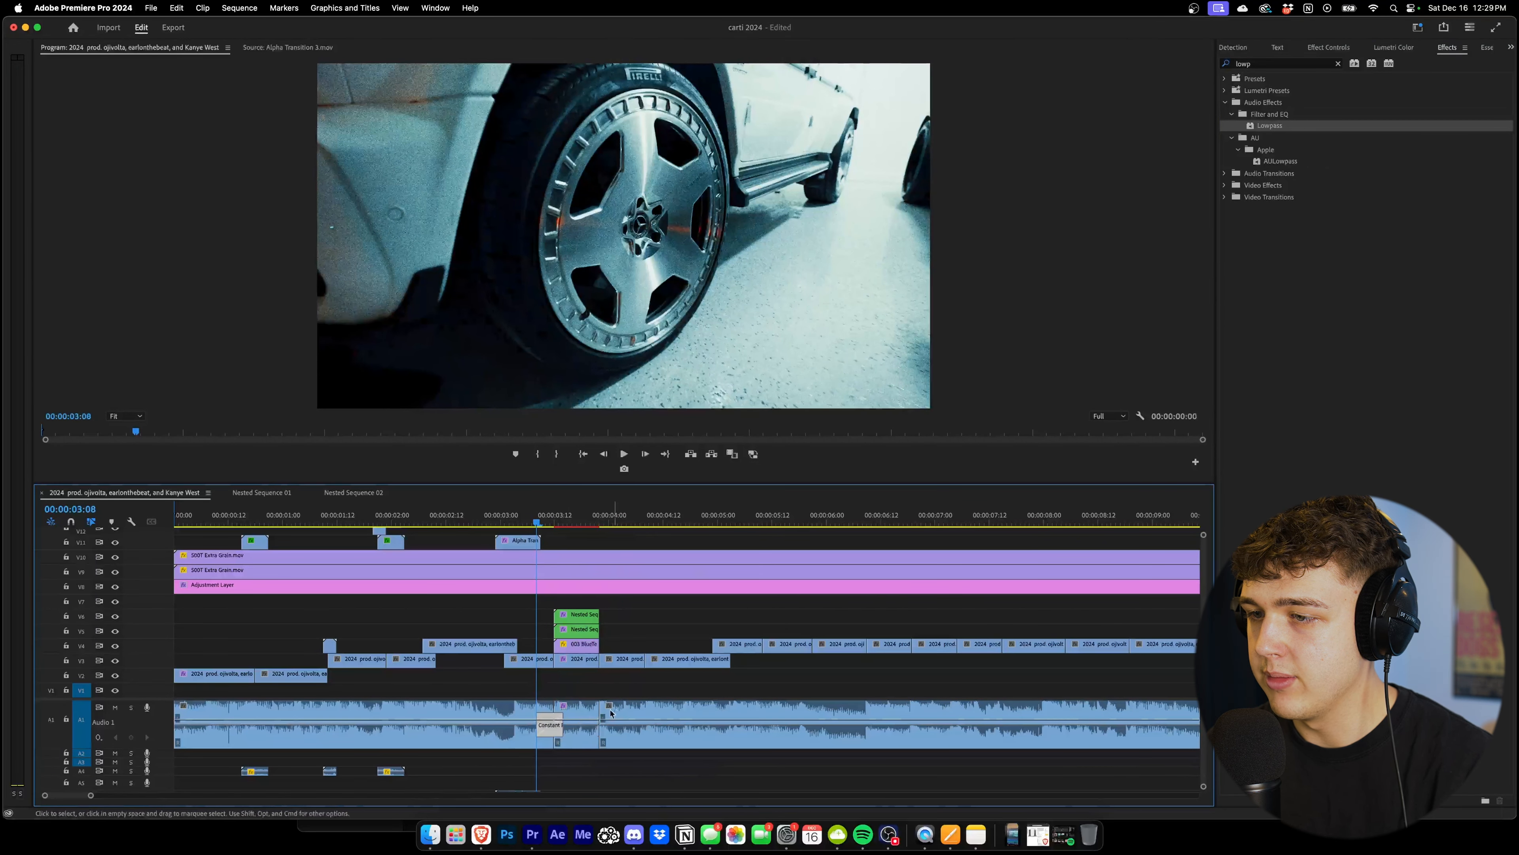
Apply the default audio transition at the end of the lowpassed section, shorten it to about 8 frames, and play the result
{"action": "right_click", "coordinate": [601, 716]}
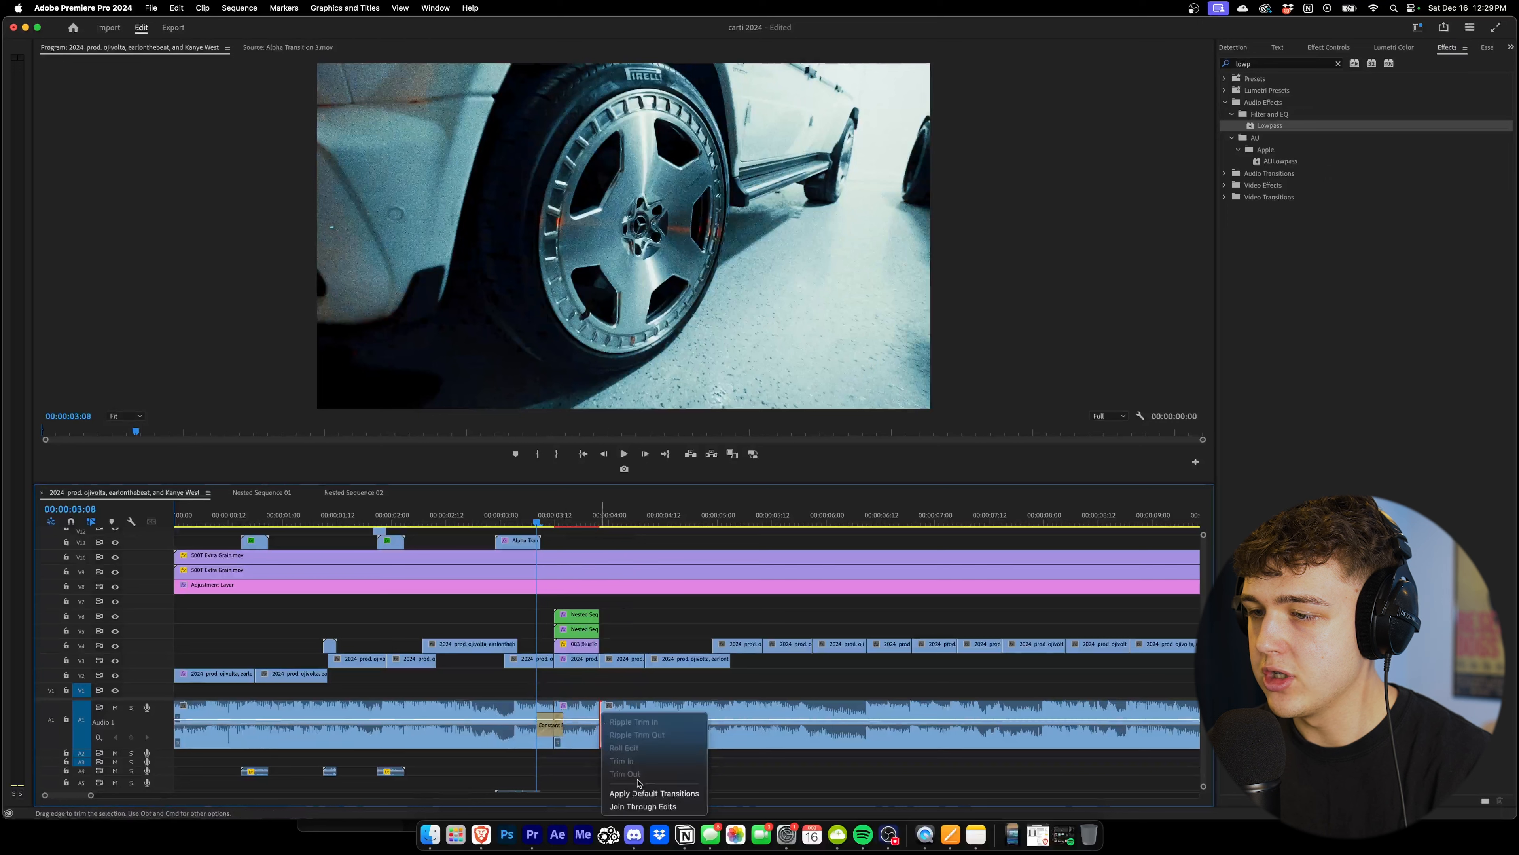
{"action": "left_click", "coordinate": [634, 793]}
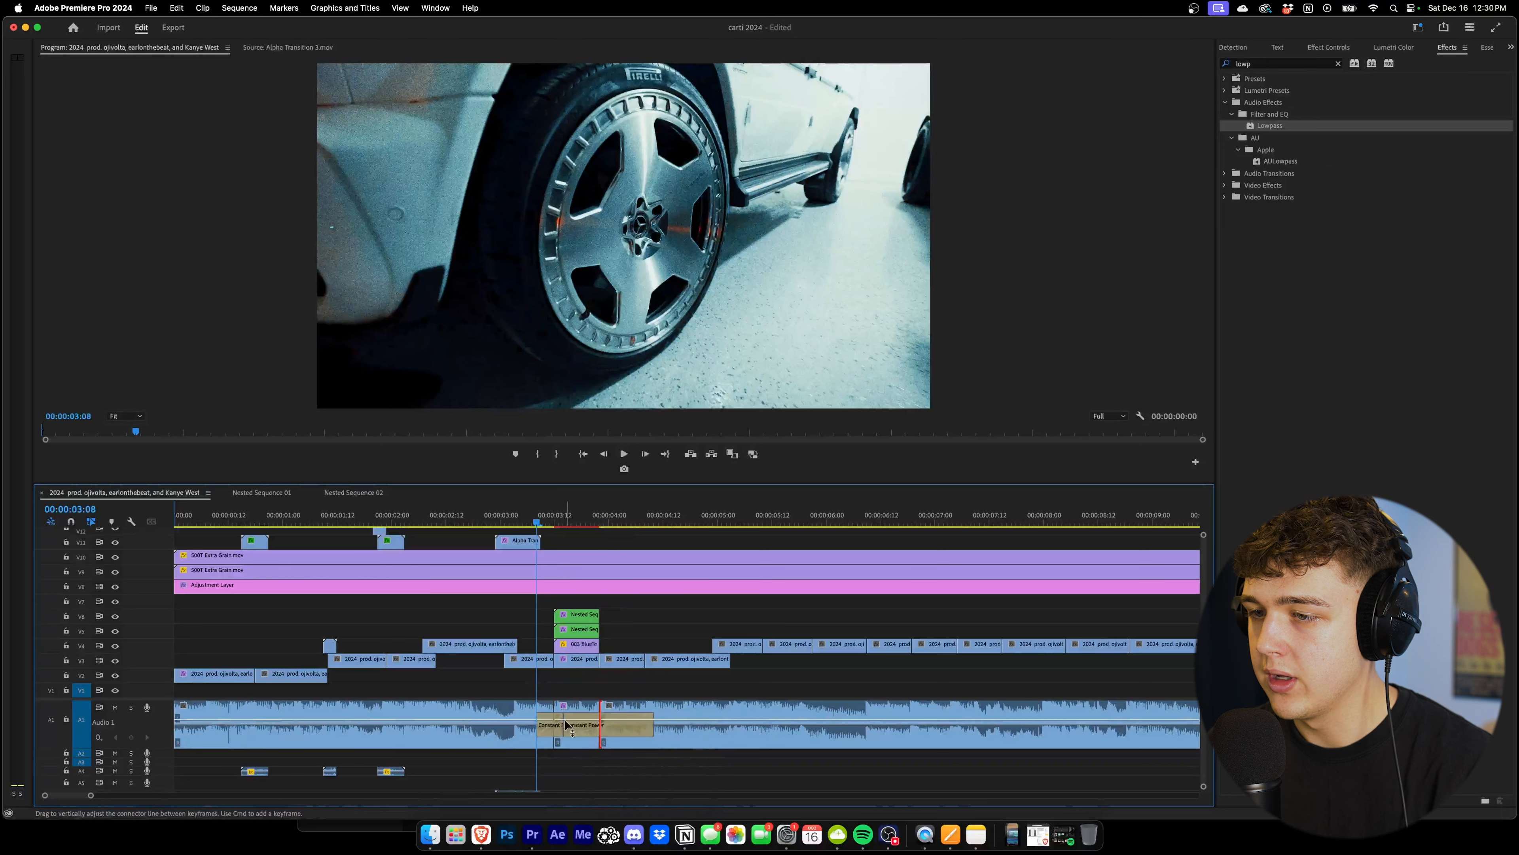
{"action": "left_click_drag", "start_coordinate": [647, 724], "coordinate": [622, 726]}
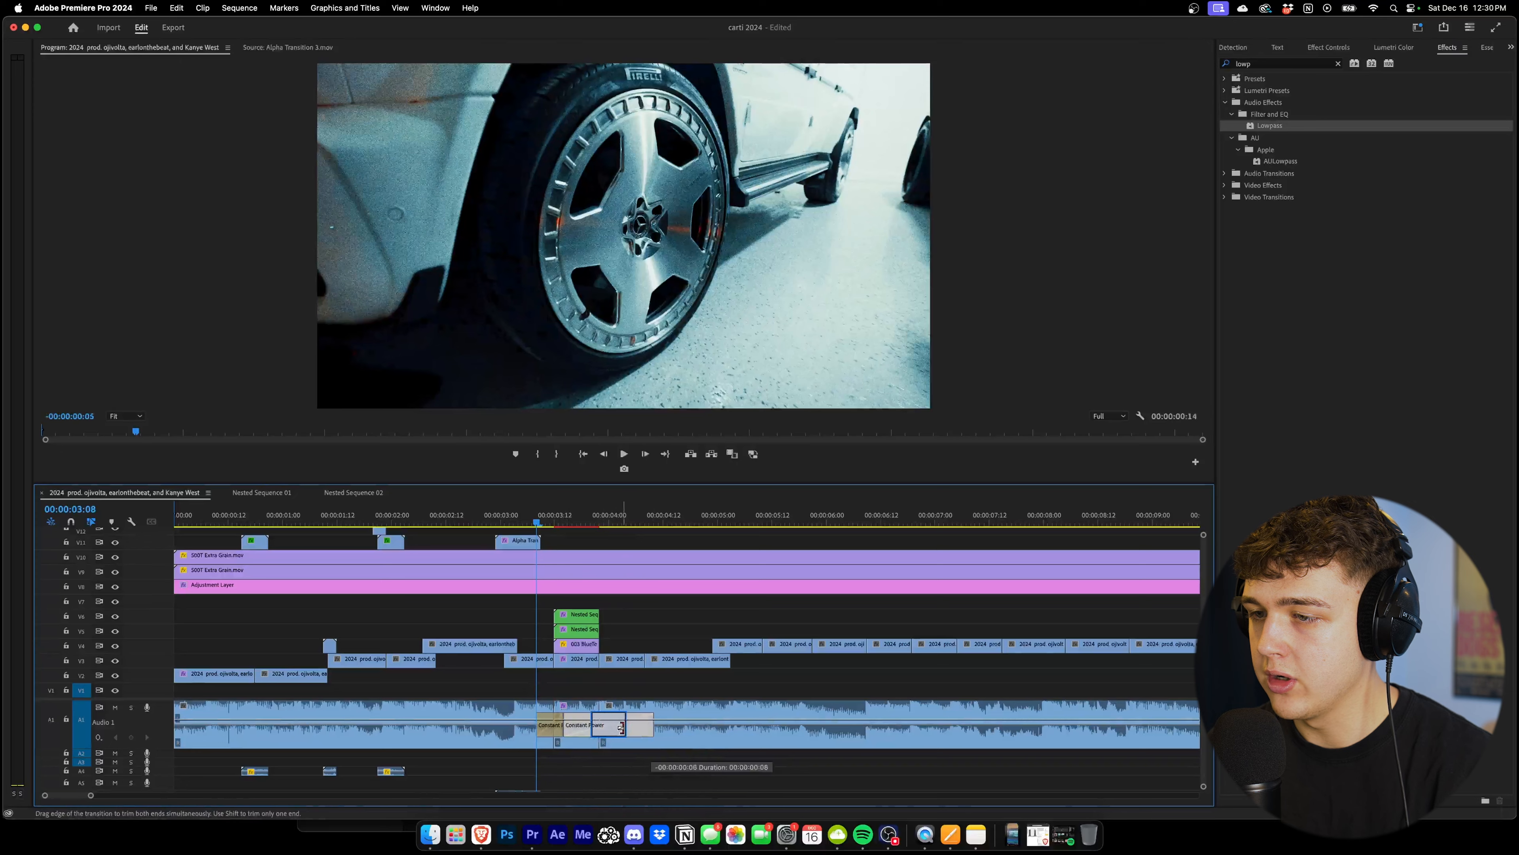
{"action": "key", "text": "space"}
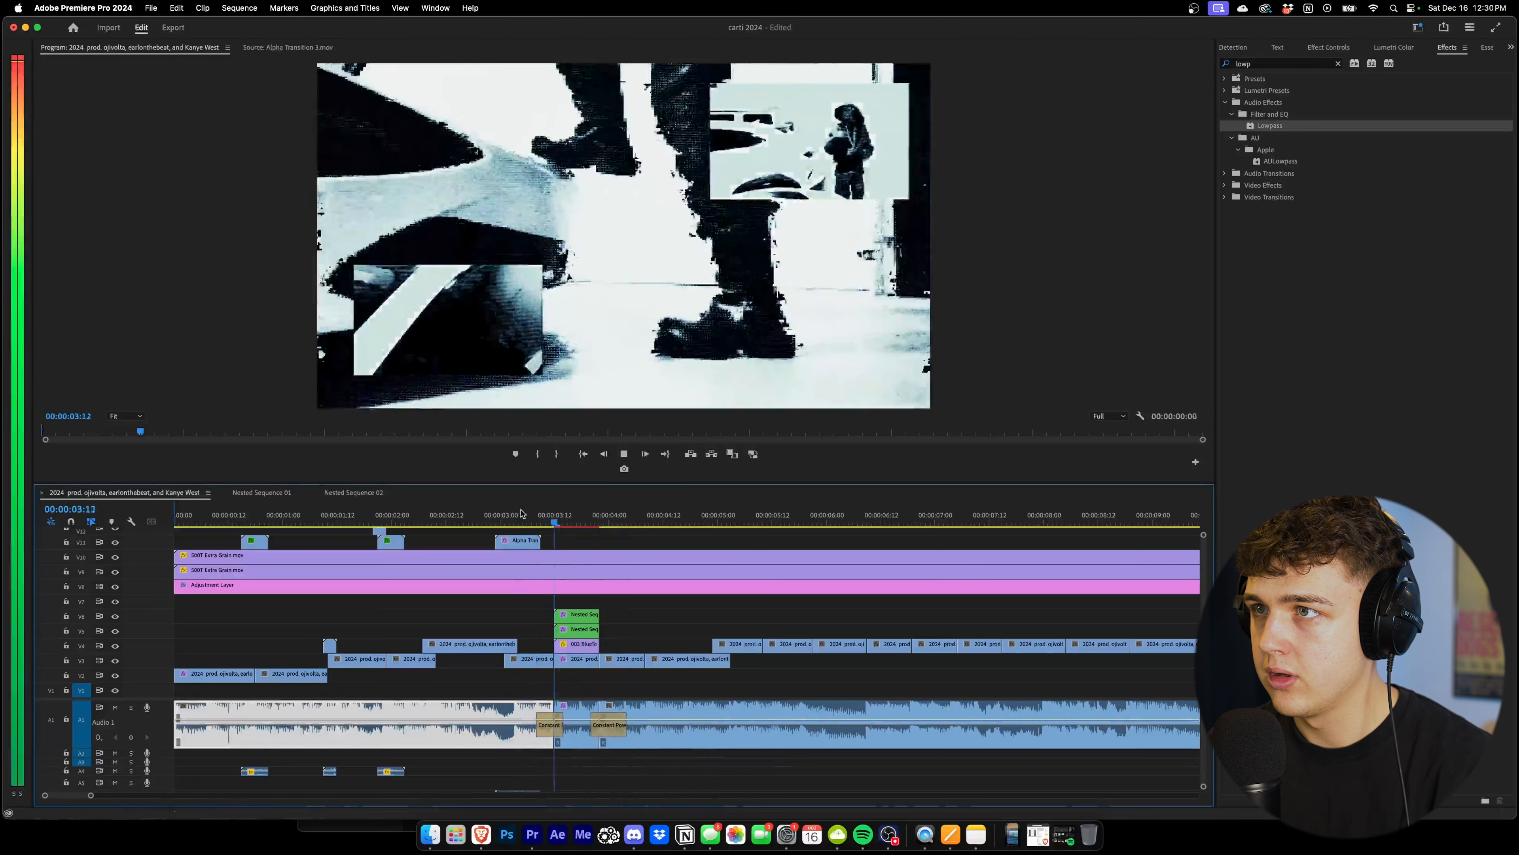
{"action": "left_click", "coordinate": [520, 513]}
{"action": "key", "text": "space"}
{"action": "key", "text": "space"}
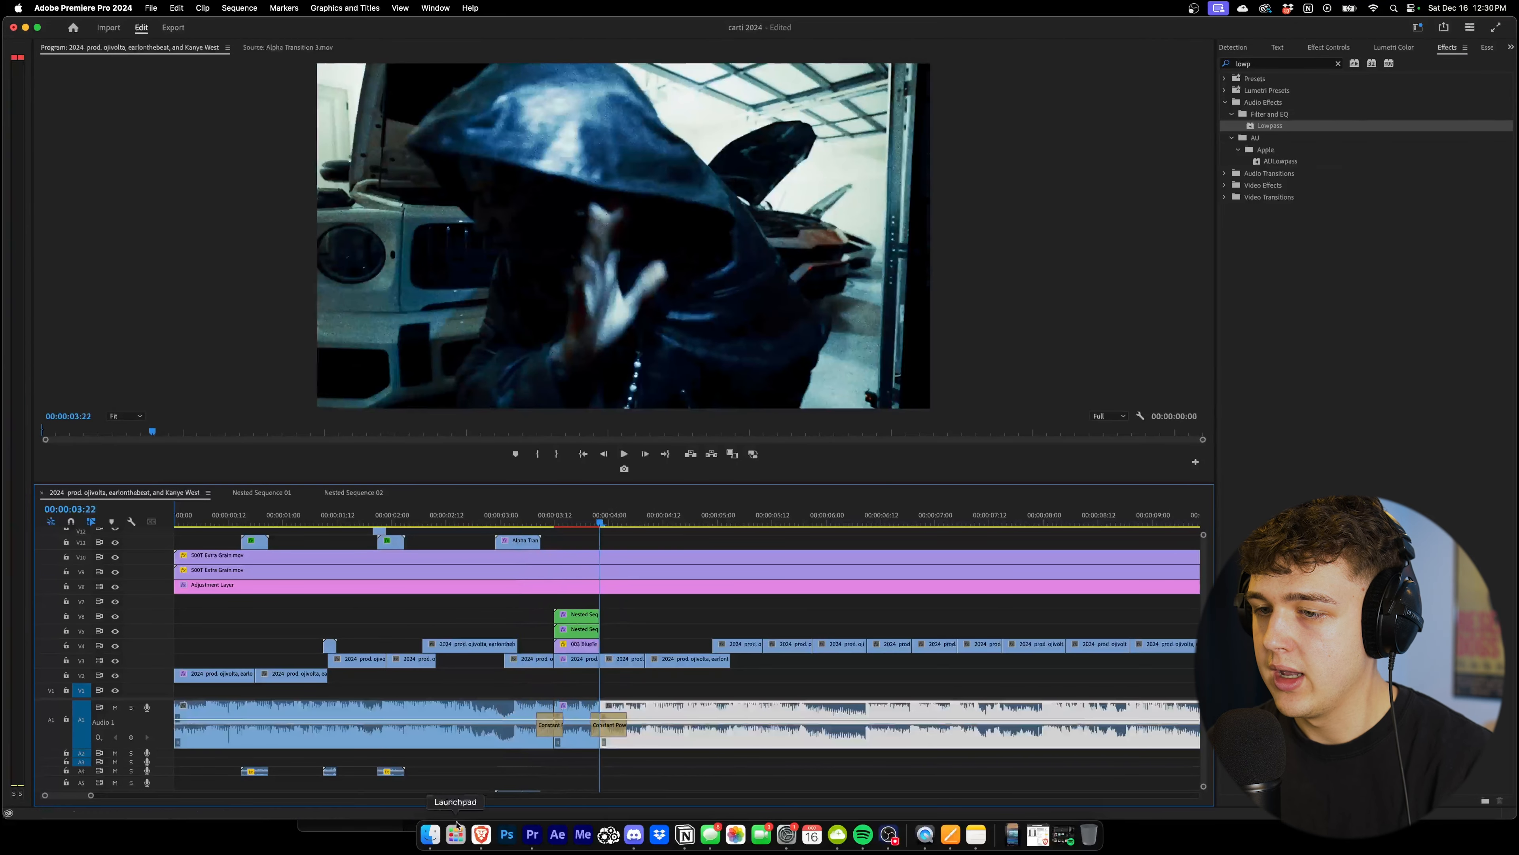
Switch to Finder, search this Mac for "glitch", and add the Glitch_Static zap sound to an audio track below the song
{"action": "left_click", "coordinate": [439, 834]}
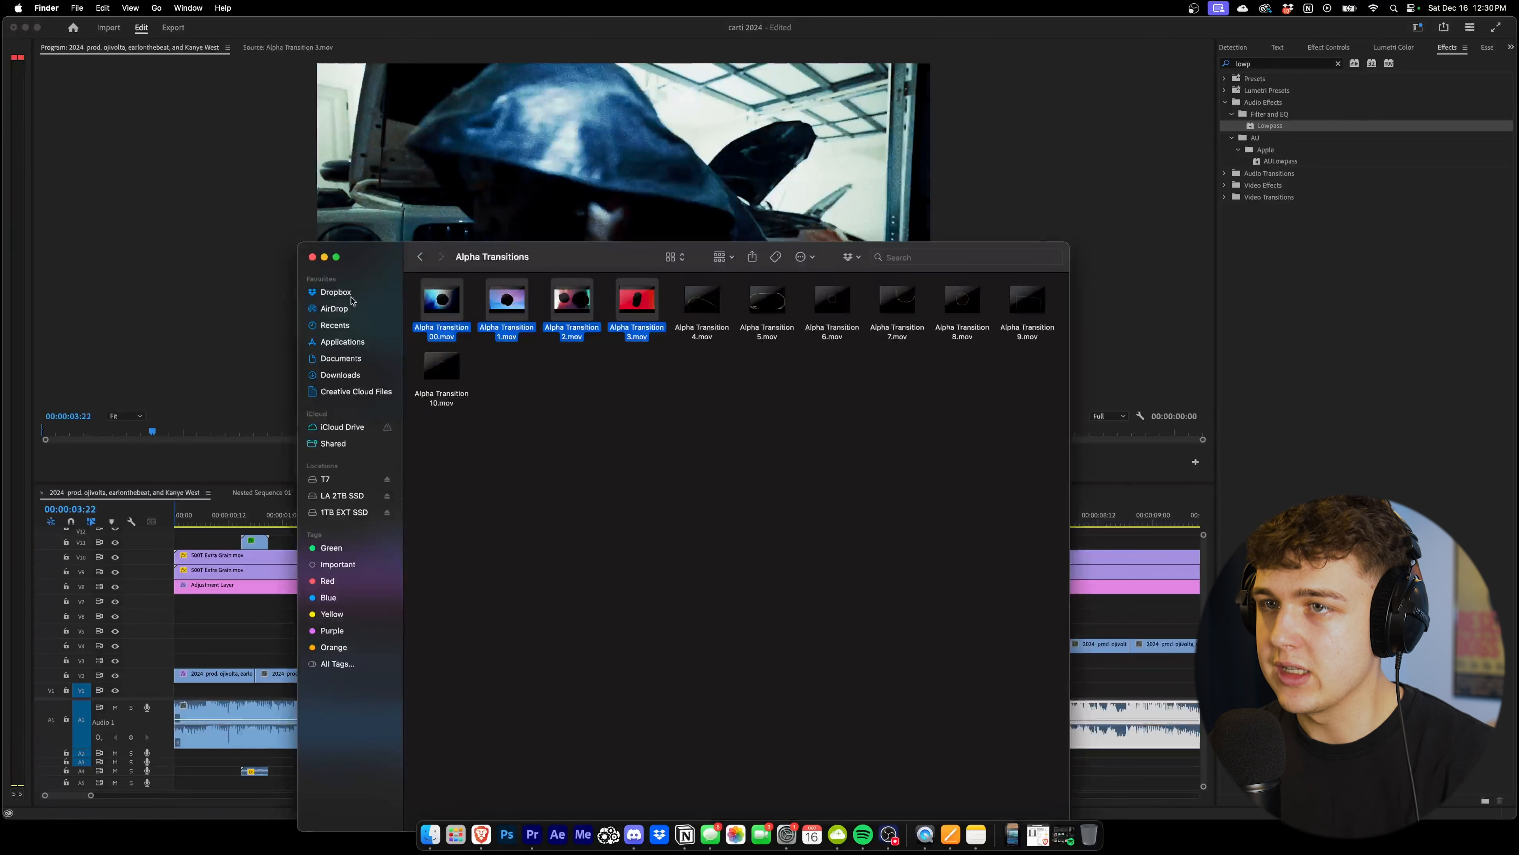
{"action": "left_click", "coordinate": [340, 359]}
{"action": "left_click", "coordinate": [892, 259]}
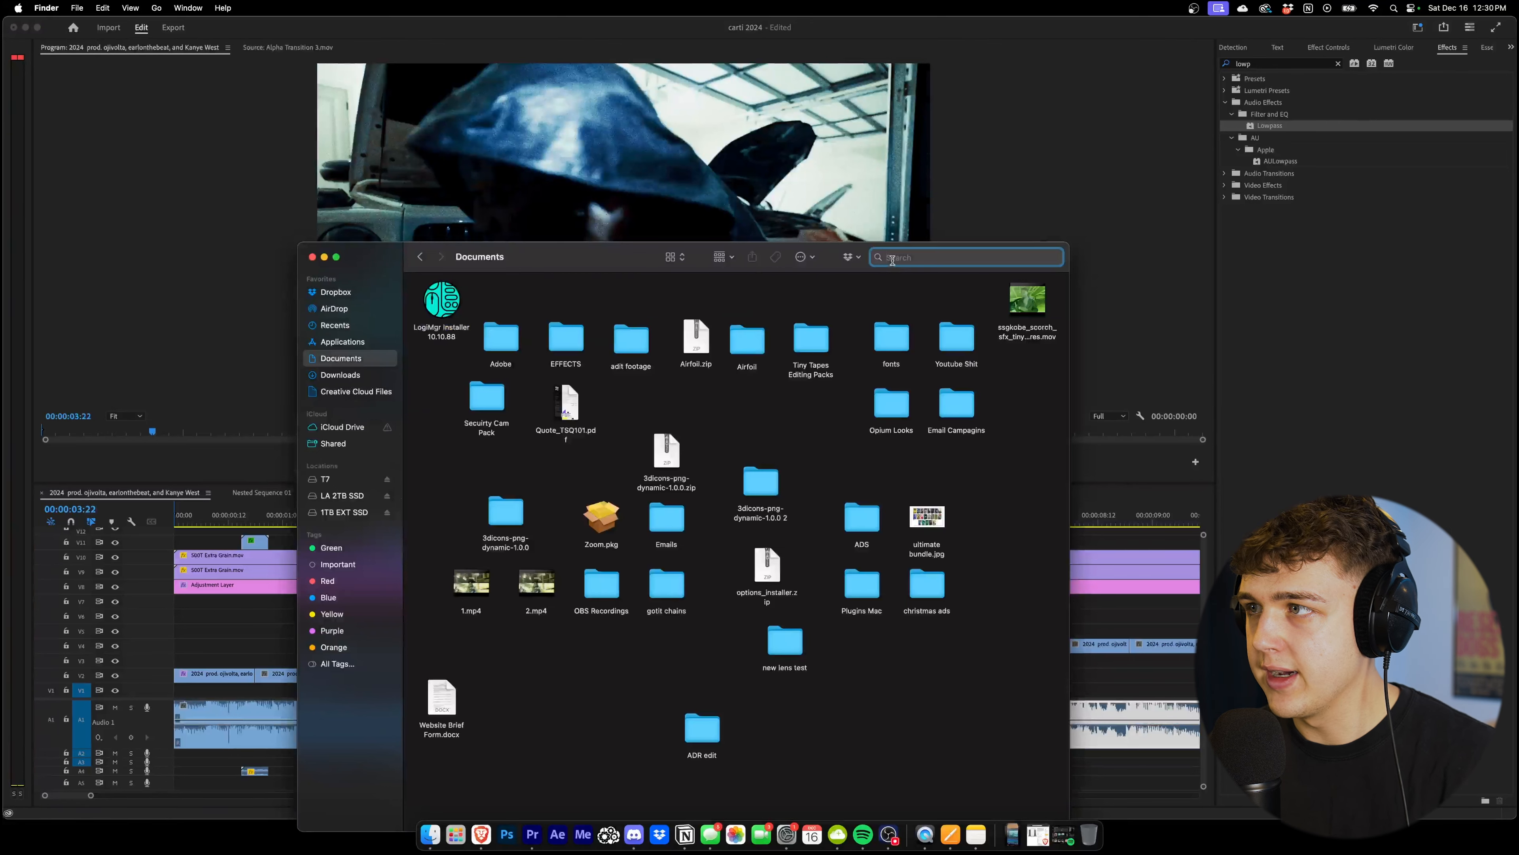
{"action": "type", "text": "glitch"}
{"action": "key", "text": "Return"}
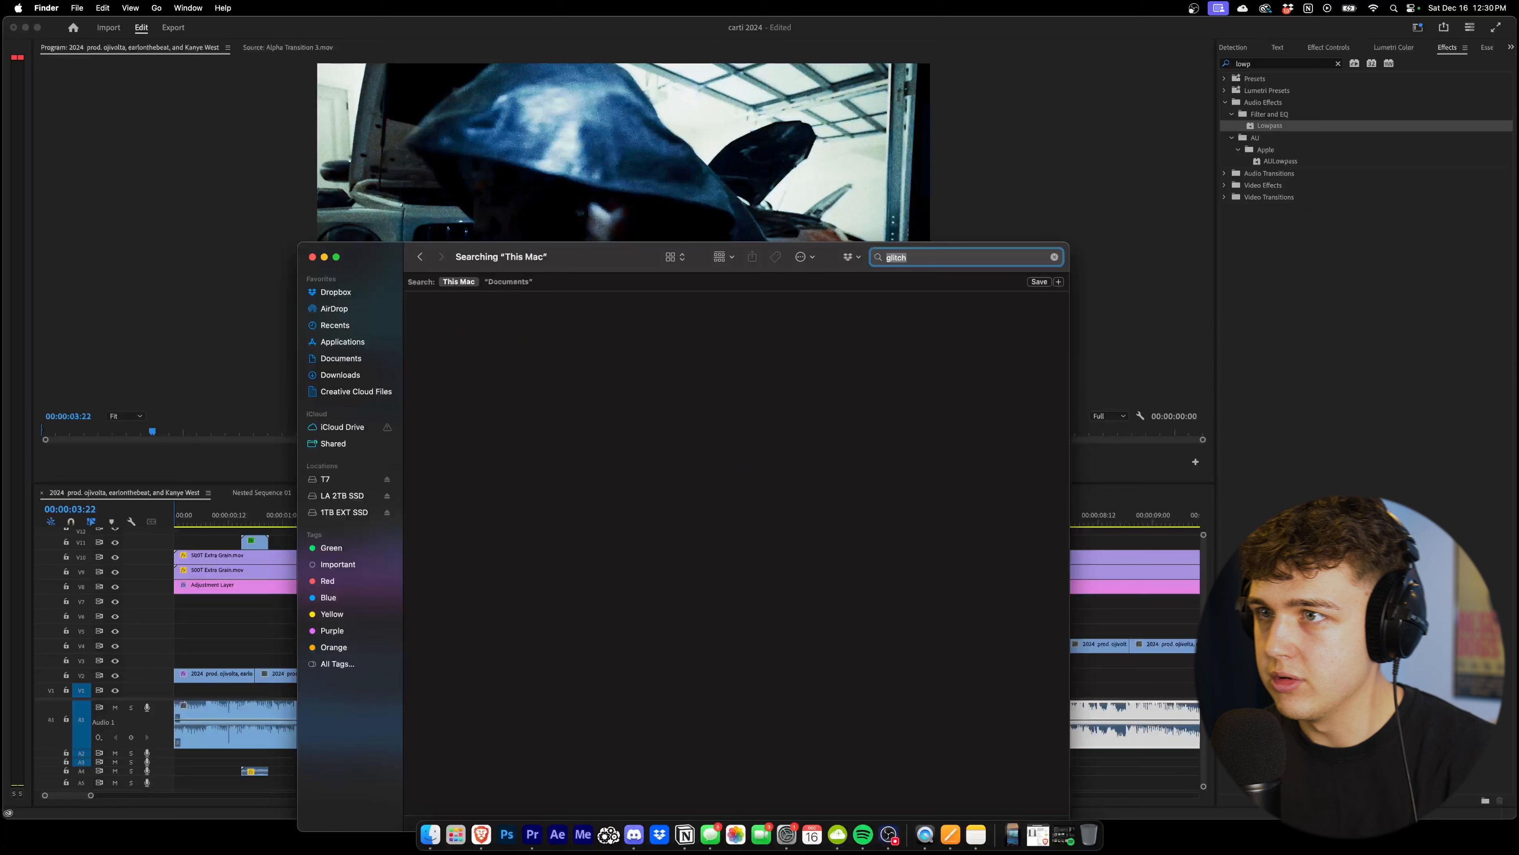
{"action": "double_click", "coordinate": [663, 558]}
{"action": "left_click_drag", "start_coordinate": [1019, 479], "coordinate": [1120, 776]}
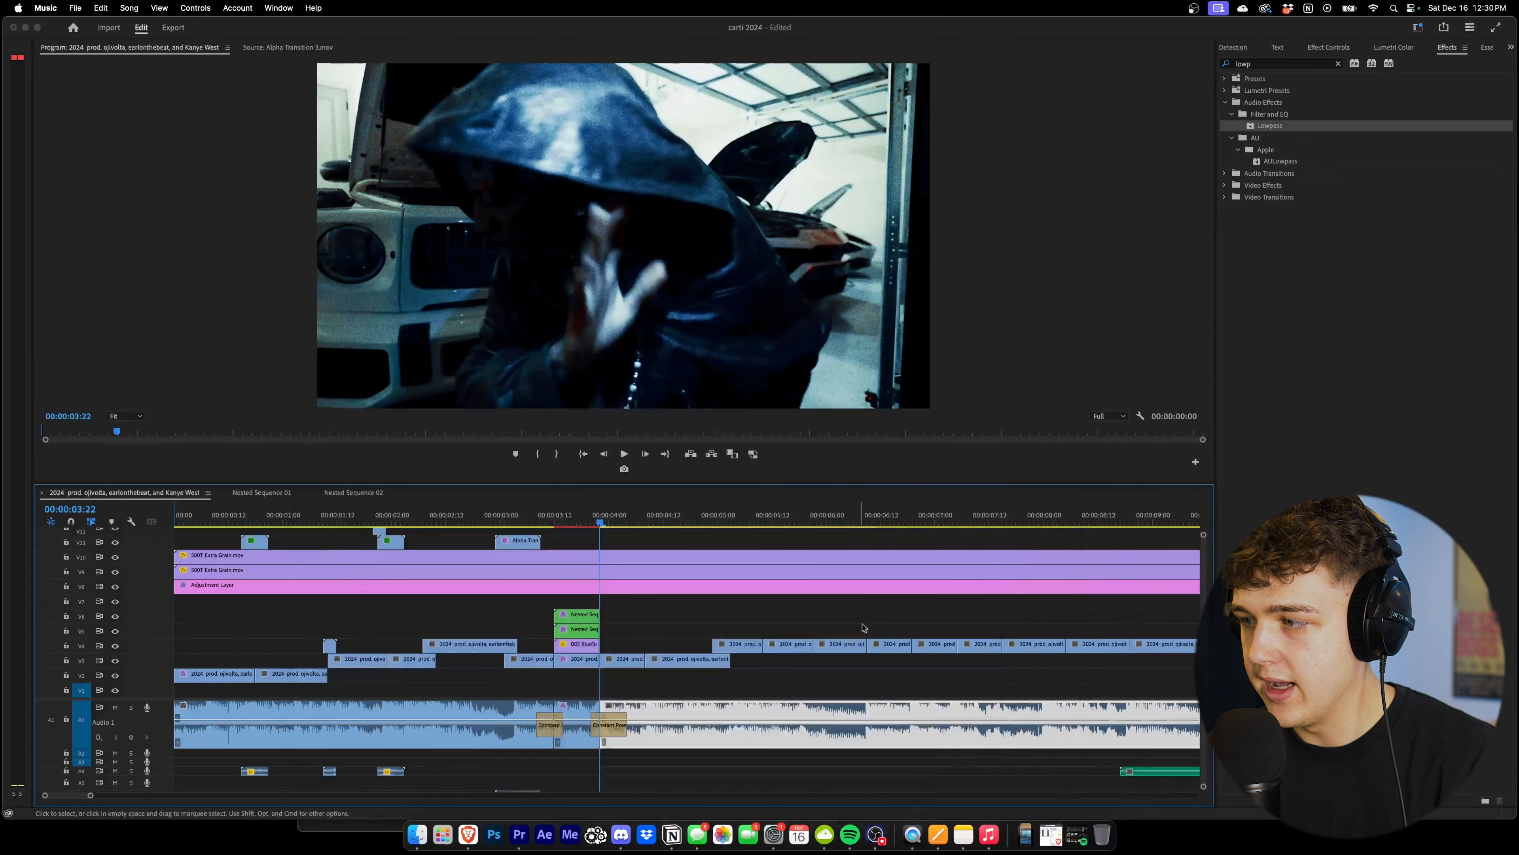
Dismiss the Music player, audition Glitch004.wav, and add a second glitch sound to the timeline
{"action": "left_click", "coordinate": [989, 835]}
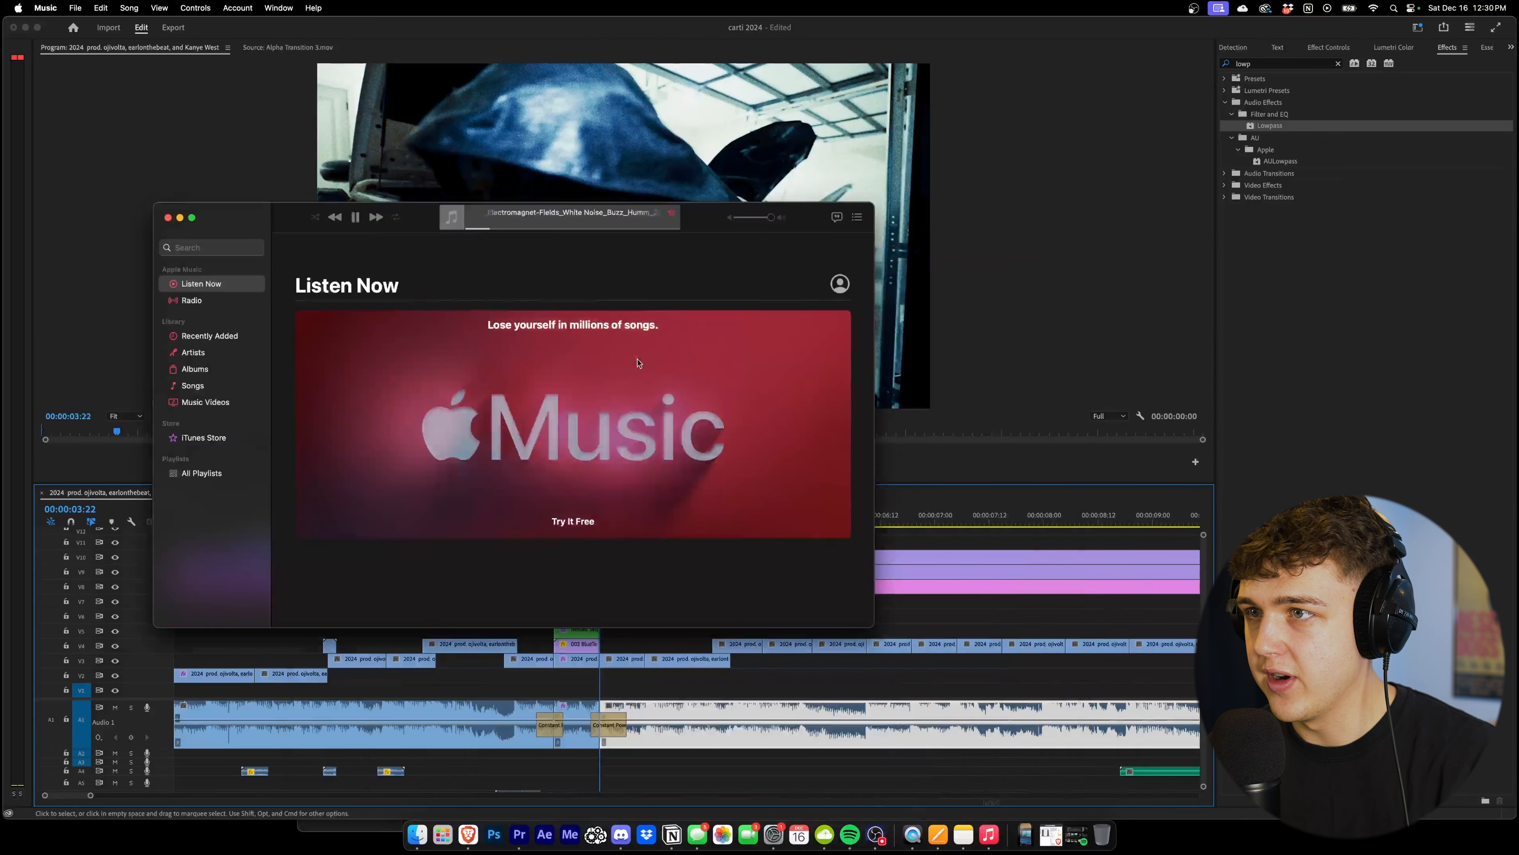
{"action": "left_click", "coordinate": [180, 218]}
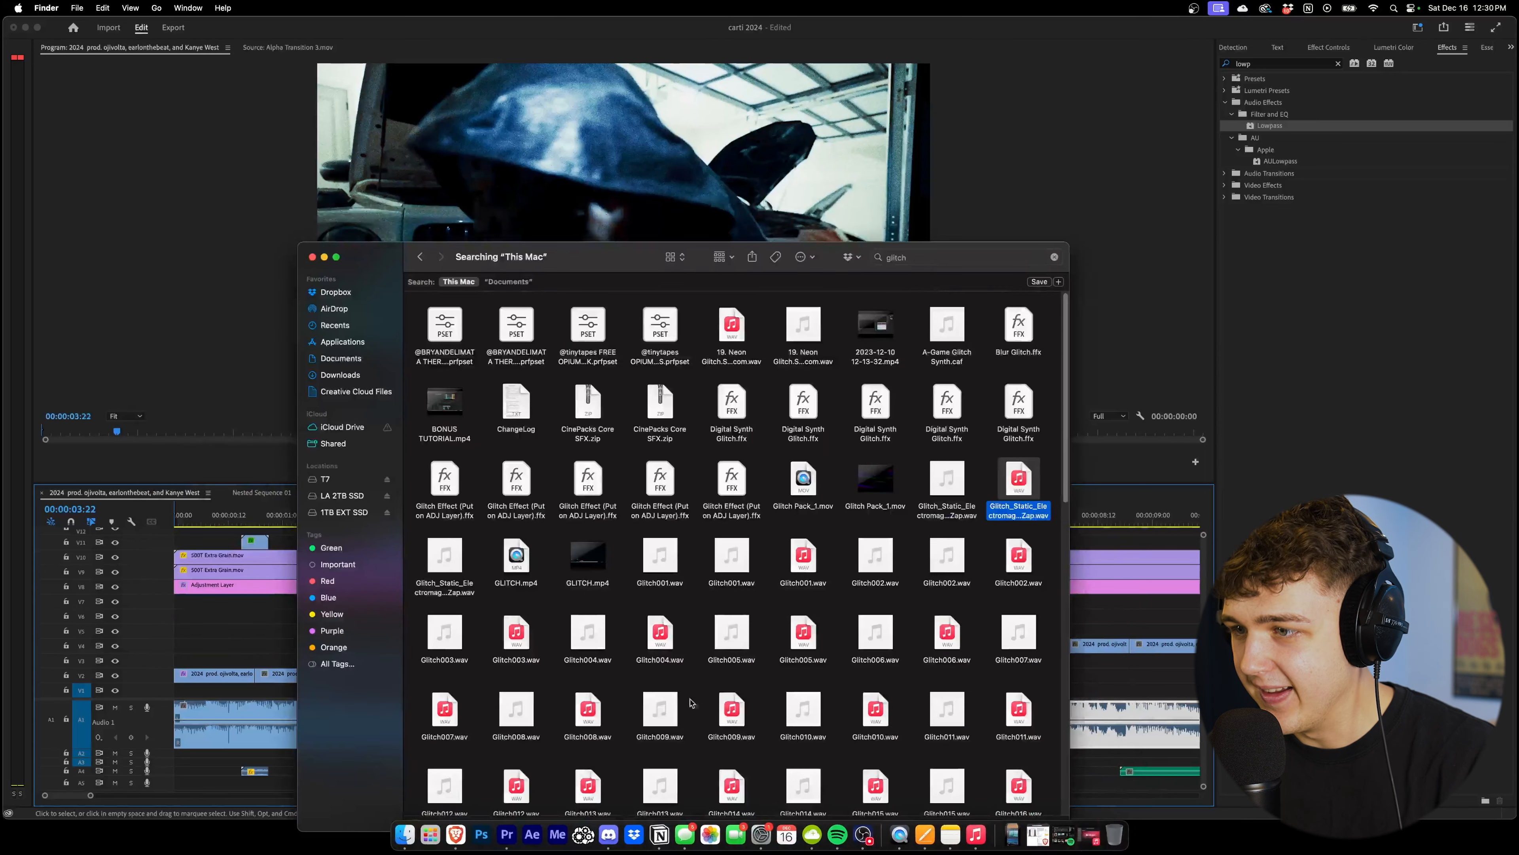
{"action": "double_click", "coordinate": [668, 651]}
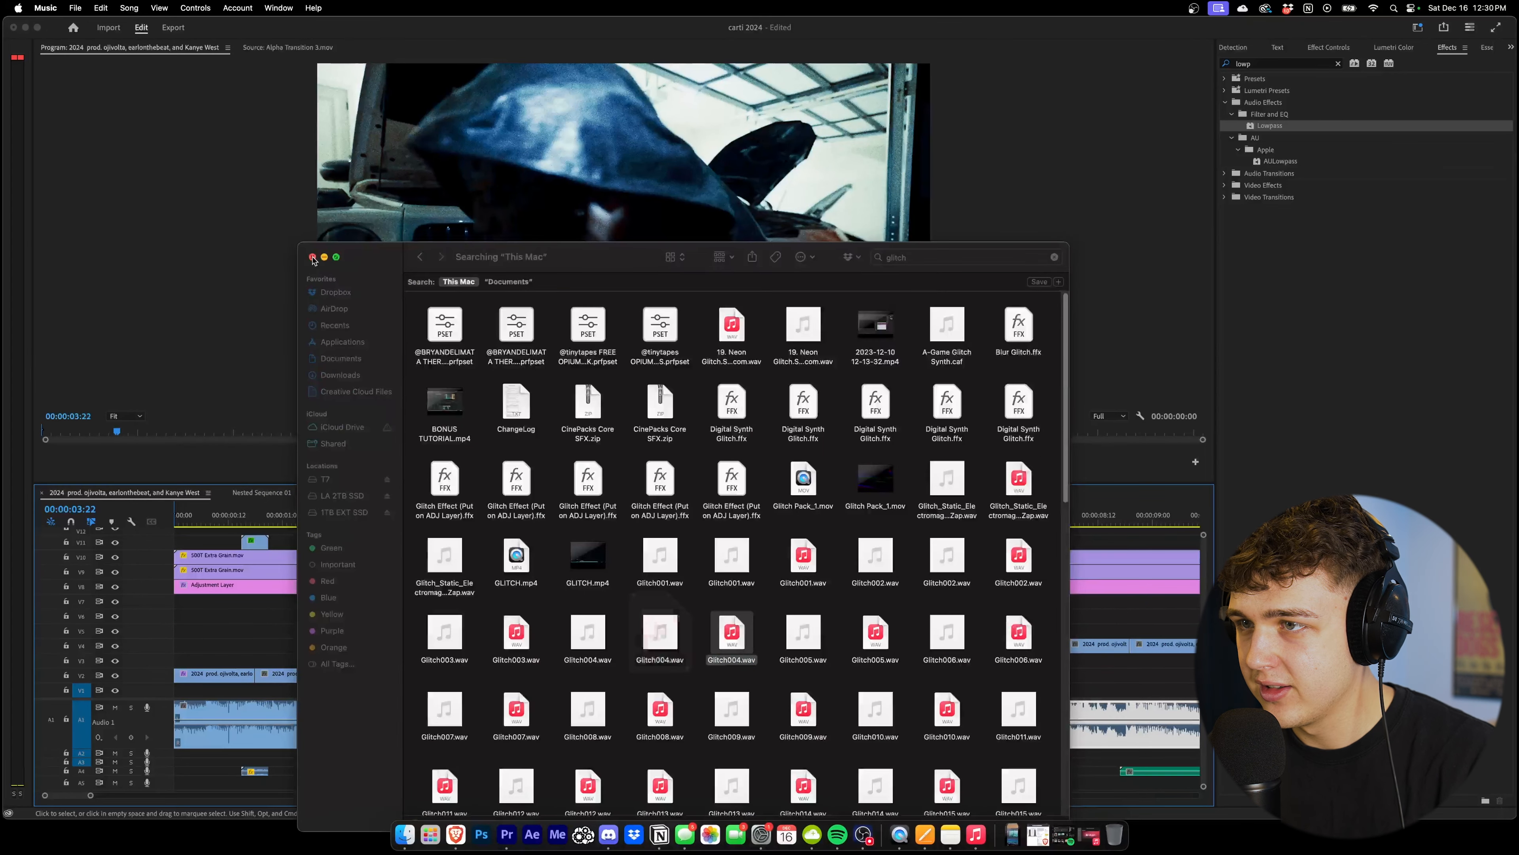
{"action": "left_click", "coordinate": [313, 258]}
{"action": "left_click", "coordinate": [411, 836]}
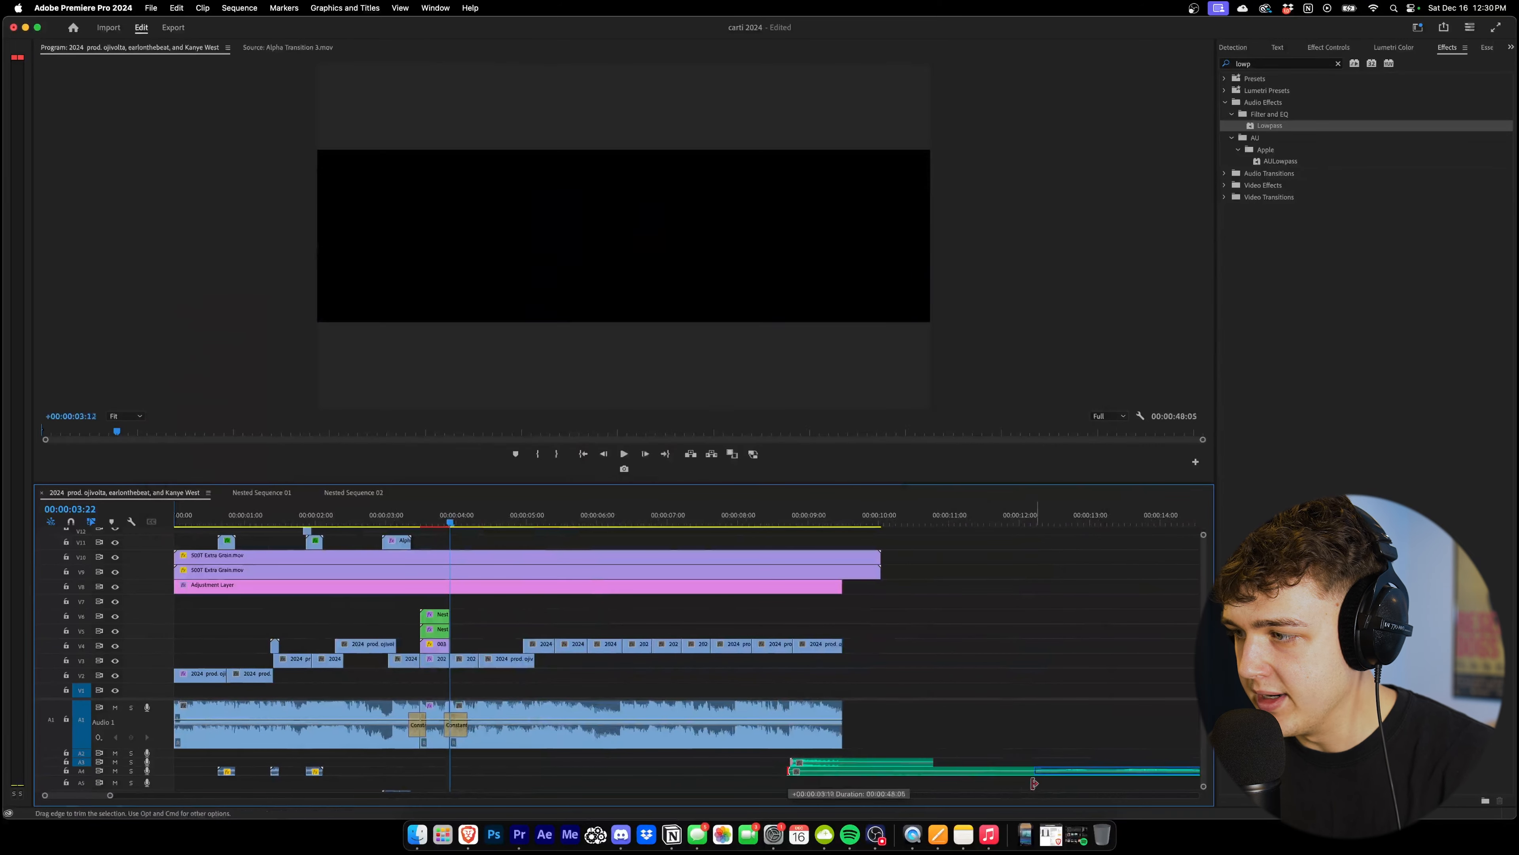
Shorten the long static sound and position both glitch sounds under the nested picture-in-picture section
{"action": "left_click_drag", "start_coordinate": [1034, 781], "coordinate": [495, 773]}
{"action": "key", "text": "Delete"}
{"action": "left_click_drag", "start_coordinate": [829, 763], "coordinate": [455, 766]}
{"action": "scroll", "coordinate": [455, 769], "scroll_direction": "up", "scroll_amount": 2}
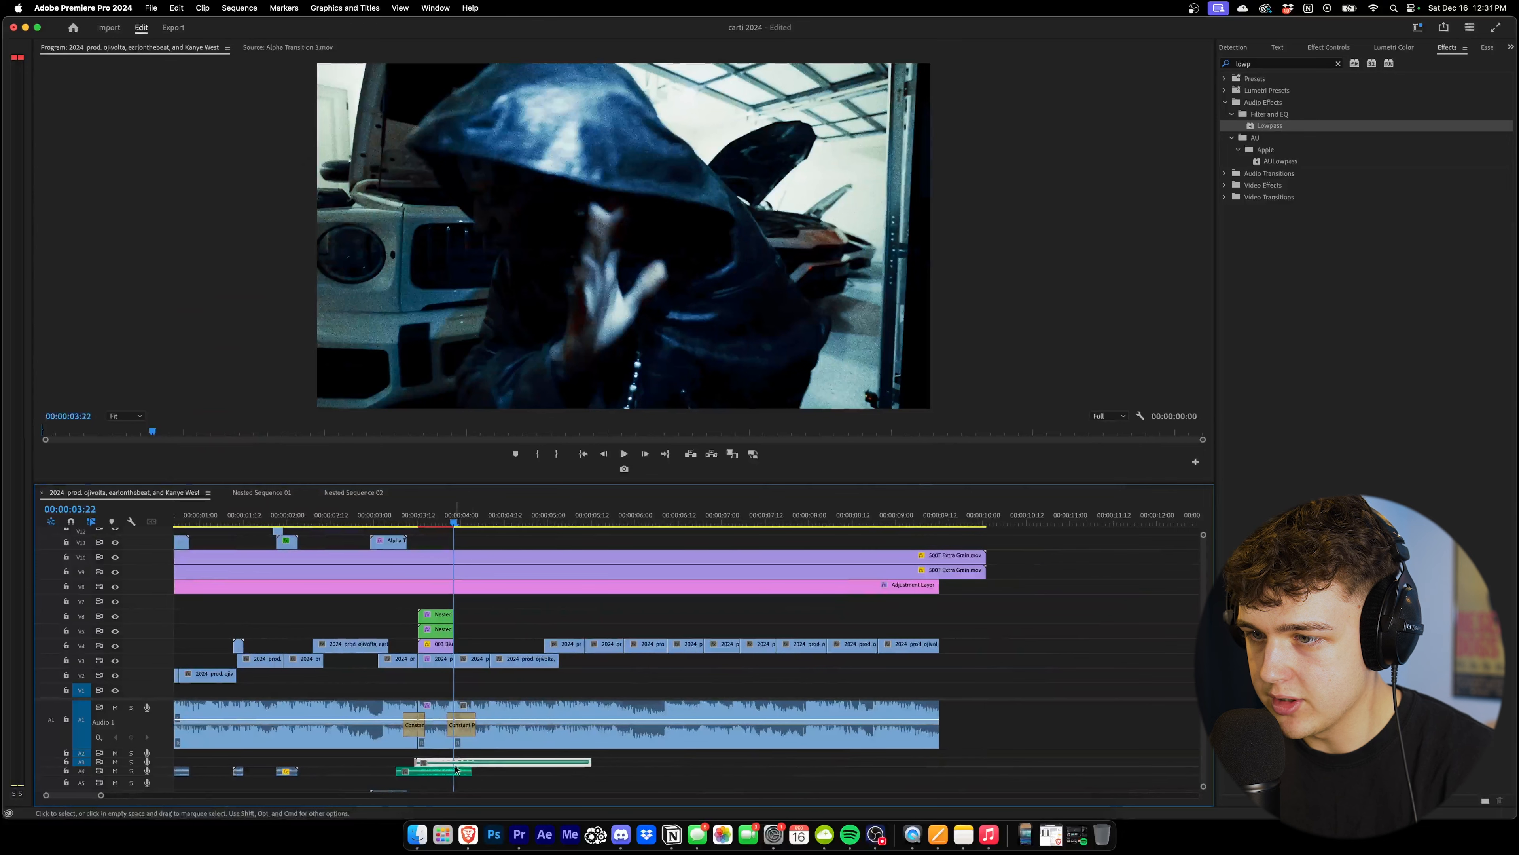
Adjust the upper glitch sound's audio gain by -1 dB and play the section
{"action": "right_click", "coordinate": [489, 766]}
{"action": "left_click", "coordinate": [554, 645]}
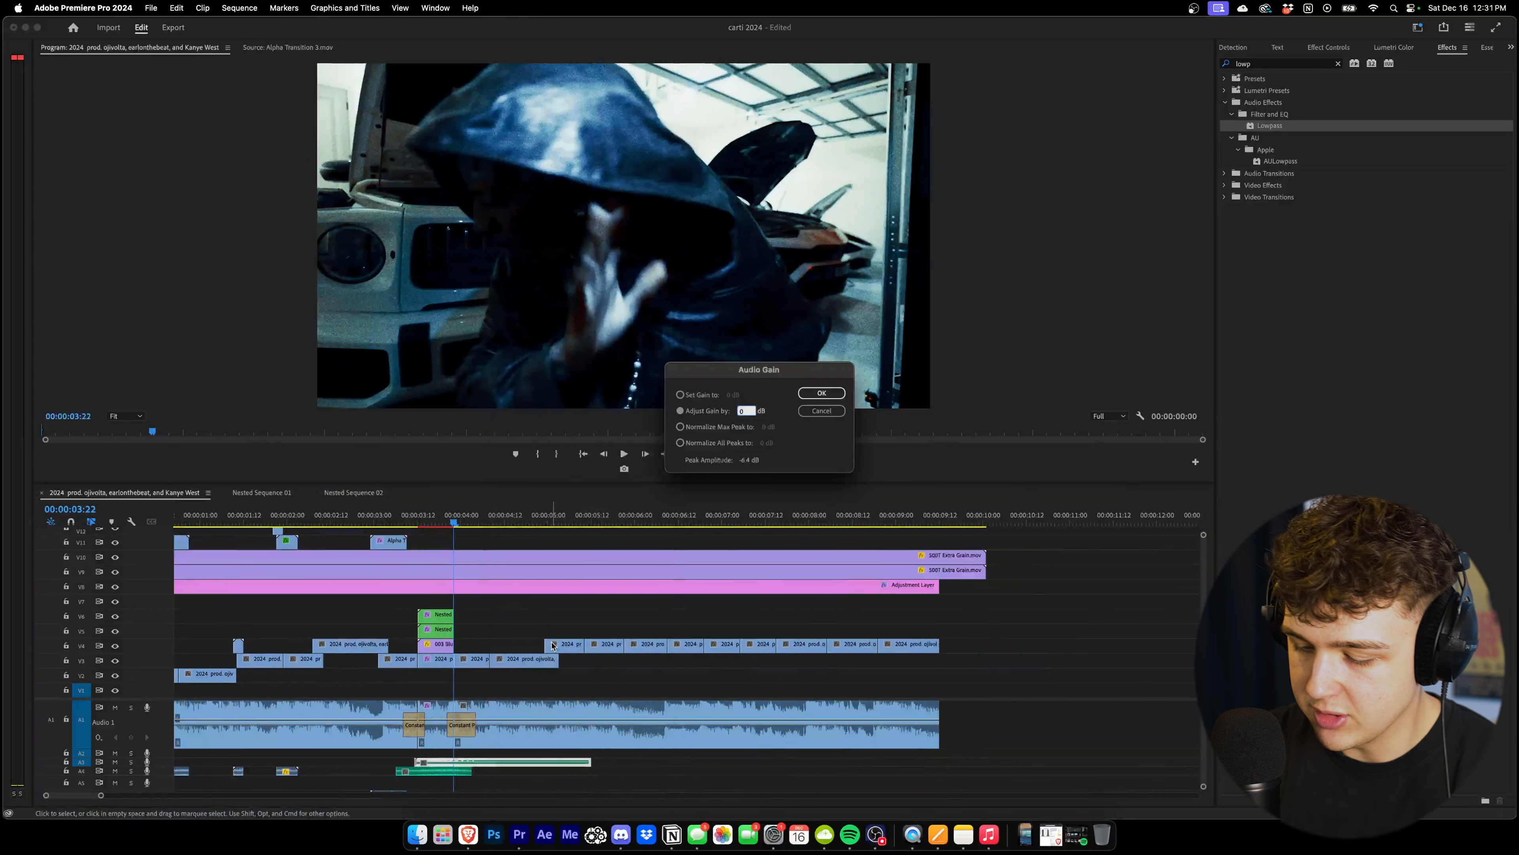
{"action": "type", "text": "-1"}
{"action": "key", "text": "Return"}
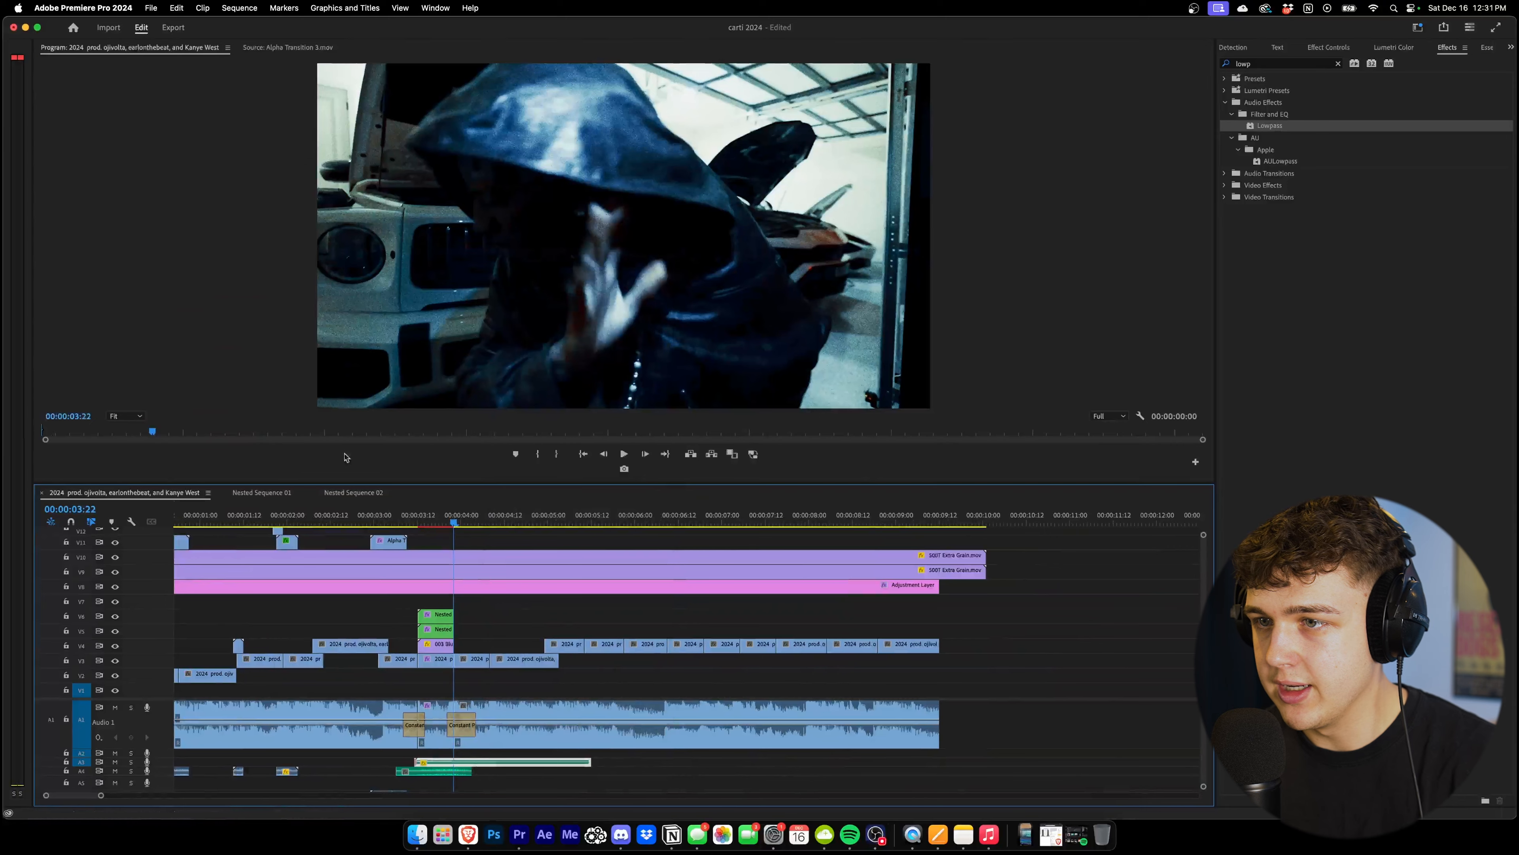
{"action": "key", "text": "space"}
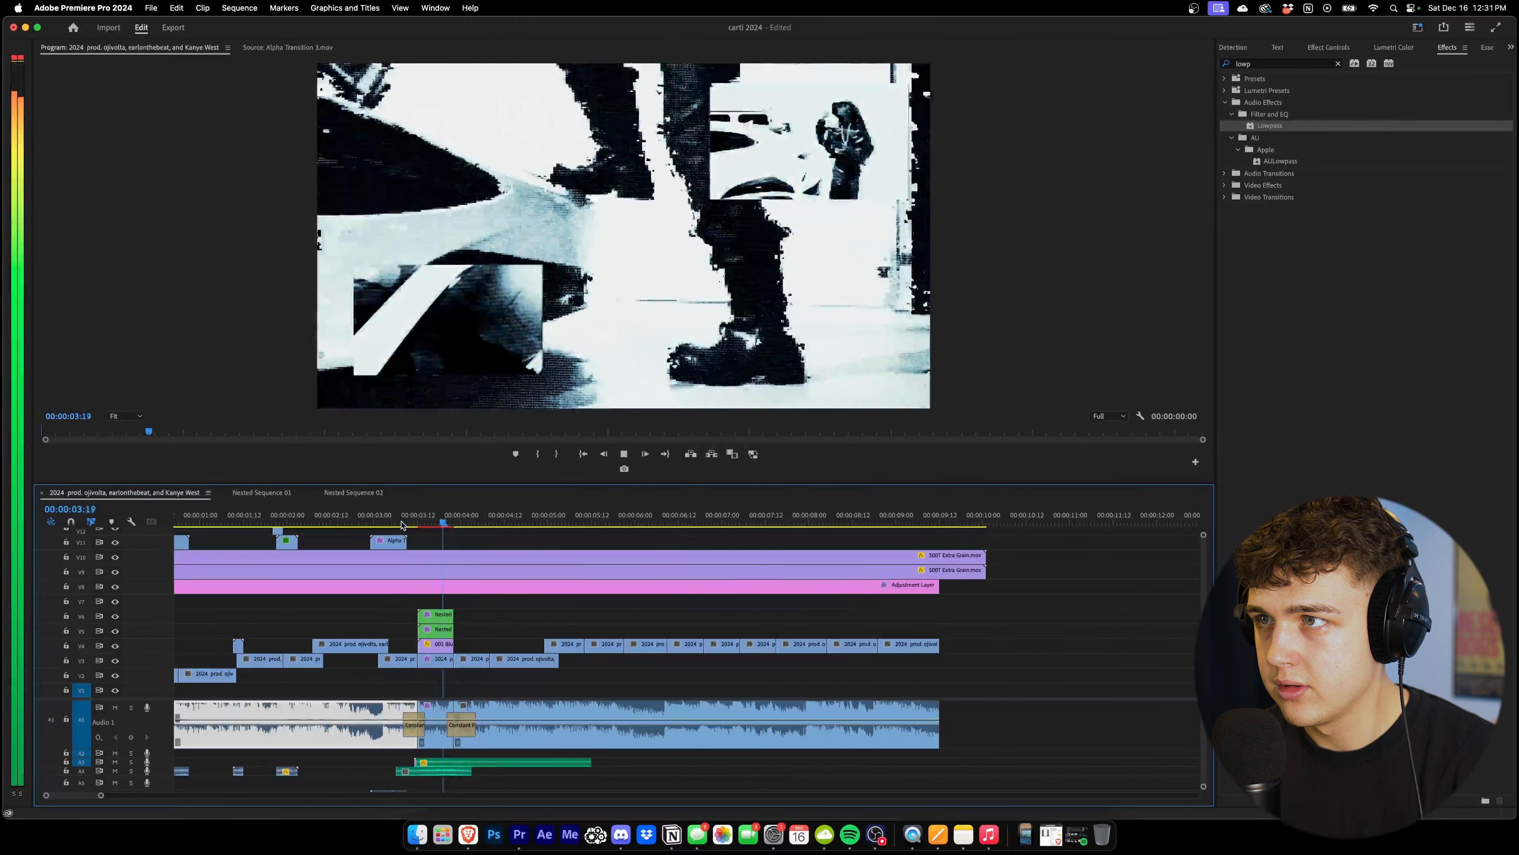
Duplicate the Alpha Transition 2.mov overlays onto the cuts at about 00:00:04:08 and 00:00:05:00 and preview them
{"action": "left_click_drag", "start_coordinate": [290, 544], "coordinate": [497, 542]}
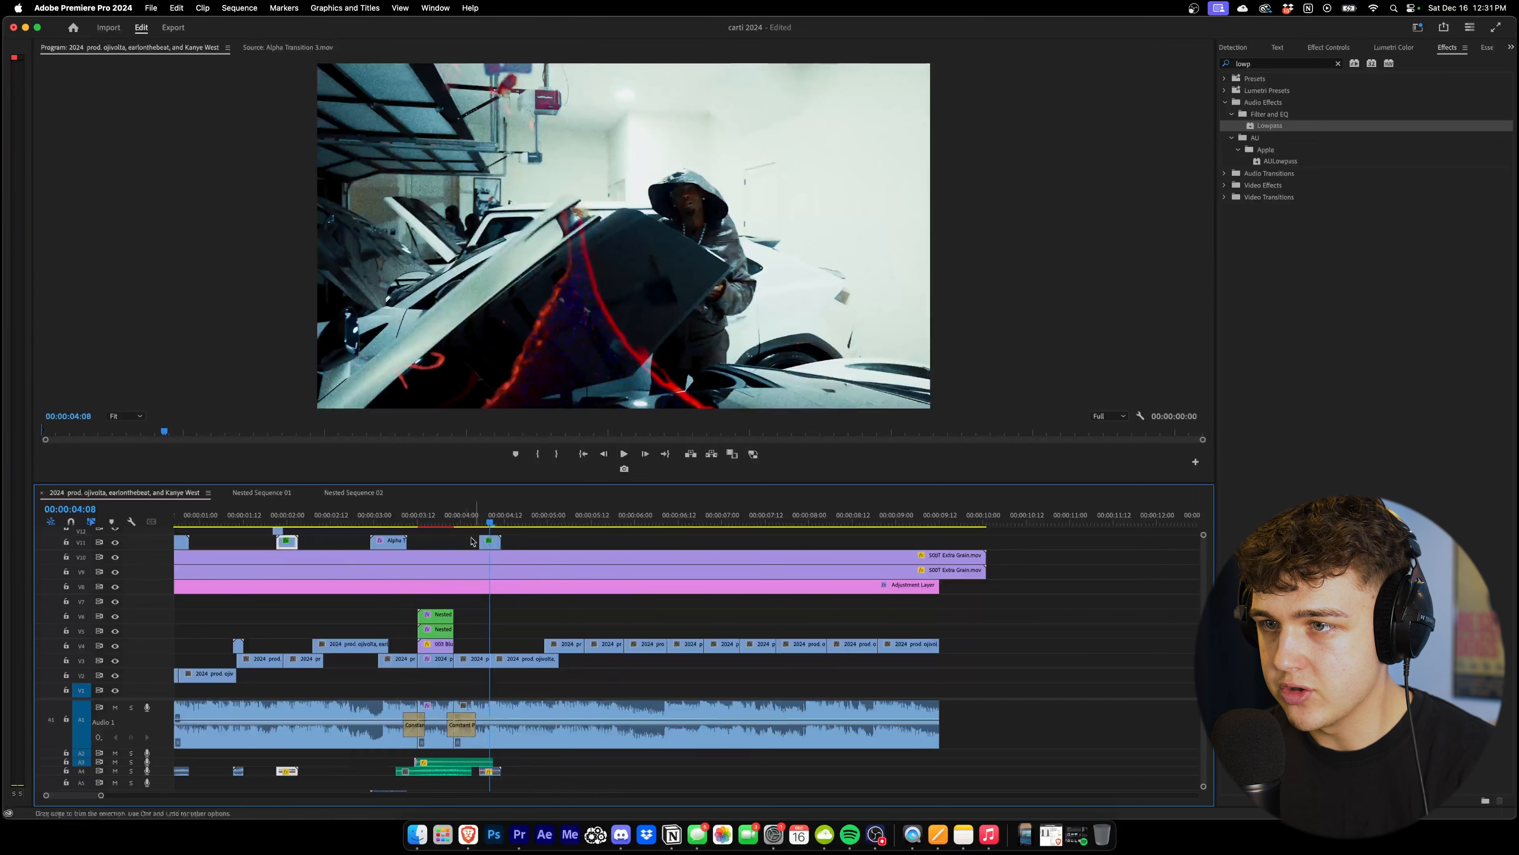
{"action": "left_click_drag", "start_coordinate": [183, 546], "coordinate": [552, 542]}
{"action": "left_click_drag", "start_coordinate": [492, 521], "coordinate": [483, 522]}
{"action": "key", "text": "space"}
Move the Alpha Transition 2.mov overlay at about 00:00:04:07 toward the frame's lower left and play the transition
{"action": "left_click", "coordinate": [487, 521]}
{"action": "left_click", "coordinate": [489, 542]}
{"action": "left_click", "coordinate": [1353, 47]}
{"action": "left_click", "coordinate": [1267, 95]}
{"action": "left_click_drag", "start_coordinate": [667, 255], "coordinate": [480, 304]}
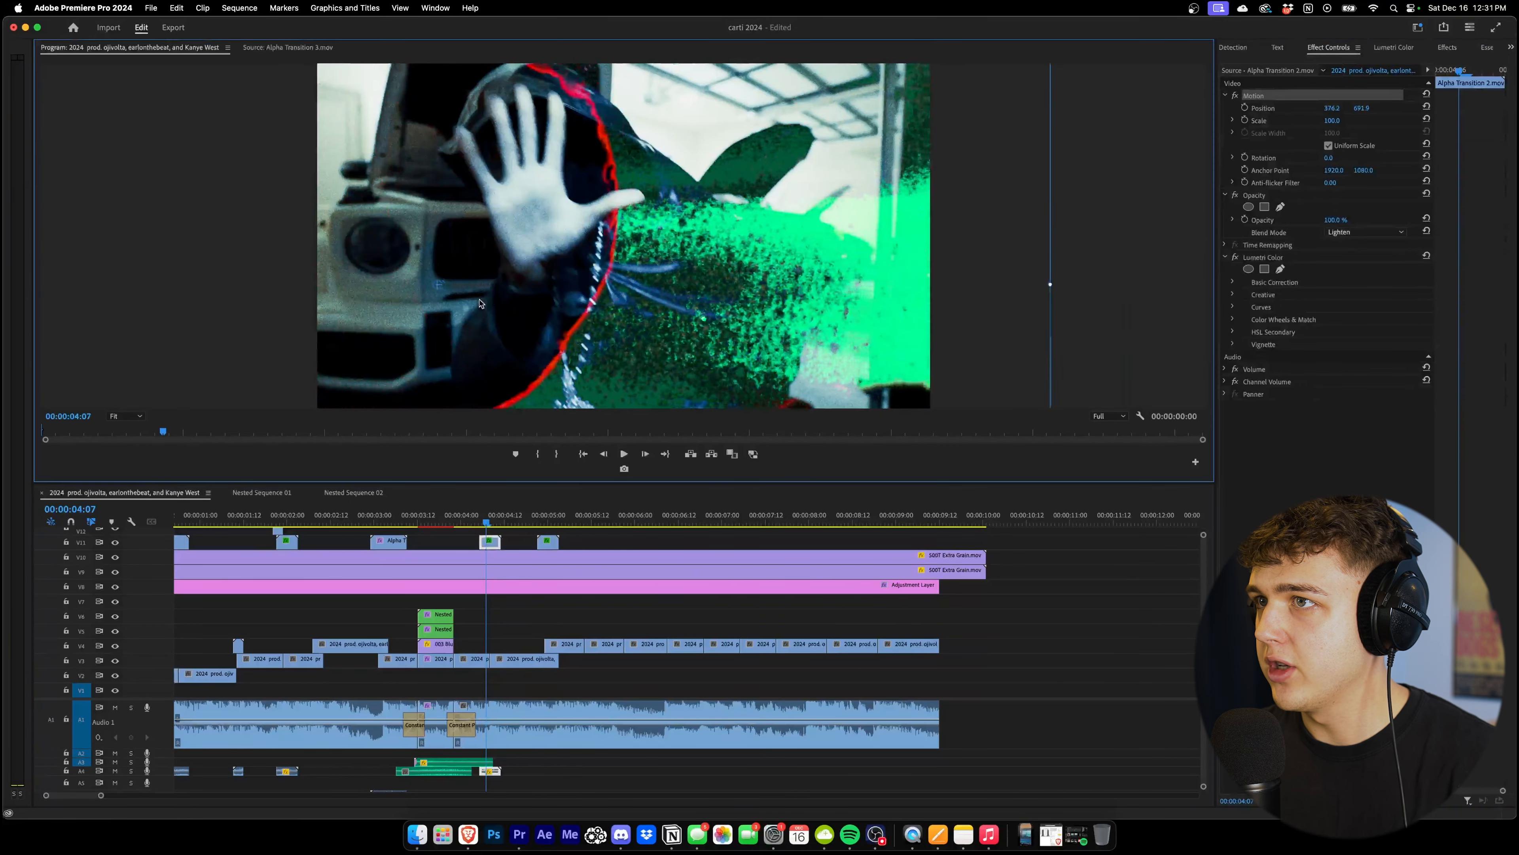
{"action": "key", "text": "space"}
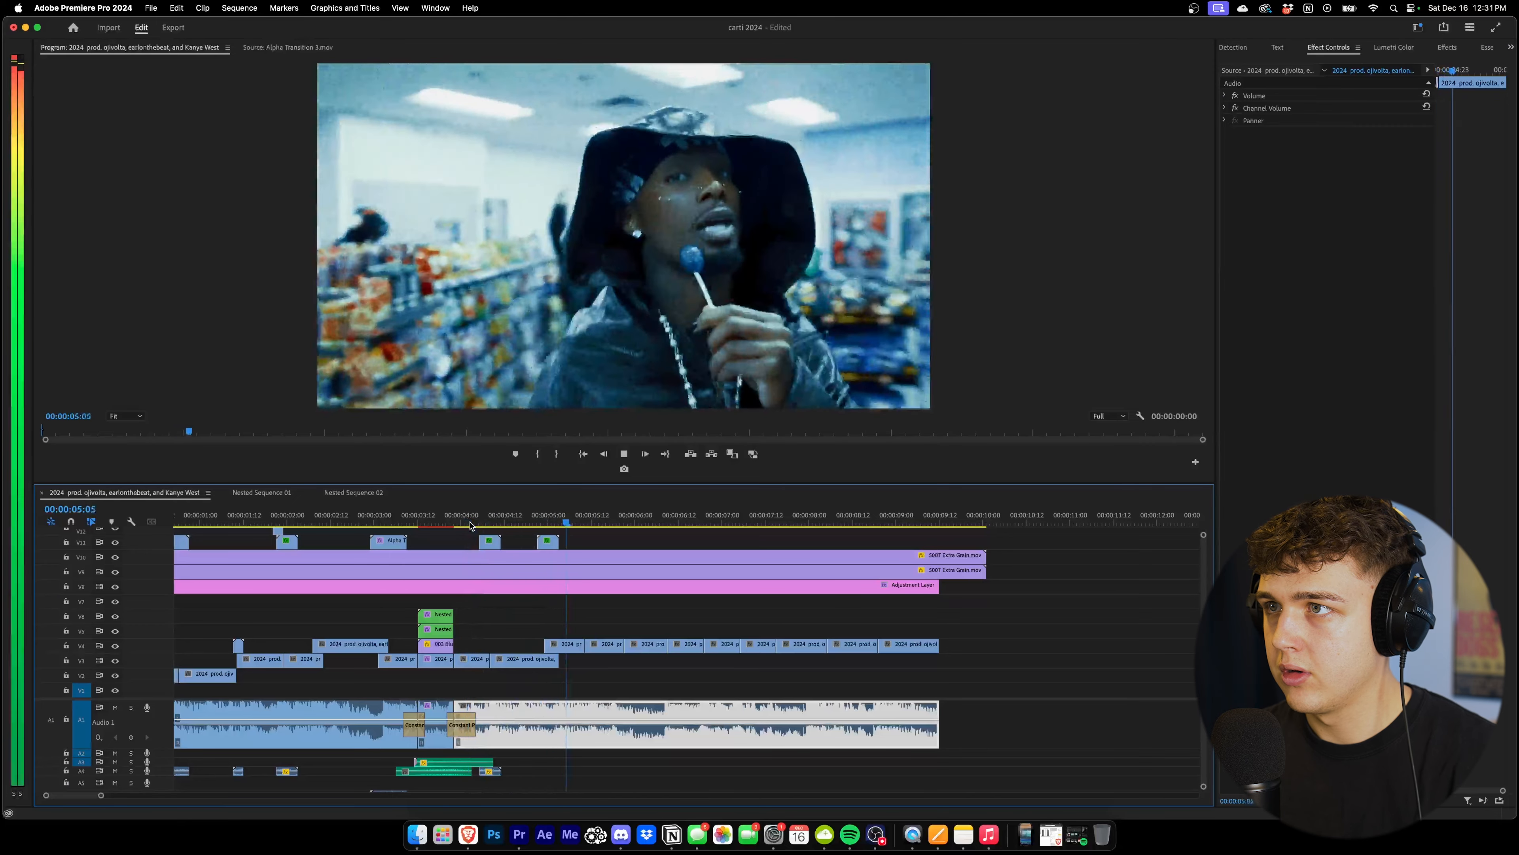
{"action": "key", "text": "space"}
Duplicate the alpha transition overlays onto the following cuts at about 00:00:05:21, 00:00:06:09 and 00:00:06:19
{"action": "left_click_drag", "start_coordinate": [277, 531], "coordinate": [618, 538]}
{"action": "key", "text": "space"}
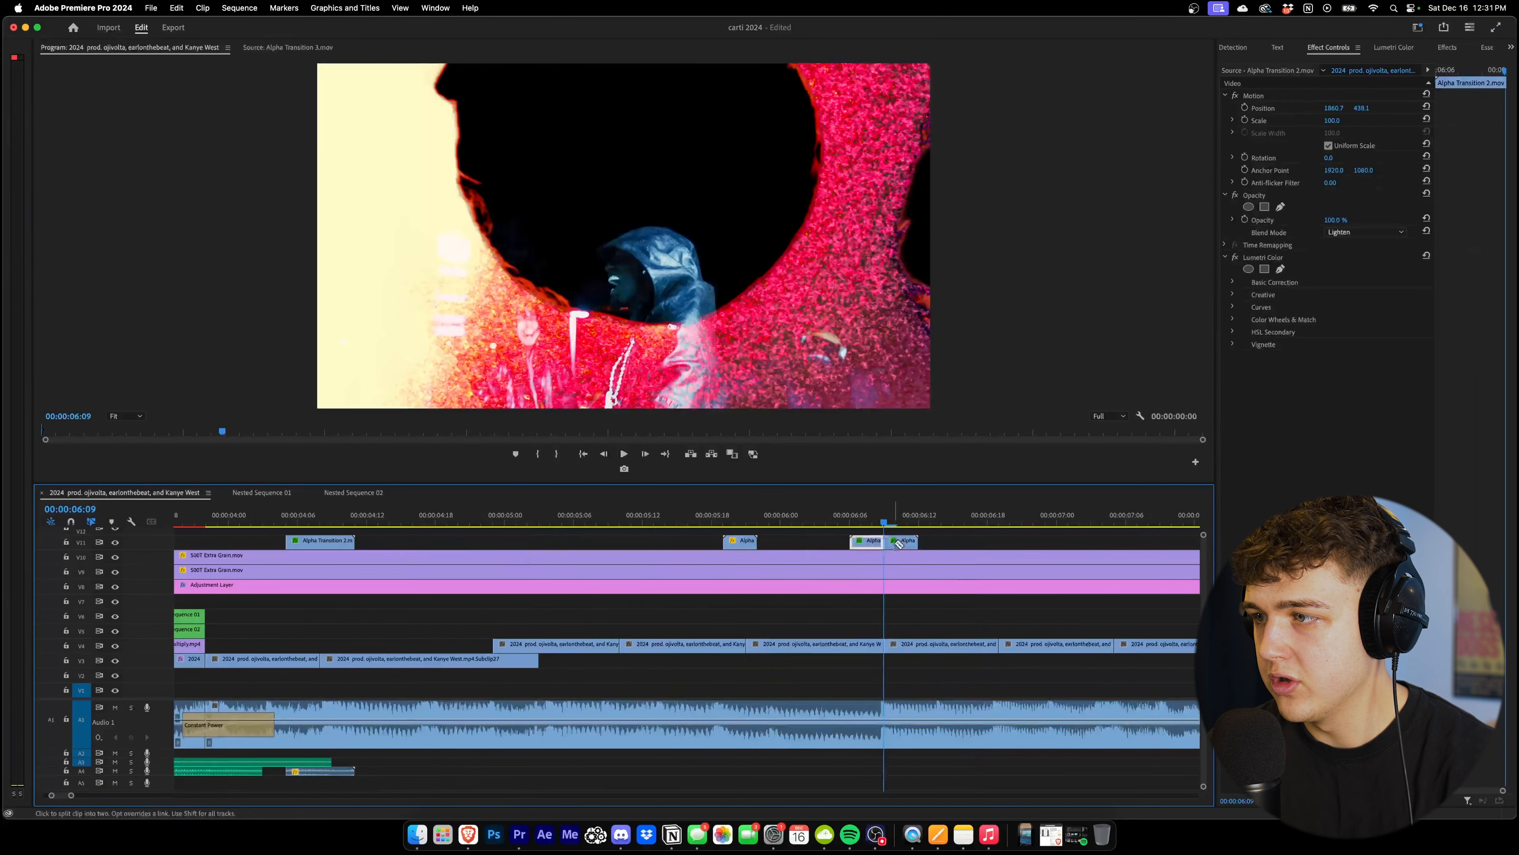
{"action": "scroll", "coordinate": [957, 552], "scroll_direction": "down", "scroll_amount": 2}
{"action": "scroll", "coordinate": [898, 552], "scroll_direction": "right", "scroll_amount": 3}
{"action": "scroll", "coordinate": [862, 551], "scroll_direction": "right", "scroll_amount": 1}
Shift the overlay slightly earlier to align with the cut at about 00:00:06:09 and play through it
{"action": "mouse_move", "coordinate": [745, 541]}
{"action": "left_mouse_down"}
{"action": "mouse_move", "coordinate": [822, 550]}
{"action": "mouse_move", "coordinate": [718, 546]}
{"action": "left_mouse_up"}
{"action": "left_click", "coordinate": [671, 516]}
{"action": "key", "text": "space"}
{"action": "left_click", "coordinate": [679, 516]}
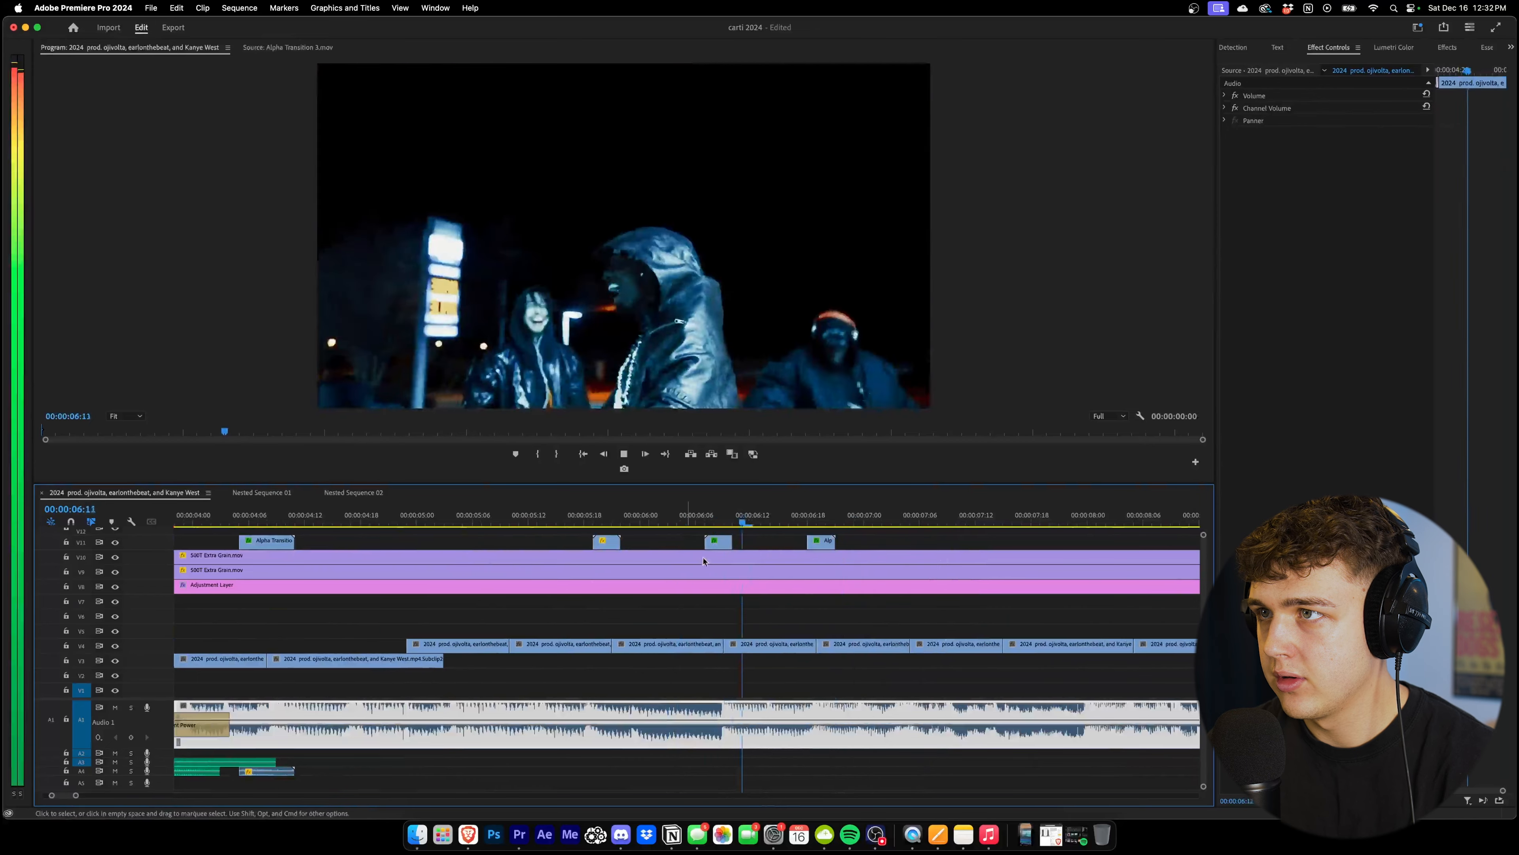
Duplicate the alpha transition overlay onto the cut at about 00:00:07:05, move it toward the frame's lower left and play the transition
{"action": "scroll", "coordinate": [763, 584], "scroll_direction": "down", "scroll_amount": 5}
{"action": "scroll", "coordinate": [508, 549], "scroll_direction": "up", "scroll_amount": 2}
{"action": "key", "text": "space"}
{"action": "left_click_drag", "start_coordinate": [517, 545], "coordinate": [595, 550]}
{"action": "left_click", "coordinate": [1276, 97]}
{"action": "left_click_drag", "start_coordinate": [788, 203], "coordinate": [361, 294]}
{"action": "left_click", "coordinate": [465, 512]}
{"action": "key", "text": "space"}
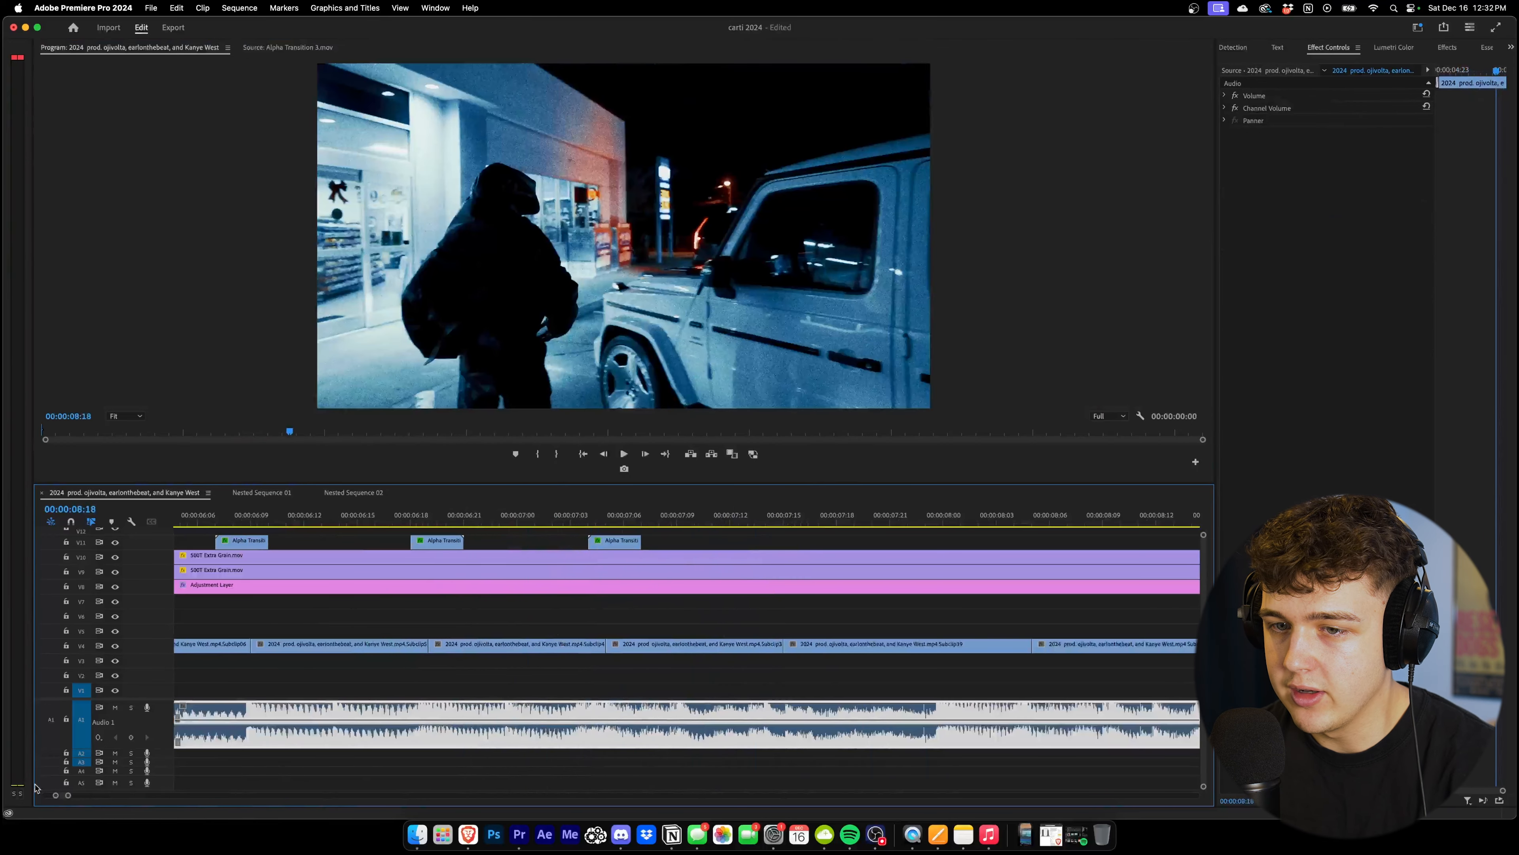
Play back the edit from its beginning, from about 00:00:08:01, and from the picture-in-picture section at 00:00:03:13
{"action": "left_click_drag", "start_coordinate": [65, 799], "coordinate": [150, 794]}
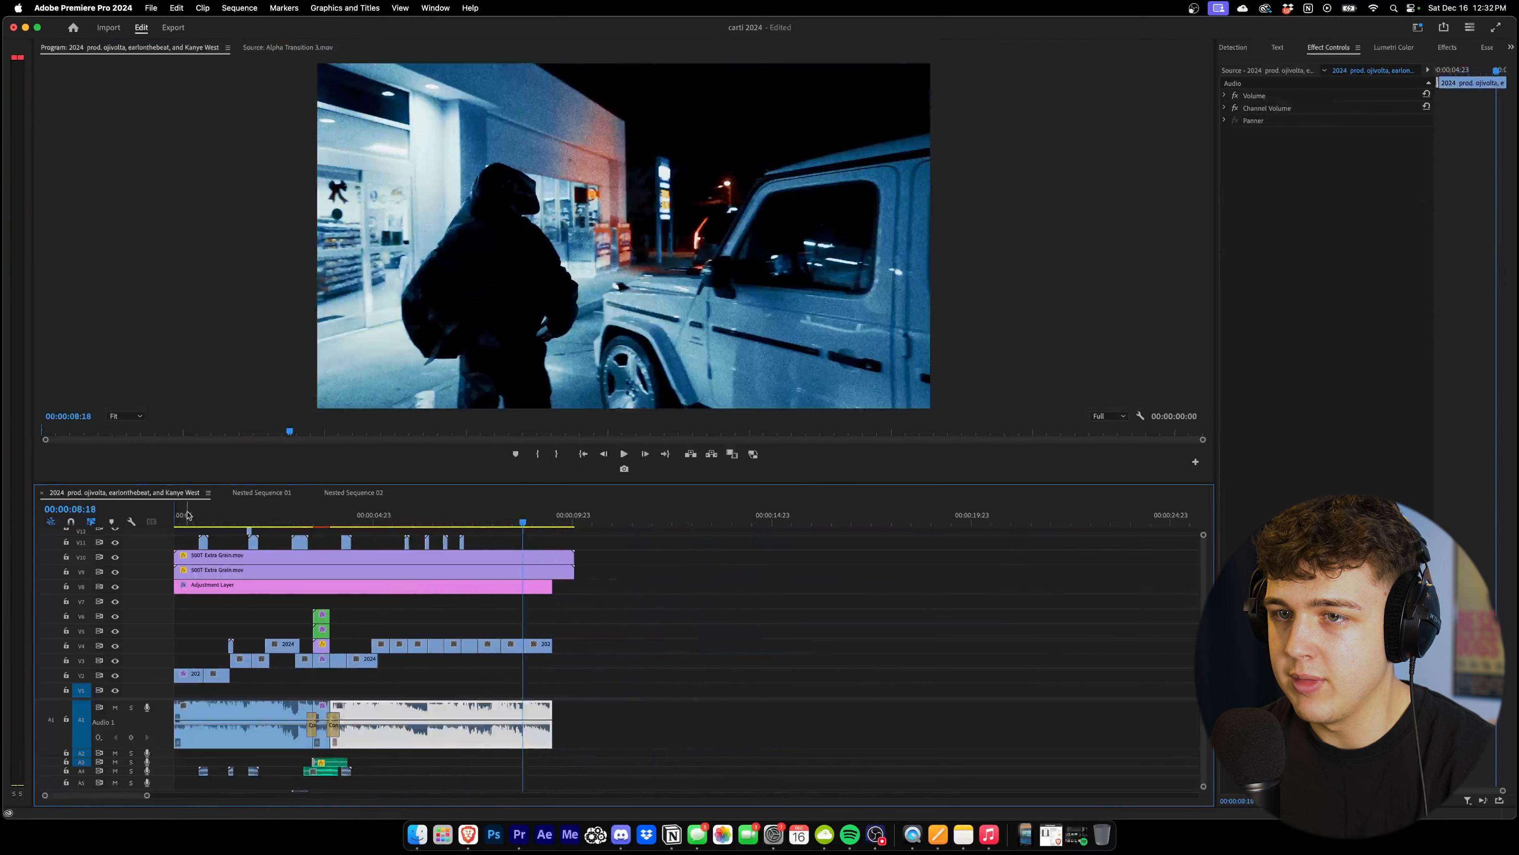
{"action": "left_click_drag", "start_coordinate": [187, 515], "coordinate": [106, 528]}
{"action": "key", "text": "space"}
{"action": "left_click", "coordinate": [322, 515]}
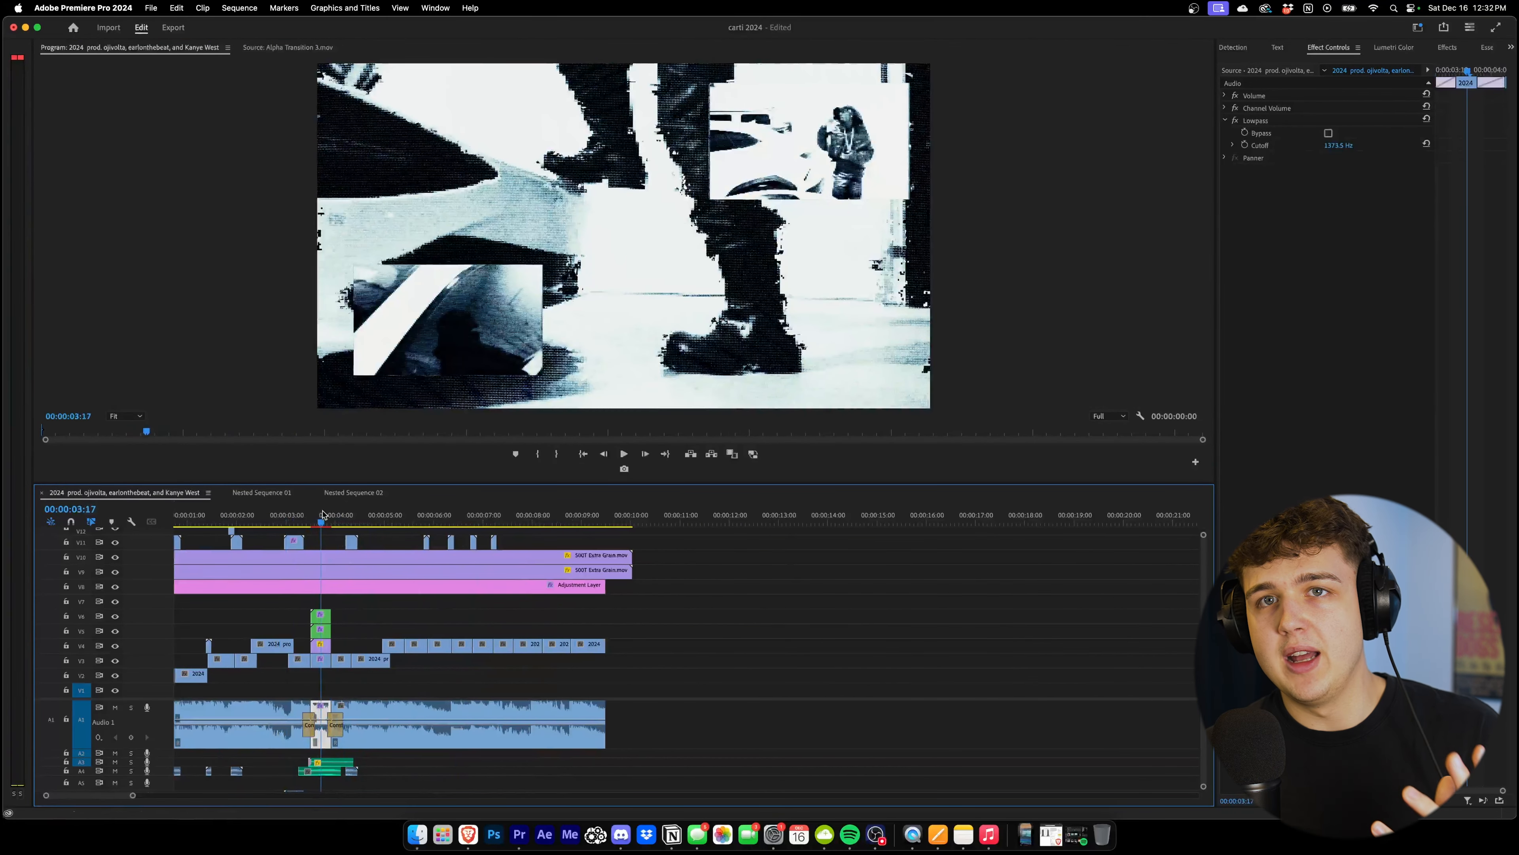
{"action": "left_click", "coordinate": [551, 520]}
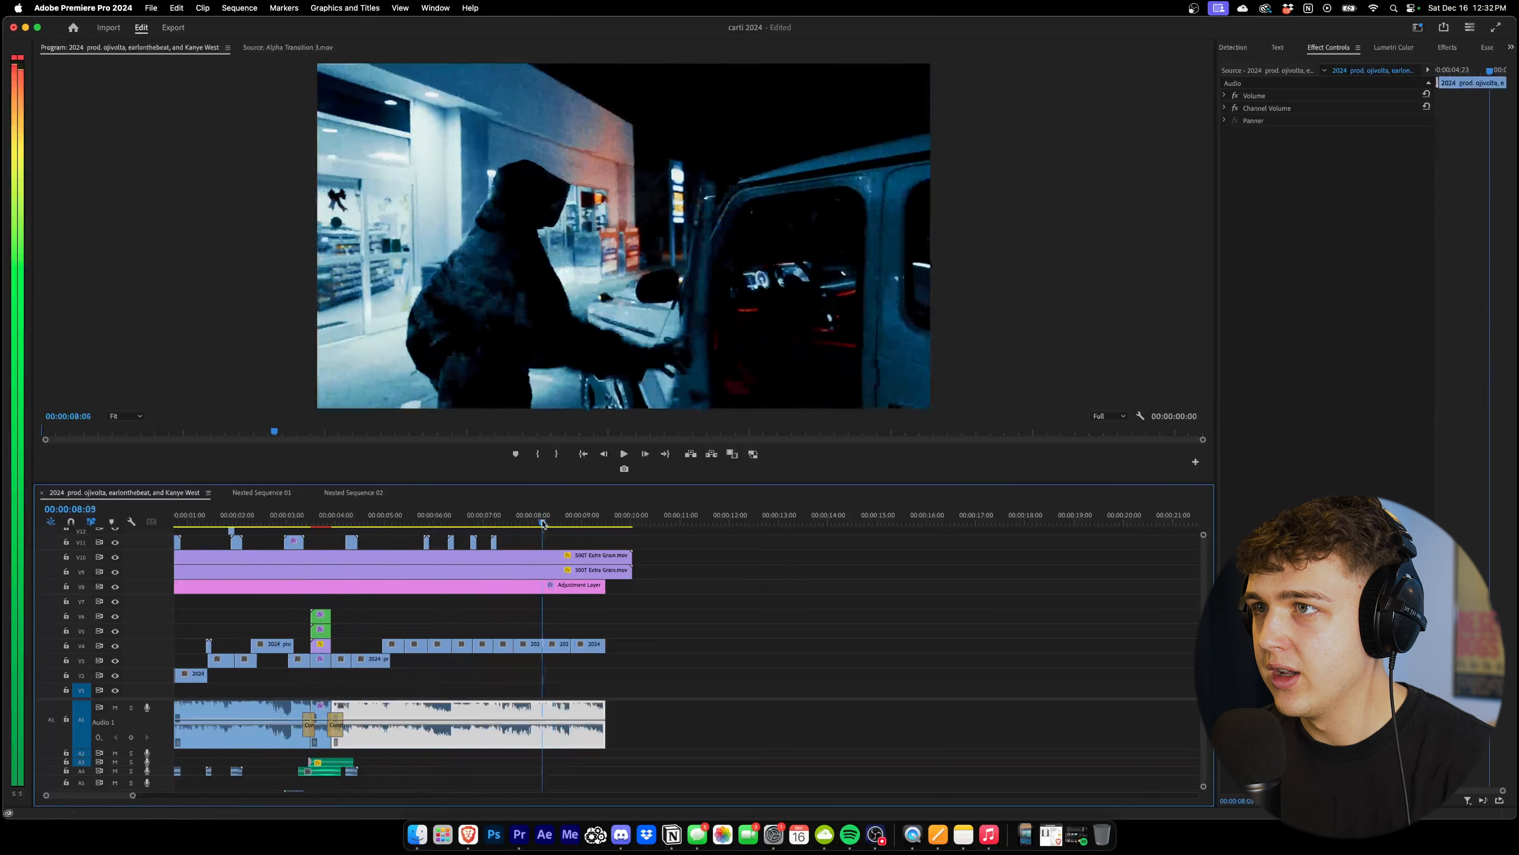
{"action": "left_click_drag", "start_coordinate": [556, 531], "coordinate": [536, 535]}
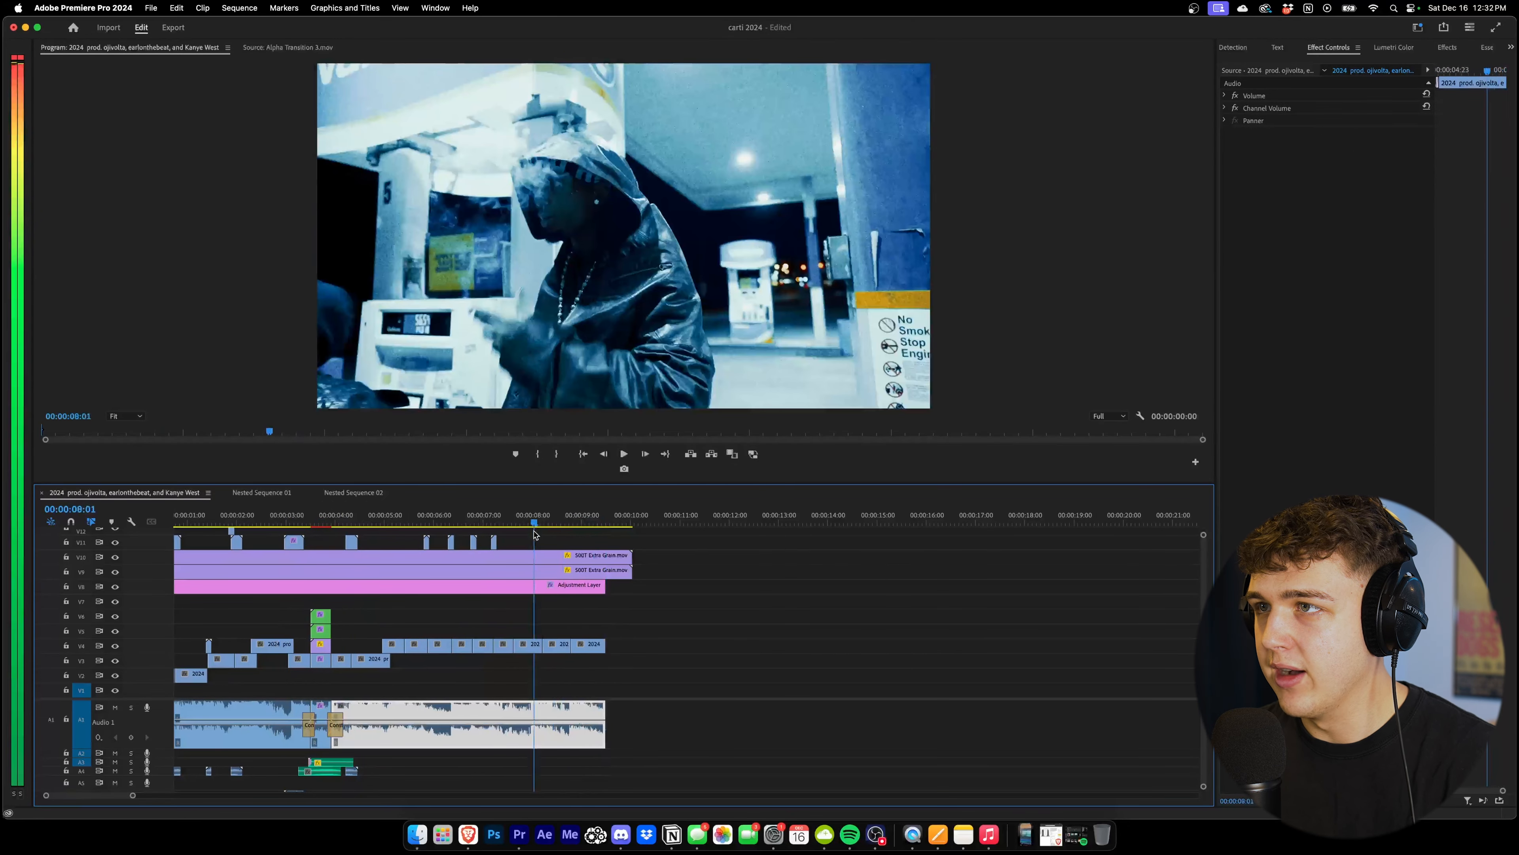
{"action": "key", "text": "space"}
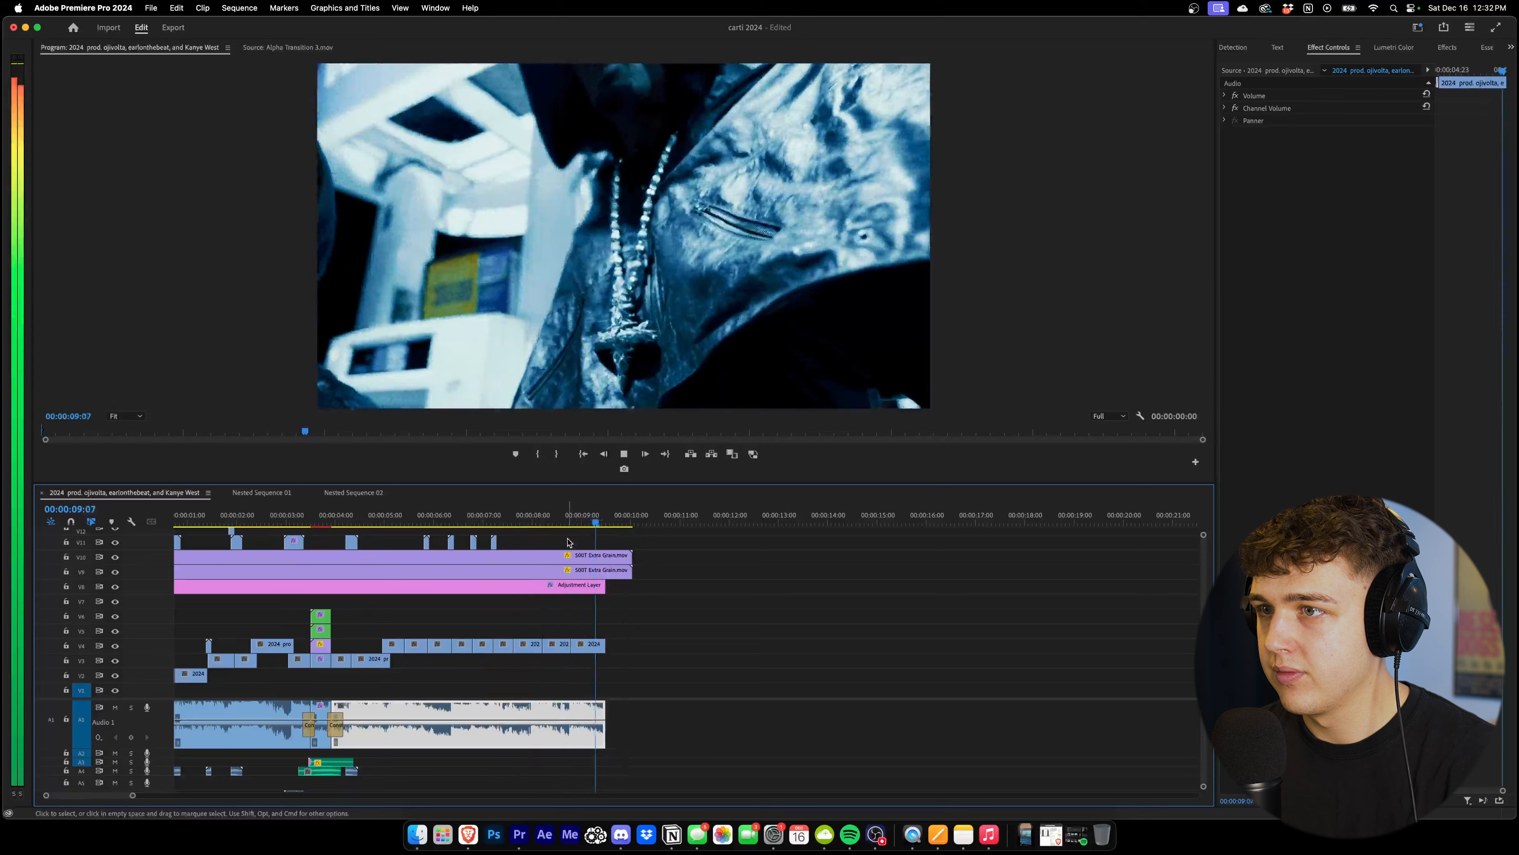
{"action": "left_click", "coordinate": [315, 526]}
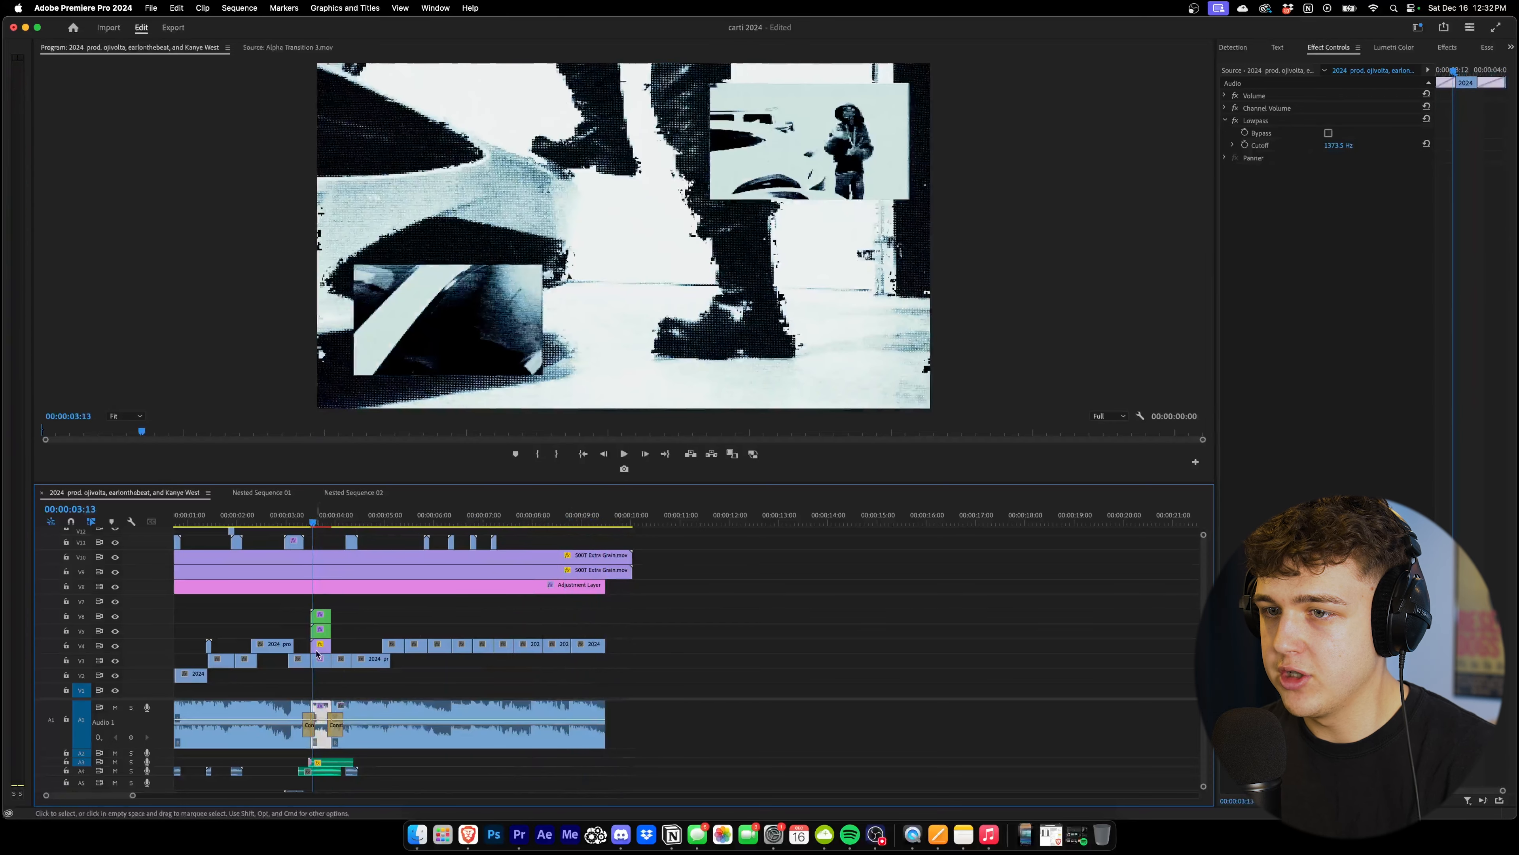
{"action": "key", "text": "space"}
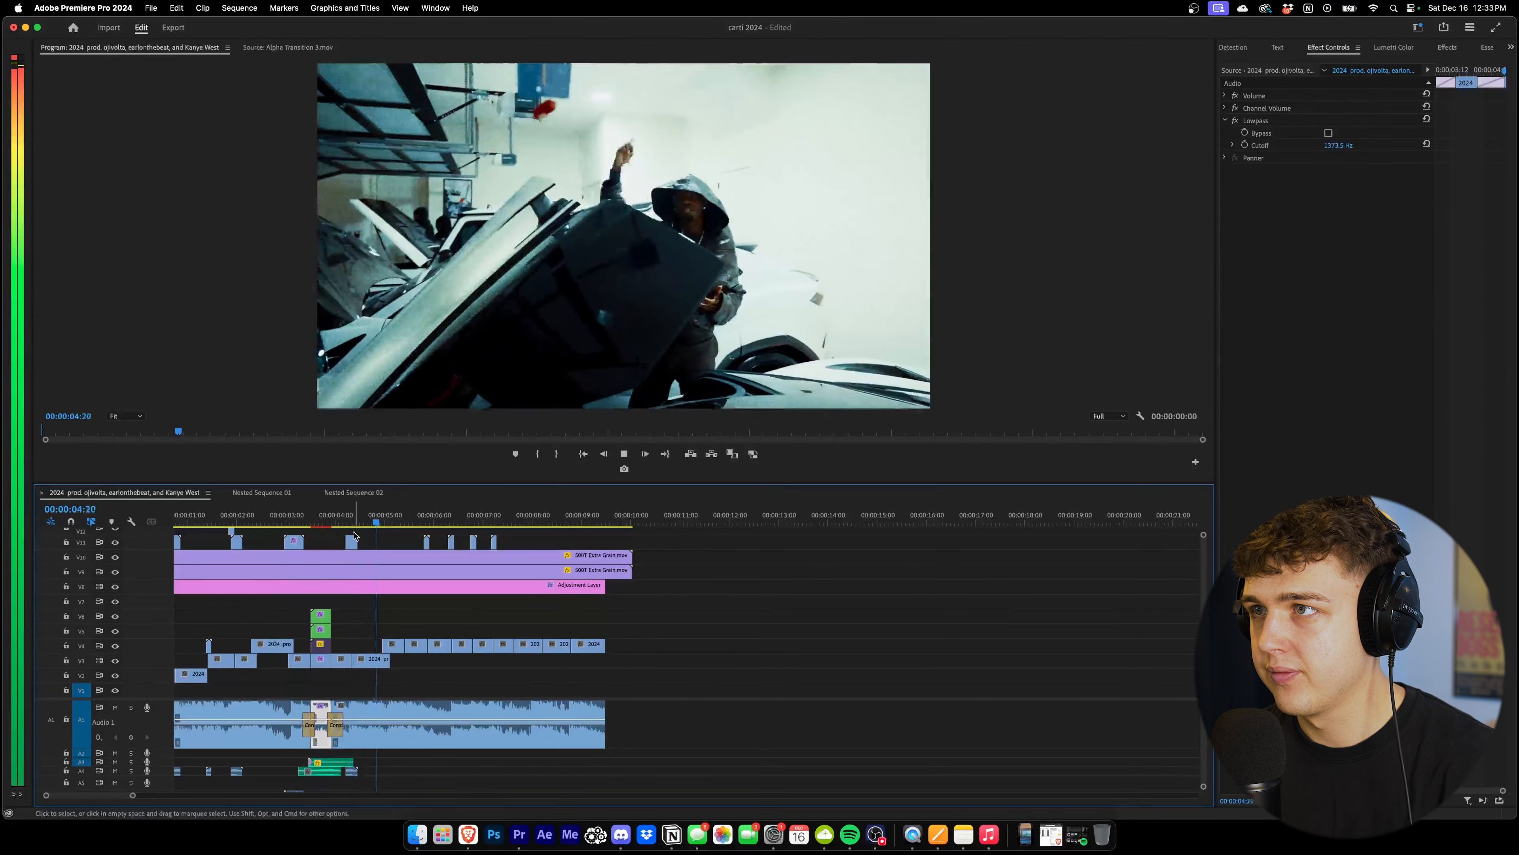
Duplicate an alpha transition overlay onto the uncovered cut at about 00:00:05:00
{"action": "left_click", "coordinate": [381, 519]}
{"action": "mouse_move", "coordinate": [383, 519]}
{"action": "left_mouse_down"}
{"action": "mouse_move", "coordinate": [398, 544]}
{"action": "mouse_move", "coordinate": [383, 544]}
{"action": "left_mouse_up"}
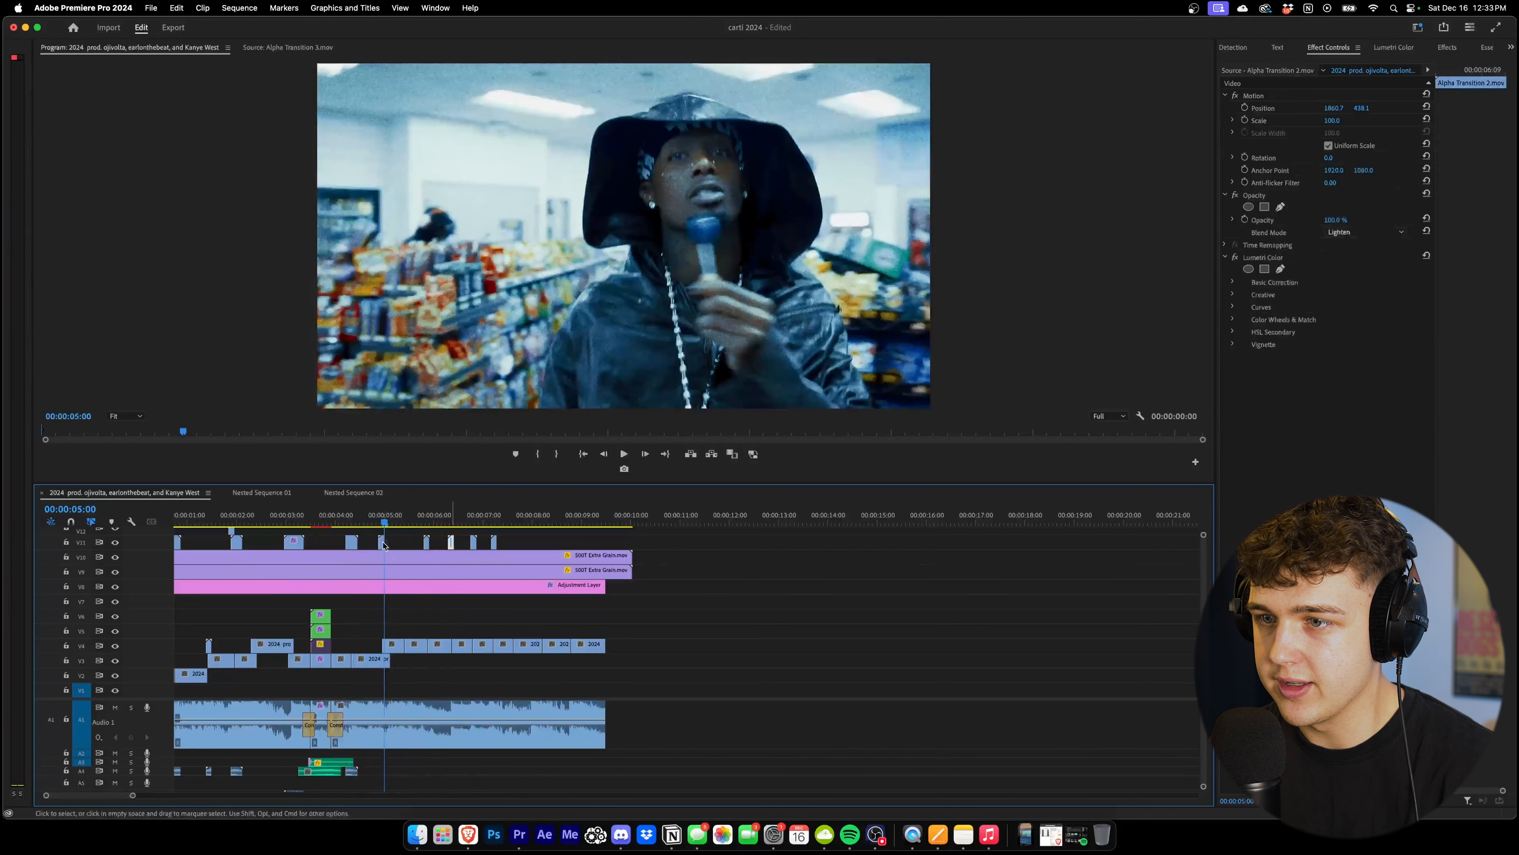
{"action": "scroll", "coordinate": [383, 545], "scroll_direction": "up", "scroll_amount": 5}
{"action": "left_click", "coordinate": [388, 522]}
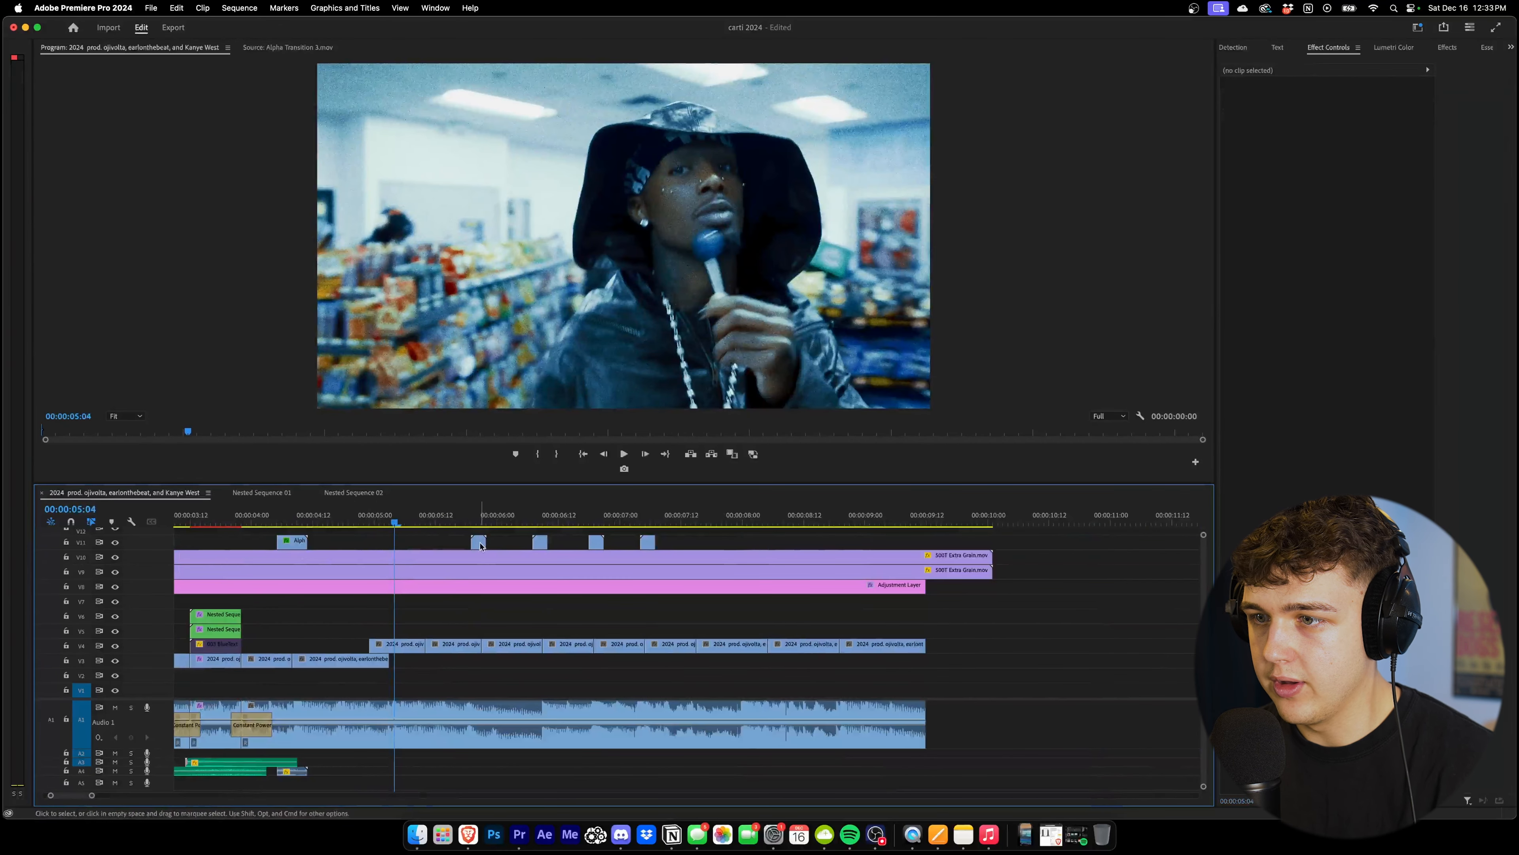
{"action": "left_click_drag", "start_coordinate": [480, 545], "coordinate": [373, 540]}
{"action": "key", "text": "Left"}
{"action": "key", "text": "Left"}
{"action": "key", "text": "Left"}
{"action": "key", "text": "Left"}
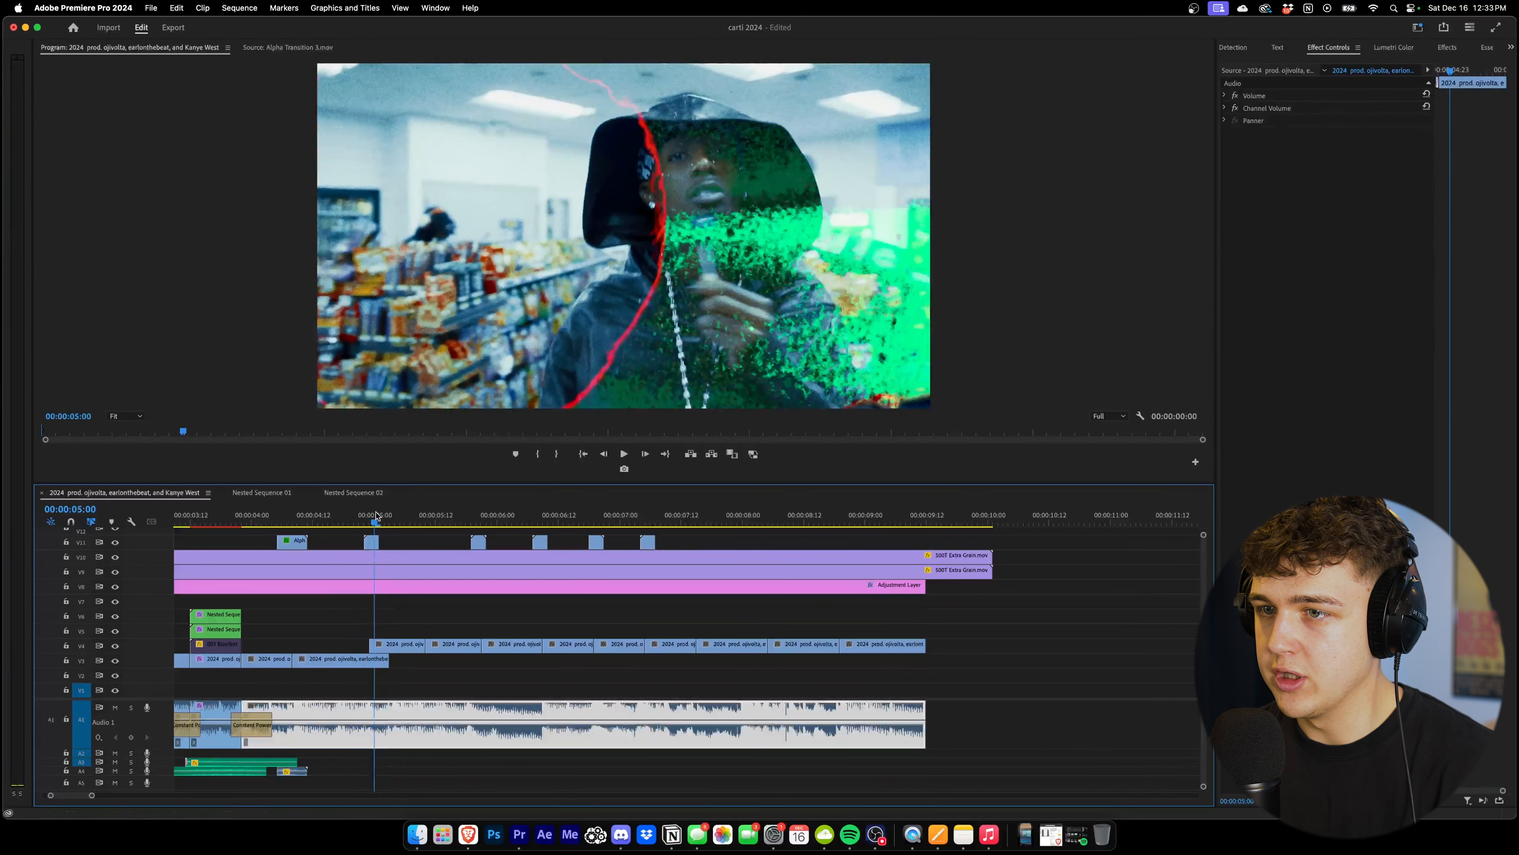
Move the overlay at 00:00:05:00 slightly toward the frame's upper right and play through the cut
{"action": "left_click", "coordinate": [371, 542]}
{"action": "left_click", "coordinate": [1253, 98]}
{"action": "left_click_drag", "start_coordinate": [716, 237], "coordinate": [764, 191]}
{"action": "left_click", "coordinate": [349, 524]}
{"action": "key", "text": "space"}
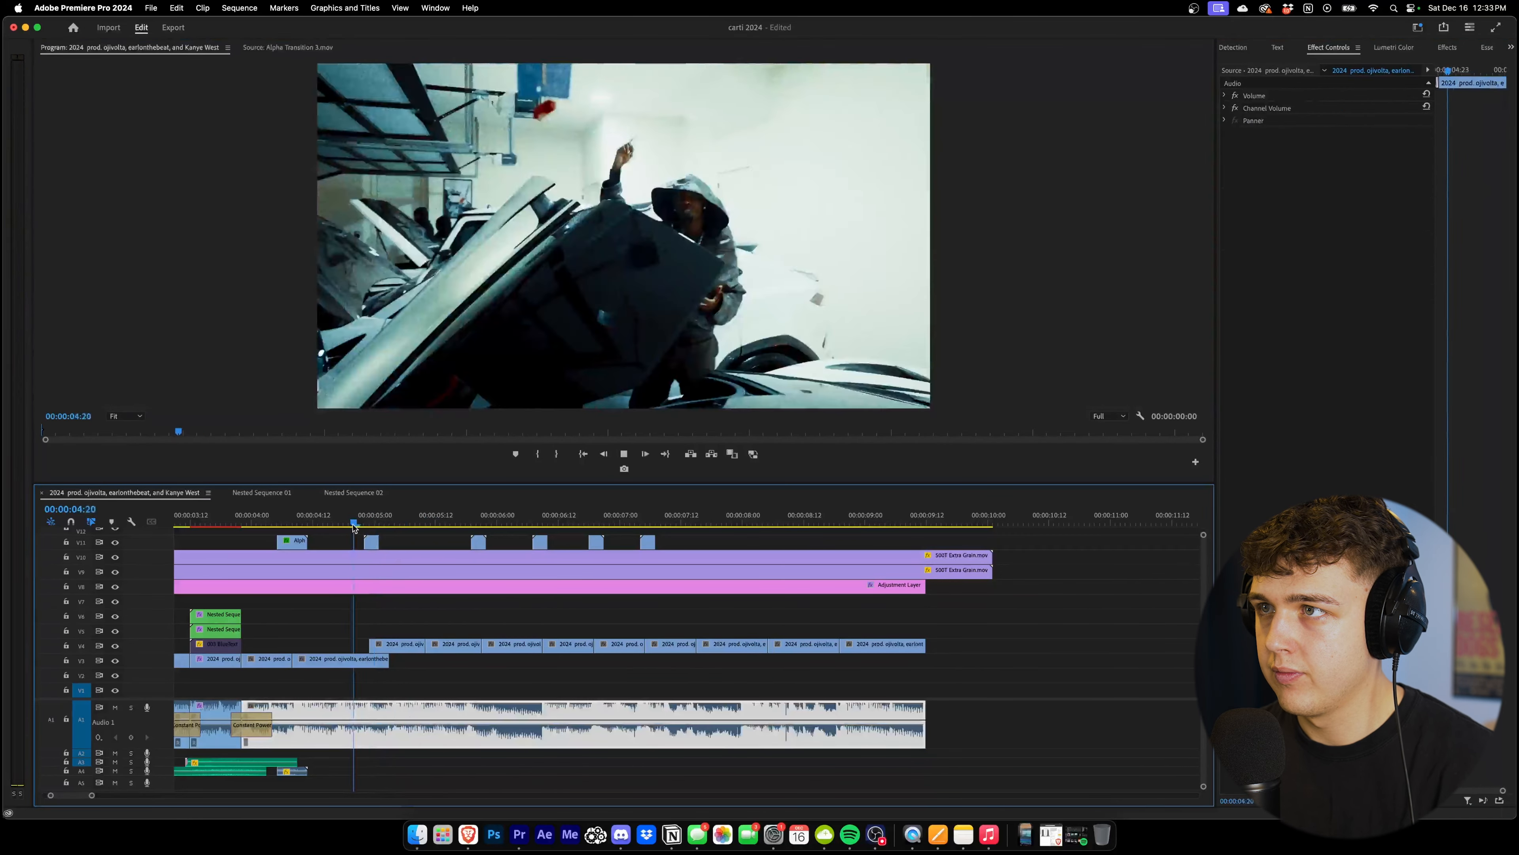
Create a new adjustment layer and place it directly above the nested sequences, starting at about 00:00:03:08
{"action": "key", "text": "minus"}
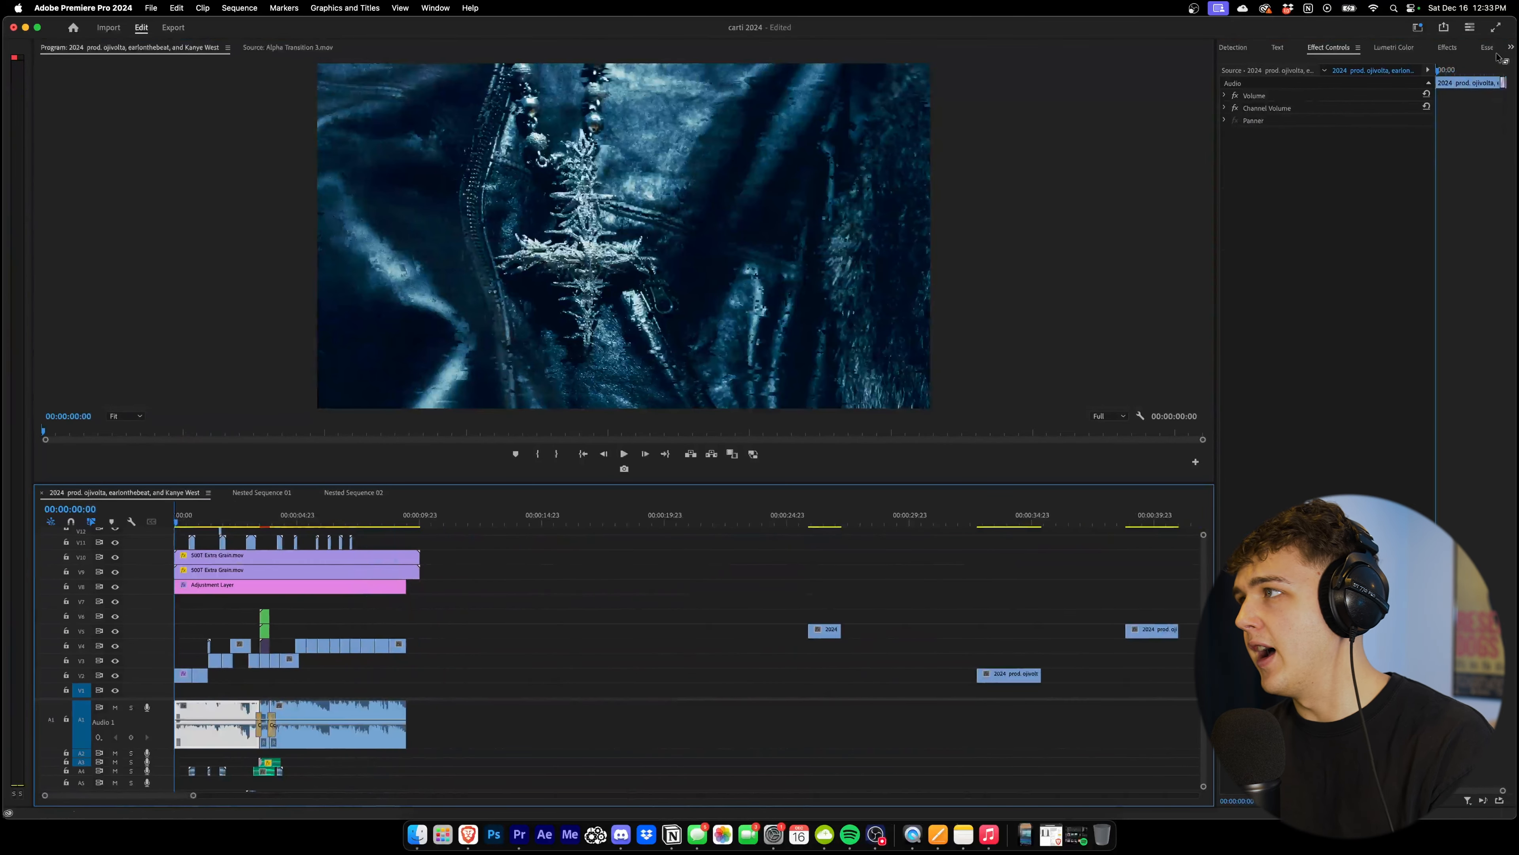
{"action": "left_click", "coordinate": [1510, 47]}
{"action": "left_click", "coordinate": [1478, 62]}
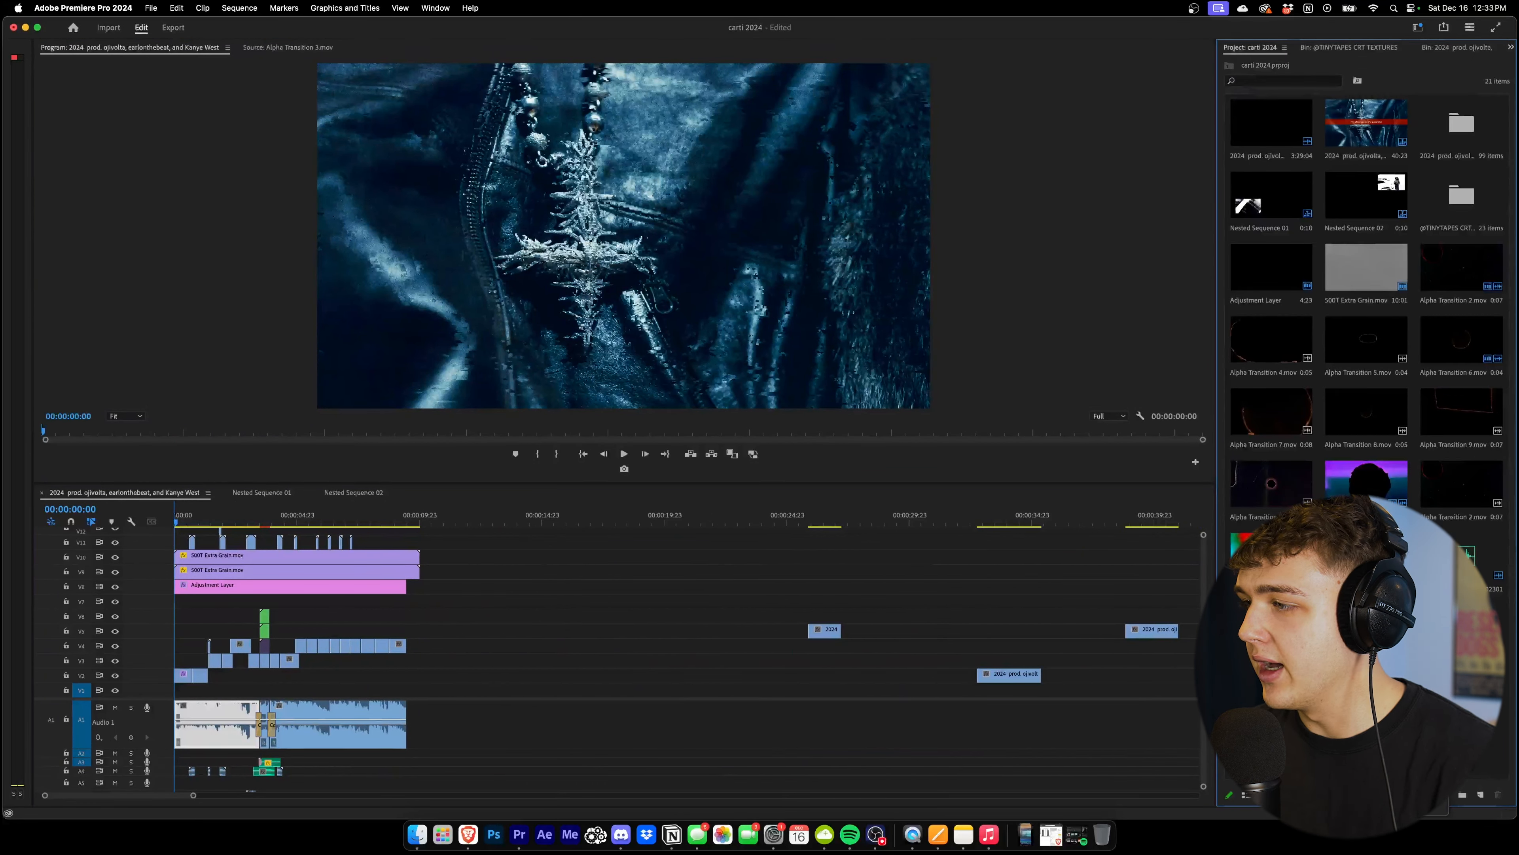
{"action": "left_click", "coordinate": [1382, 739]}
{"action": "left_click", "coordinate": [834, 463]}
{"action": "left_click_drag", "start_coordinate": [1271, 627], "coordinate": [284, 609]}
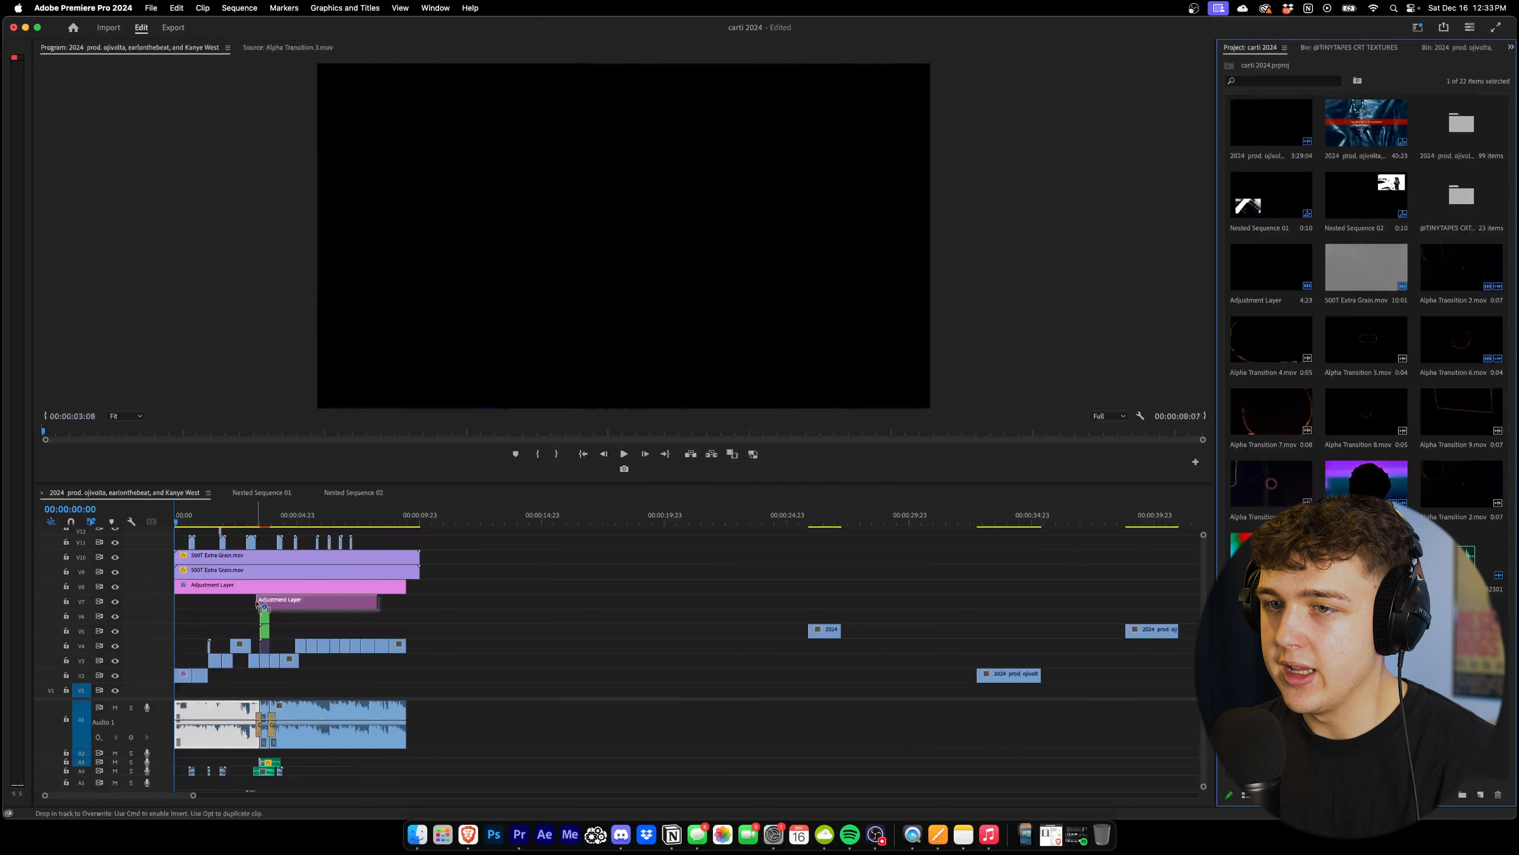
{"action": "left_click", "coordinate": [1511, 47]}
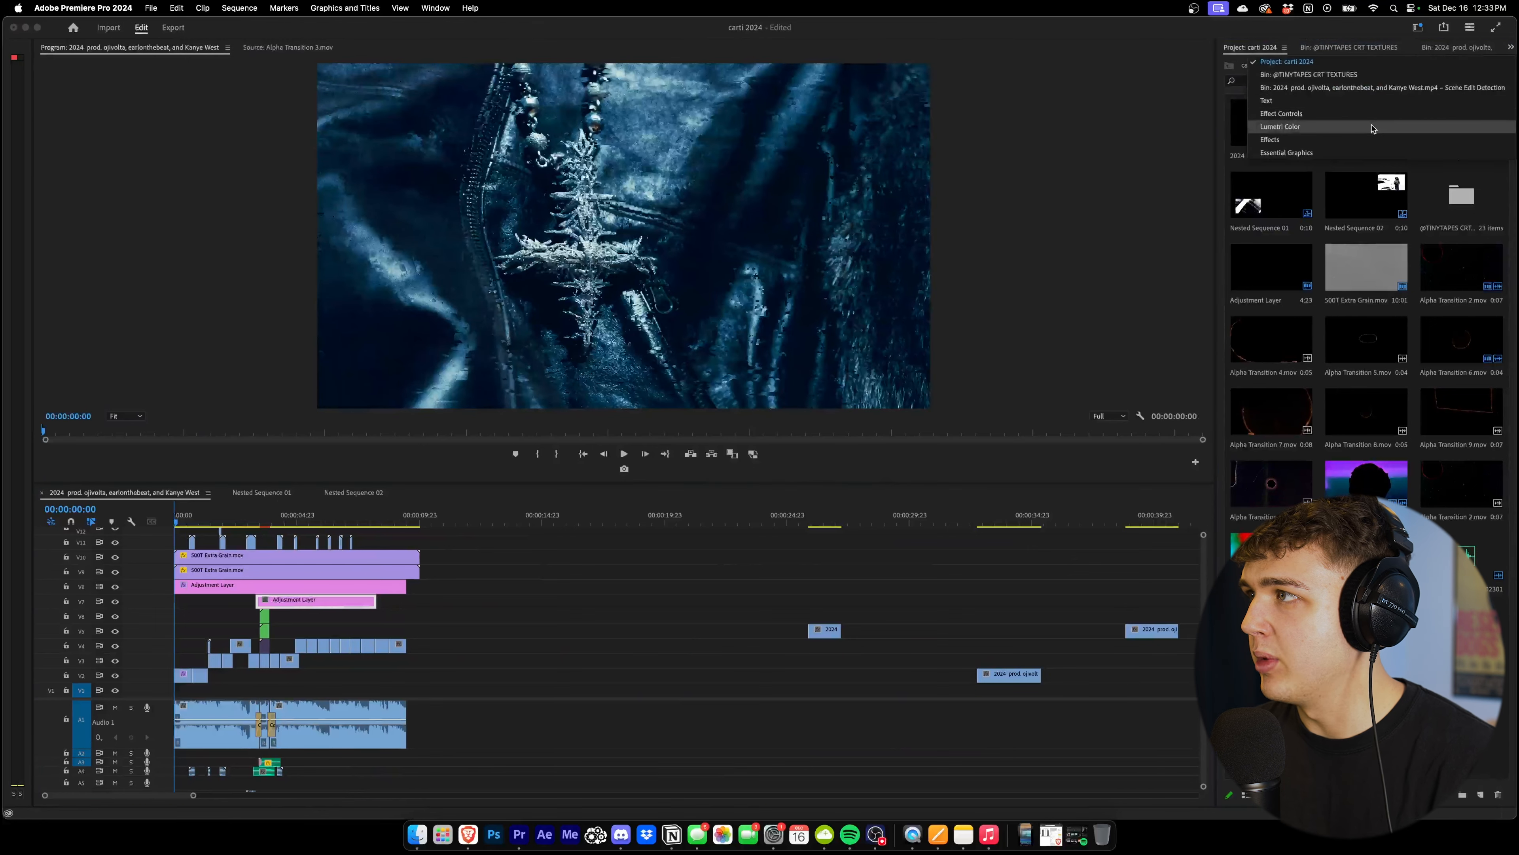
{"action": "left_click", "coordinate": [1367, 138]}
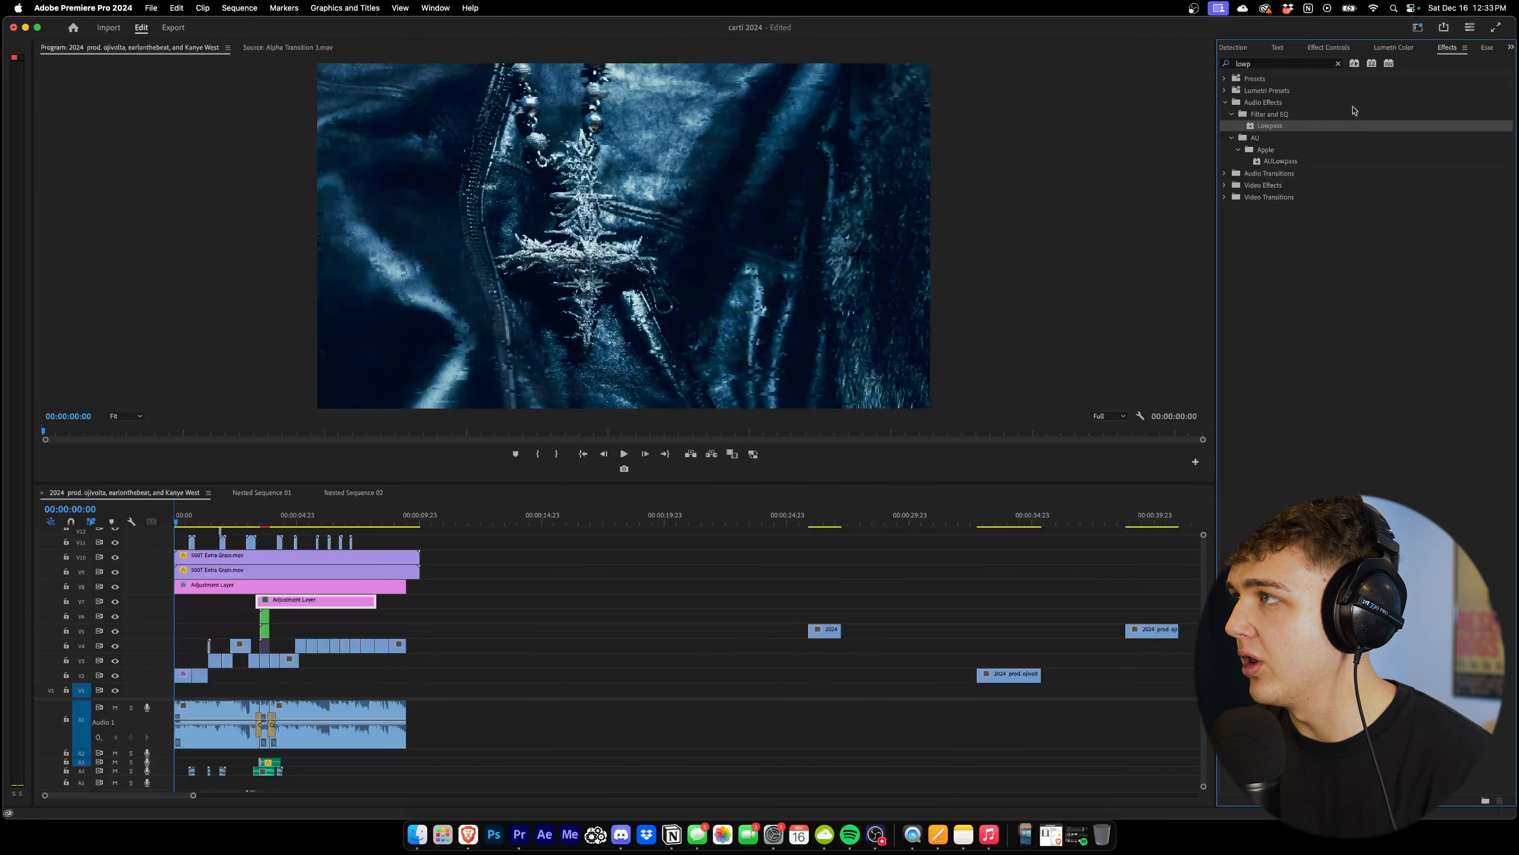
{"action": "left_click", "coordinate": [1331, 64]}
{"action": "left_click", "coordinate": [1337, 64]}
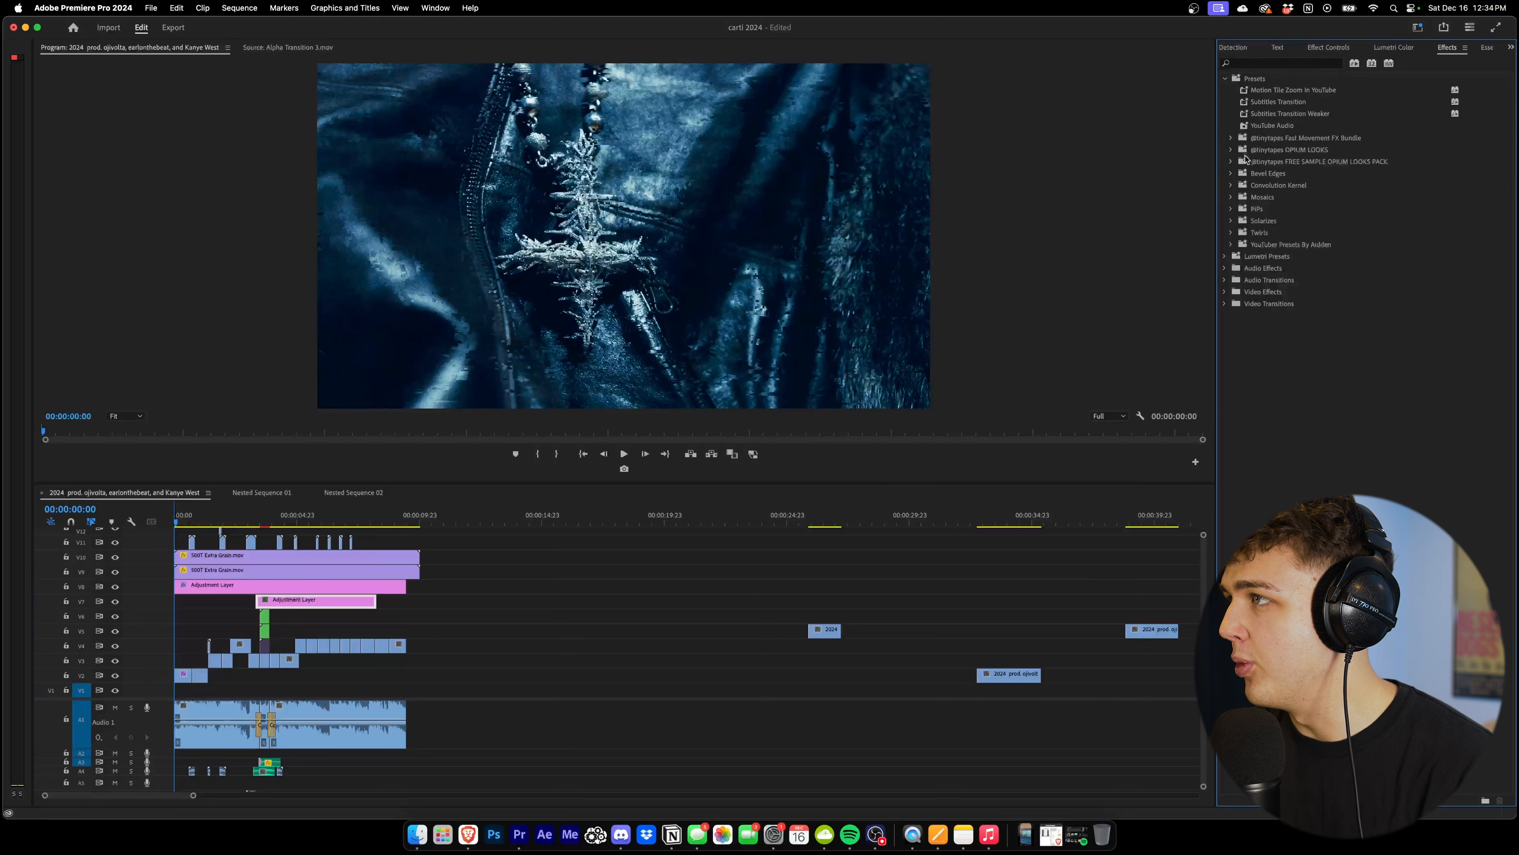
{"action": "left_click", "coordinate": [1231, 138]}
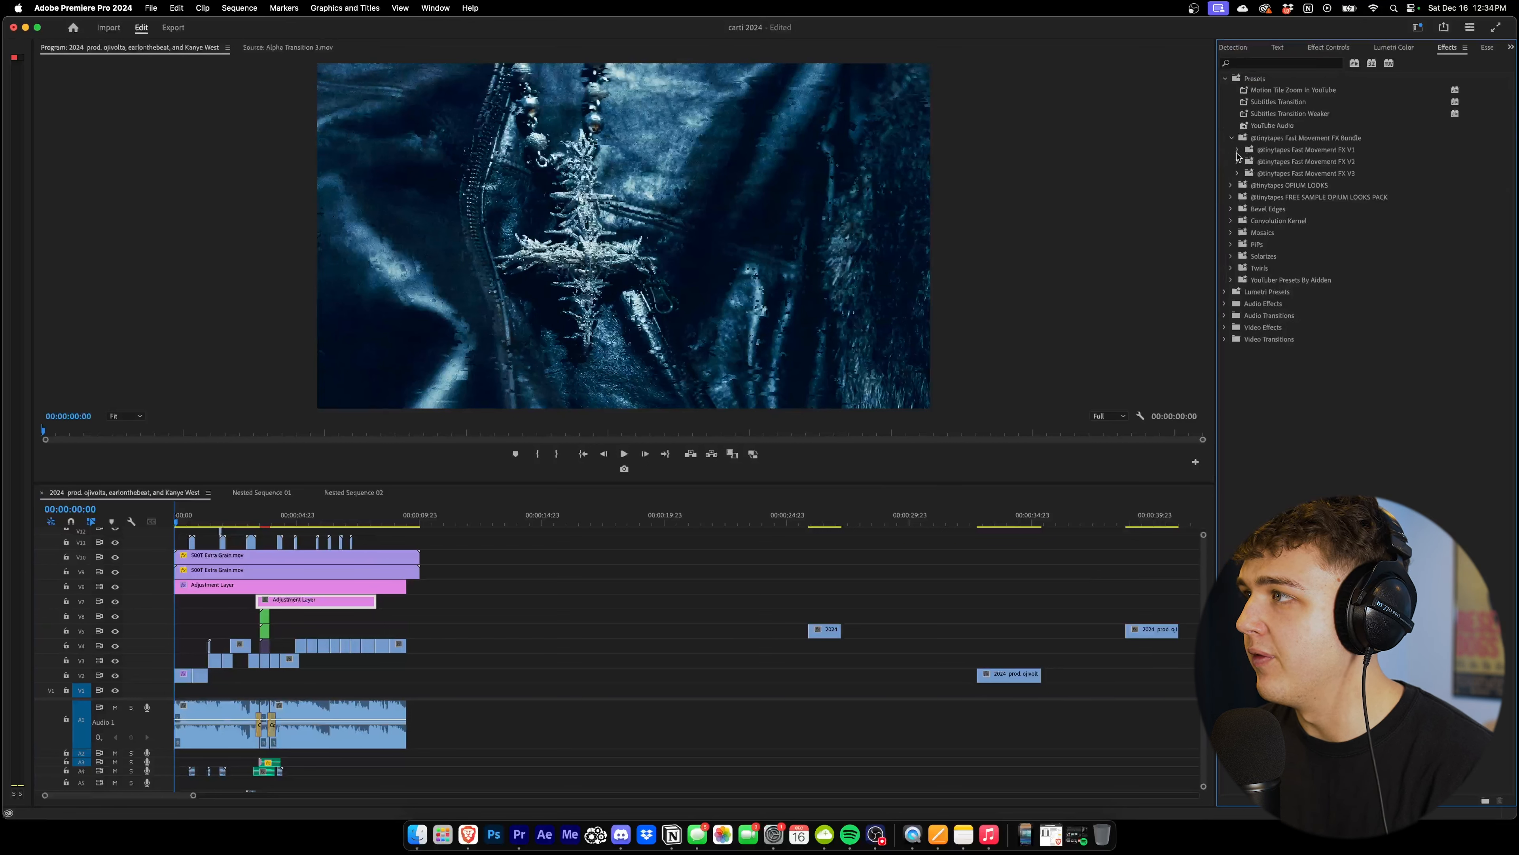
{"action": "left_click", "coordinate": [1237, 150]}
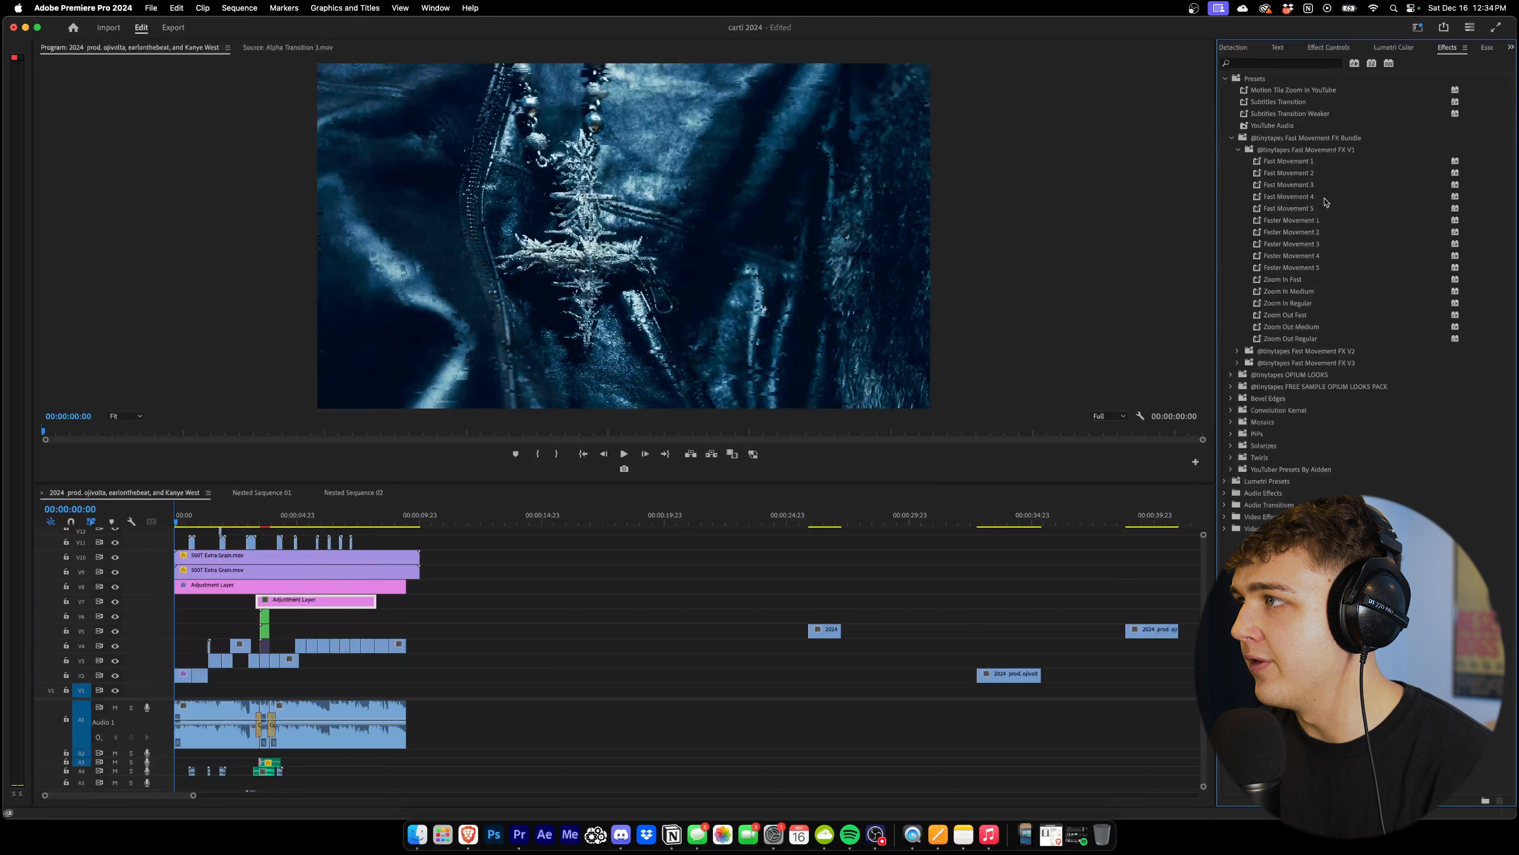
Examine the Fast Movement FX V2 and V3 presets, including the camera shakes, hits and shake transitions, and select SOFT HIT WITH FLASH
{"action": "left_click", "coordinate": [1237, 352]}
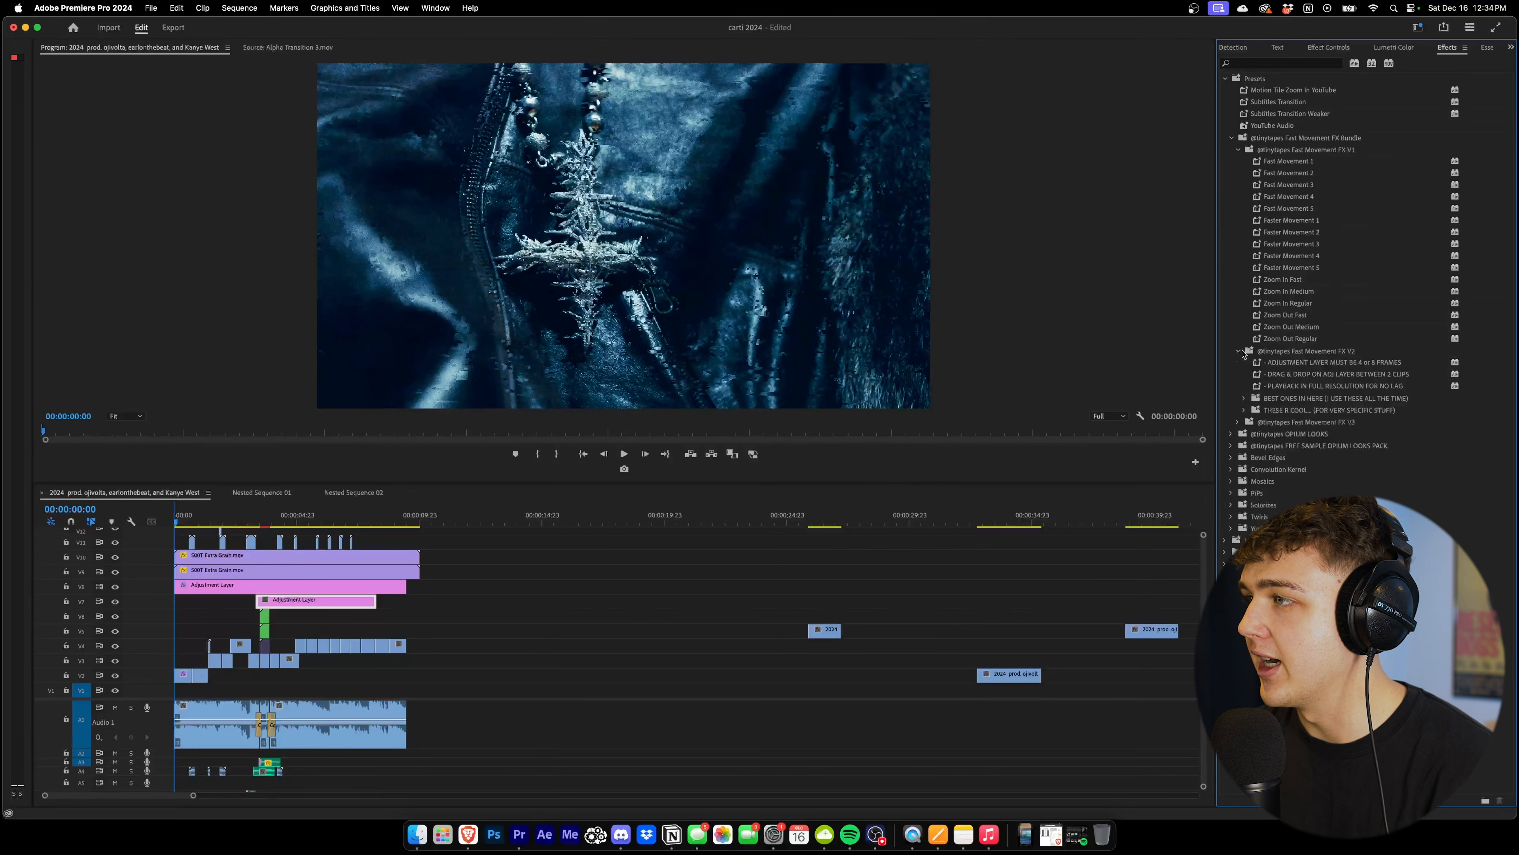
{"action": "left_click", "coordinate": [1244, 410]}
{"action": "left_click", "coordinate": [1244, 398]}
{"action": "scroll", "coordinate": [1274, 405], "scroll_direction": "down", "scroll_amount": 3}
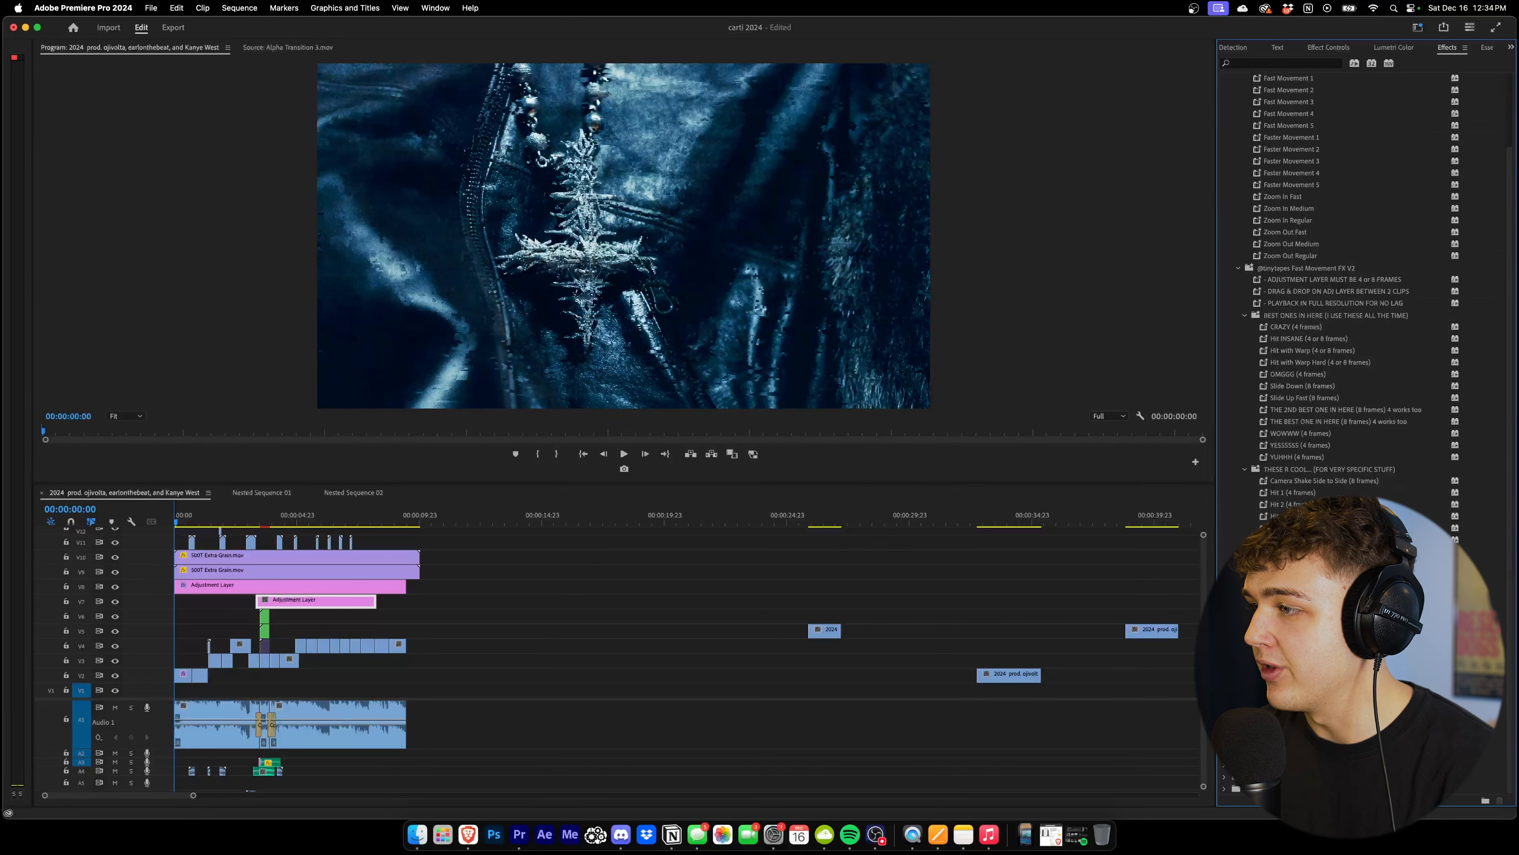
{"action": "scroll", "coordinate": [1339, 299], "scroll_direction": "down", "scroll_amount": 3}
{"action": "scroll", "coordinate": [1340, 287], "scroll_direction": "down", "scroll_amount": 6}
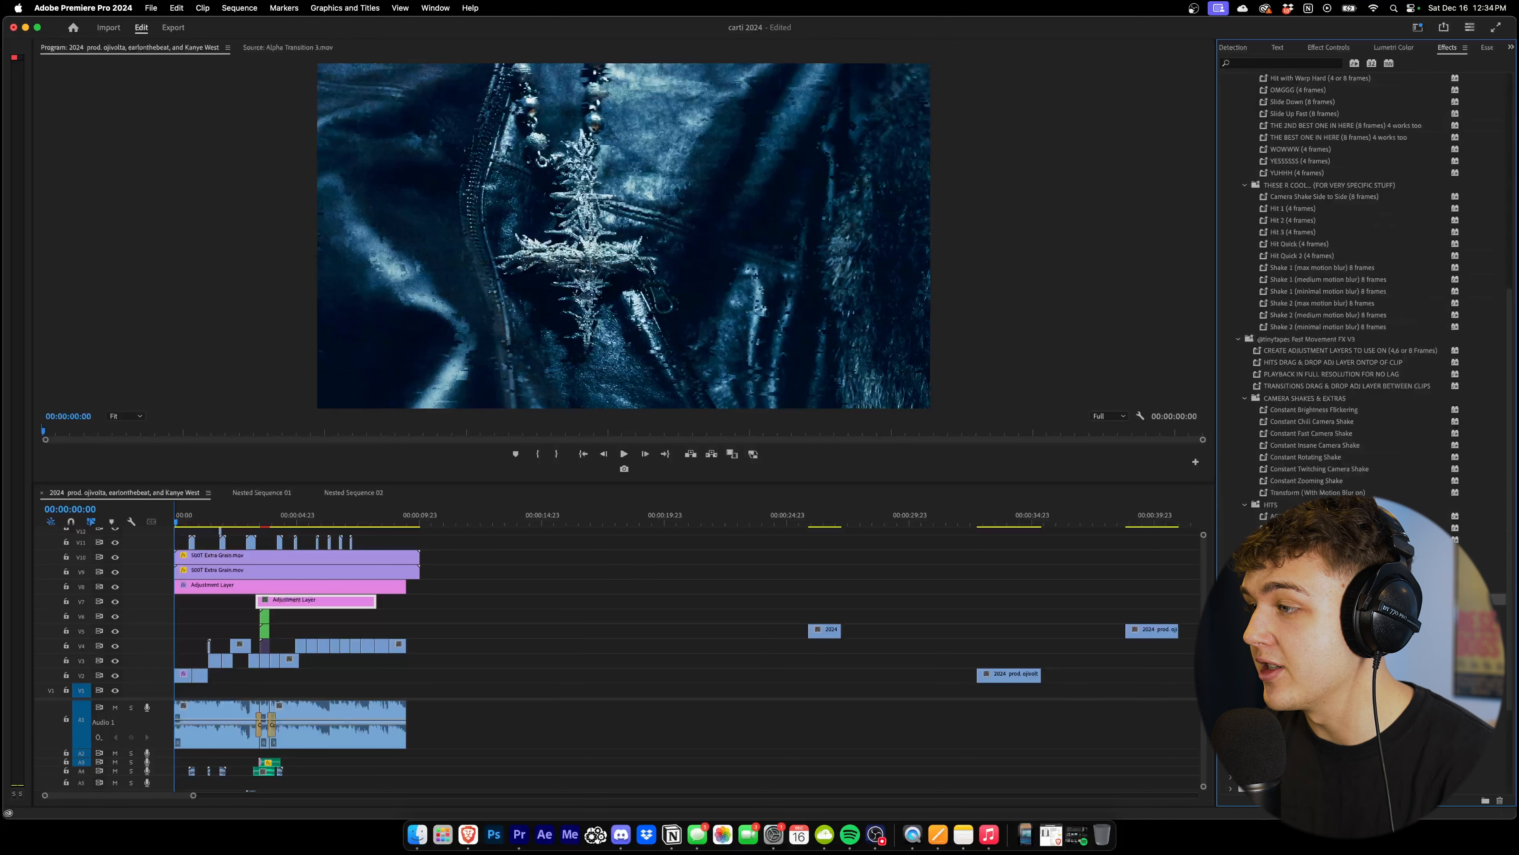
{"action": "scroll", "coordinate": [1340, 457], "scroll_direction": "down", "scroll_amount": 5}
{"action": "scroll", "coordinate": [1339, 456], "scroll_direction": "up", "scroll_amount": 1}
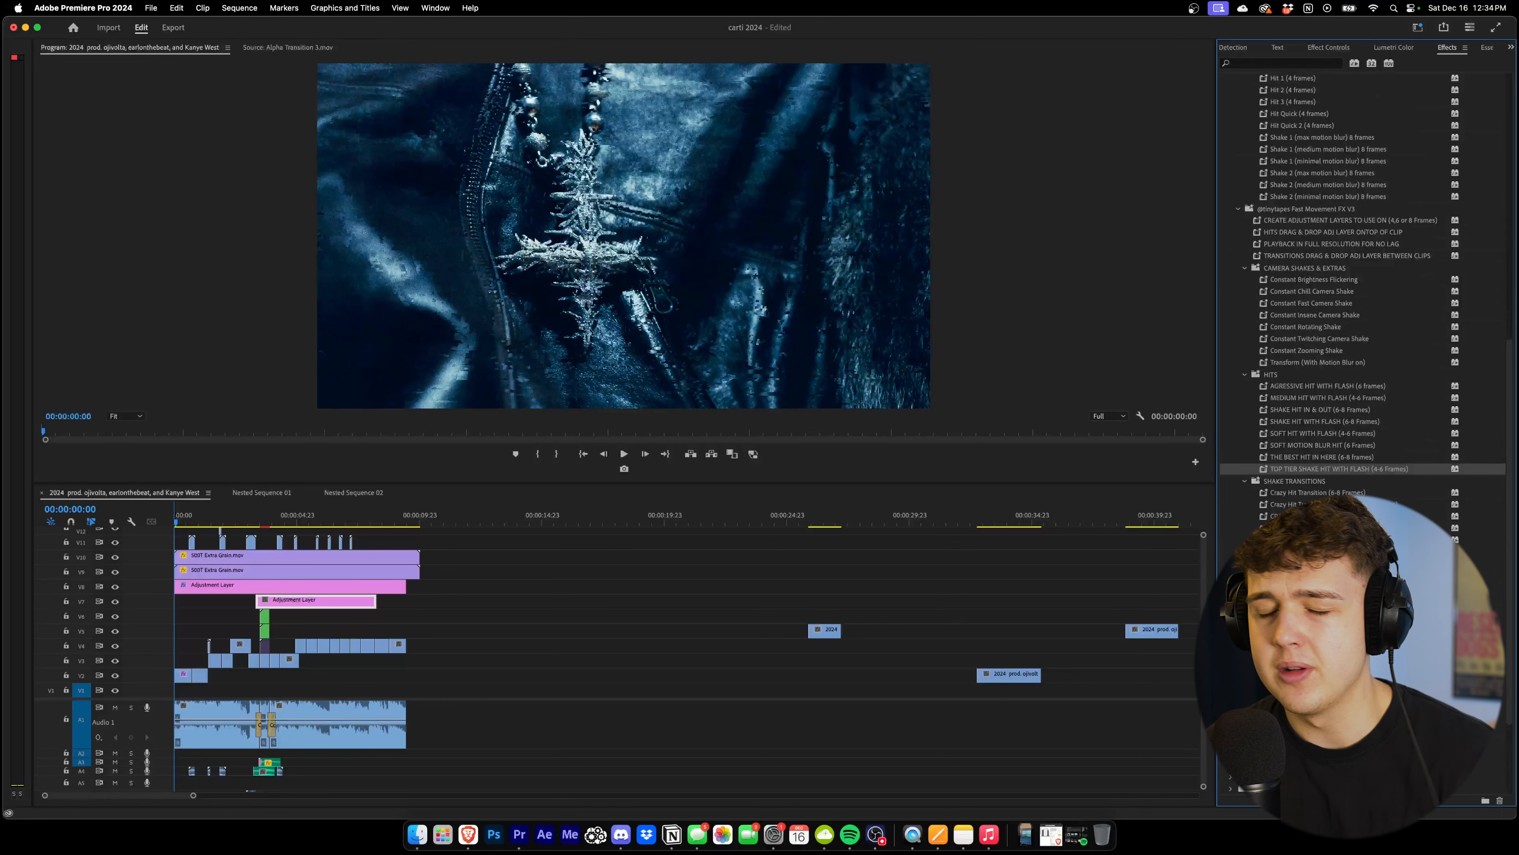
{"action": "scroll", "coordinate": [1439, 516], "scroll_direction": "down", "scroll_amount": 2}
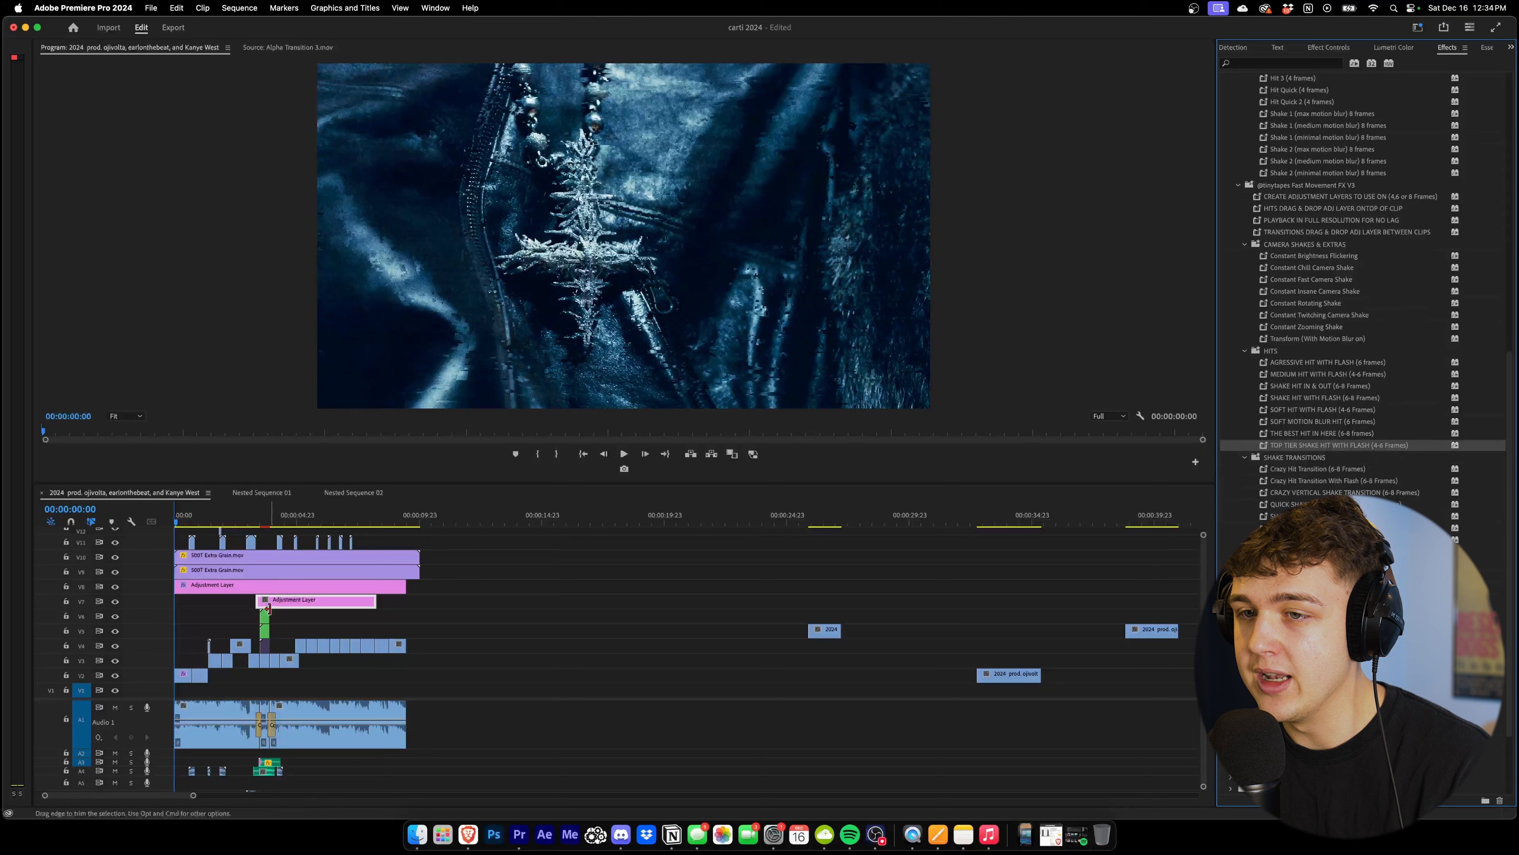
{"action": "left_click", "coordinate": [1385, 409]}
Split the new adjustment layer at 00:00:03:14 and delete the part after the split
{"action": "scroll", "coordinate": [205, 522], "scroll_direction": "up", "scroll_amount": 3}
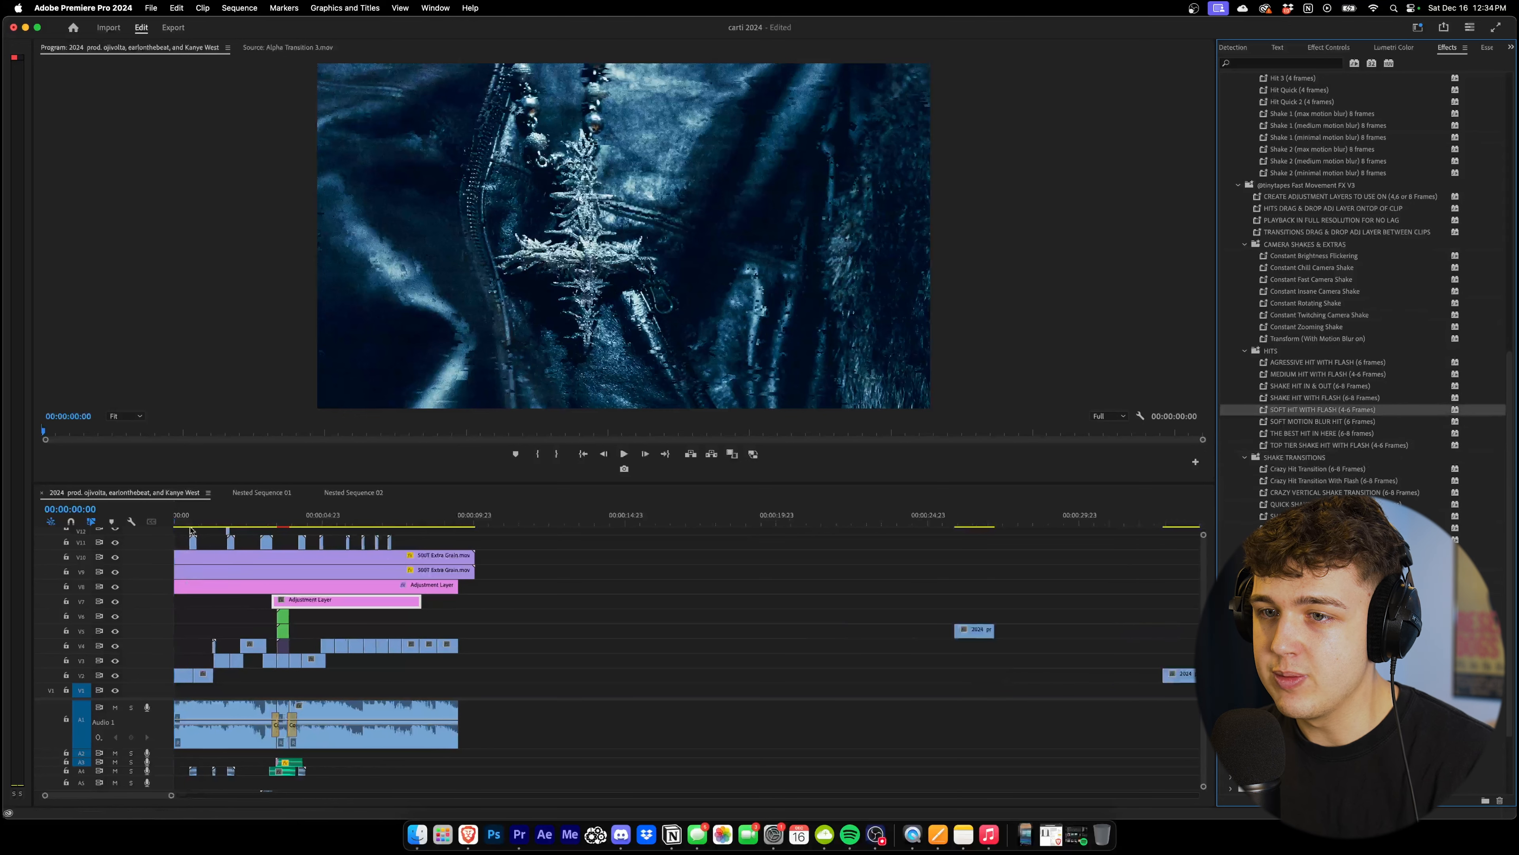
{"action": "left_click", "coordinate": [280, 518]}
{"action": "scroll", "coordinate": [607, 592], "scroll_direction": "up", "scroll_amount": 4}
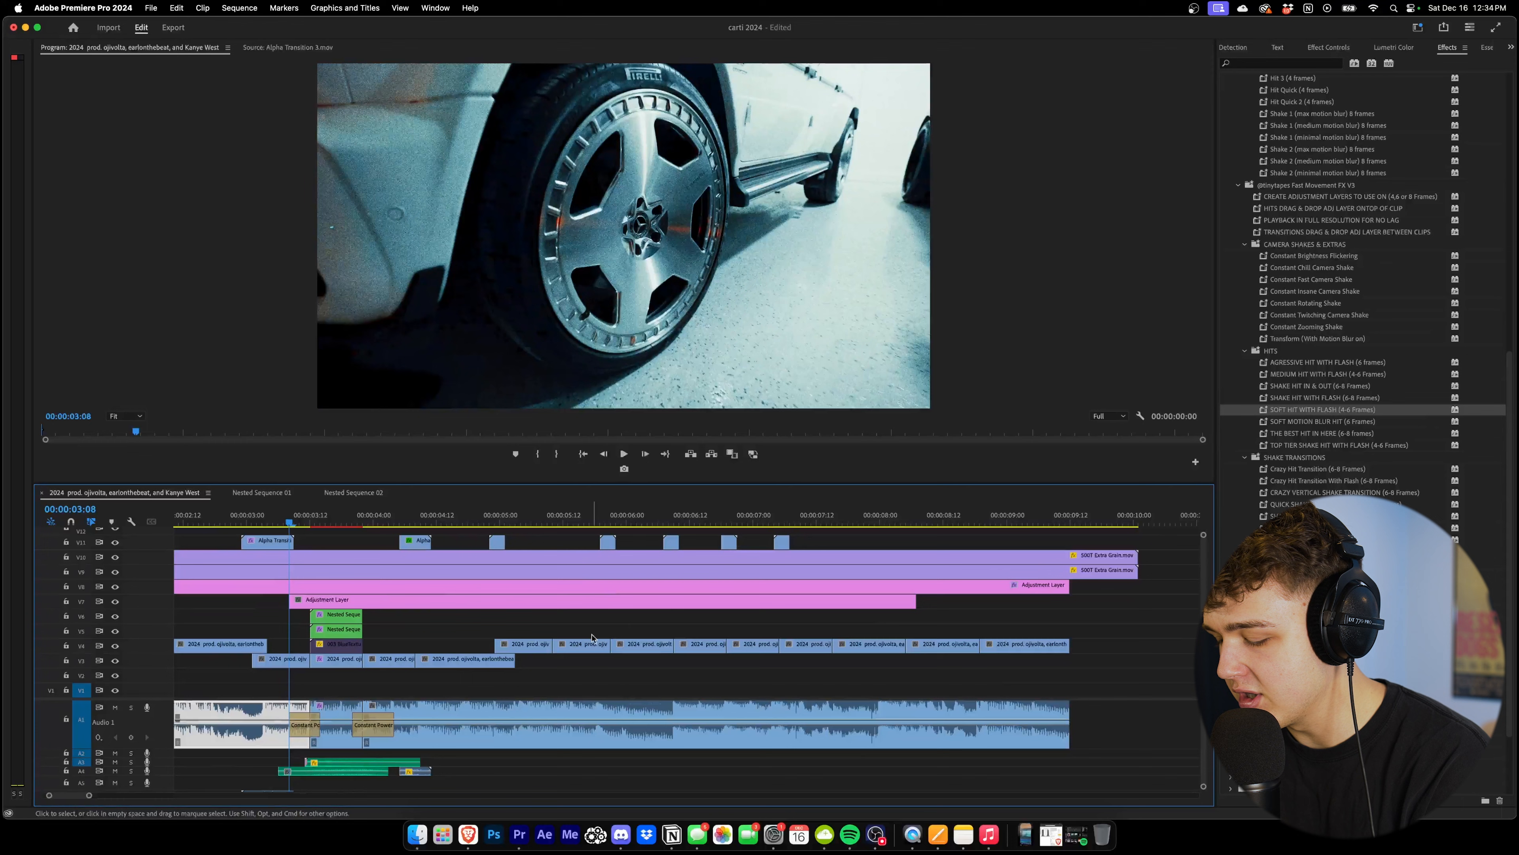
{"action": "key", "text": "space"}
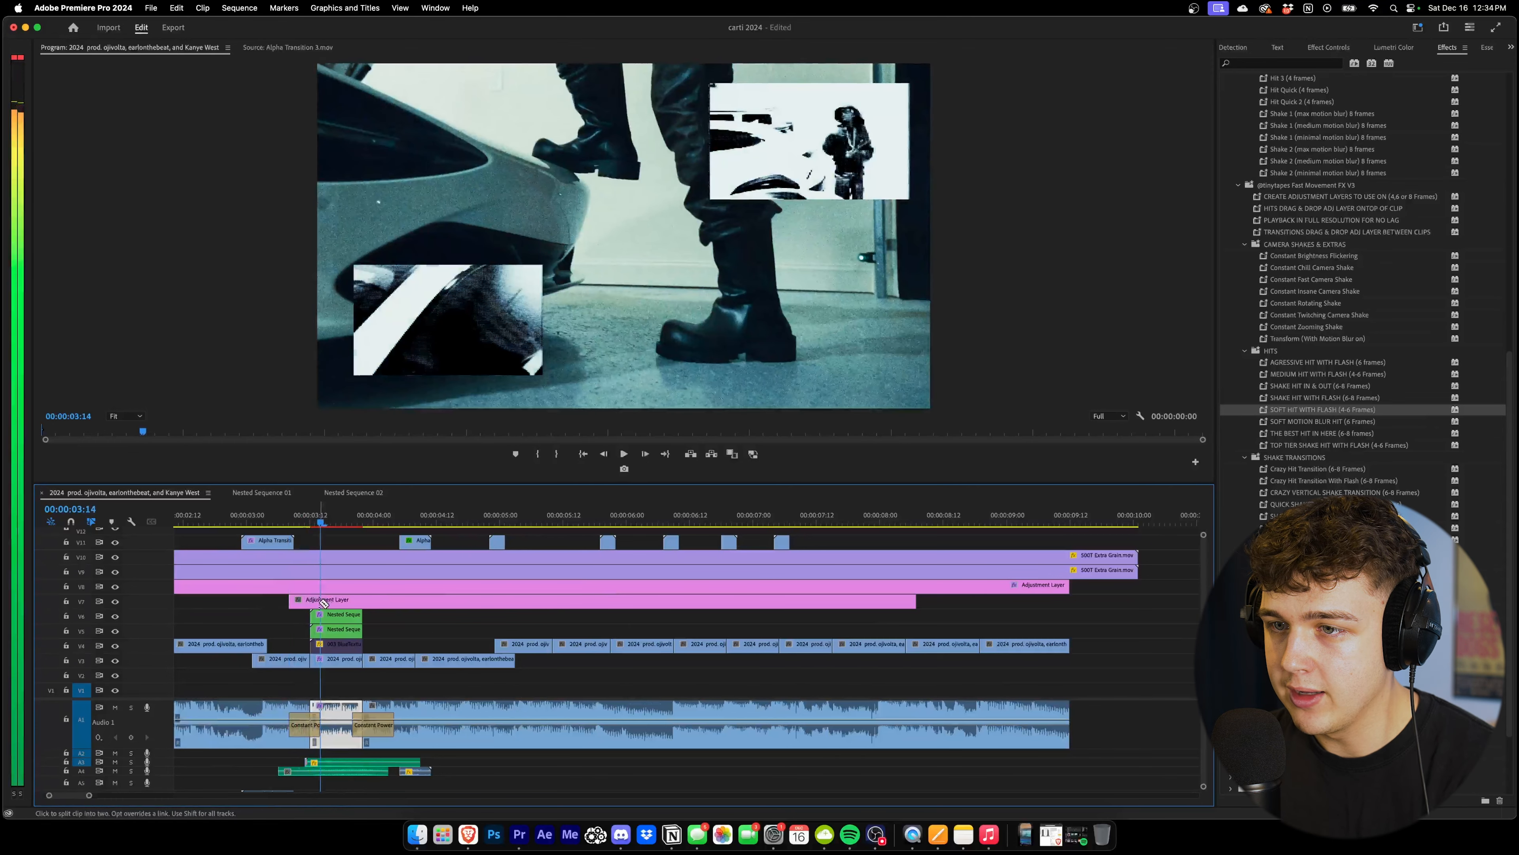
{"action": "left_click", "coordinate": [320, 602]}
{"action": "key", "text": "Delete"}
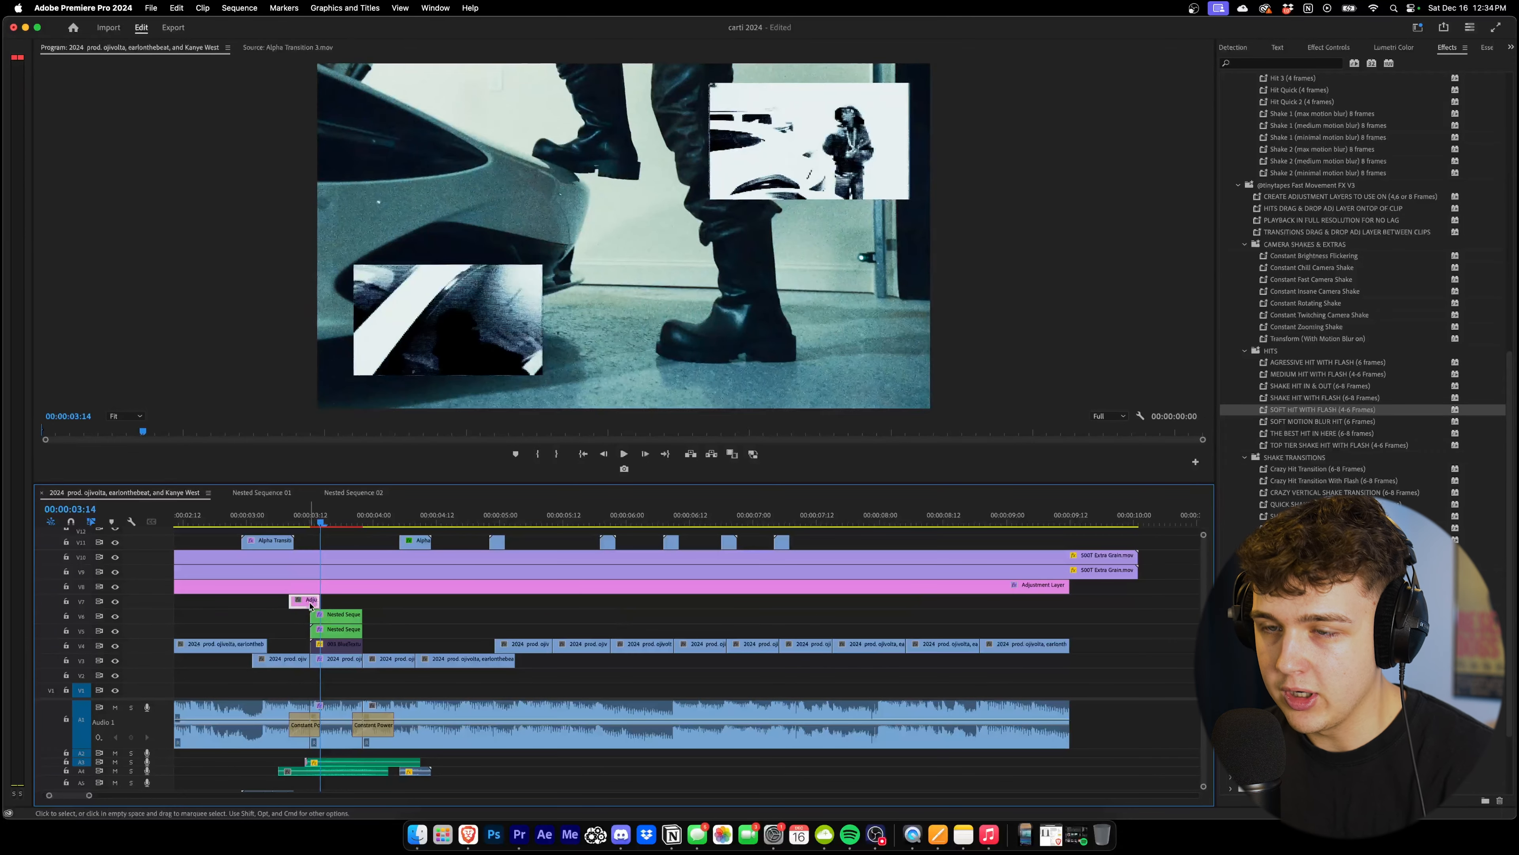
Make three copies of the short adjustment layer along its track and shift the original over the cut at about 00:00:03:12
{"action": "left_click_drag", "start_coordinate": [307, 601], "coordinate": [458, 602]}
{"action": "left_click_drag", "start_coordinate": [458, 602], "coordinate": [494, 602]}
{"action": "left_click_drag", "start_coordinate": [308, 602], "coordinate": [312, 602]}
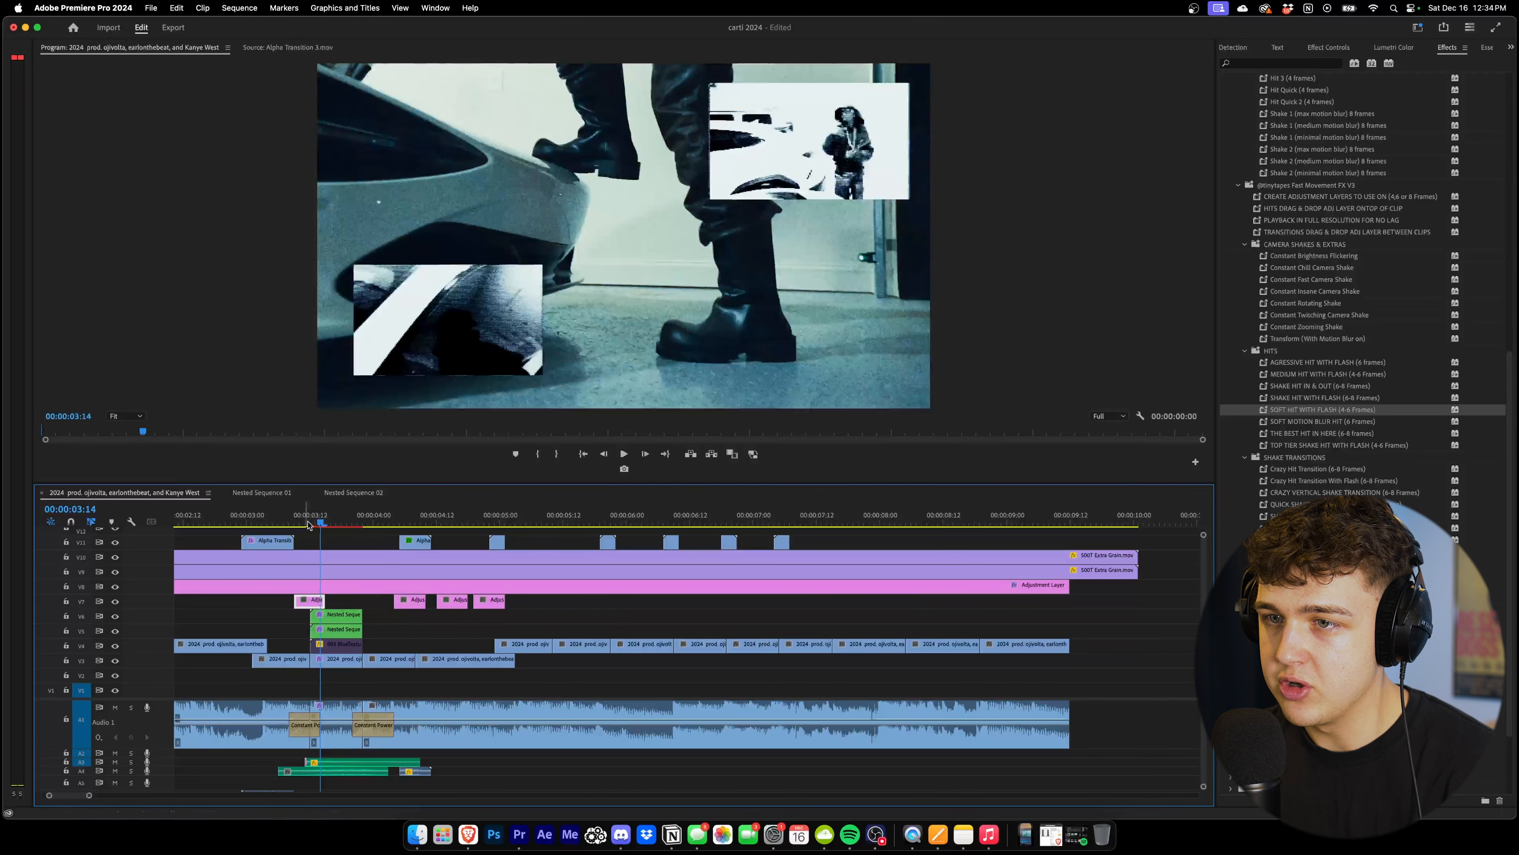
Apply the SOFT HIT WITH FLASH (4-6 frames) preset to the adjustment layer at 00:00:03:12 and play through the hit
{"action": "left_click", "coordinate": [309, 525]}
{"action": "left_click_drag", "start_coordinate": [1297, 412], "coordinate": [310, 601]}
{"action": "left_click", "coordinate": [268, 516]}
{"action": "key", "text": "space"}
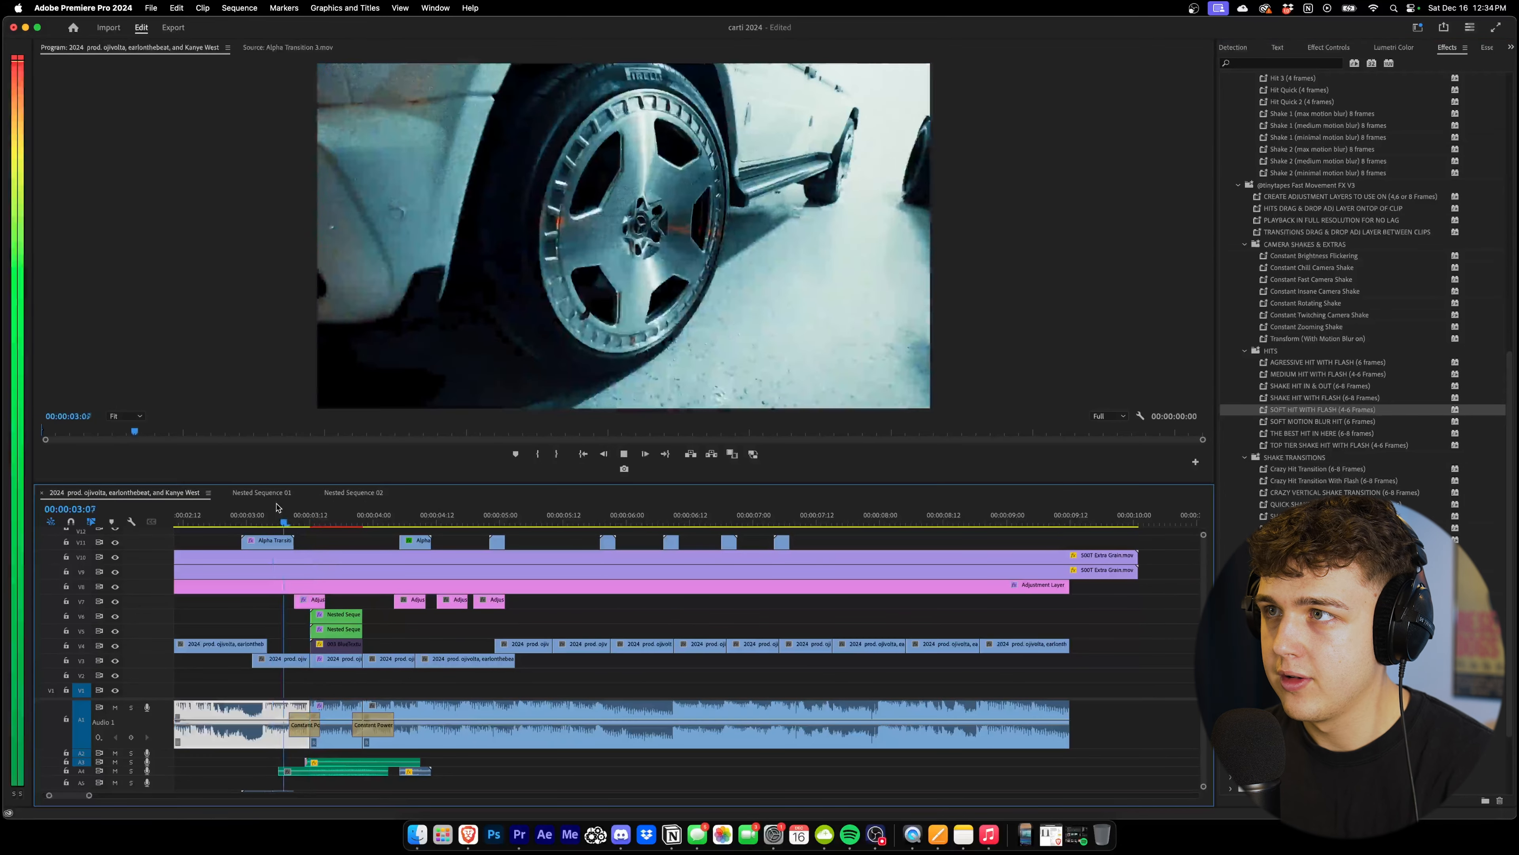
{"action": "left_click", "coordinate": [277, 504]}
{"action": "key", "text": "space"}
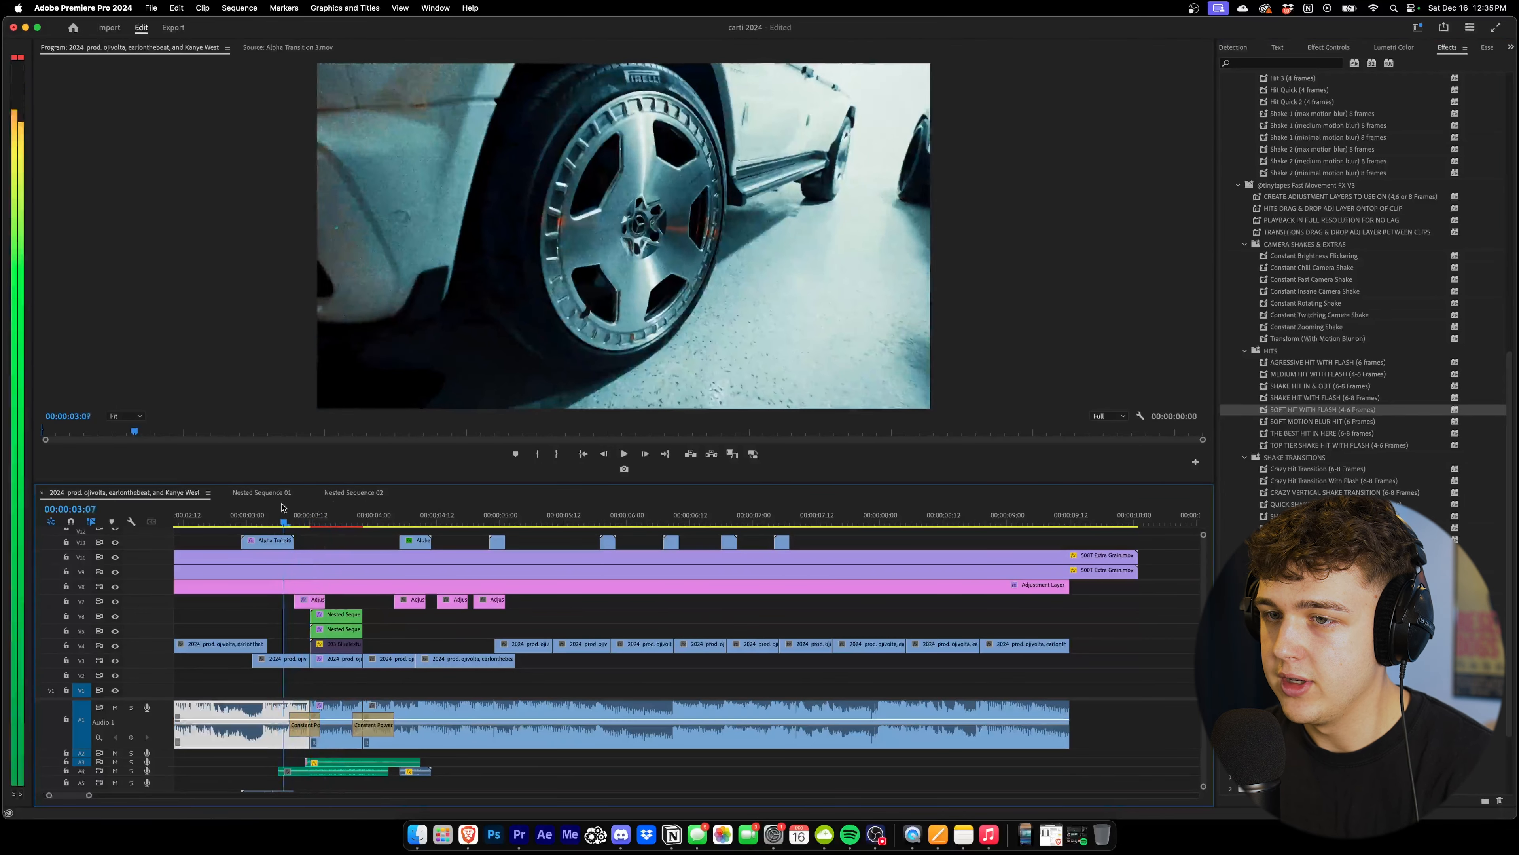
{"action": "left_click", "coordinate": [285, 518]}
Duplicate the hit adjustment layer onto the cut at about 00:00:03:22 and preview both hits
{"action": "left_click_drag", "start_coordinate": [317, 601], "coordinate": [372, 608]}
{"action": "left_click", "coordinate": [287, 518]}
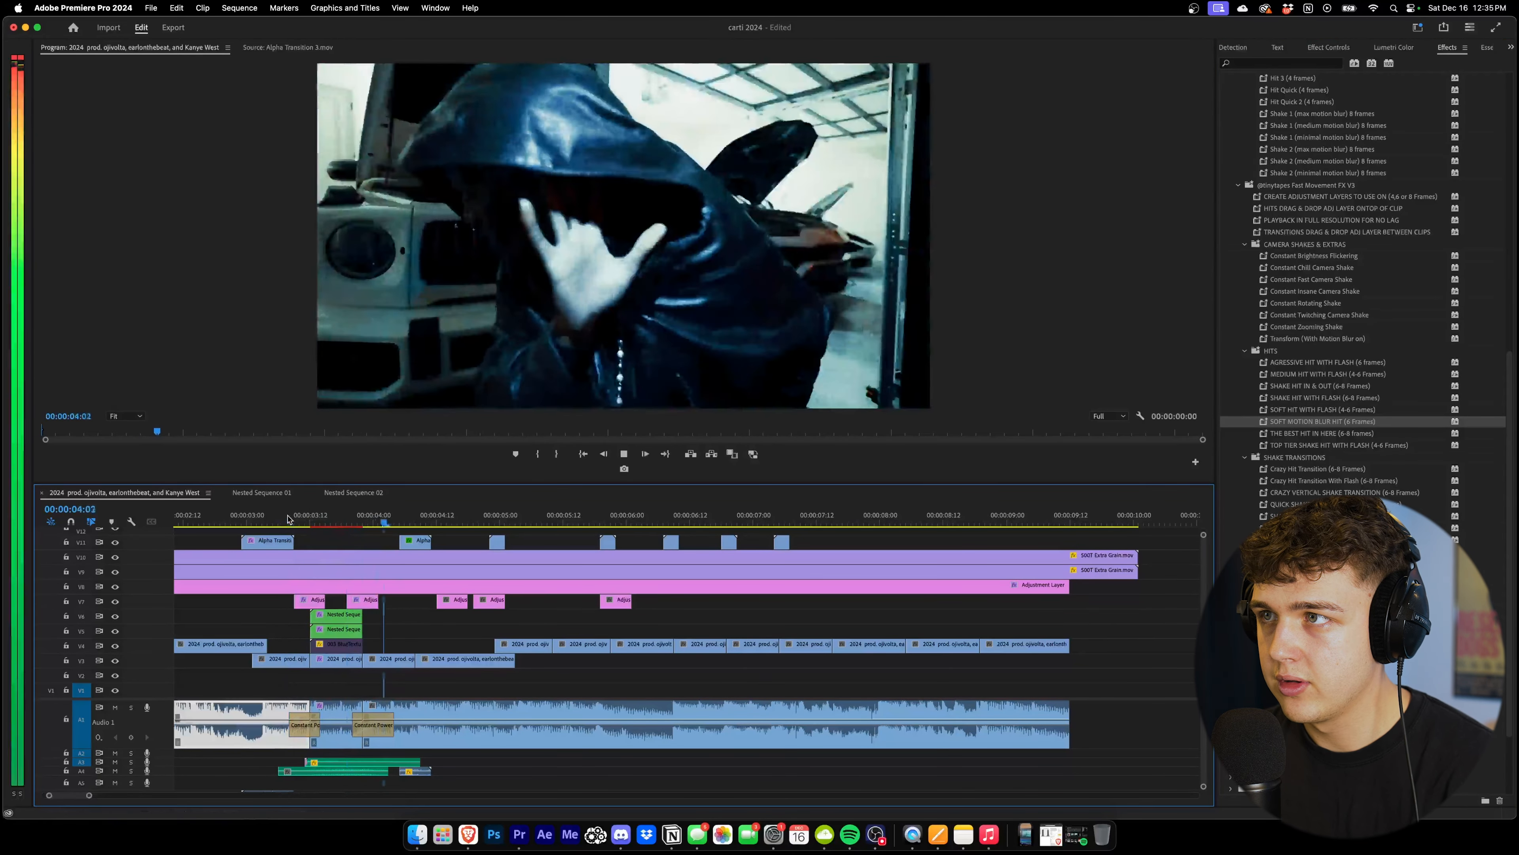
{"action": "left_click", "coordinate": [287, 519]}
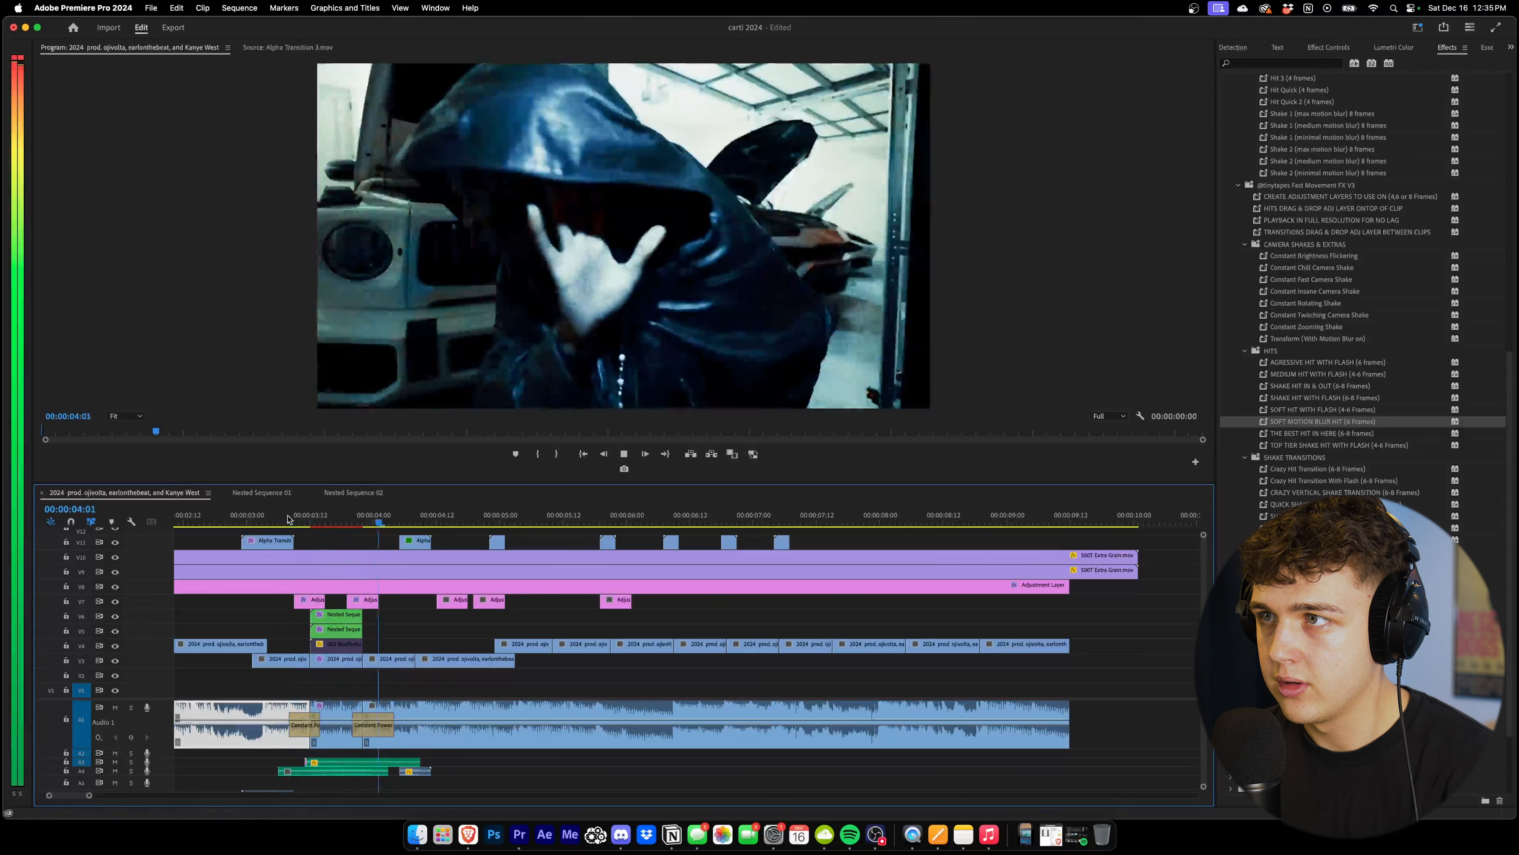
Duplicate the hit adjustment layer onto the cut at about 00:00:04:08 and move the two spare adjustment layers to about 00:00:06:16
{"action": "left_click_drag", "start_coordinate": [368, 604], "coordinate": [417, 606]}
{"action": "left_click_drag", "start_coordinate": [415, 522], "coordinate": [388, 524]}
{"action": "key", "text": "space"}
{"action": "left_click", "coordinate": [389, 524]}
{"action": "scroll", "coordinate": [461, 659], "scroll_direction": "down", "scroll_amount": 2}
{"action": "left_click_drag", "start_coordinate": [461, 626], "coordinate": [704, 601]}
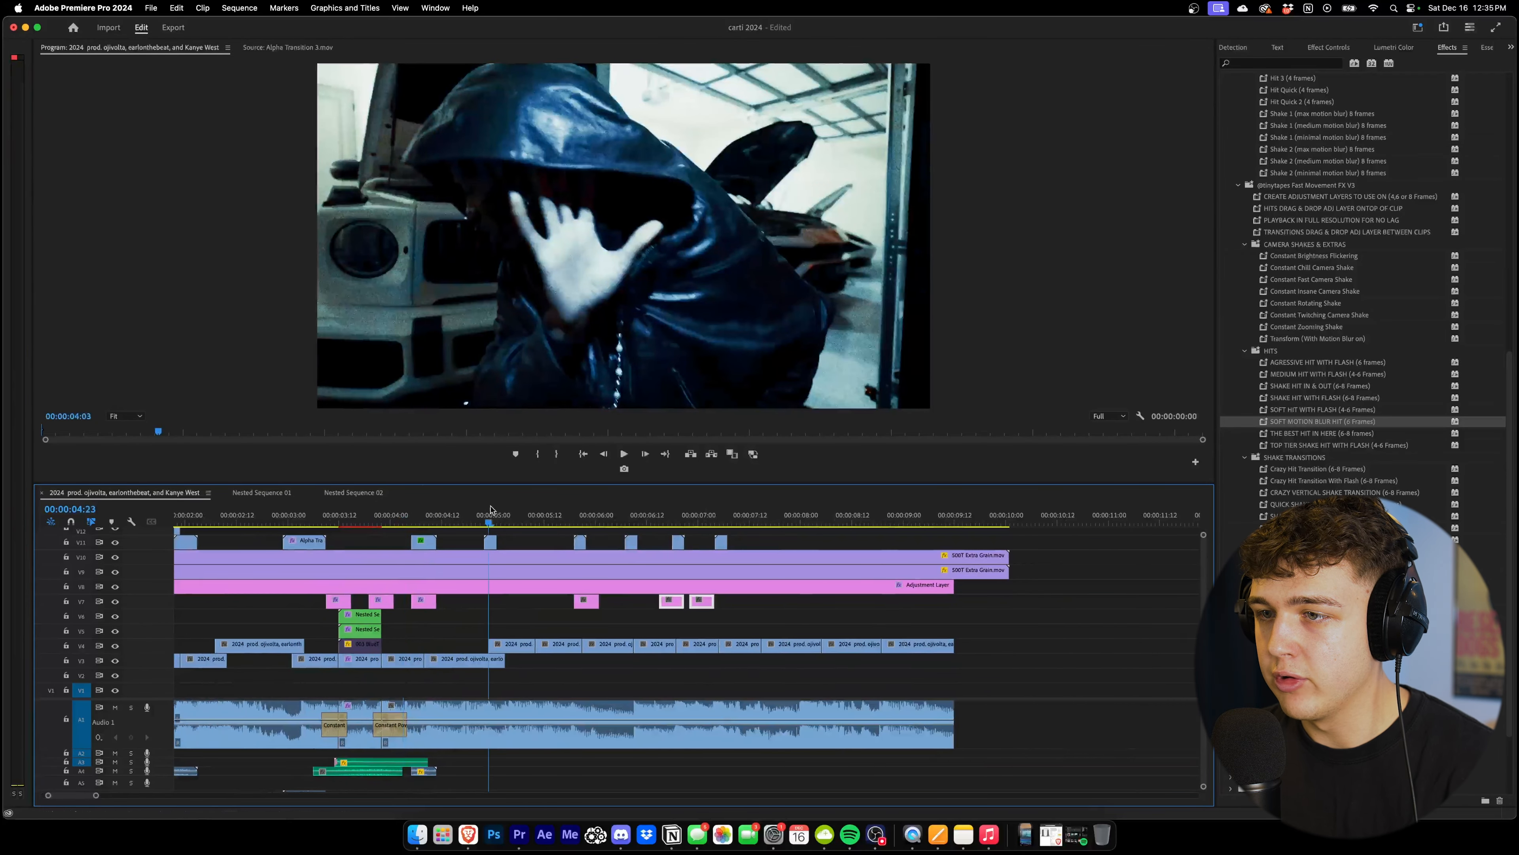
Duplicate the hit adjustment layer onto the cut at about 00:00:04:23 and move the three spare adjustment layers beyond 00:00:09:00
{"action": "key", "text": "d"}
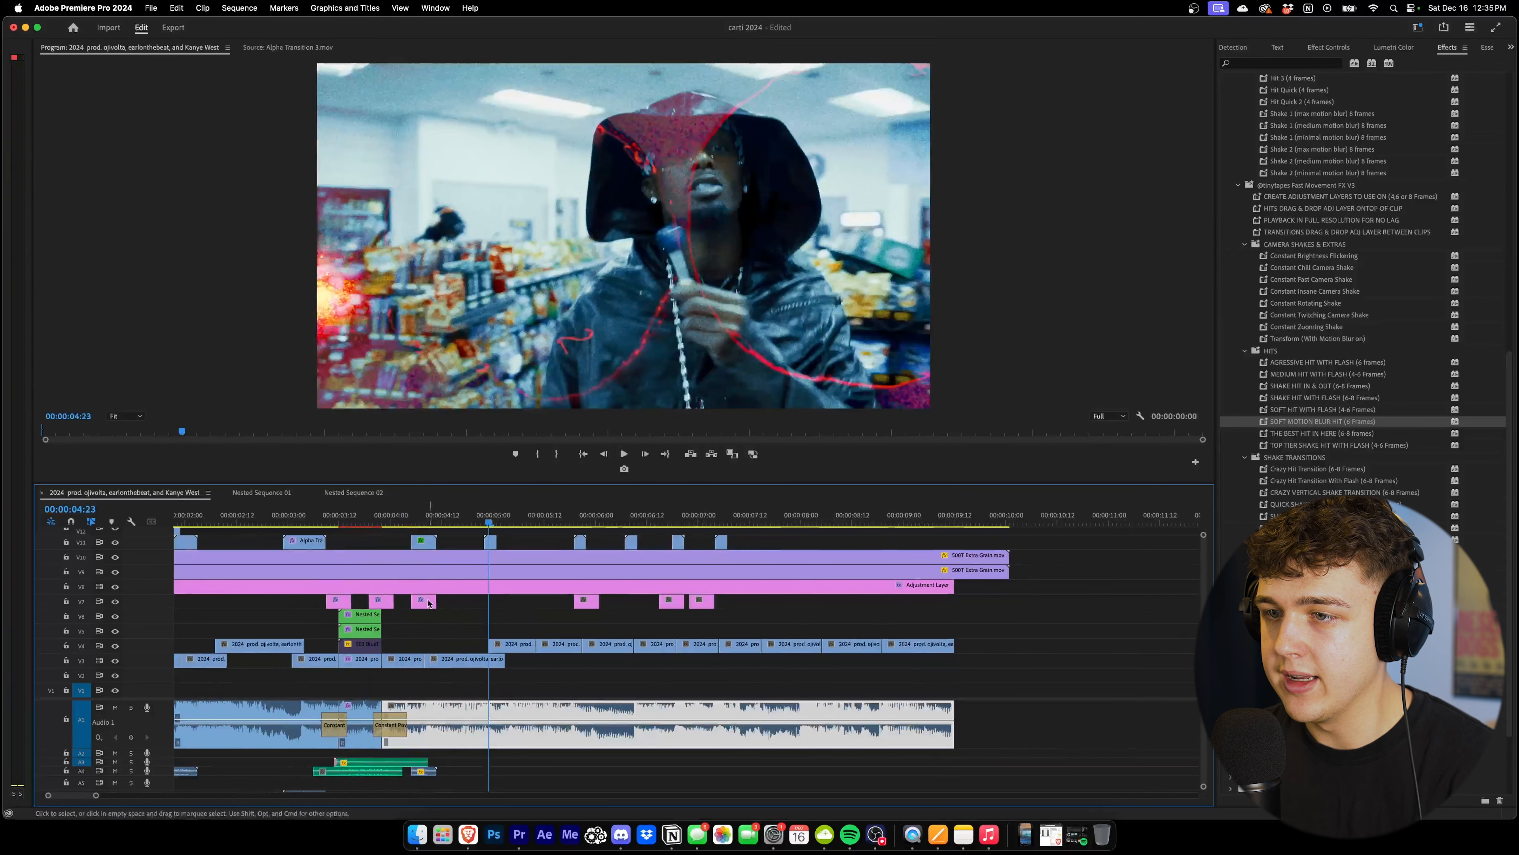
{"action": "left_click_drag", "start_coordinate": [428, 603], "coordinate": [497, 601]}
{"action": "left_click_drag", "start_coordinate": [678, 613], "coordinate": [951, 606]}
{"action": "left_click", "coordinate": [579, 518]}
Duplicate the hit adjustment layer onto the cuts at about 00:00:06:08, 00:00:06:19 and 00:00:07:05, and preview the hits
{"action": "left_click", "coordinate": [491, 606]}
{"action": "left_click_drag", "start_coordinate": [491, 607], "coordinate": [727, 605]}
{"action": "left_click", "coordinate": [631, 516]}
{"action": "key", "text": "space"}
{"action": "left_click", "coordinate": [618, 516]}
{"action": "left_click", "coordinate": [620, 516]}
{"action": "key", "text": "minus"}
{"action": "key", "text": "space"}
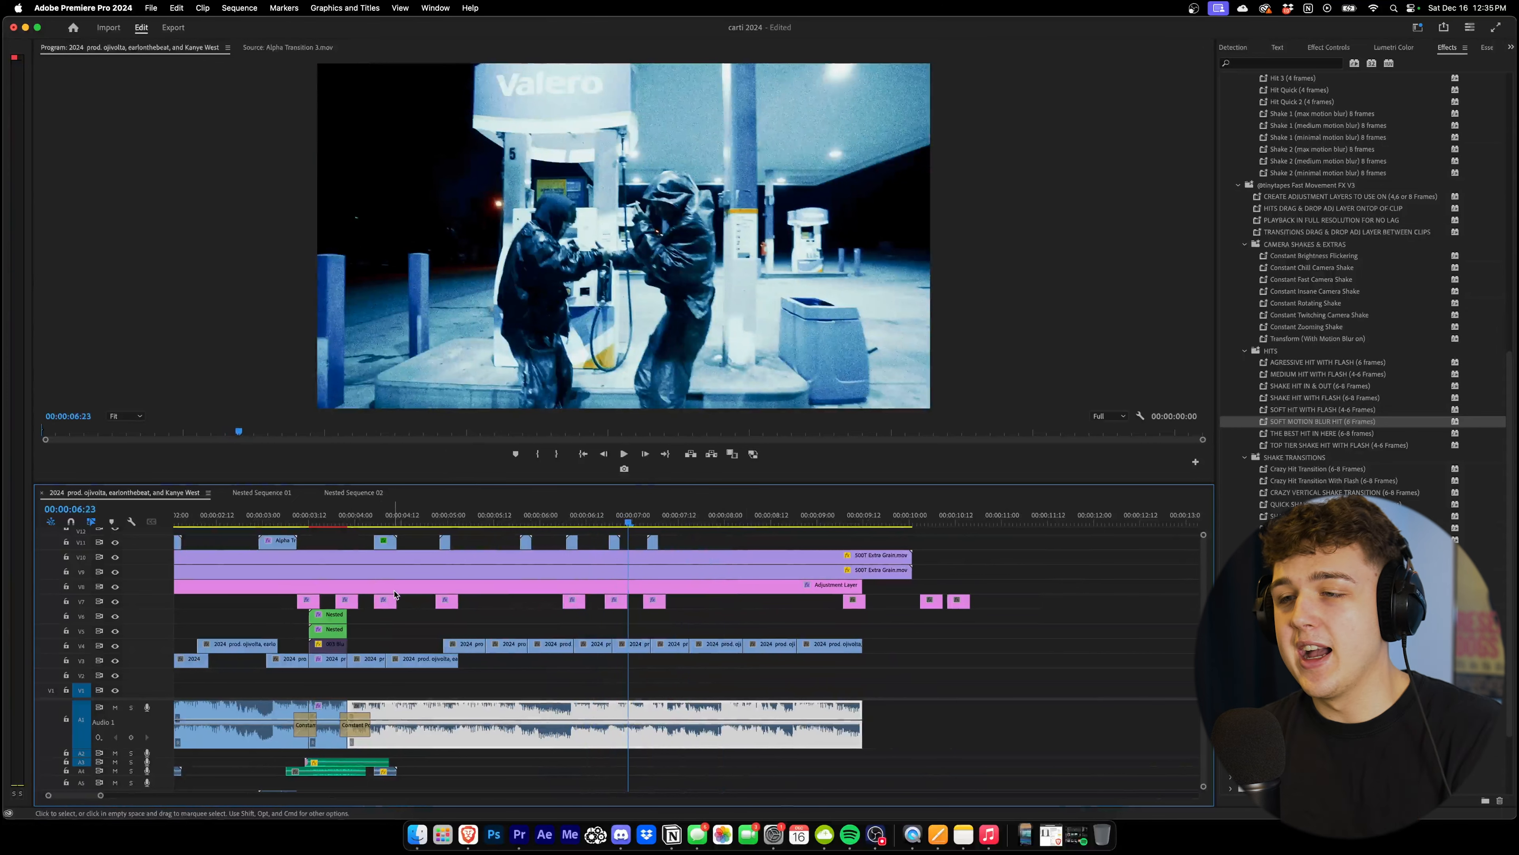
Disable the three alpha transitions and three hit layers between about 00:00:06:06 and 00:00:07:08, and play the section without them
{"action": "left_click", "coordinate": [563, 516]}
{"action": "left_click_drag", "start_coordinate": [695, 535], "coordinate": [567, 548]}
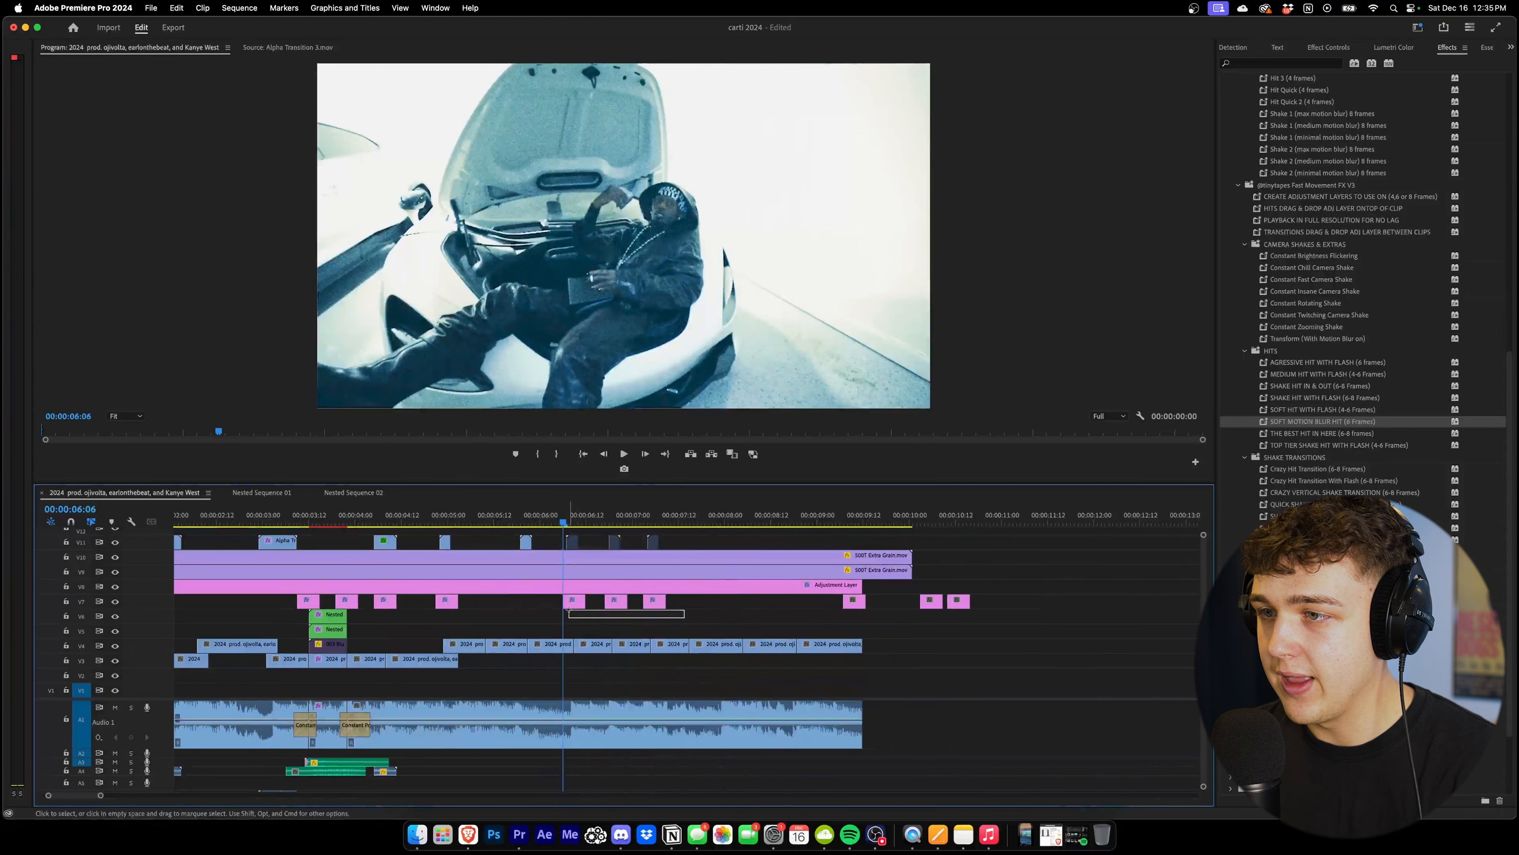
{"action": "left_click_drag", "start_coordinate": [568, 611], "coordinate": [568, 610]}
{"action": "key", "text": "space"}
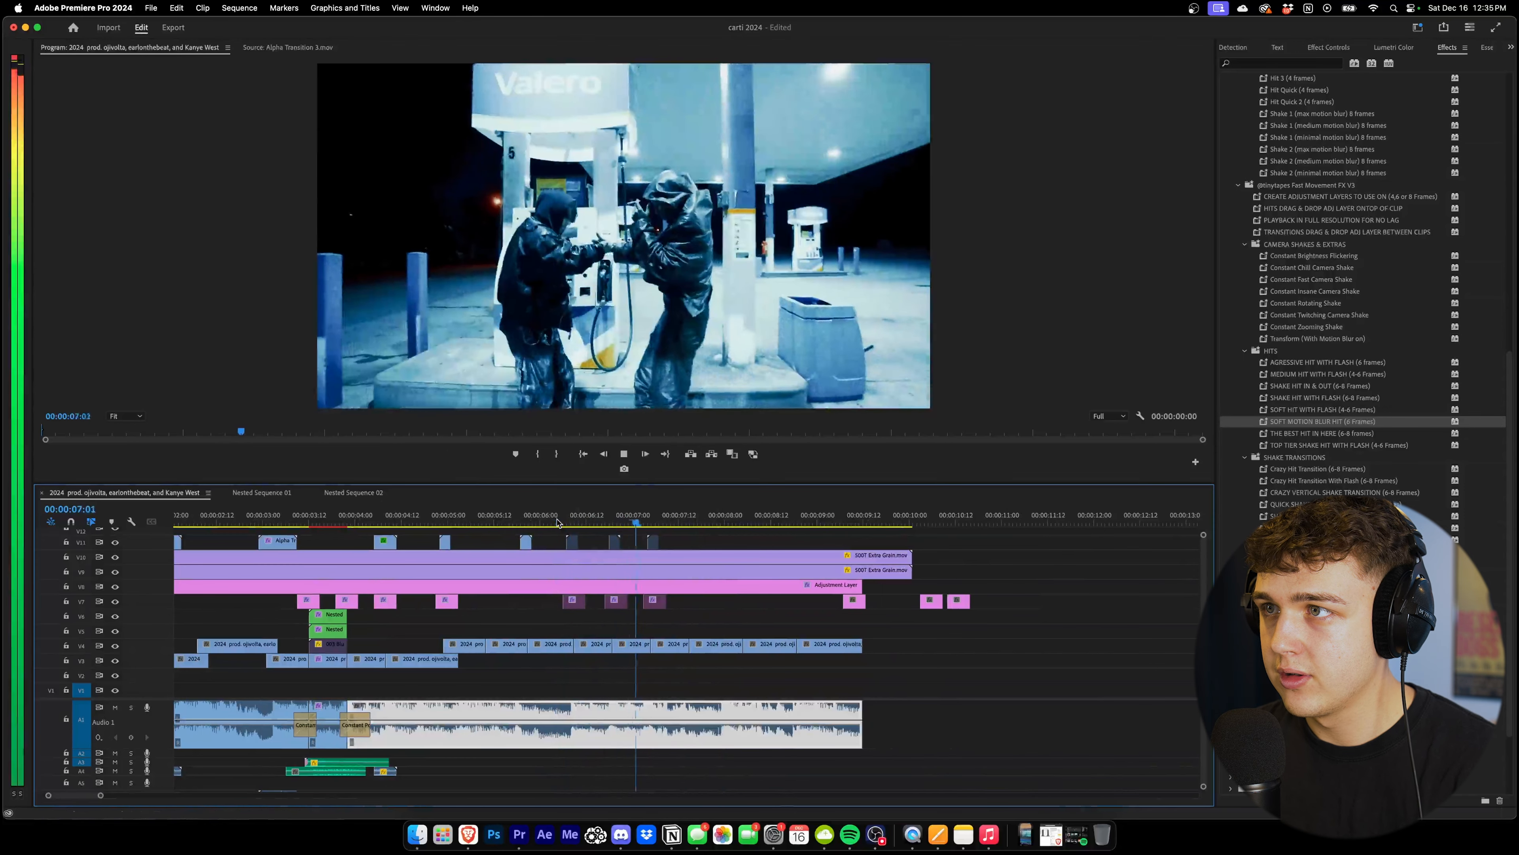
Re-enable the three hit layers and three alpha transitions after 00:00:06:06 and play the section again for comparison
{"action": "left_click", "coordinate": [557, 522]}
{"action": "left_click_drag", "start_coordinate": [687, 620], "coordinate": [581, 606]}
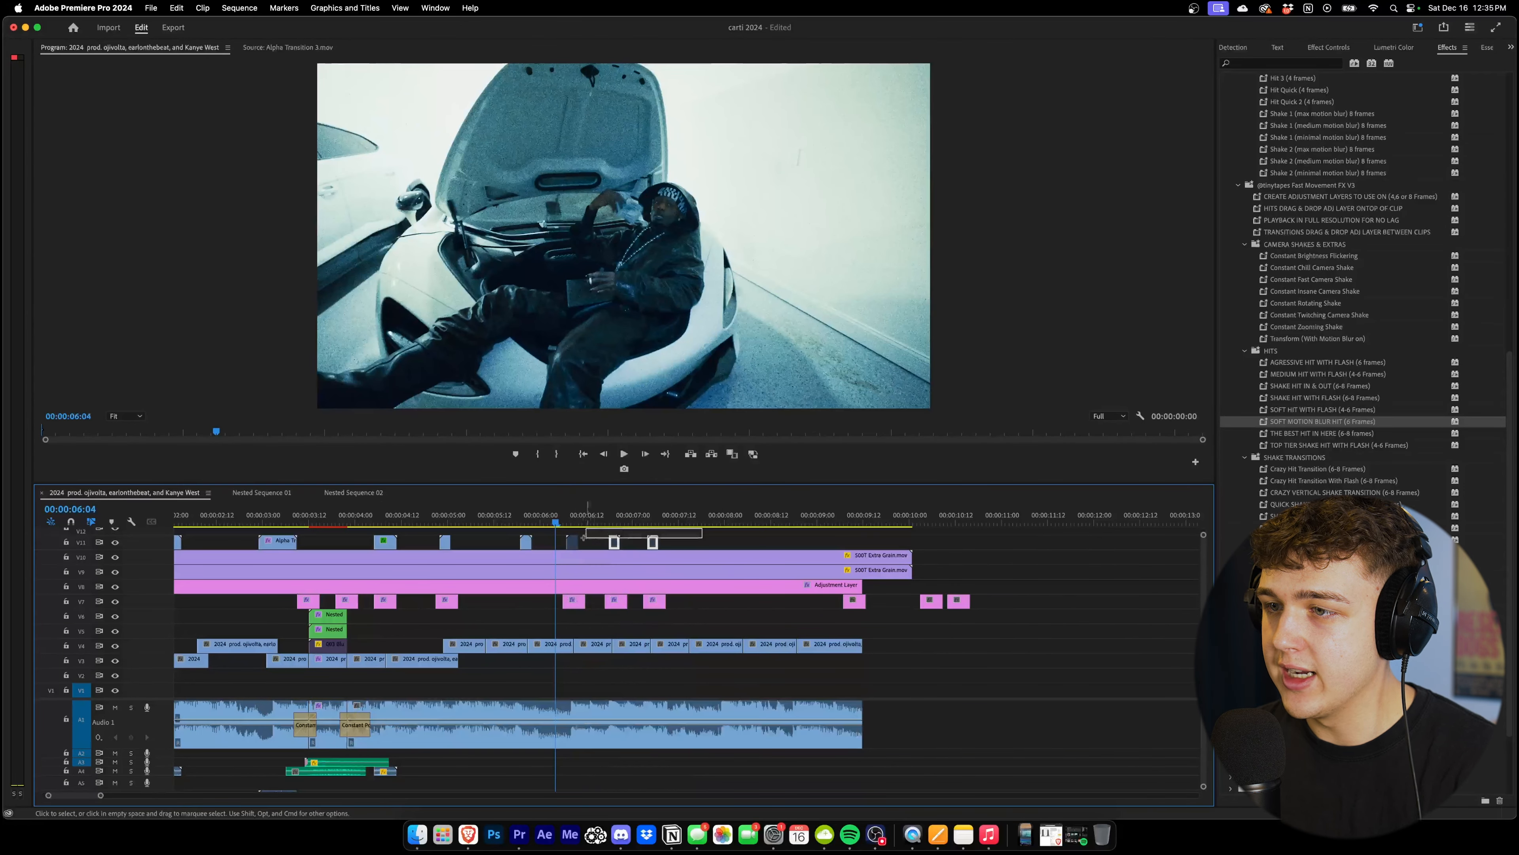
{"action": "key", "text": "space"}
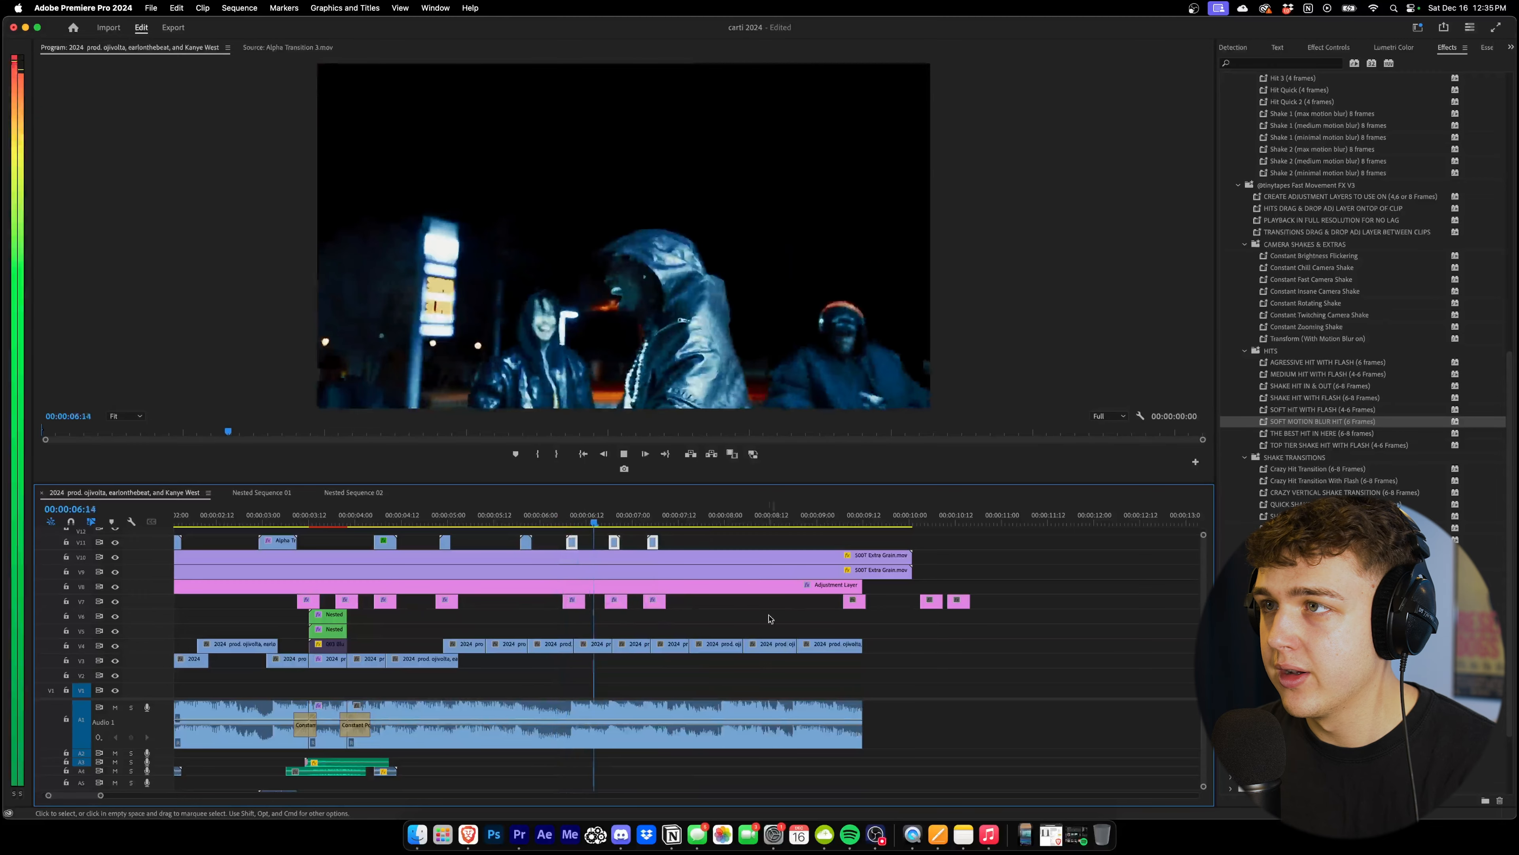
{"action": "key", "text": "space"}
Duplicate the hit adjustment layer onto the cuts at about 00:00:00:18 and 00:00:02:01, and preview the opening
{"action": "key", "text": "Home"}
{"action": "key", "text": "minus"}
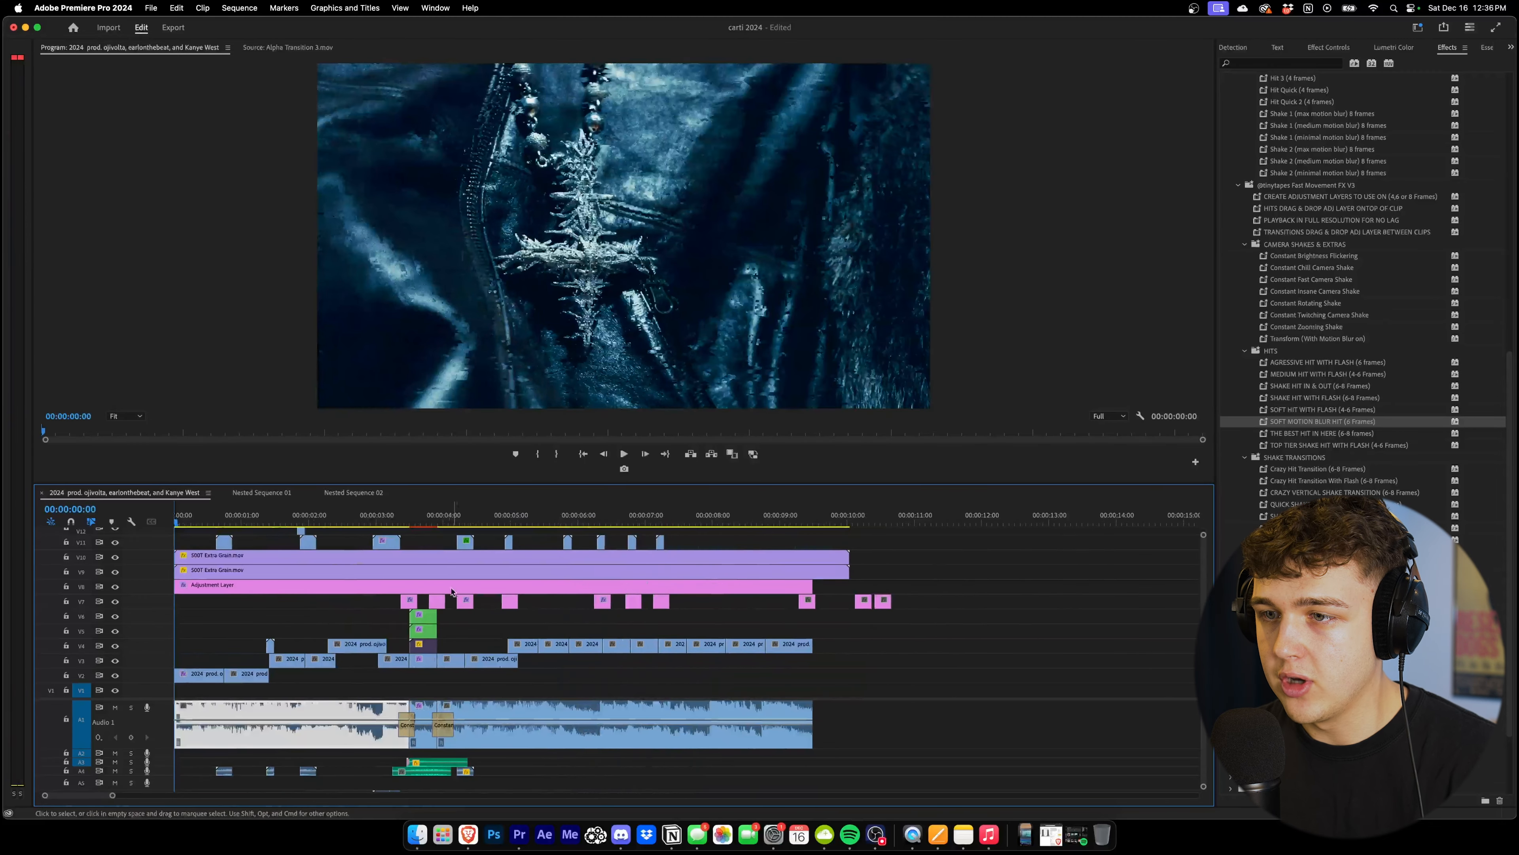
{"action": "left_click_drag", "start_coordinate": [407, 597], "coordinate": [311, 601]}
{"action": "key", "text": "space"}
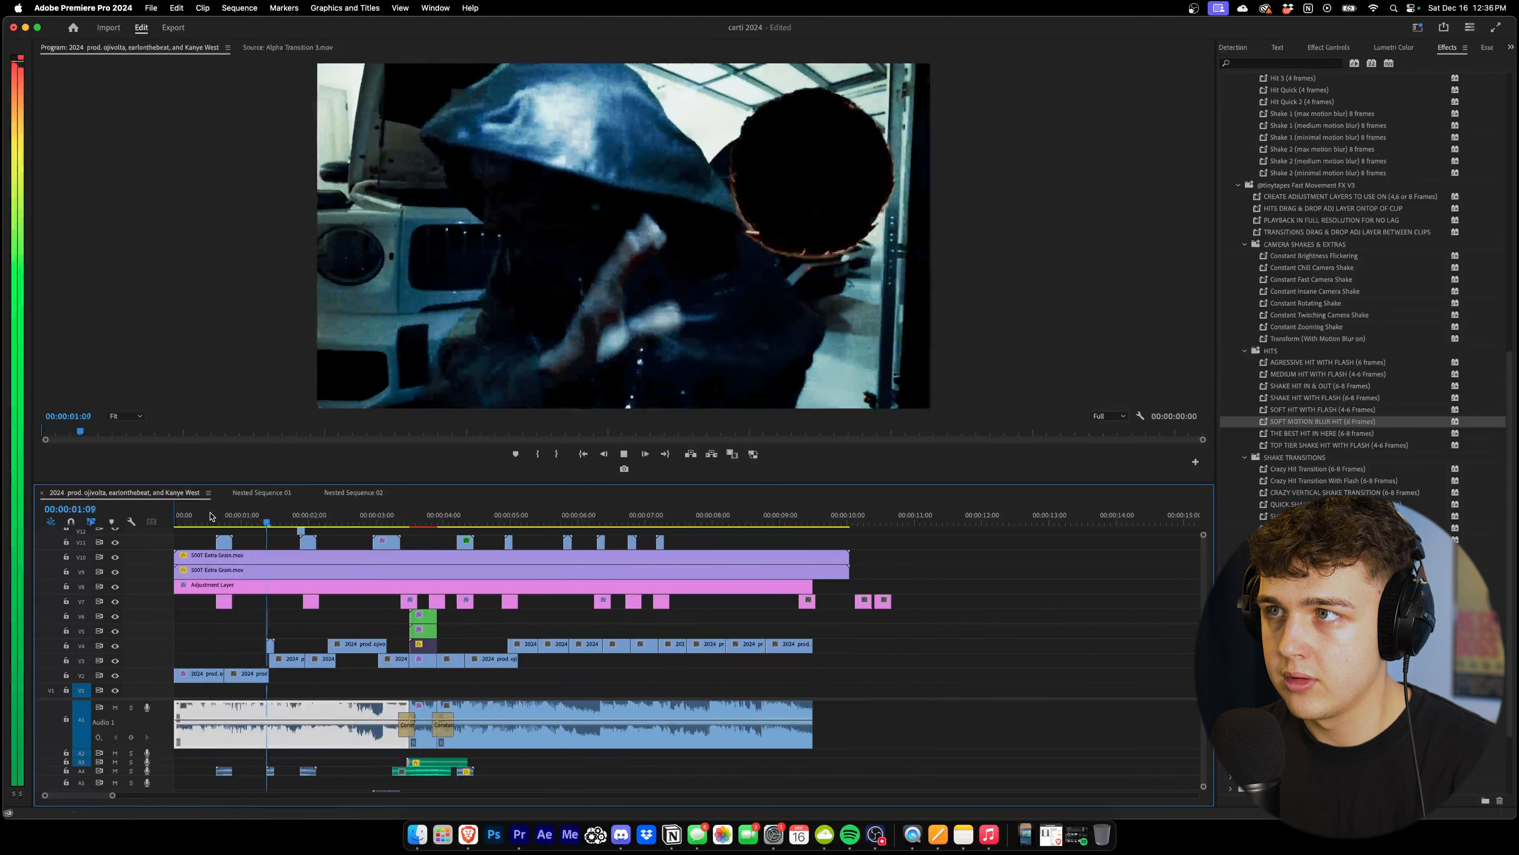
{"action": "left_click", "coordinate": [210, 516]}
{"action": "key", "text": "space"}
{"action": "scroll", "coordinate": [248, 580], "scroll_direction": "up", "scroll_amount": 1}
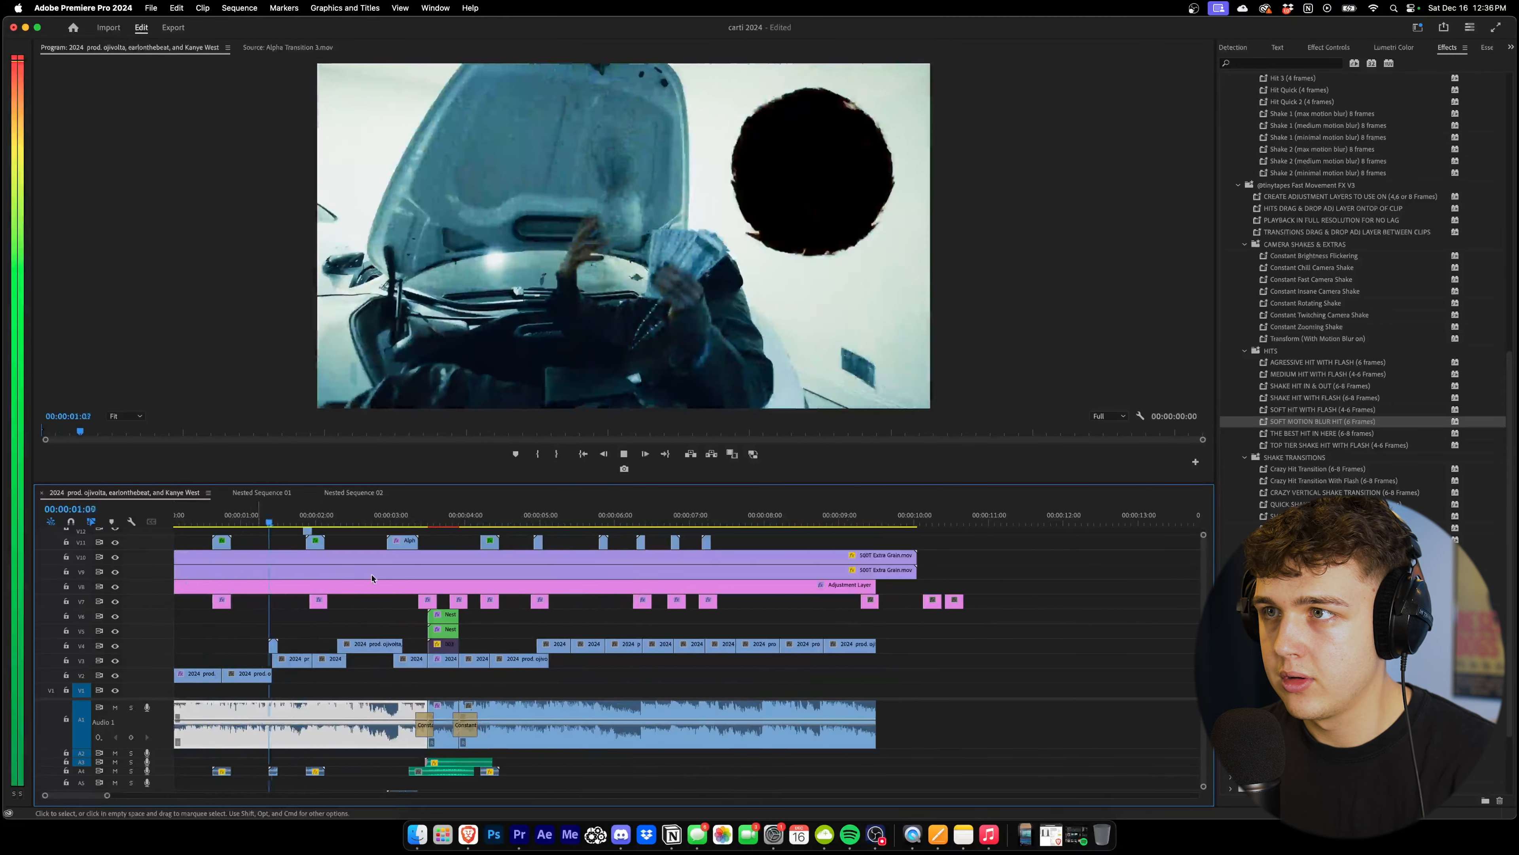
{"action": "key", "text": "space"}
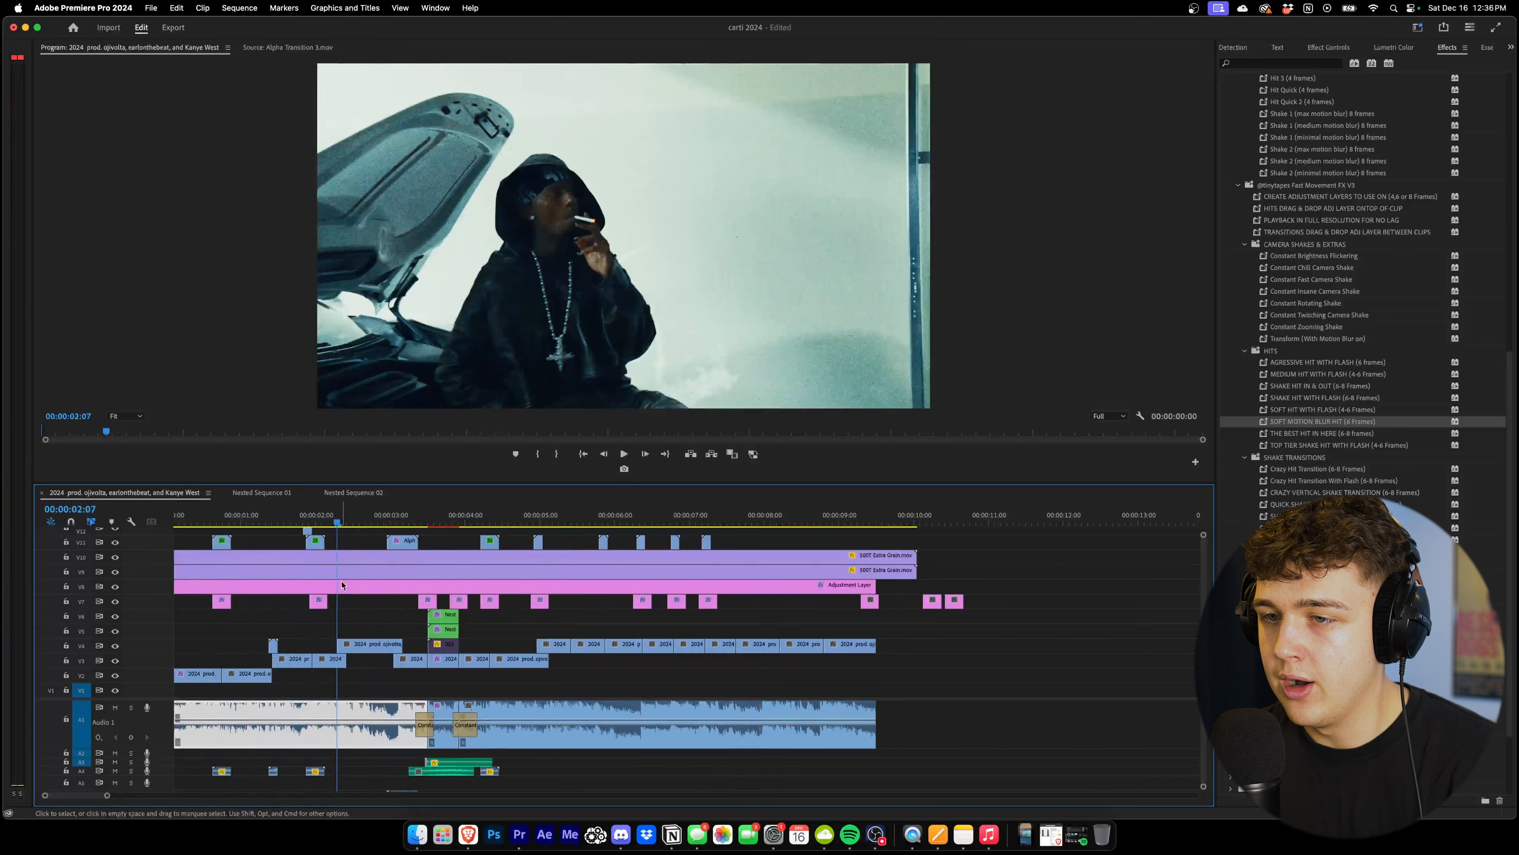
Move one spare adjustment layer back to track V6, centred over the cut at 00:00:02:07
{"action": "key", "text": "equal"}
{"action": "key", "text": "equal"}
{"action": "key", "text": "equal"}
{"action": "key", "text": "minus"}
{"action": "key", "text": "minus"}
{"action": "key", "text": "minus"}
{"action": "key", "text": "minus"}
{"action": "key", "text": "minus"}
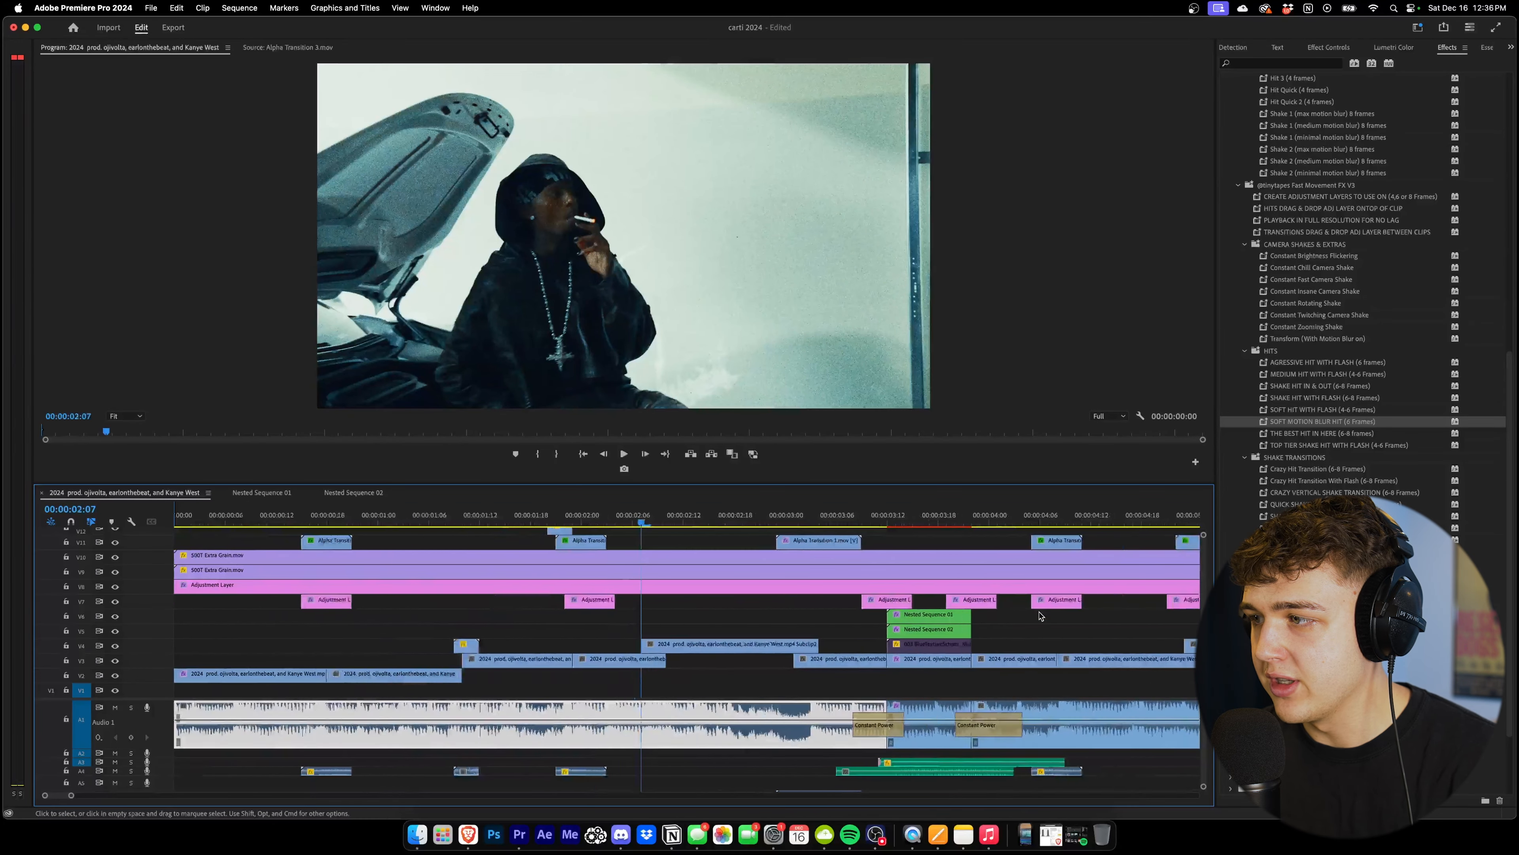
{"action": "key", "text": "minus"}
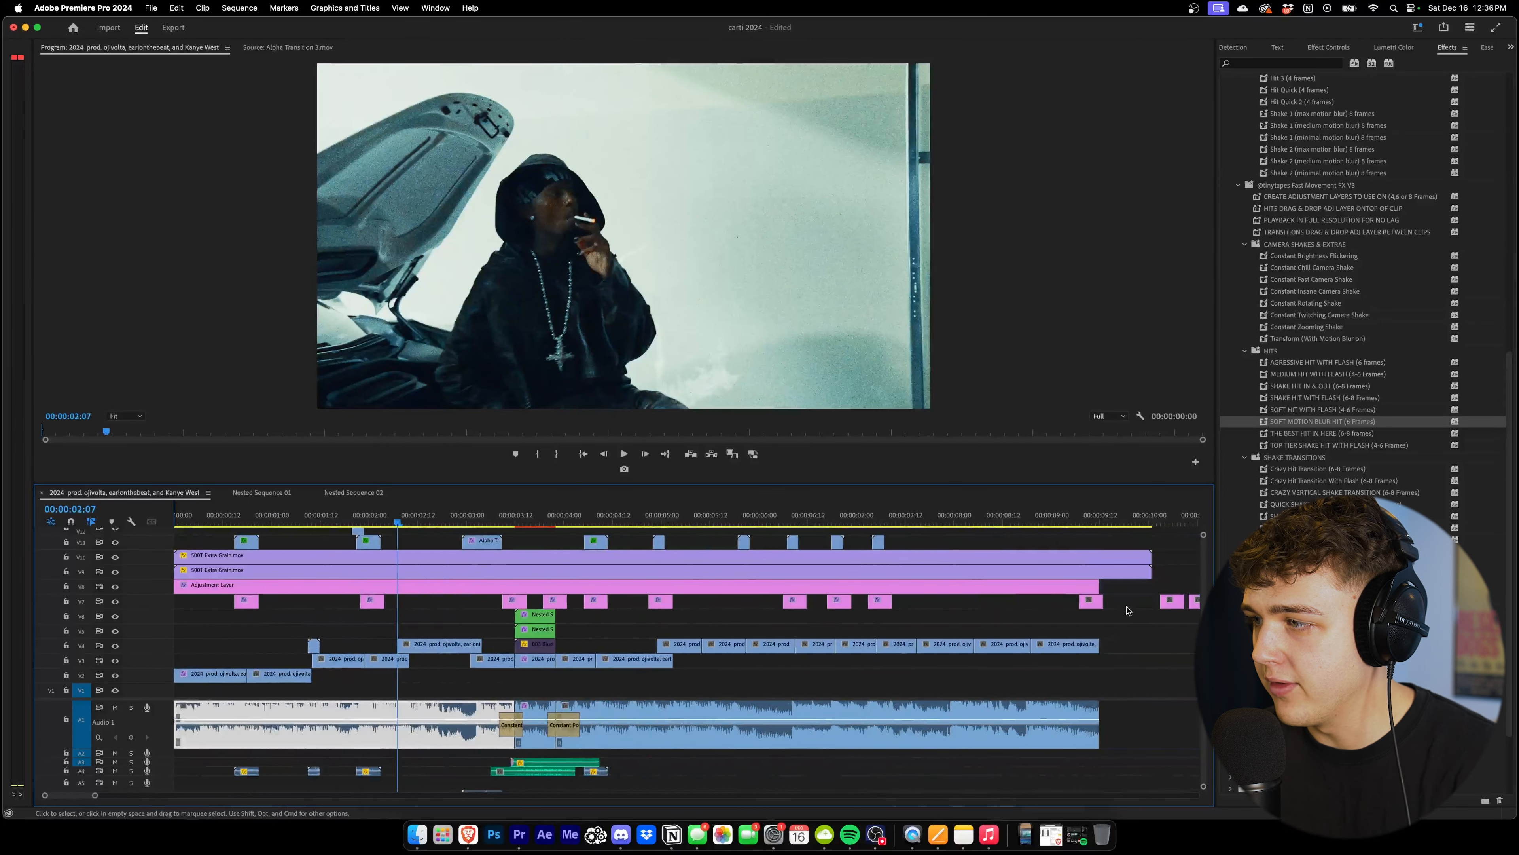
{"action": "left_click_drag", "start_coordinate": [1098, 608], "coordinate": [619, 609]}
{"action": "left_click_drag", "start_coordinate": [418, 625], "coordinate": [395, 620]}
{"action": "key", "text": "equal"}
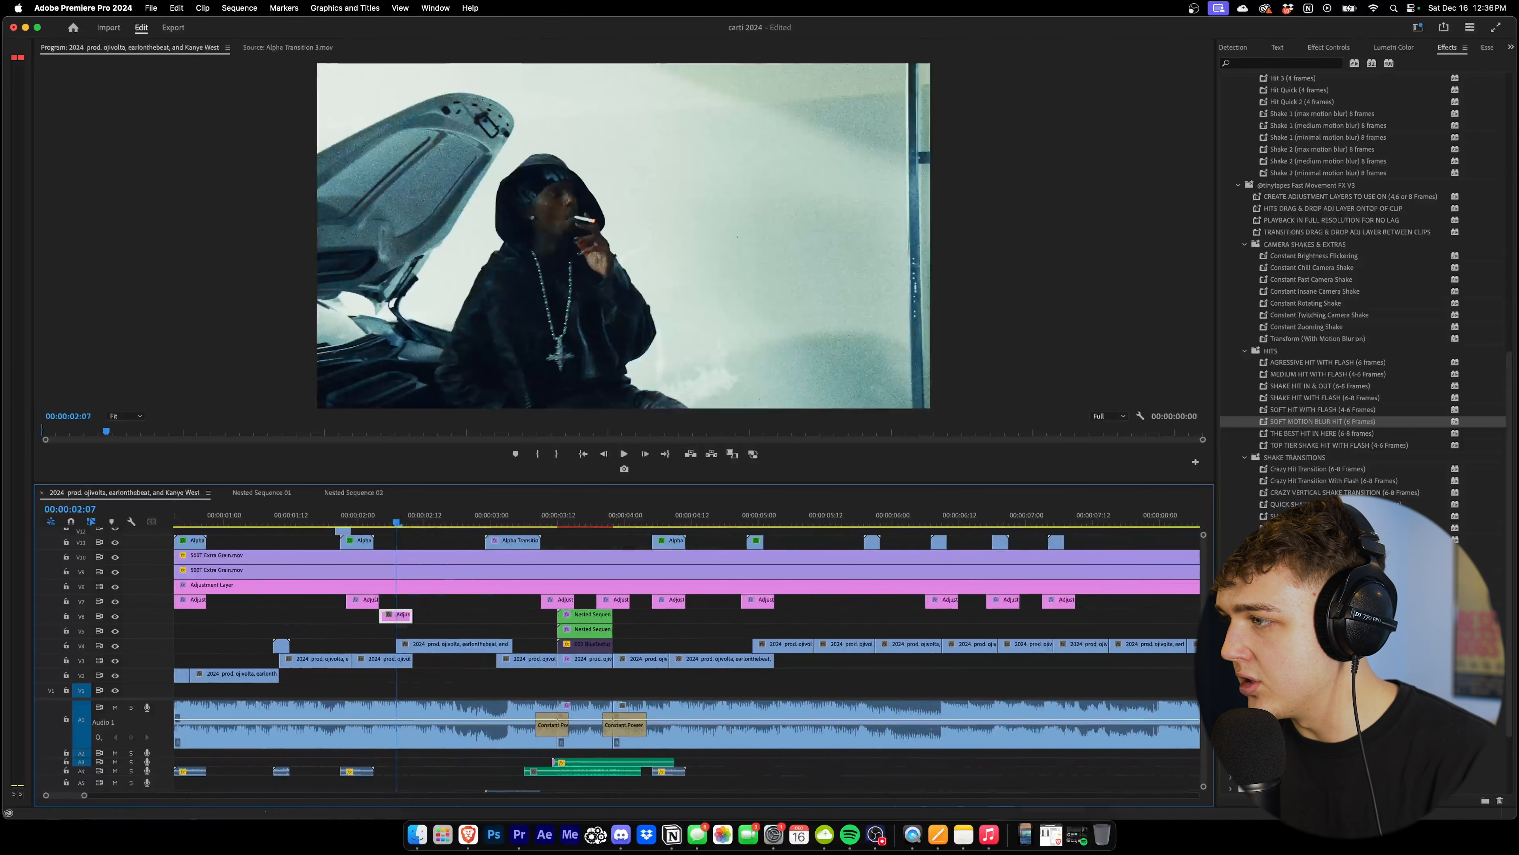
Apply a shake transition preset to the adjustment layer over the 00:00:02:07 cut and preview the transition
{"action": "left_click_drag", "start_coordinate": [1322, 421], "coordinate": [395, 615]}
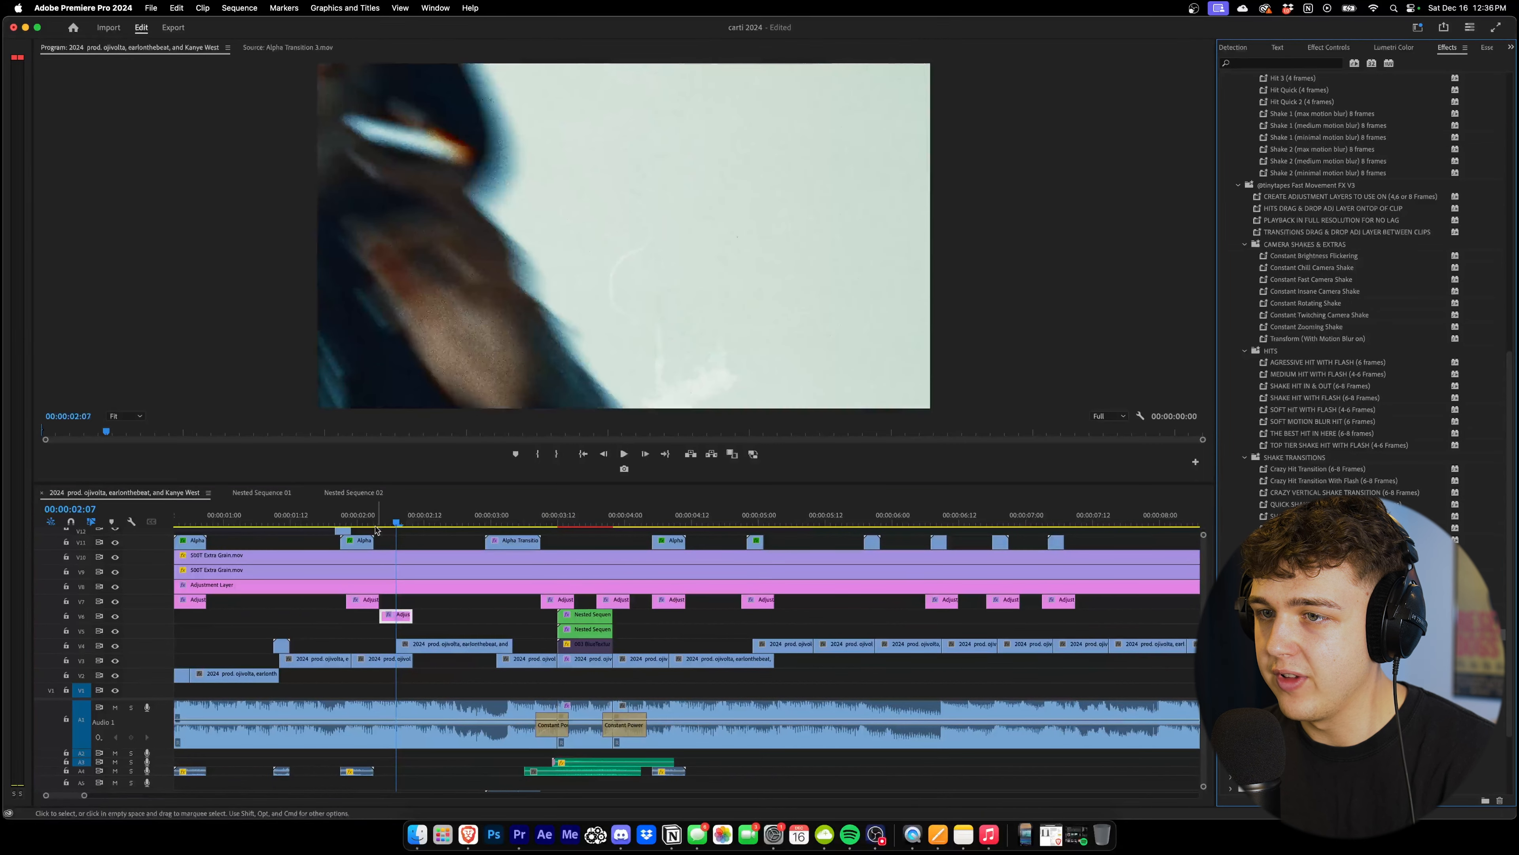
{"action": "left_click", "coordinate": [353, 512]}
{"action": "key", "text": "space"}
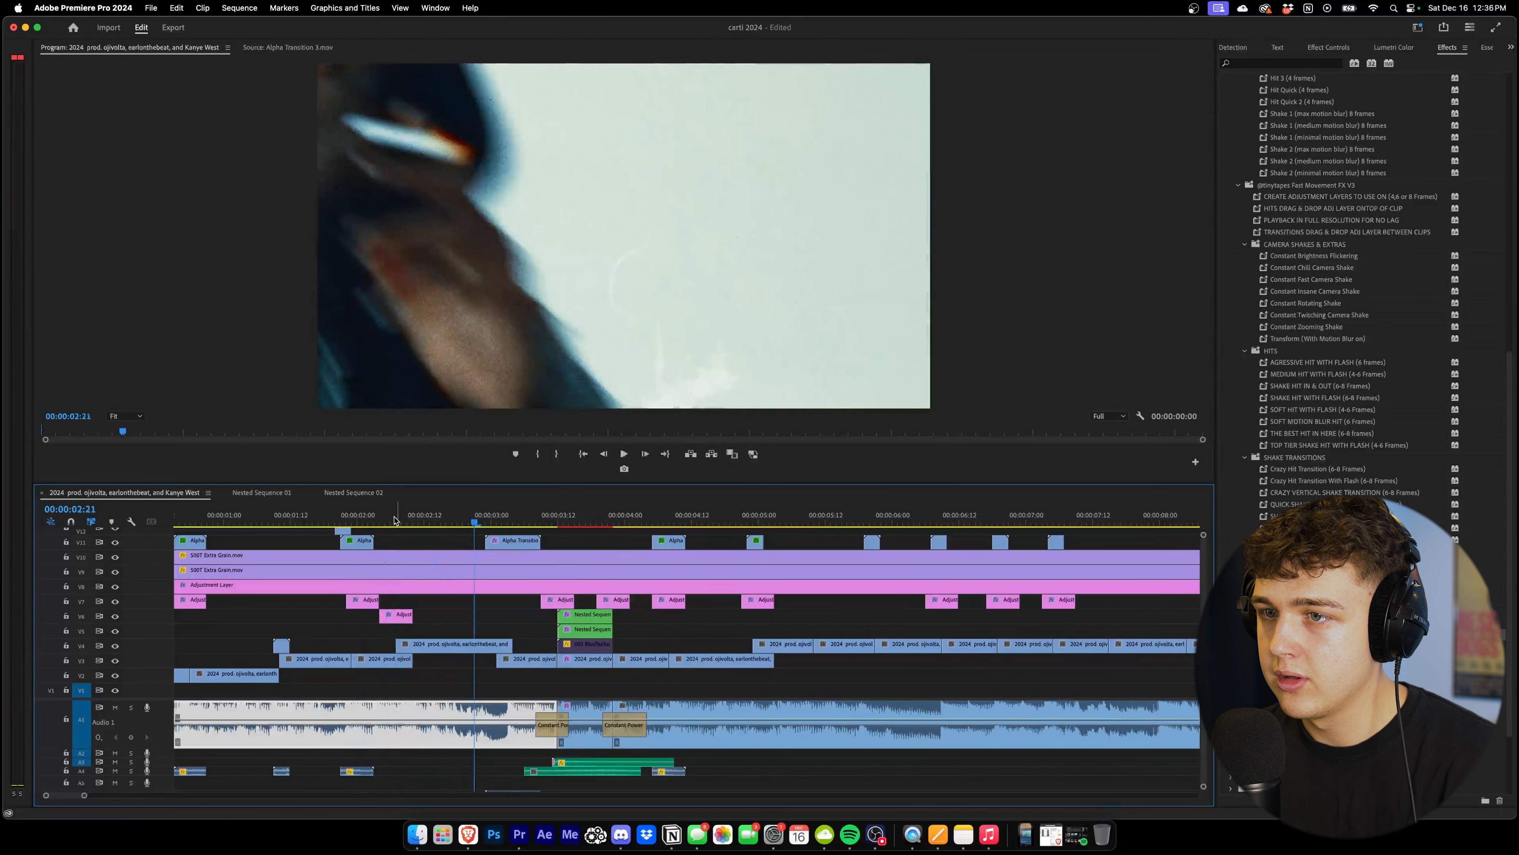
{"action": "key", "text": "space"}
{"action": "left_click", "coordinate": [1334, 574]}
{"action": "key", "text": "space"}
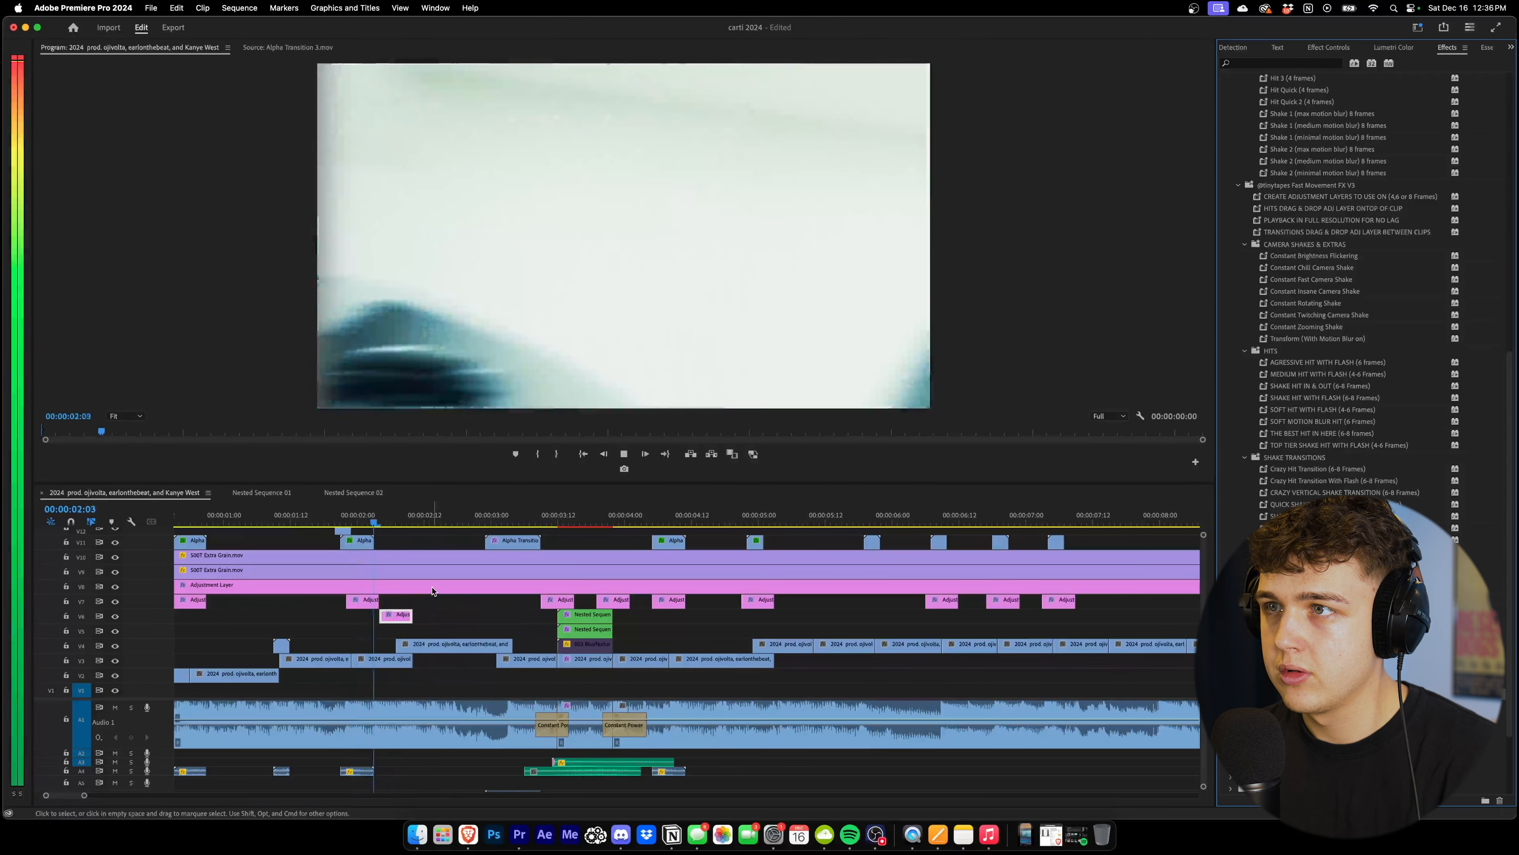
{"action": "key", "text": "space"}
{"action": "left_click", "coordinate": [332, 518]}
{"action": "key", "text": "space"}
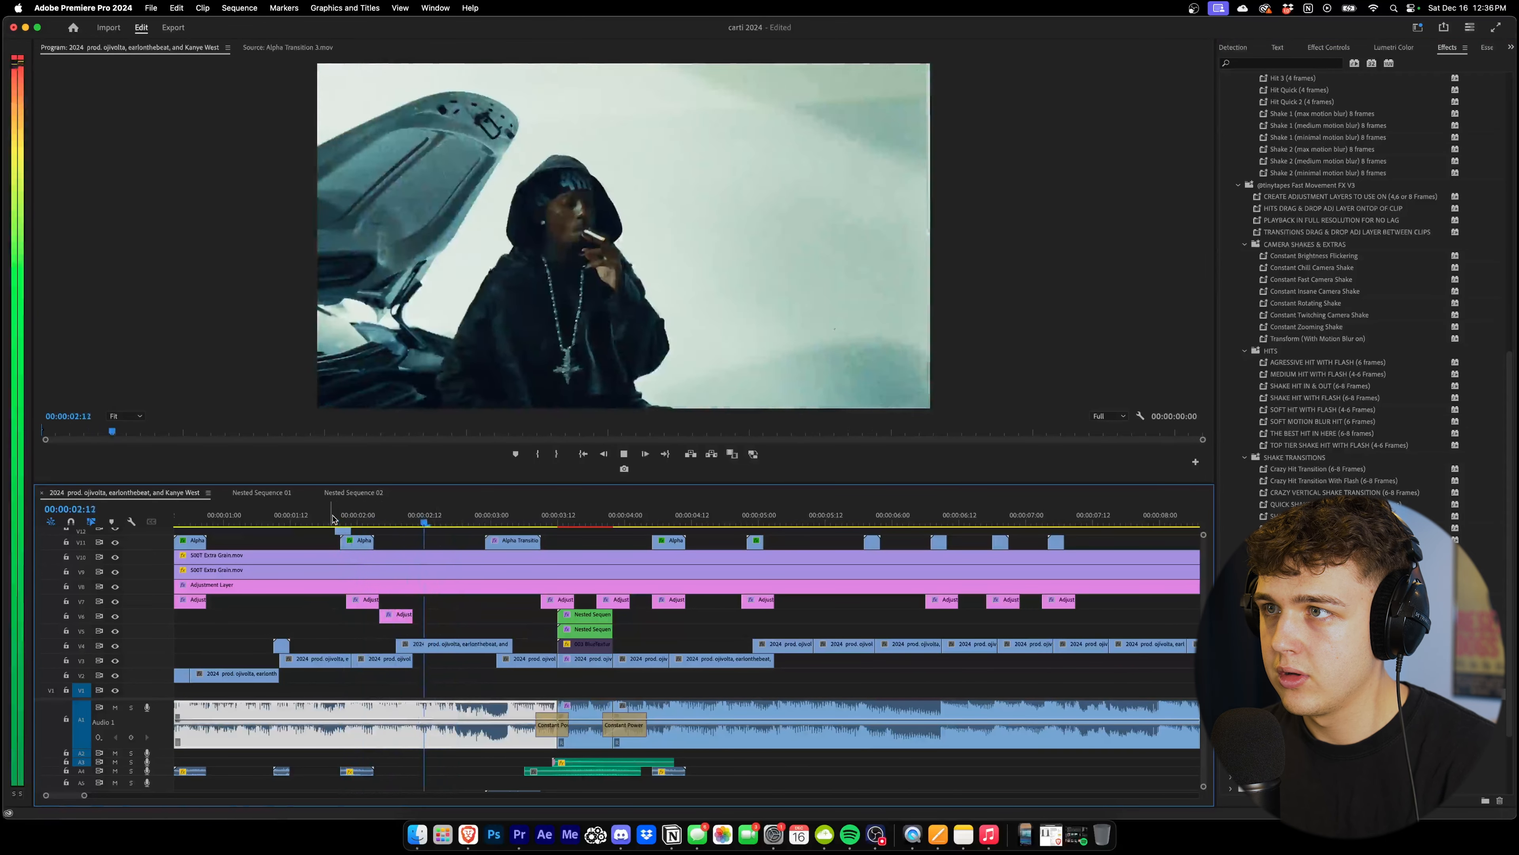
{"action": "key", "text": "space"}
Duplicate the shake transition adjustment layer onto the cut at about 00:00:07:15 and play through it
{"action": "left_click_drag", "start_coordinate": [409, 618], "coordinate": [950, 619]}
{"action": "key", "text": "minus"}
{"action": "left_click", "coordinate": [910, 514]}
{"action": "key", "text": "space"}
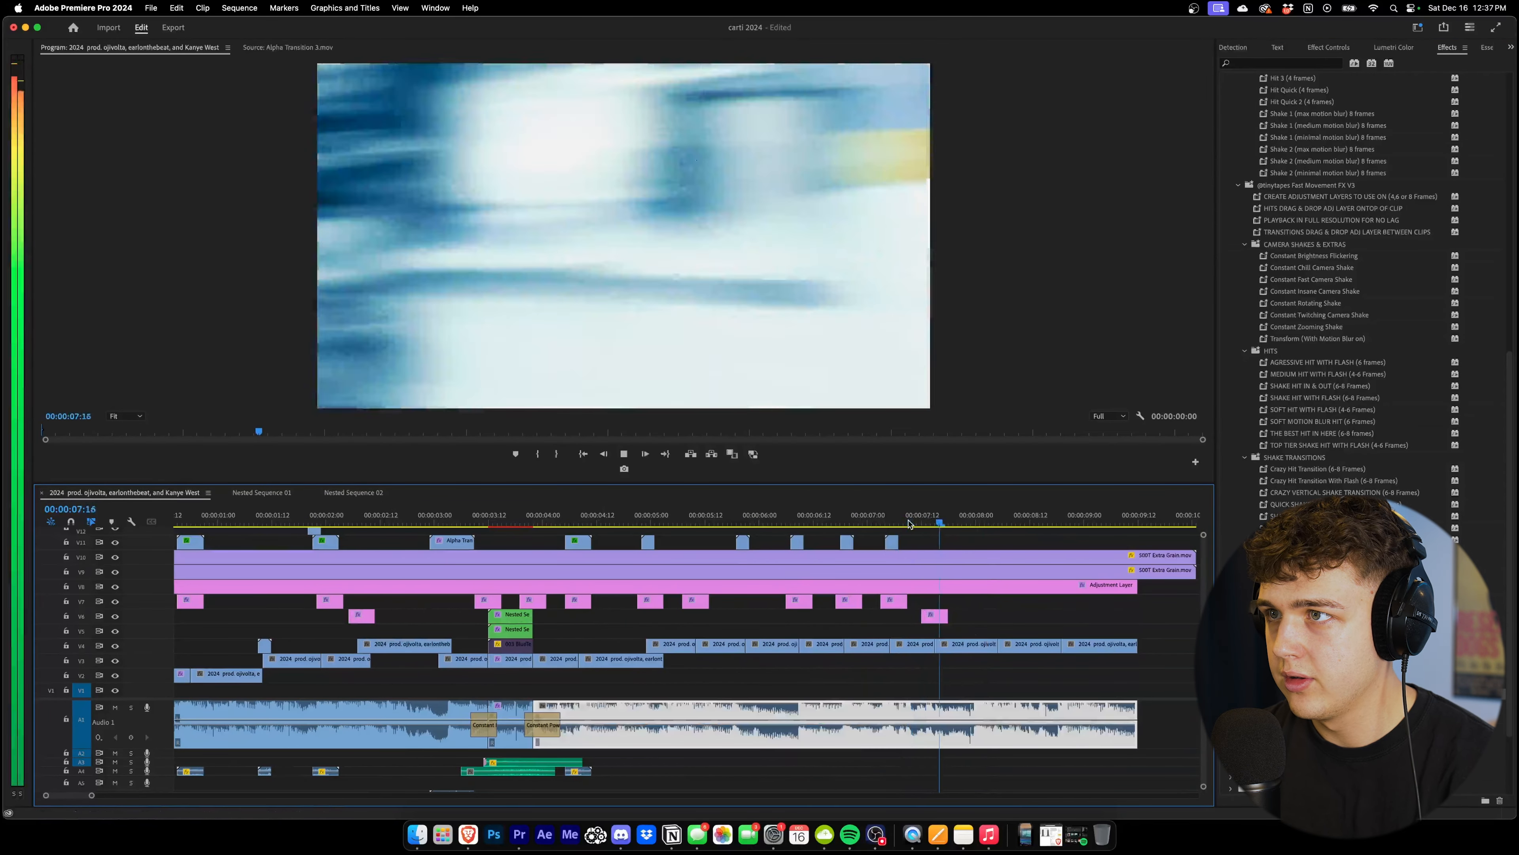
{"action": "left_click", "coordinate": [910, 514]}
{"action": "key", "text": "space"}
Duplicate an alpha transition and a hit adjustment layer onto the cut at about 00:00:08:04, and play the edit
{"action": "scroll", "coordinate": [947, 627], "scroll_direction": "right", "scroll_amount": 8}
{"action": "left_click_drag", "start_coordinate": [394, 542], "coordinate": [503, 549]}
{"action": "left_click_drag", "start_coordinate": [400, 604], "coordinate": [504, 602], "text": "alt"}
{"action": "left_click", "coordinate": [1394, 47]}
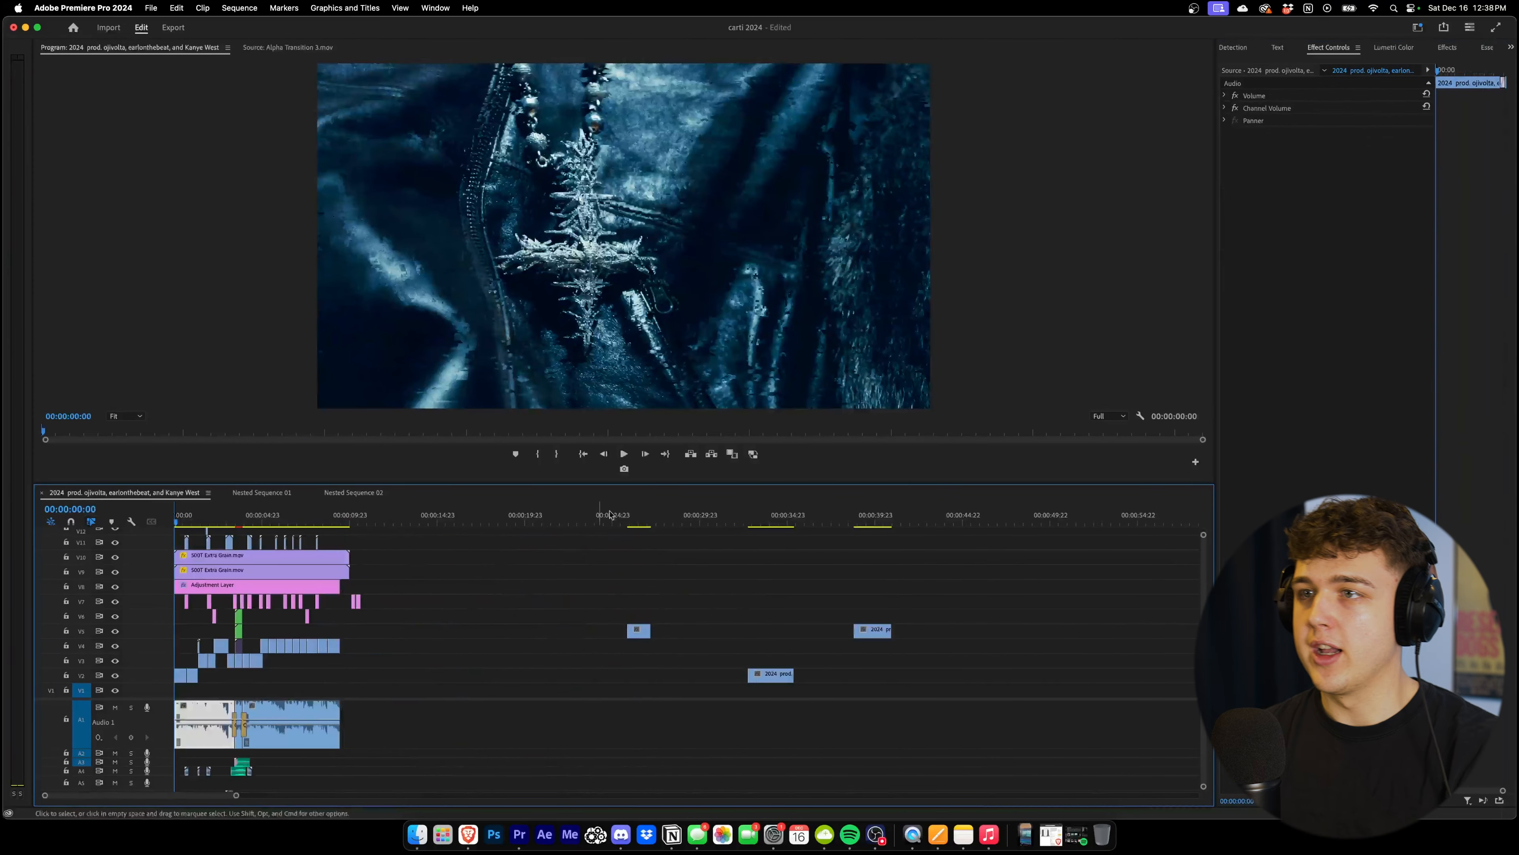
{"action": "key", "text": "space"}
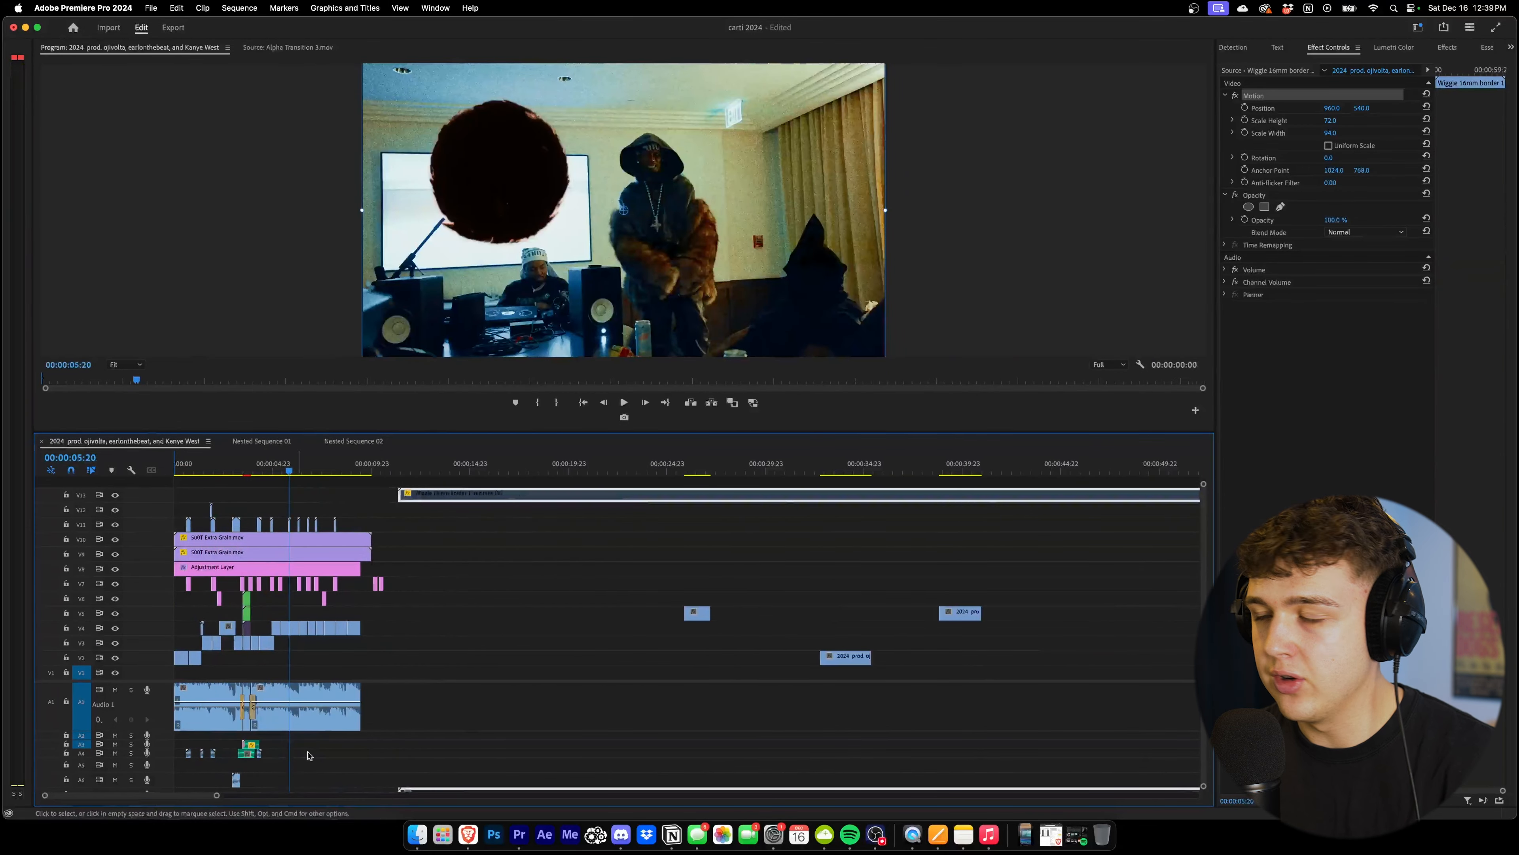
Add RISER 1.wav from the RISERS bin to the audio tracks and dock the Program monitor beside the timeline
{"action": "left_click", "coordinate": [472, 210]}
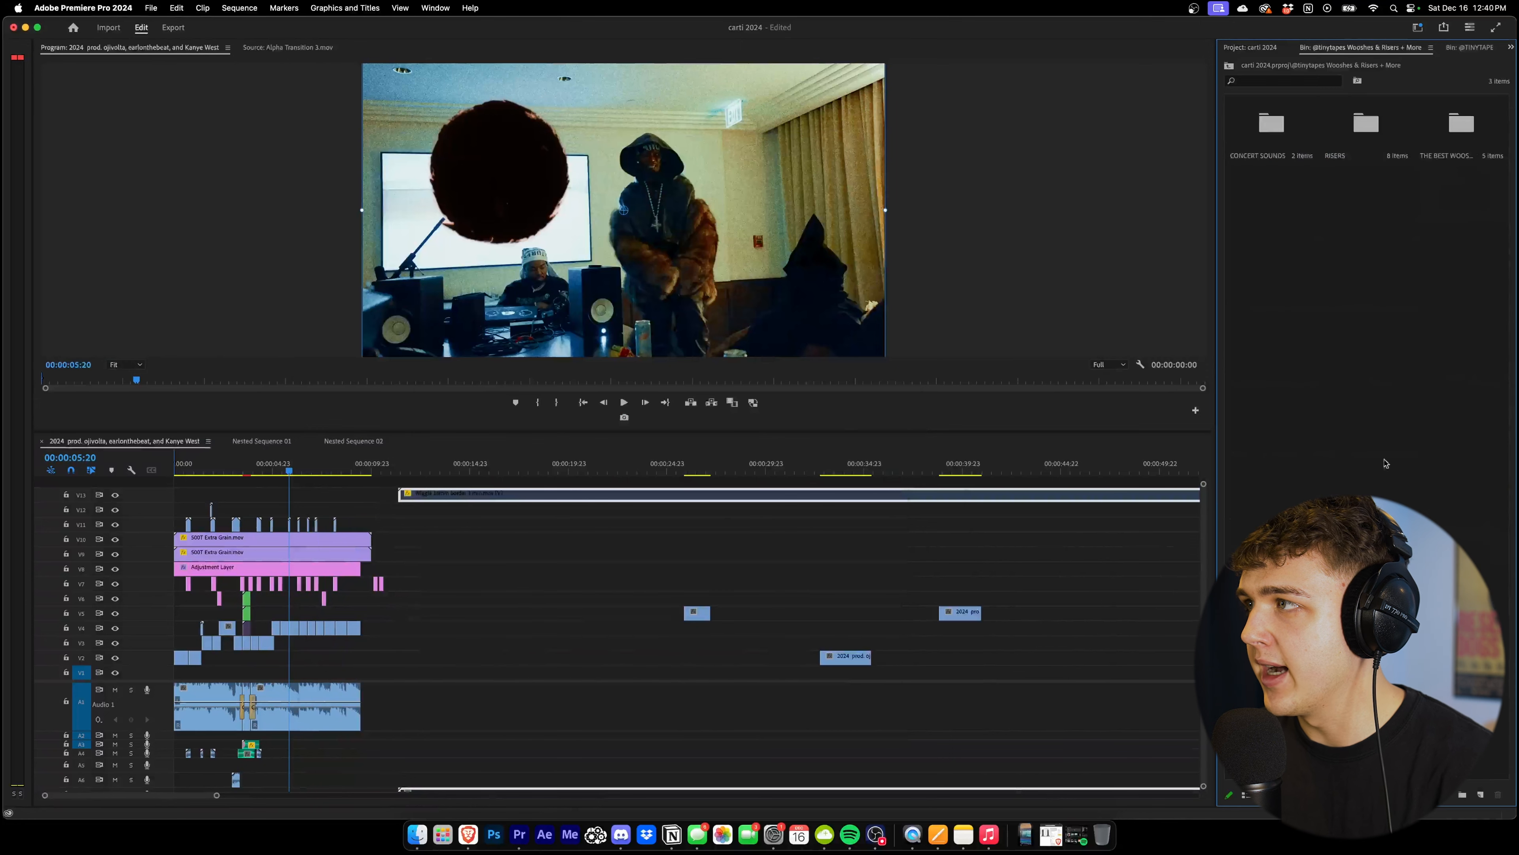
{"action": "double_click", "coordinate": [1337, 127]}
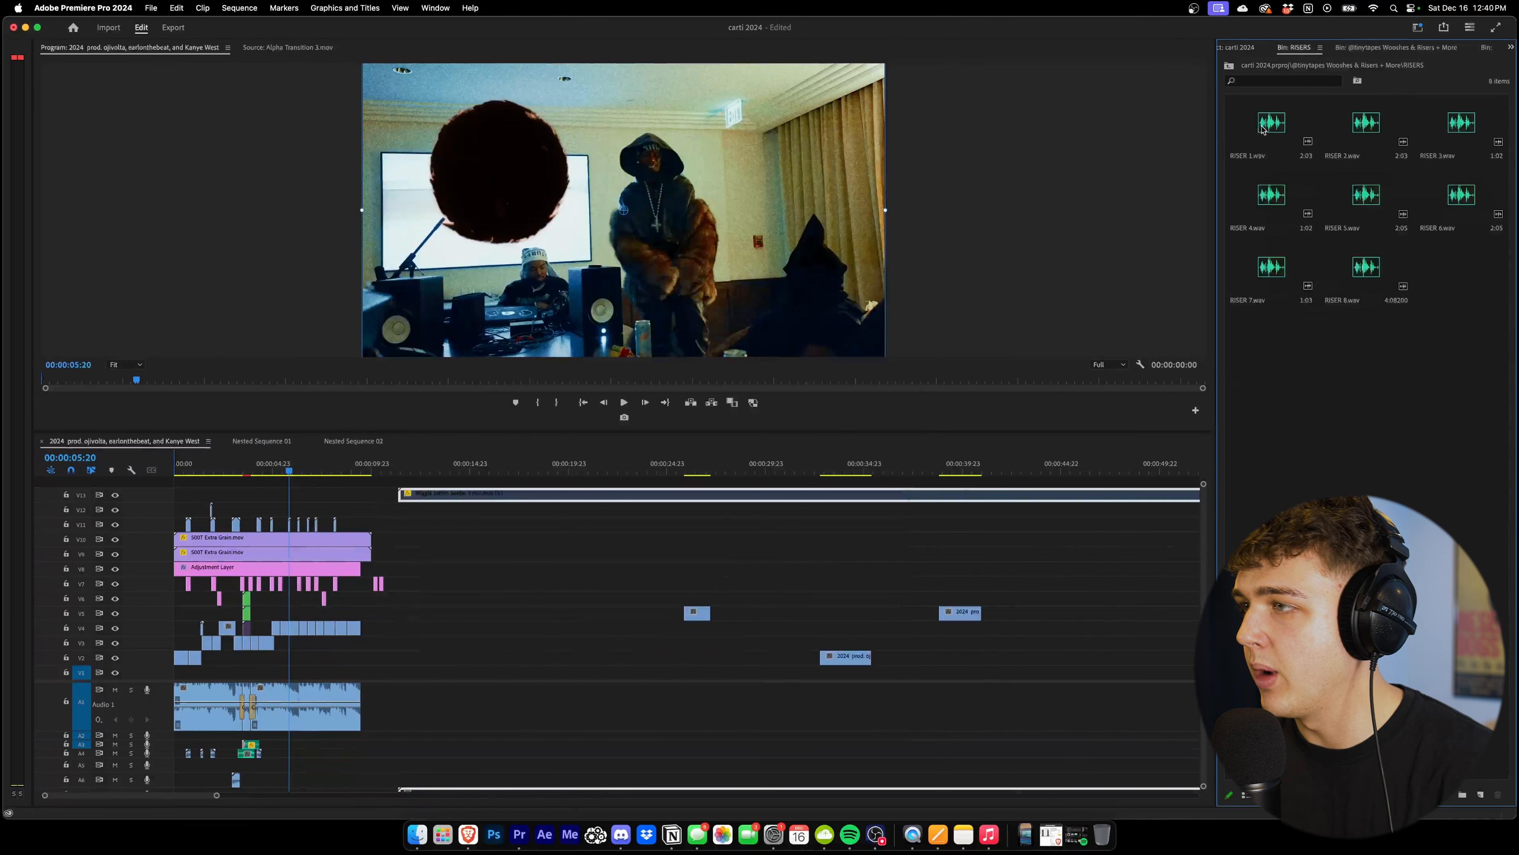
{"action": "left_click_drag", "start_coordinate": [1262, 130], "coordinate": [558, 708]}
{"action": "left_click_drag", "start_coordinate": [128, 47], "coordinate": [36, 332]}
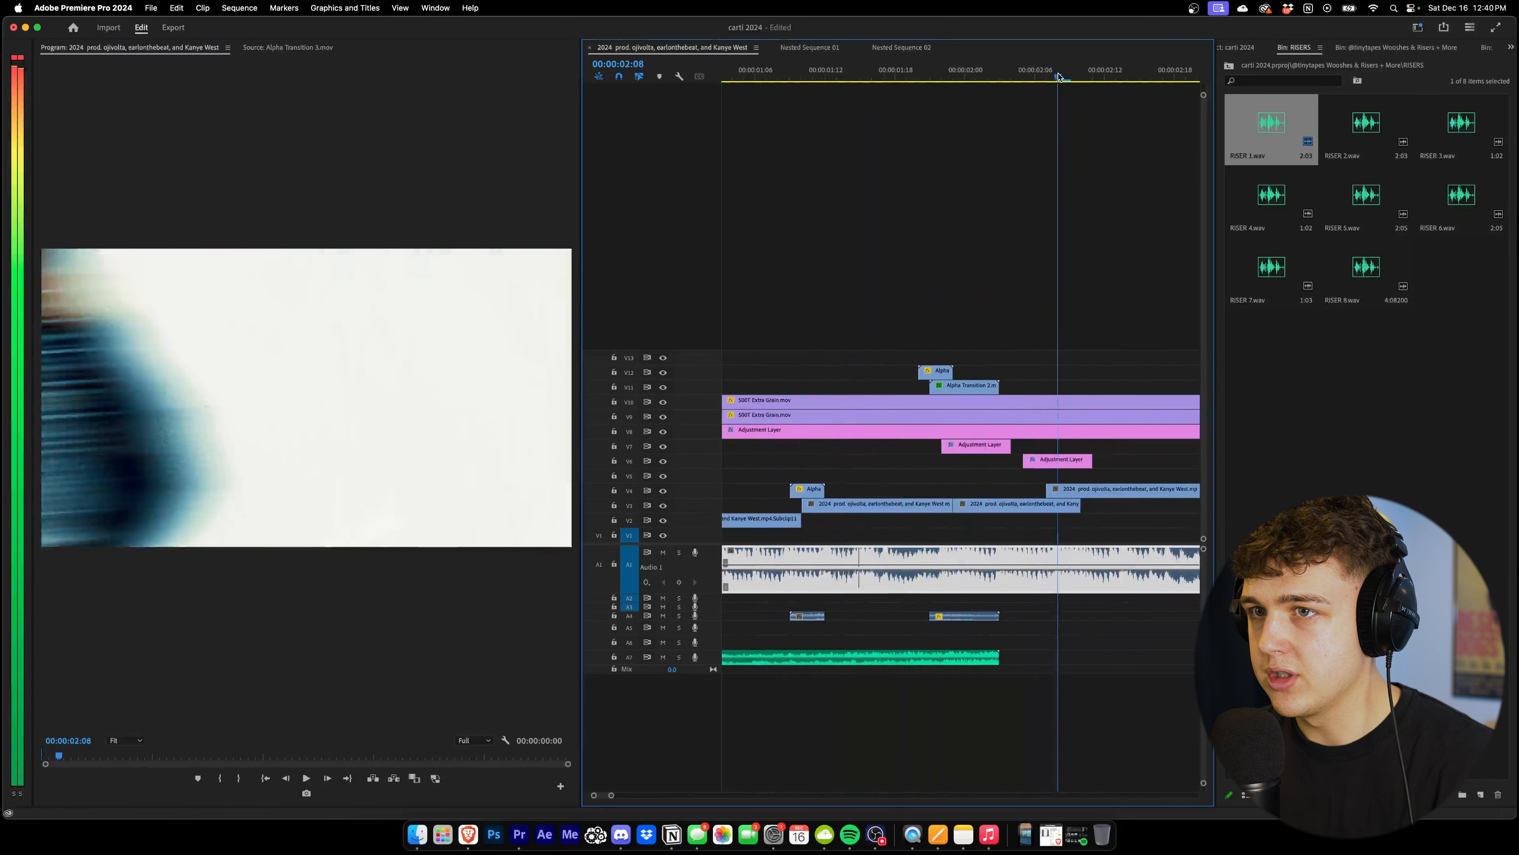
Shift RISER 1.wav so that it ends at about 00:00:02:11, and preview the build-up
{"action": "left_click_drag", "start_coordinate": [1059, 76], "coordinate": [1093, 76]}
{"action": "left_click_drag", "start_coordinate": [972, 649], "coordinate": [1062, 662]}
{"action": "left_click_drag", "start_coordinate": [825, 72], "coordinate": [671, 110]}
{"action": "key", "text": "minus"}
{"action": "key", "text": "minus"}
{"action": "key", "text": "space"}
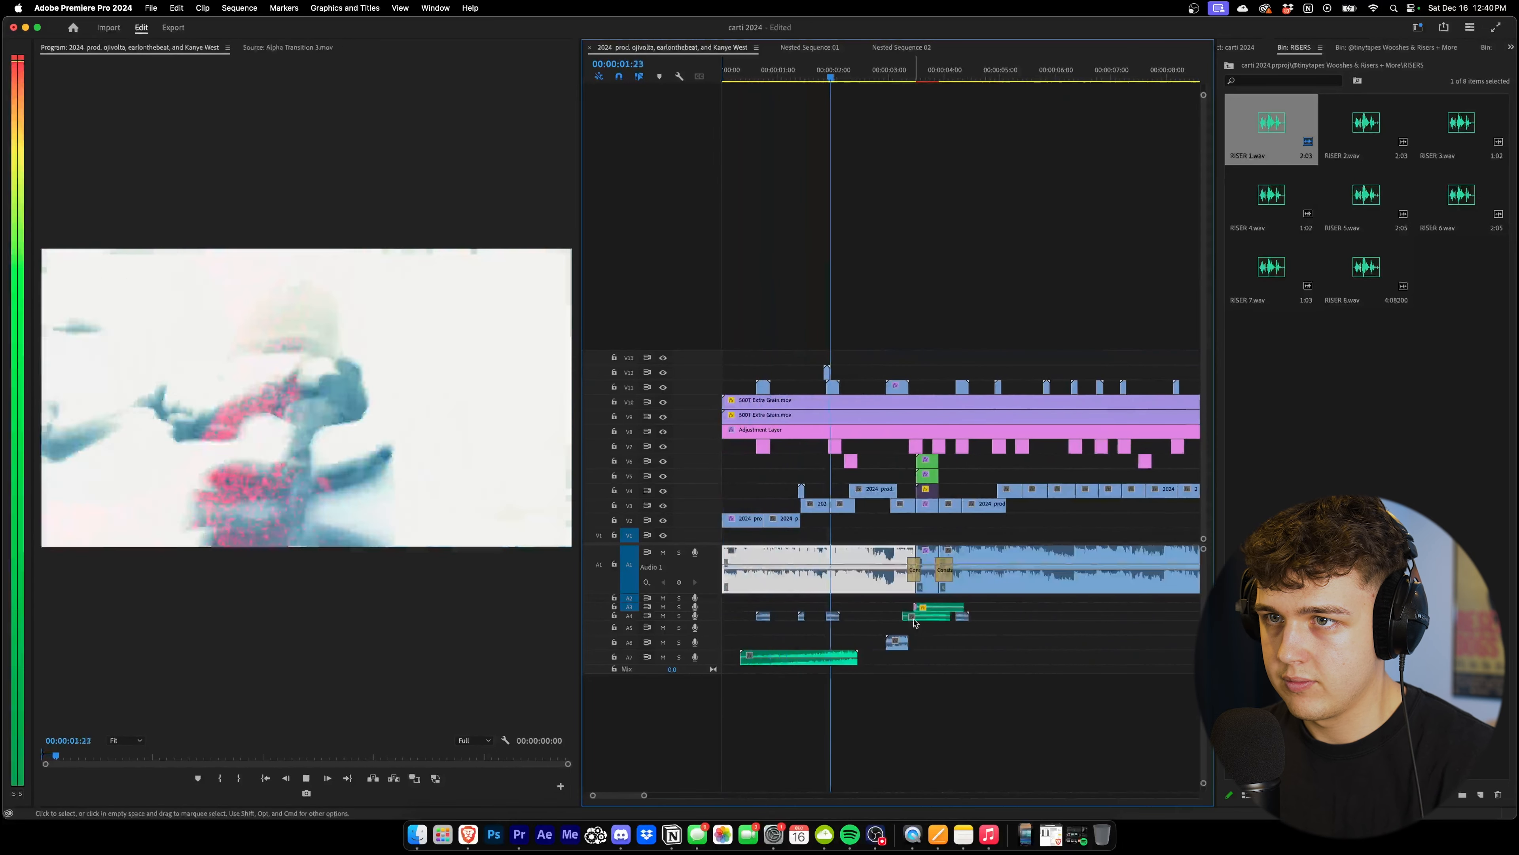
{"action": "key", "text": "space"}
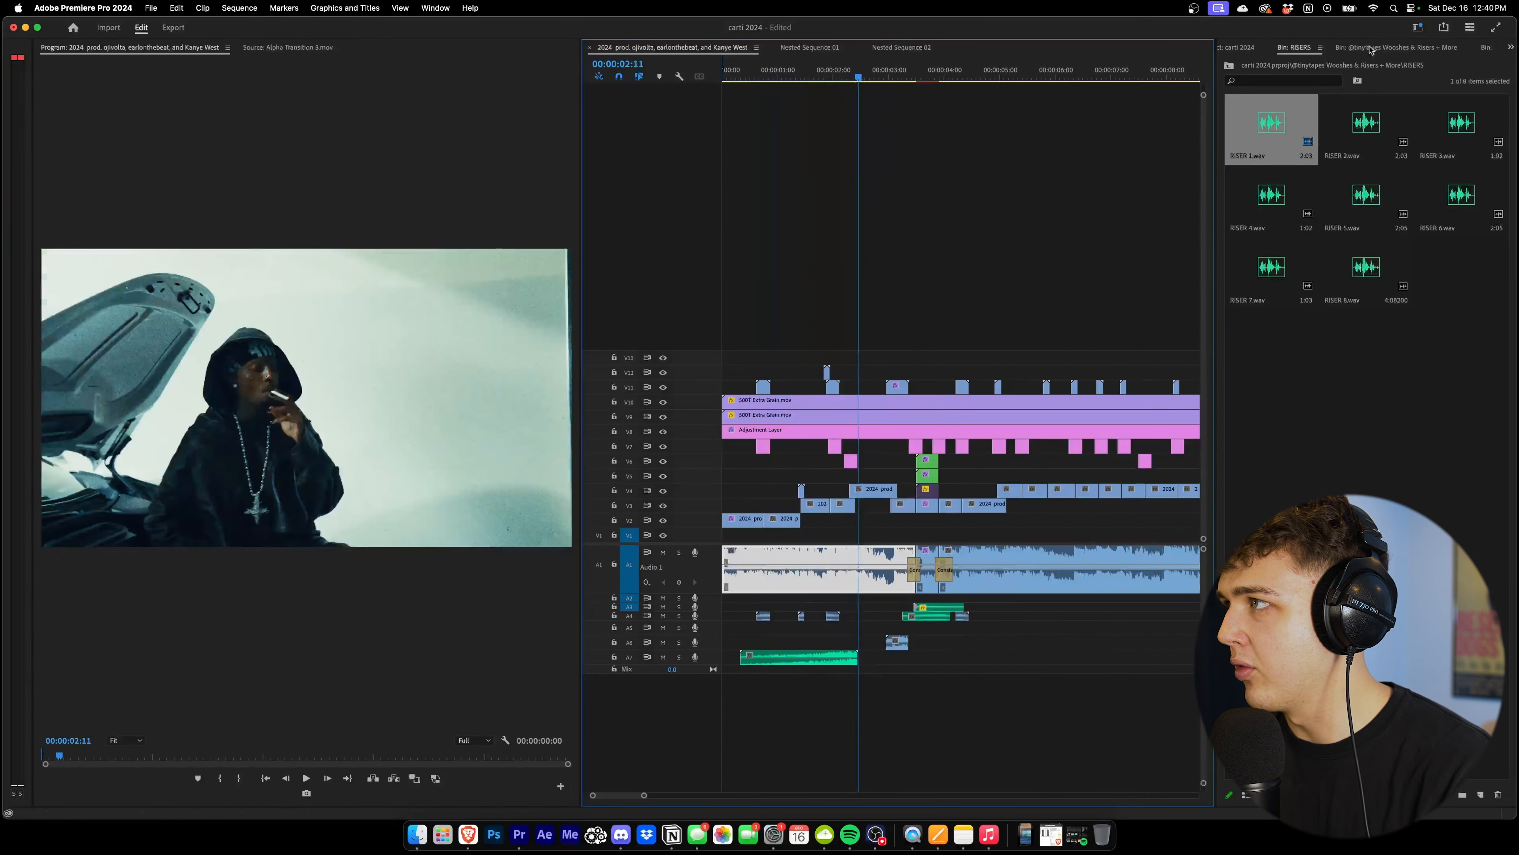
Add WOOSH 18.wav from the Medium wooshes bin to track A5 at about 00:00:01:14 and preview it
{"action": "left_click", "coordinate": [1357, 53]}
{"action": "double_click", "coordinate": [1417, 130]}
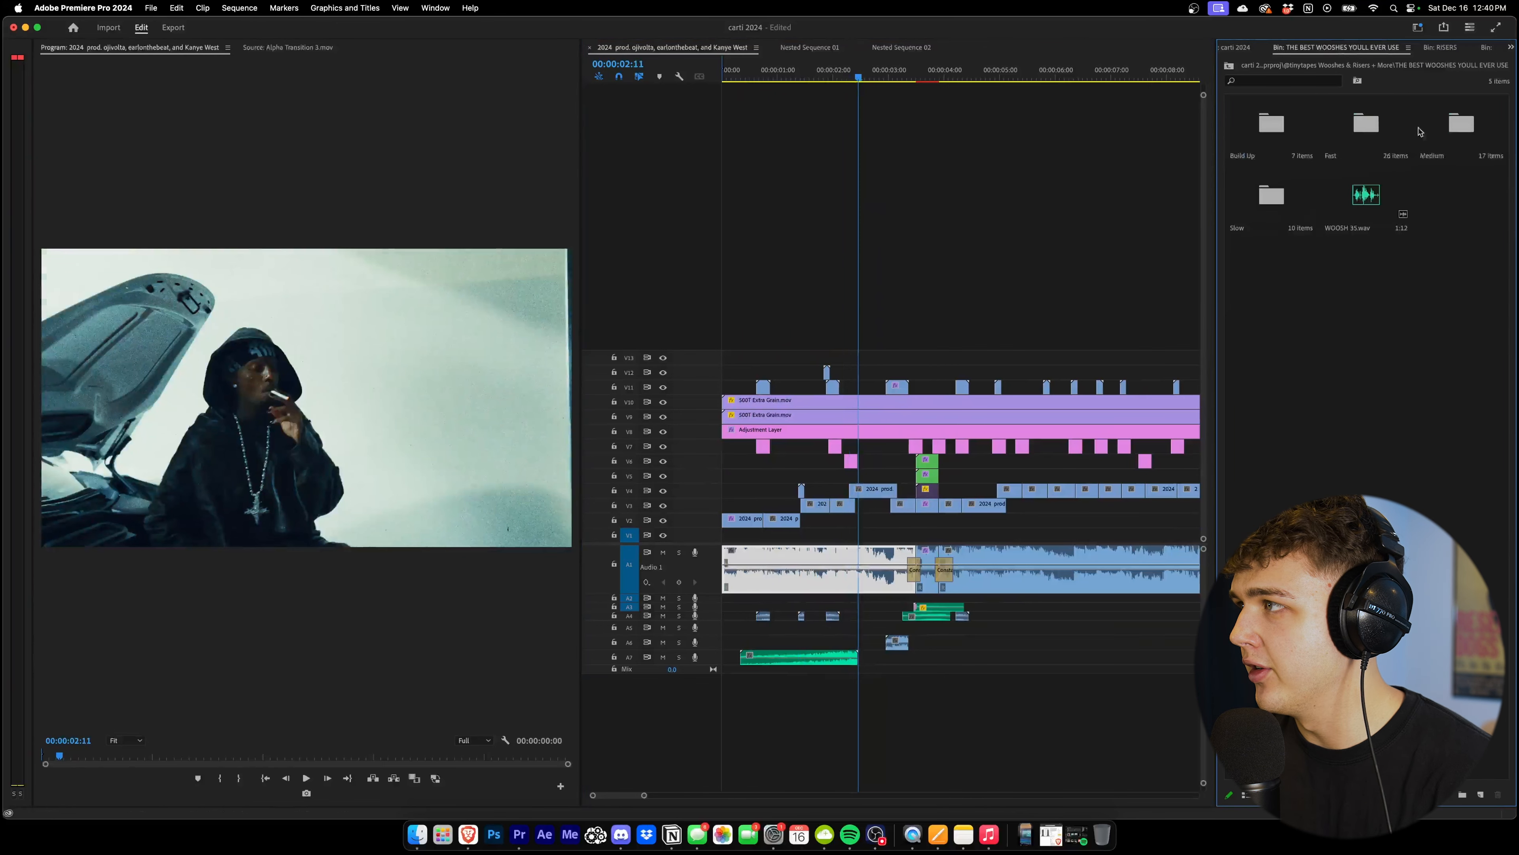
{"action": "double_click", "coordinate": [1462, 124]}
{"action": "left_click_drag", "start_coordinate": [1367, 124], "coordinate": [811, 631]}
{"action": "left_click", "coordinate": [797, 73]}
{"action": "key", "text": "space"}
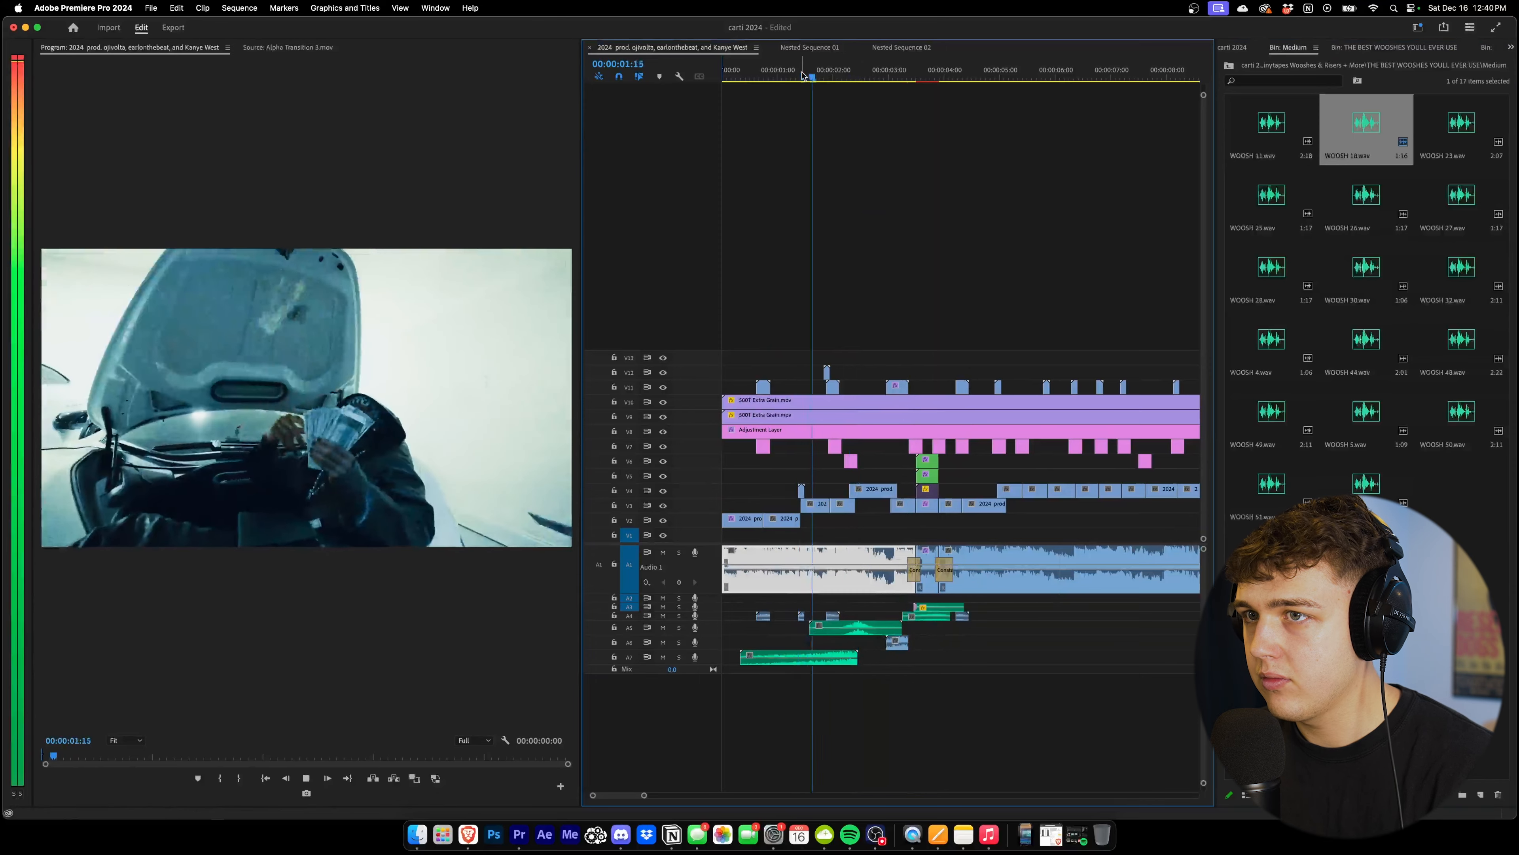
{"action": "left_click", "coordinate": [821, 70]}
{"action": "left_click", "coordinate": [825, 69]}
{"action": "key", "text": "space"}
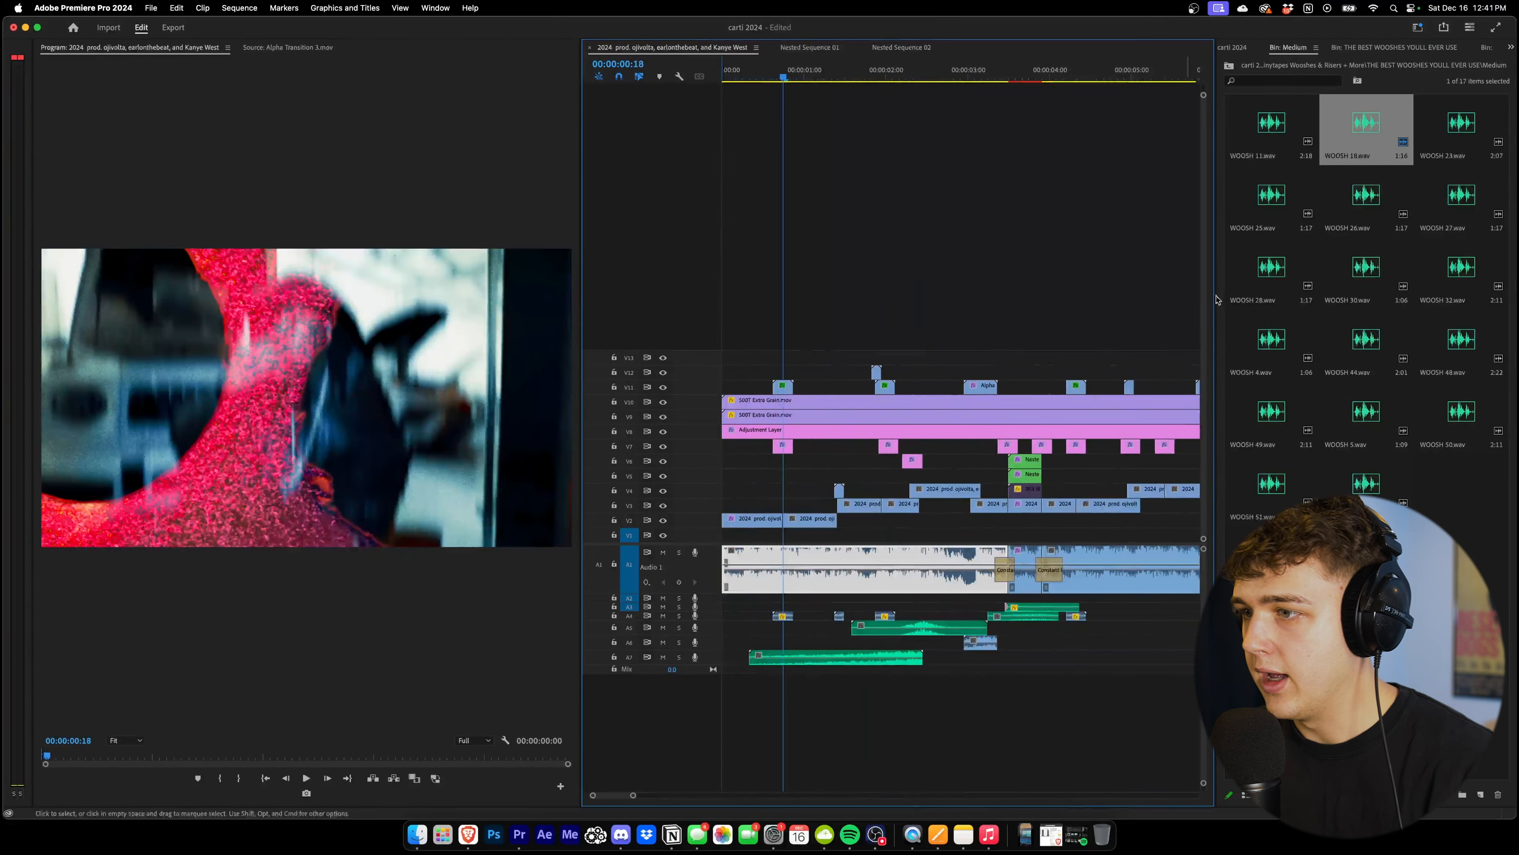
Place a short woosh on track A3 across the alpha transition at about 00:00:00:18 and adjust its gain by -5 dB
{"action": "left_click_drag", "start_coordinate": [1400, 225], "coordinate": [761, 602]}
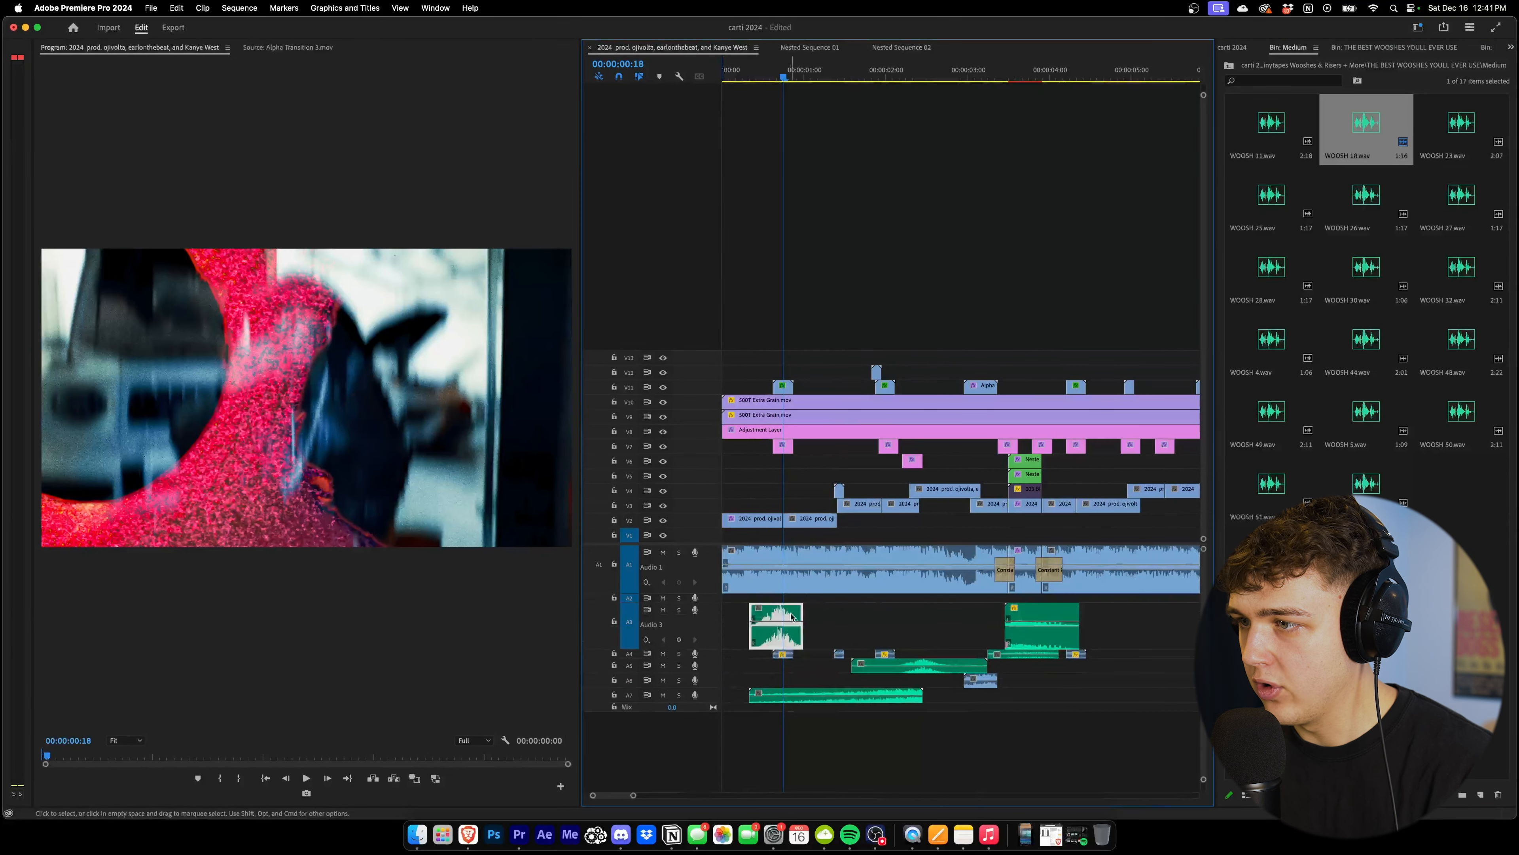
{"action": "right_click", "coordinate": [789, 616]}
{"action": "left_click", "coordinate": [855, 643]}
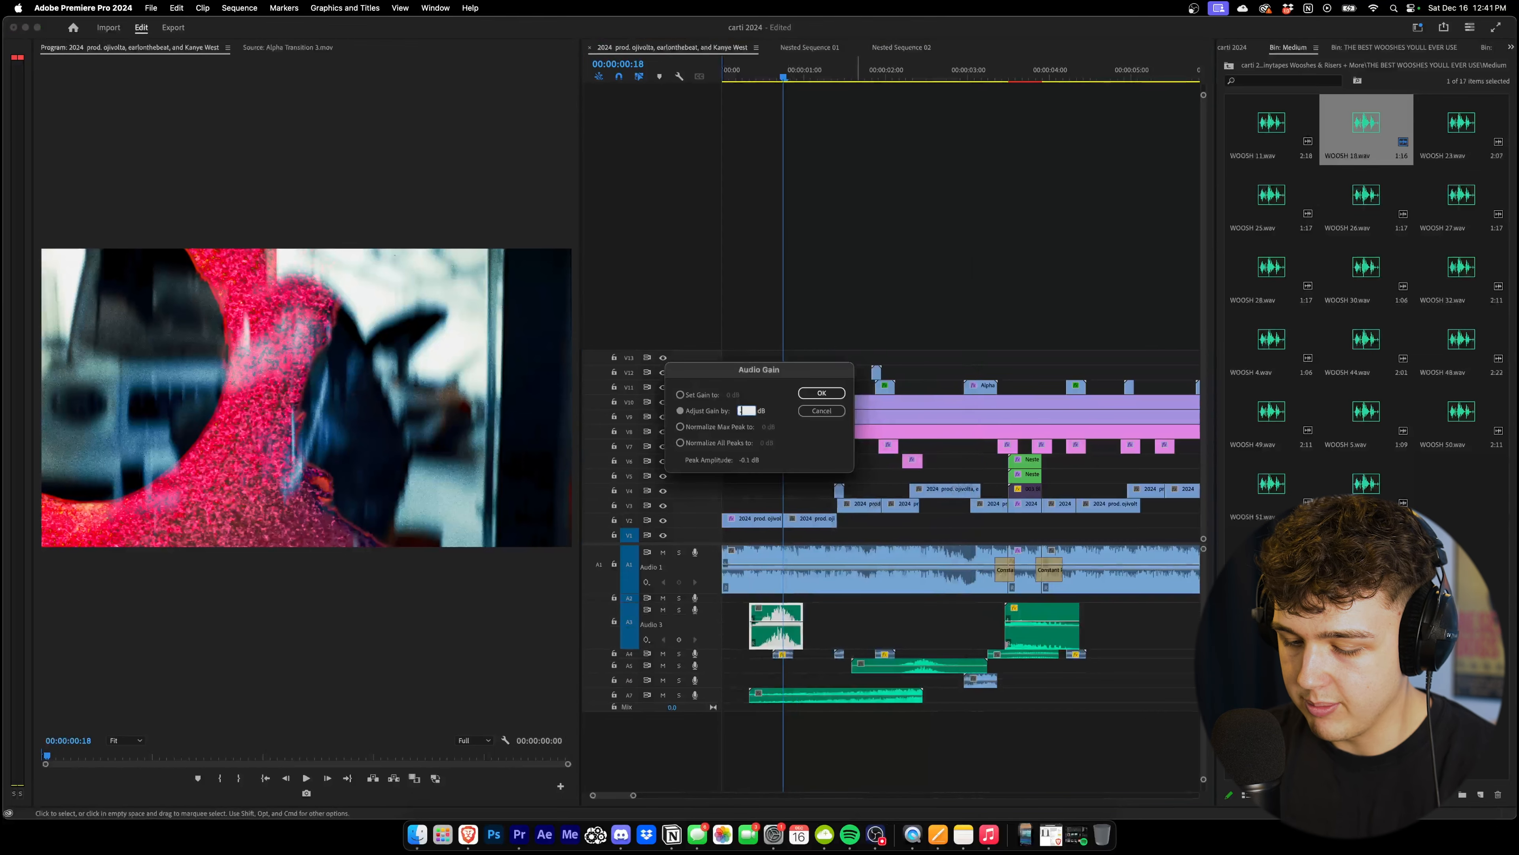
{"action": "type", "text": "-5"}
{"action": "key", "text": "Return"}
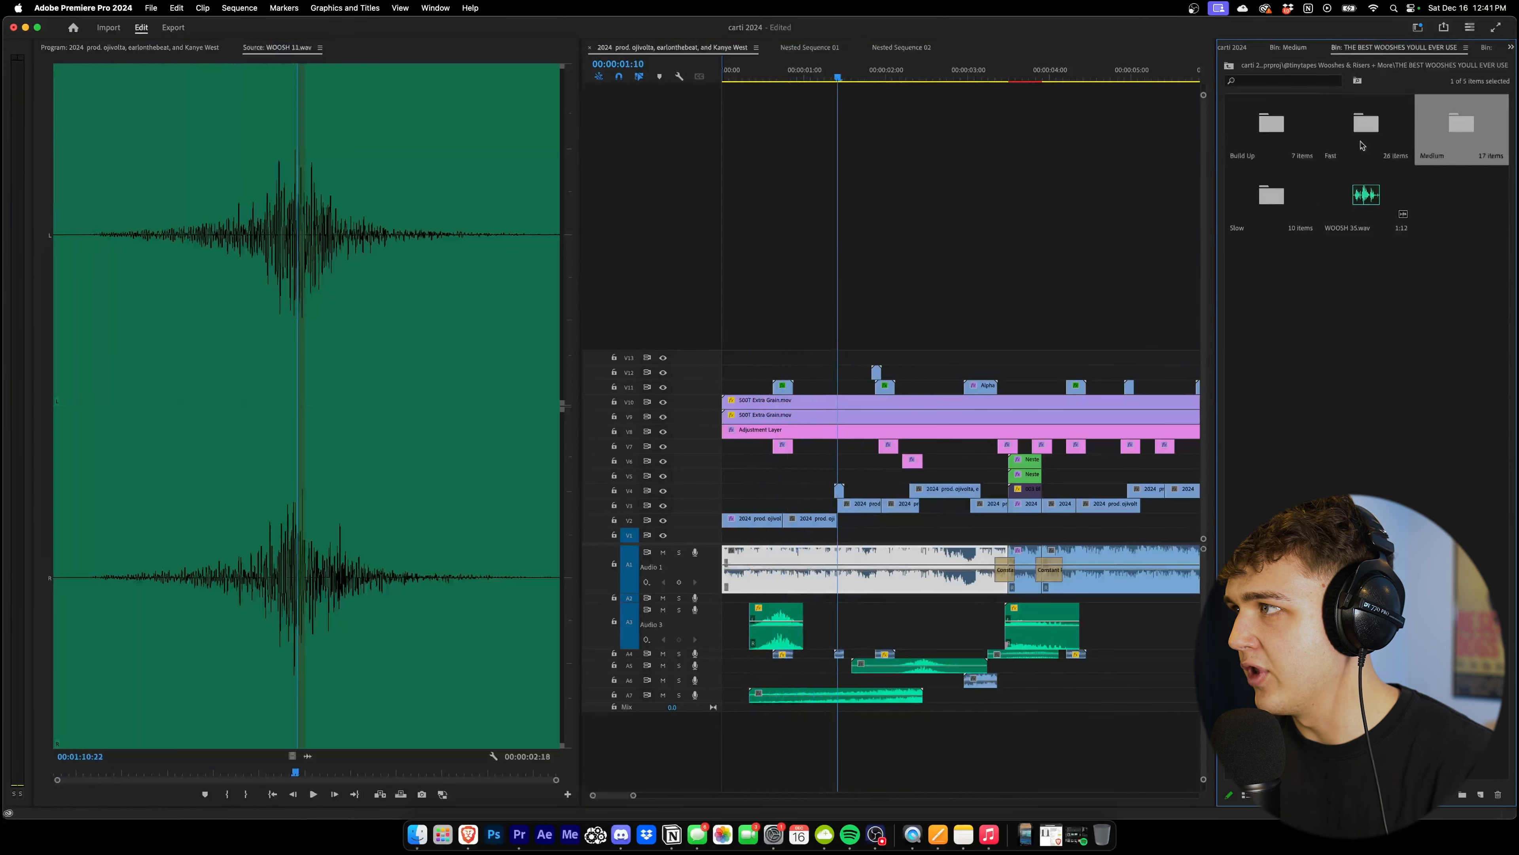
Browse the Fast wooshes bin and add WOOSH 12.wav on a new audio track near 00:00:01:10
{"action": "double_click", "coordinate": [1272, 123]}
{"action": "left_click", "coordinate": [1283, 129]}
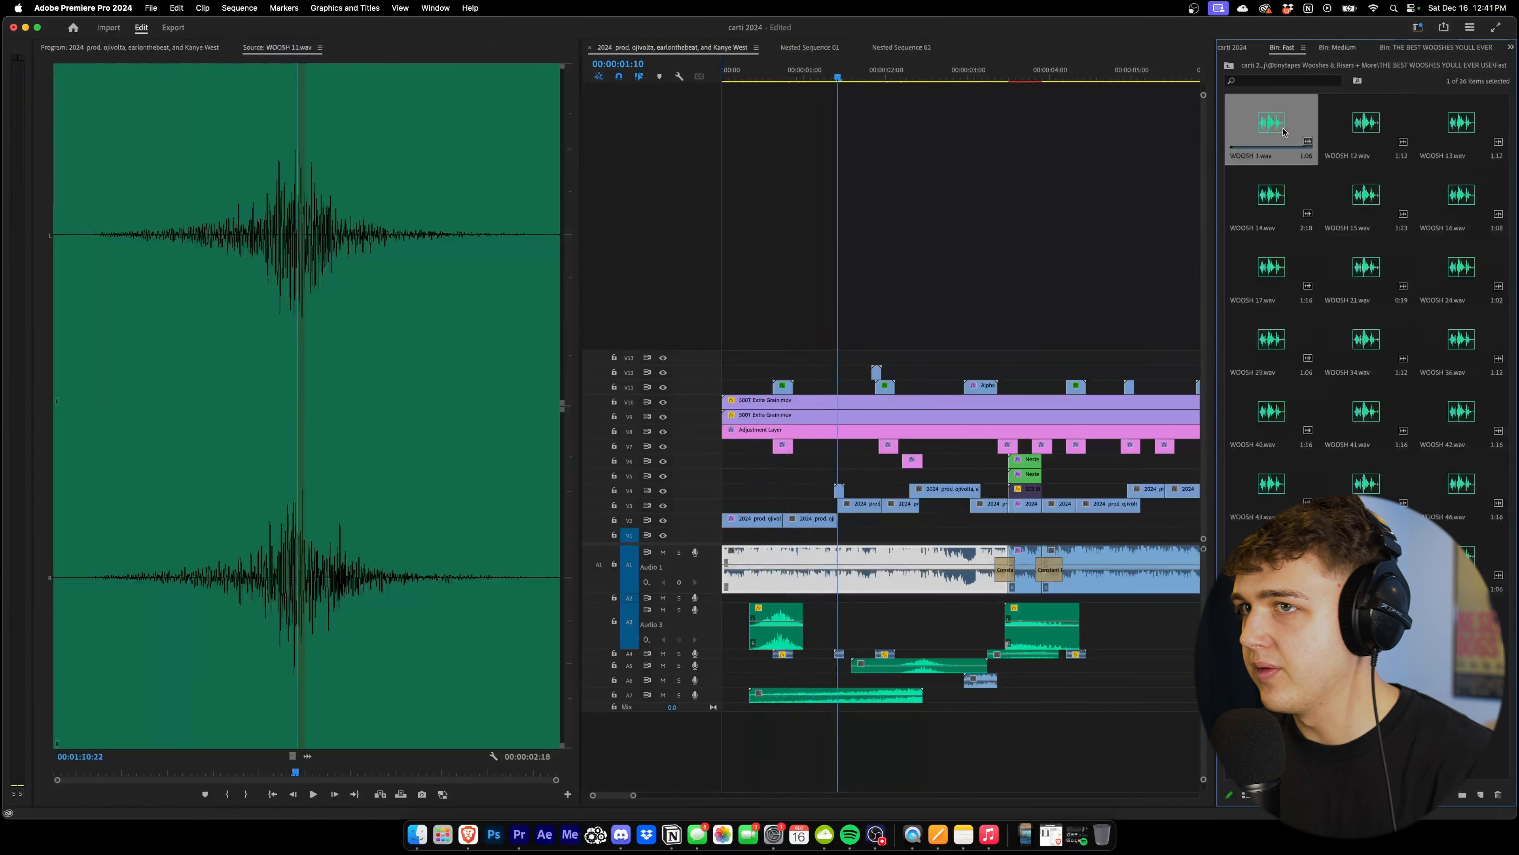
{"action": "double_click", "coordinate": [1366, 122]}
{"action": "left_click_drag", "start_coordinate": [1367, 123], "coordinate": [866, 712]}
{"action": "scroll", "coordinate": [886, 614], "scroll_direction": "up", "scroll_amount": 5}
{"action": "scroll", "coordinate": [872, 661], "scroll_direction": "left", "scroll_amount": 3}
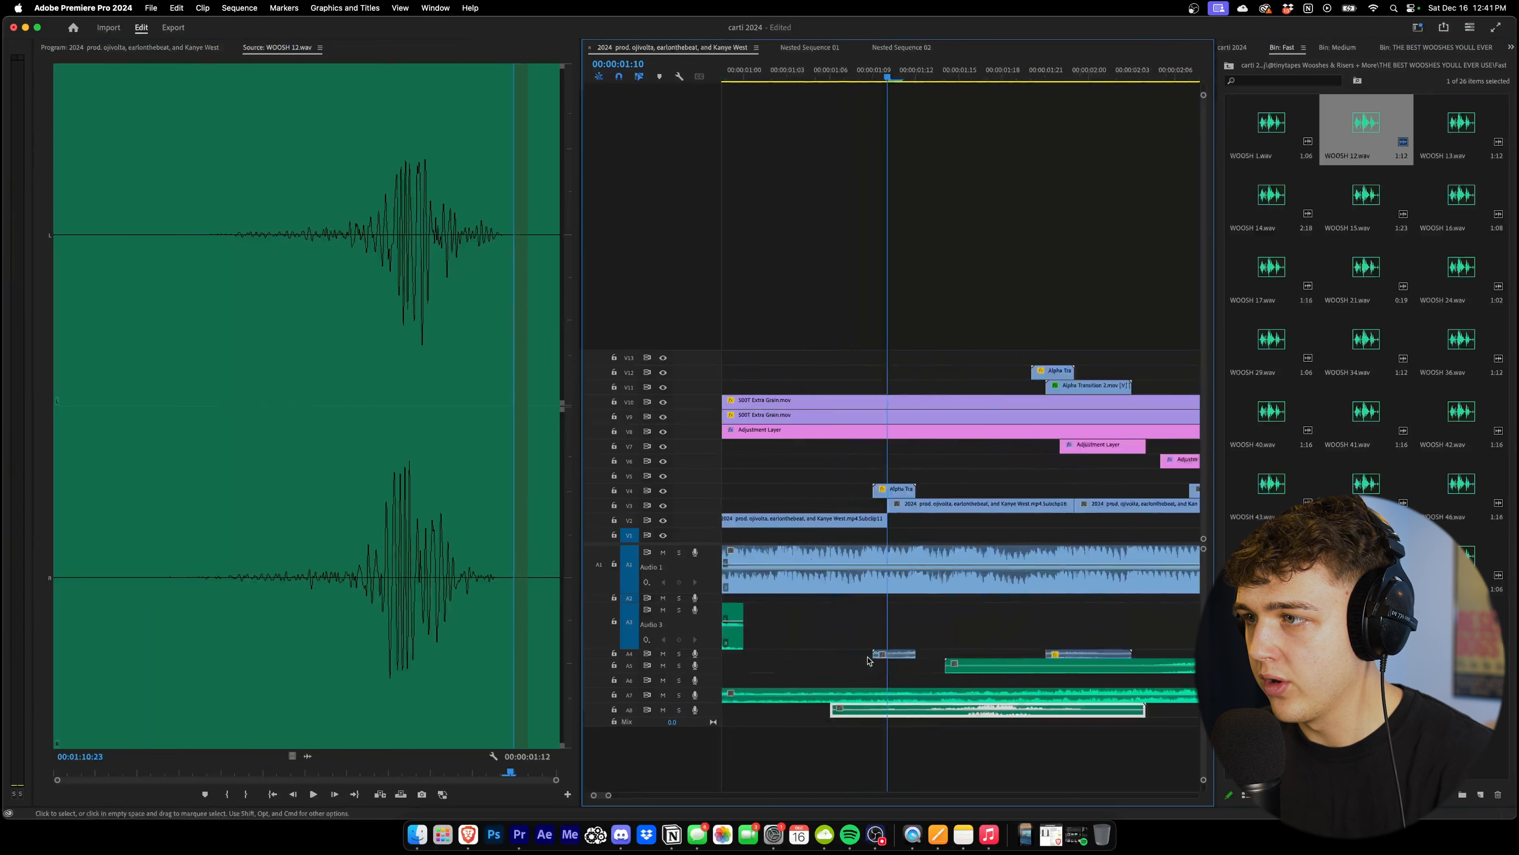
Shift WOOSH 12.wav earlier so its peak lands on the cut at 00:00:01:10, and play through the opening sounds
{"action": "scroll", "coordinate": [870, 661], "scroll_direction": "down", "scroll_amount": 3}
{"action": "left_click_drag", "start_coordinate": [926, 716], "coordinate": [858, 714]}
{"action": "key", "text": "minus"}
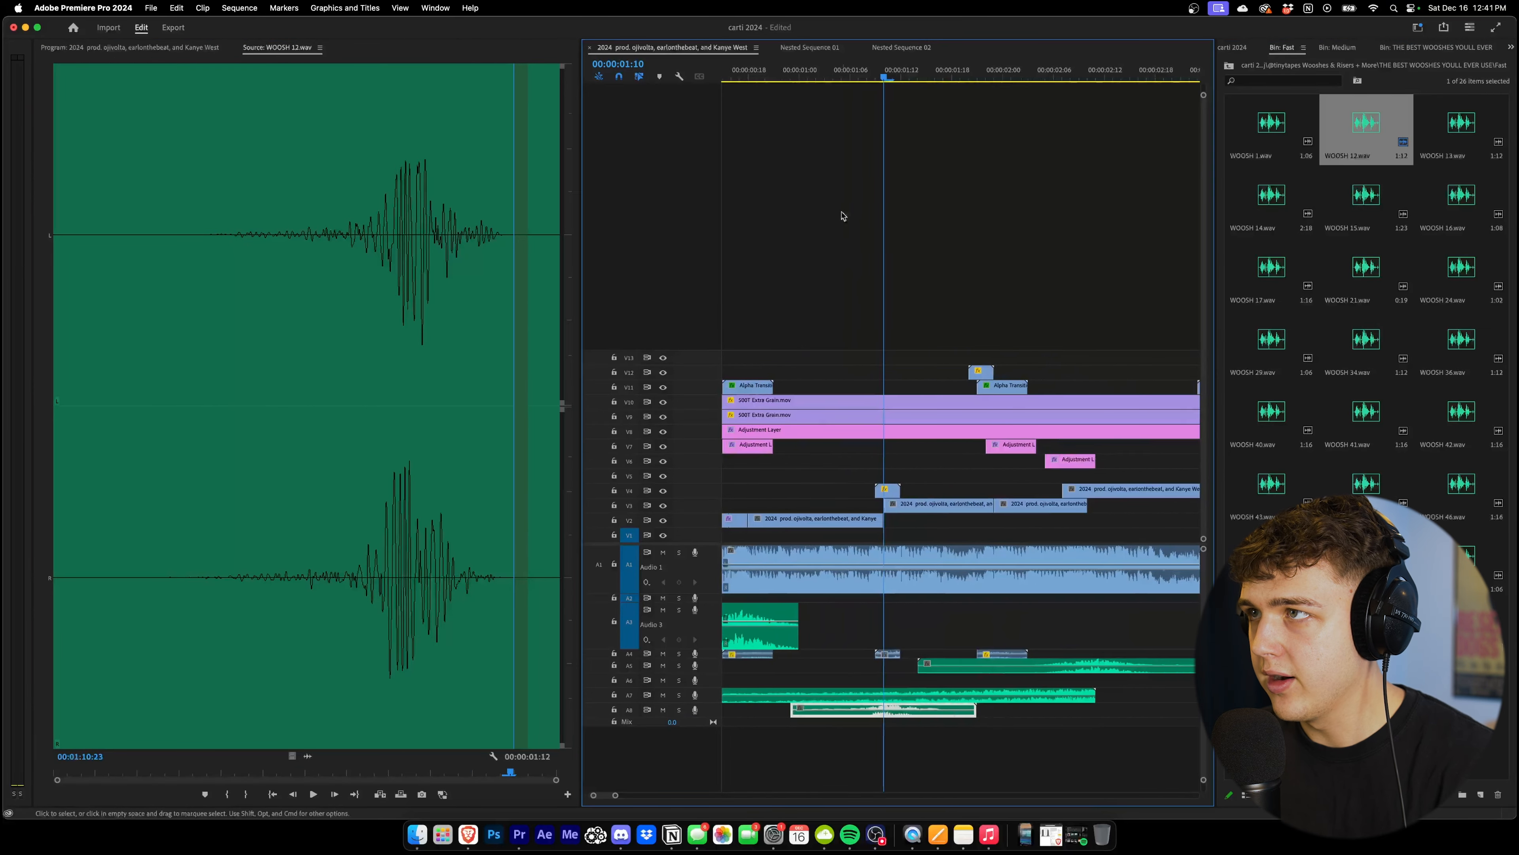
{"action": "left_click", "coordinate": [803, 79]}
{"action": "key", "text": "space"}
{"action": "scroll", "coordinate": [895, 357], "scroll_direction": "down", "scroll_amount": 4}
{"action": "key", "text": "space"}
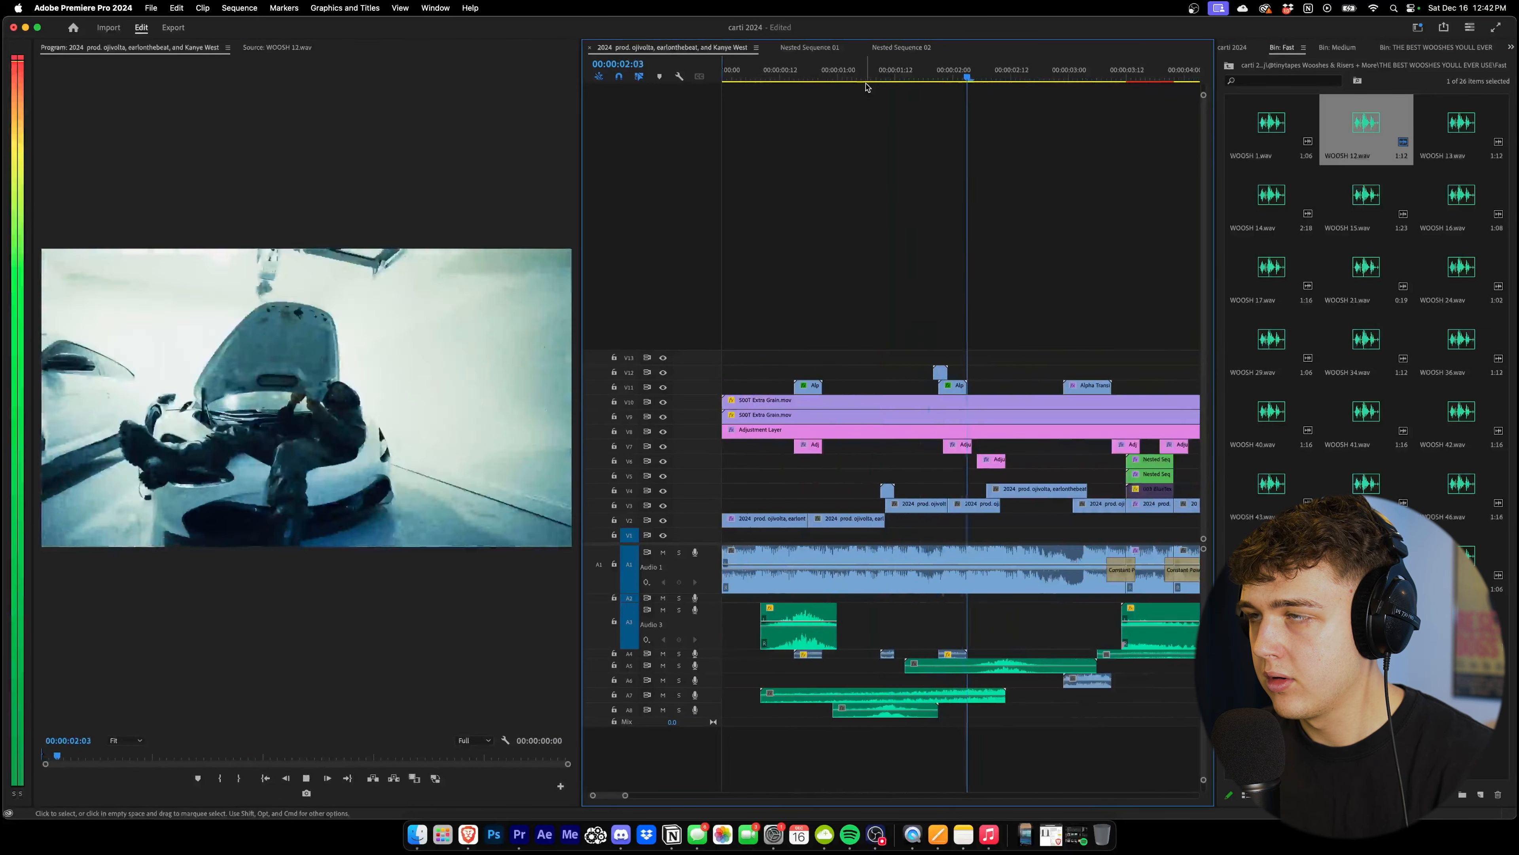
Copy the opening woosh to a new track just before the cut at 00:00:03:12 and add WOOSH 43.wav across that cut
{"action": "left_click", "coordinate": [853, 73]}
{"action": "key", "text": "space"}
{"action": "left_click", "coordinate": [854, 72]}
{"action": "key", "text": "space"}
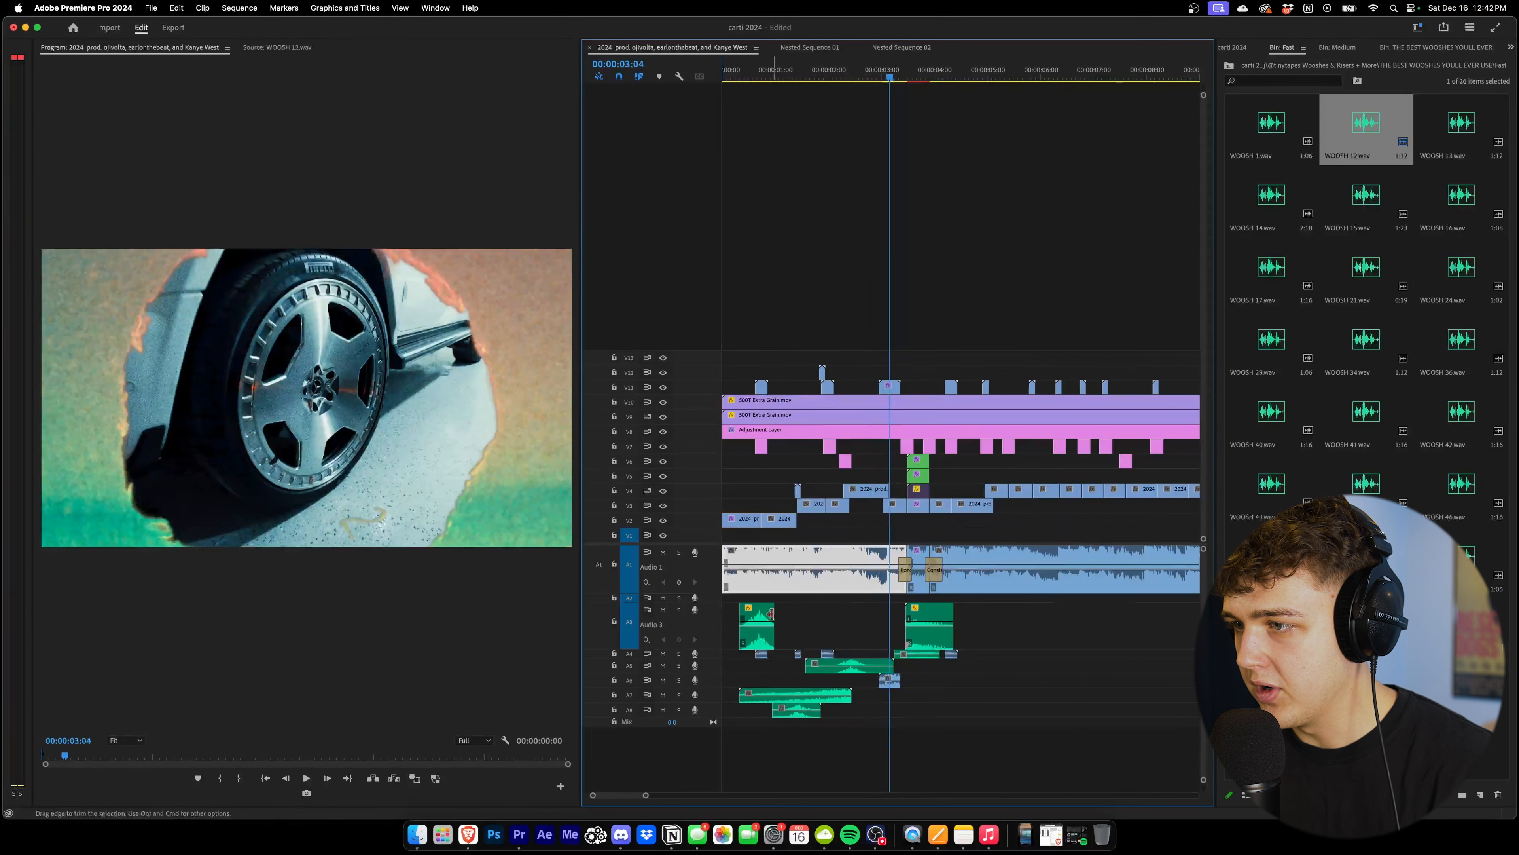
{"action": "left_click_drag", "start_coordinate": [766, 626], "coordinate": [897, 738]}
{"action": "left_click", "coordinate": [906, 67]}
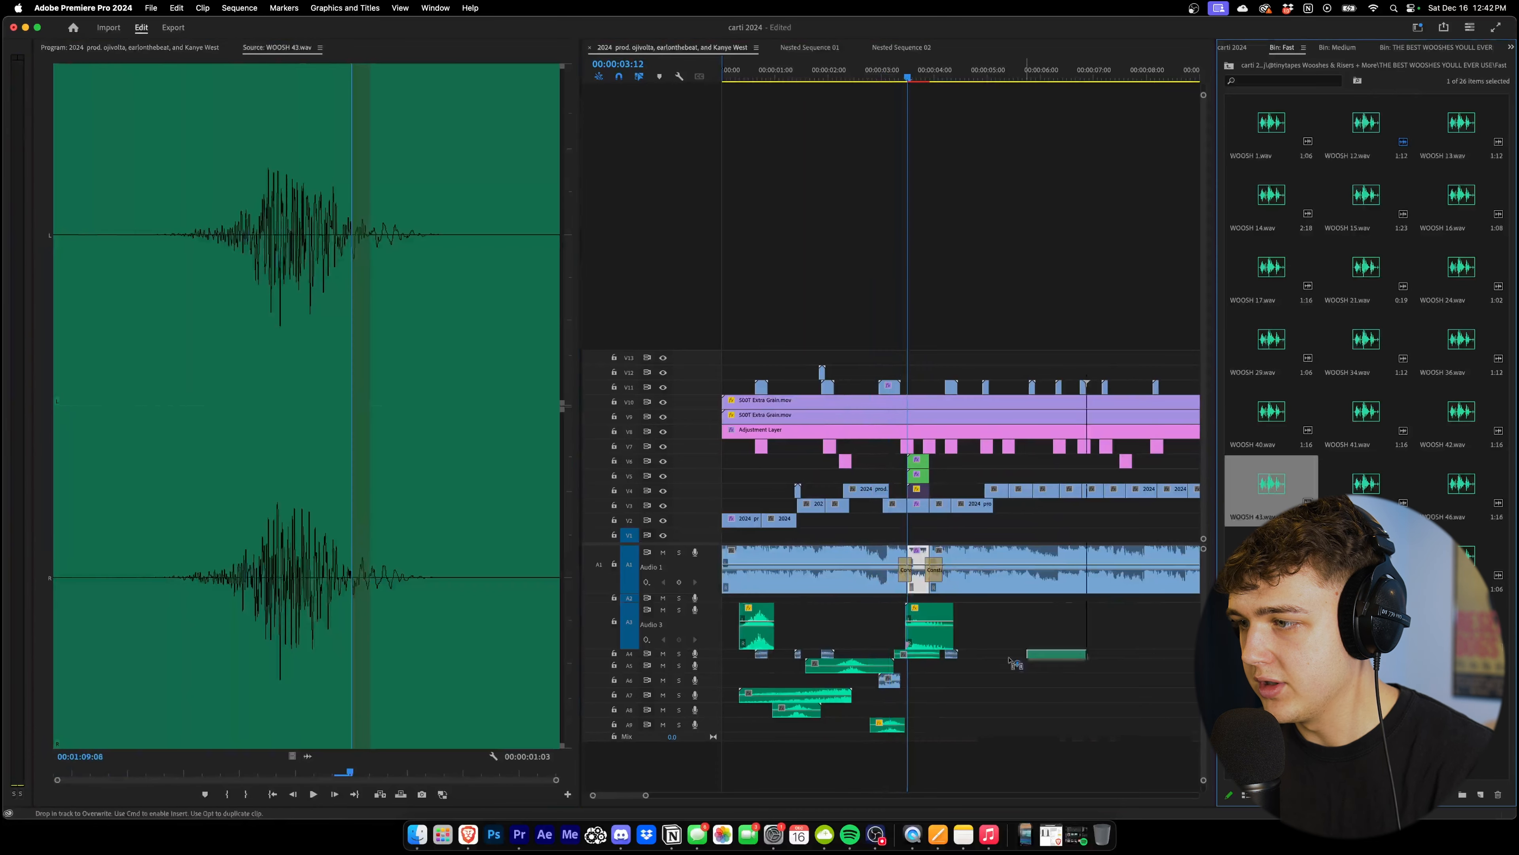
{"action": "left_click_drag", "start_coordinate": [1021, 665], "coordinate": [922, 747]}
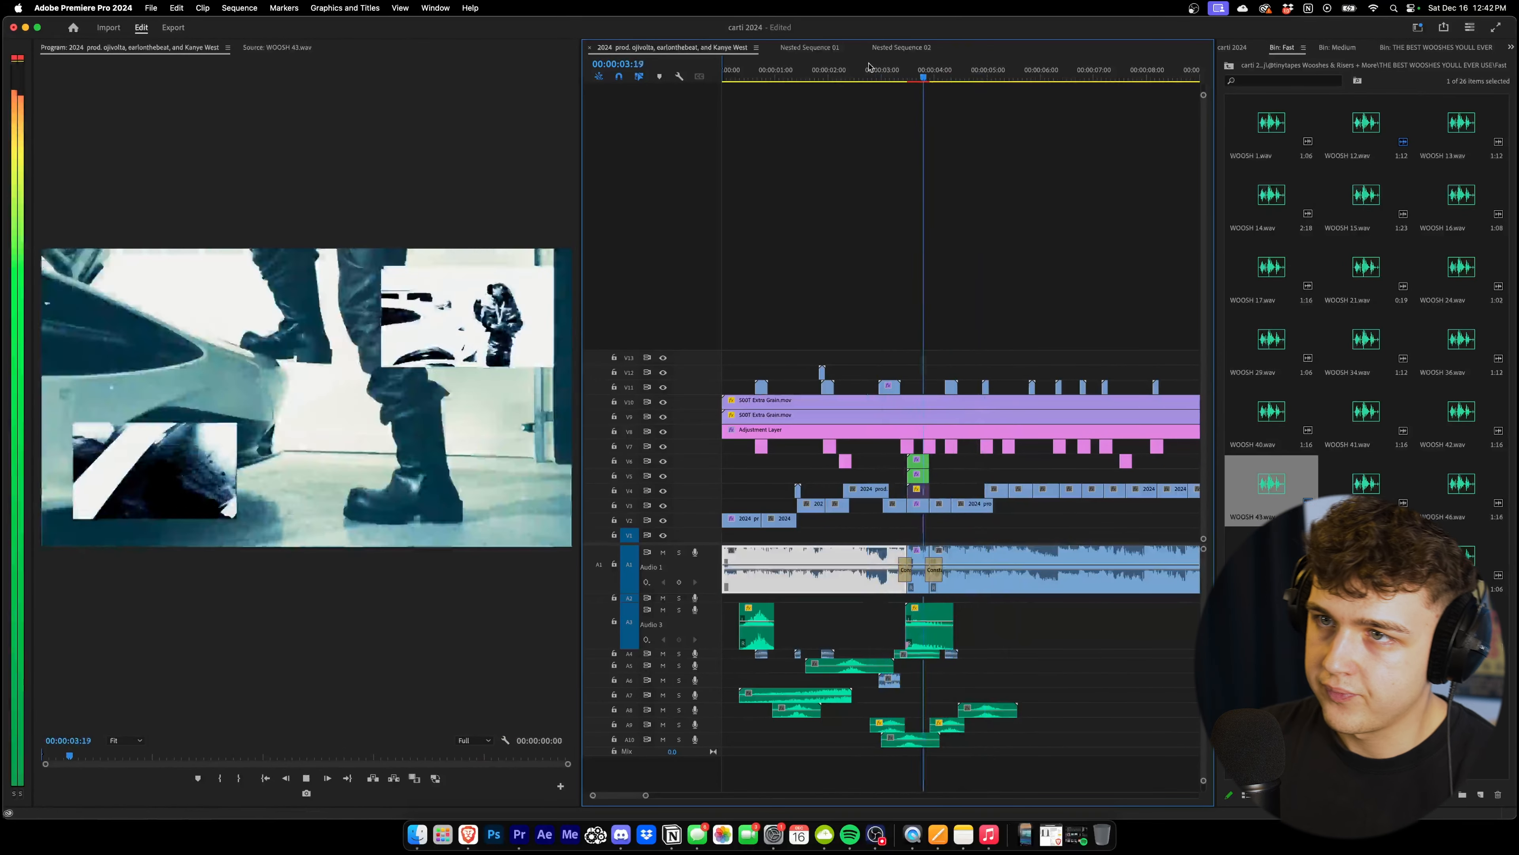
Copy the existing wooshes and the long riser onto the cuts between about 00:00:04:00 and 00:00:06:08
{"action": "left_click", "coordinate": [824, 726]}
{"action": "left_click_drag", "start_coordinate": [837, 723], "coordinate": [944, 694]}
{"action": "left_click_drag", "start_coordinate": [765, 695], "coordinate": [971, 680]}
{"action": "left_click_drag", "start_coordinate": [938, 694], "coordinate": [985, 667]}
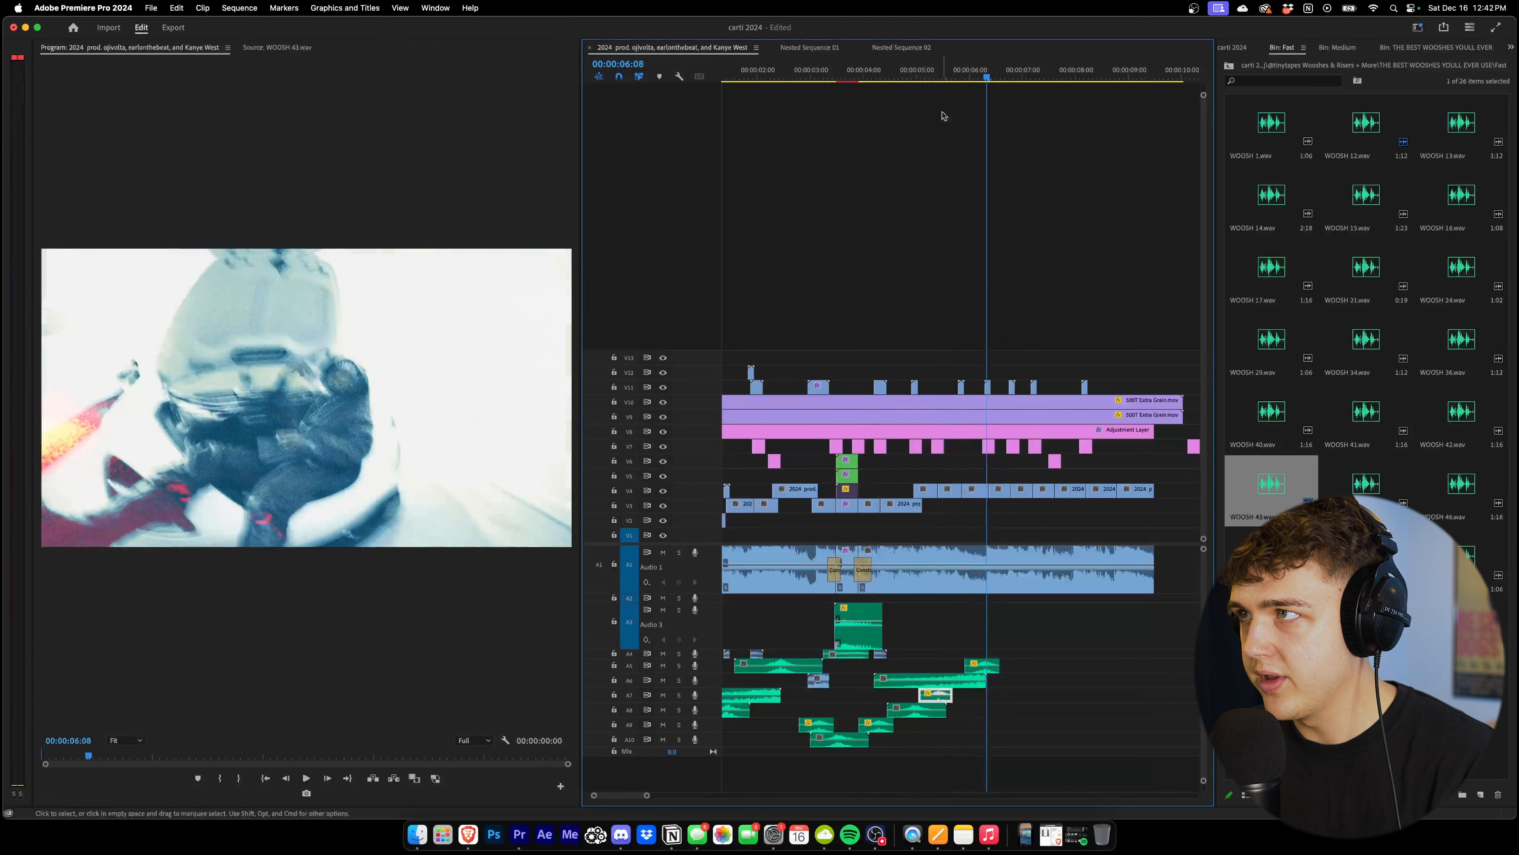
Place further woosh copies around 00:00:06:19 and 00:00:08:04, and play the whole sequence through
{"action": "left_click", "coordinate": [947, 73]}
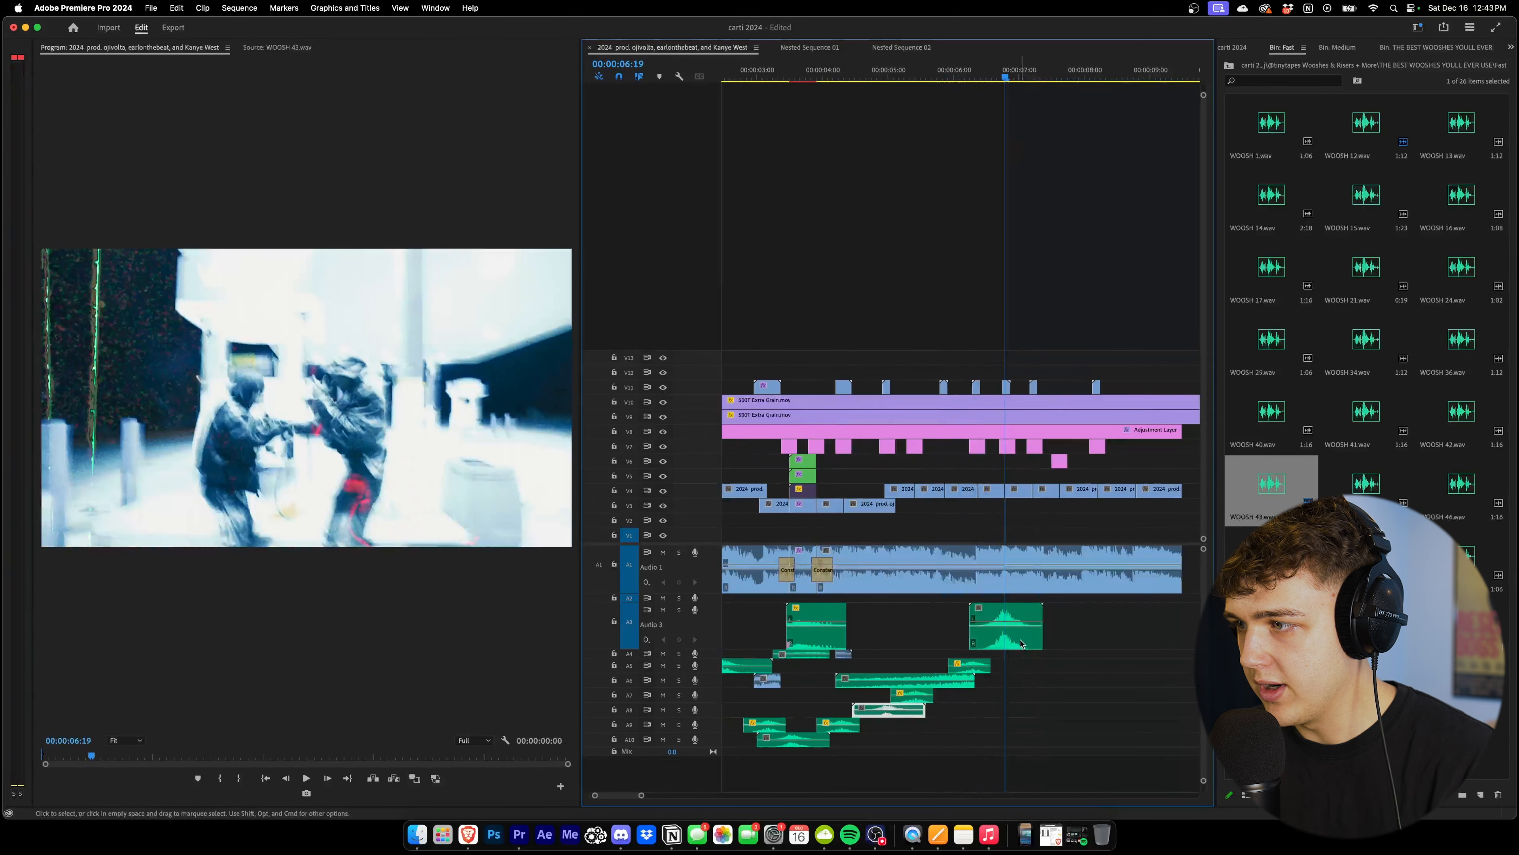
{"action": "left_click", "coordinate": [998, 643]}
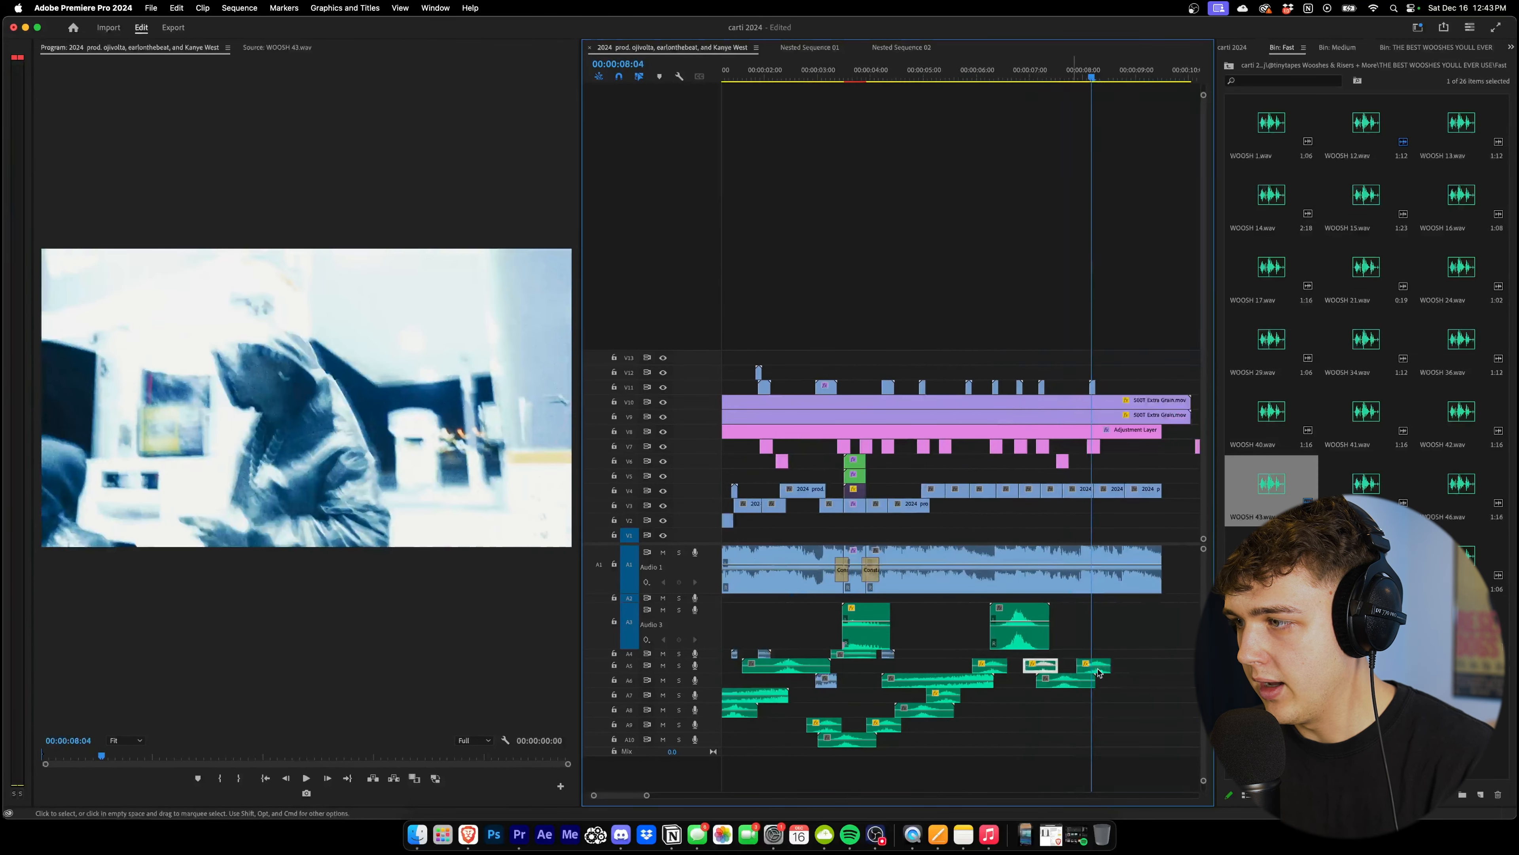
{"action": "mouse_move", "coordinate": [1074, 654]}
{"action": "left_mouse_down"}
{"action": "mouse_move", "coordinate": [1098, 661]}
{"action": "mouse_move", "coordinate": [1084, 658]}
{"action": "left_mouse_up"}
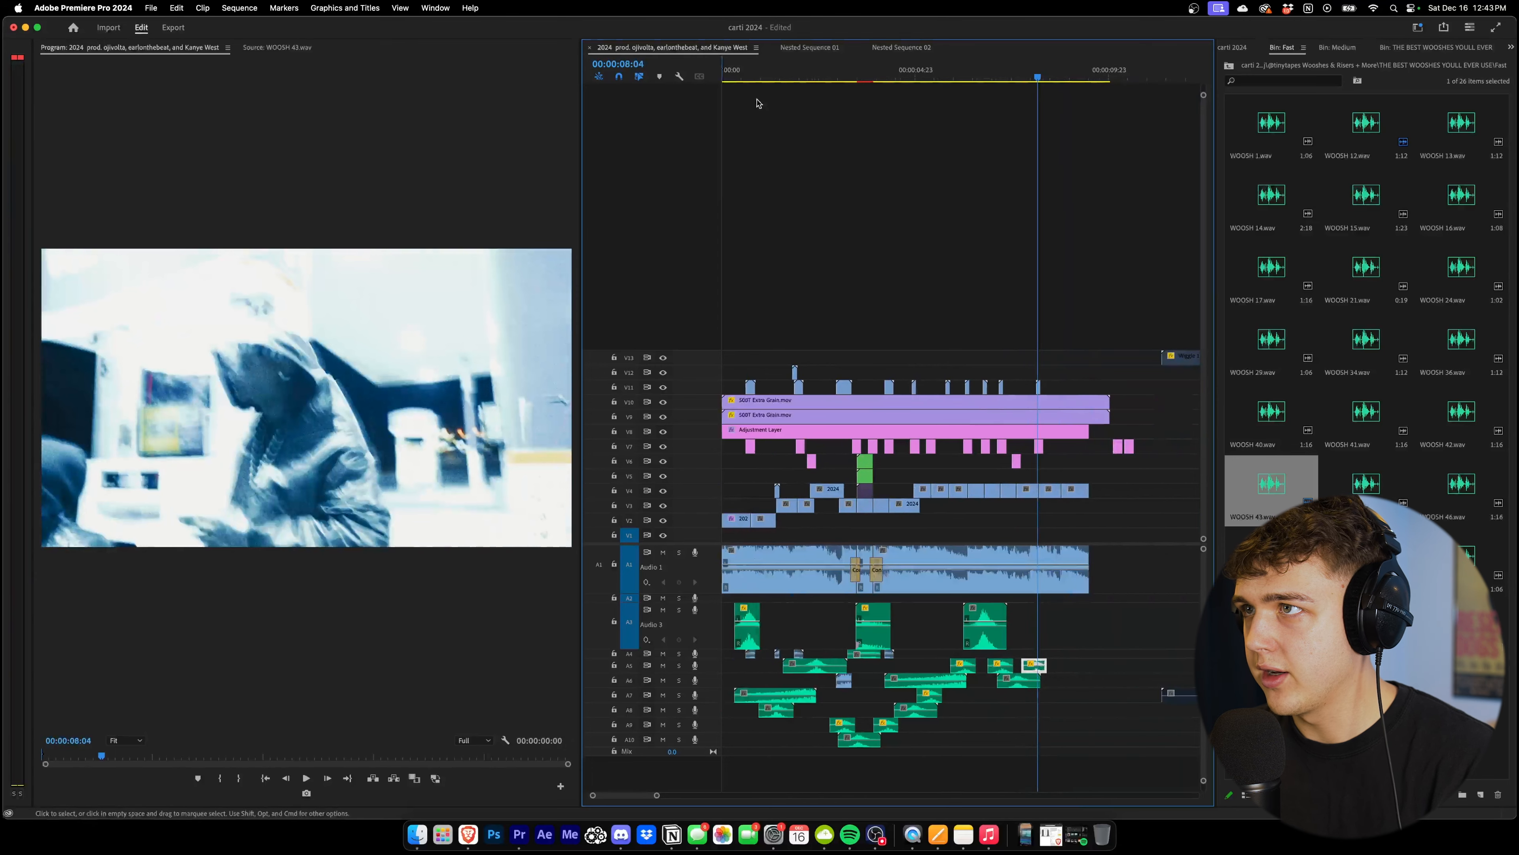
{"action": "key", "text": "space"}
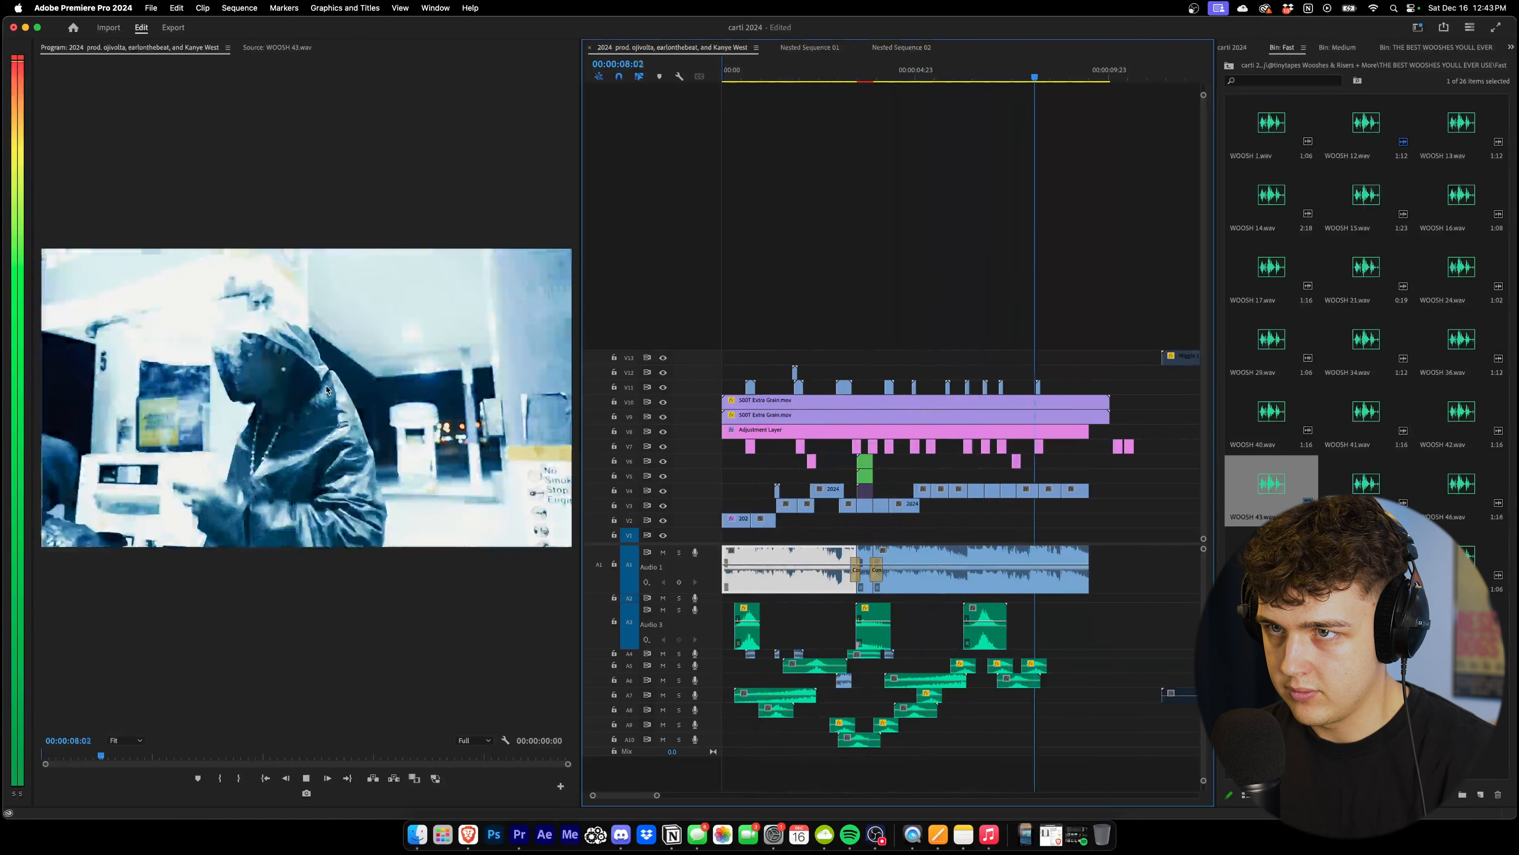
{"action": "key", "text": "Home"}
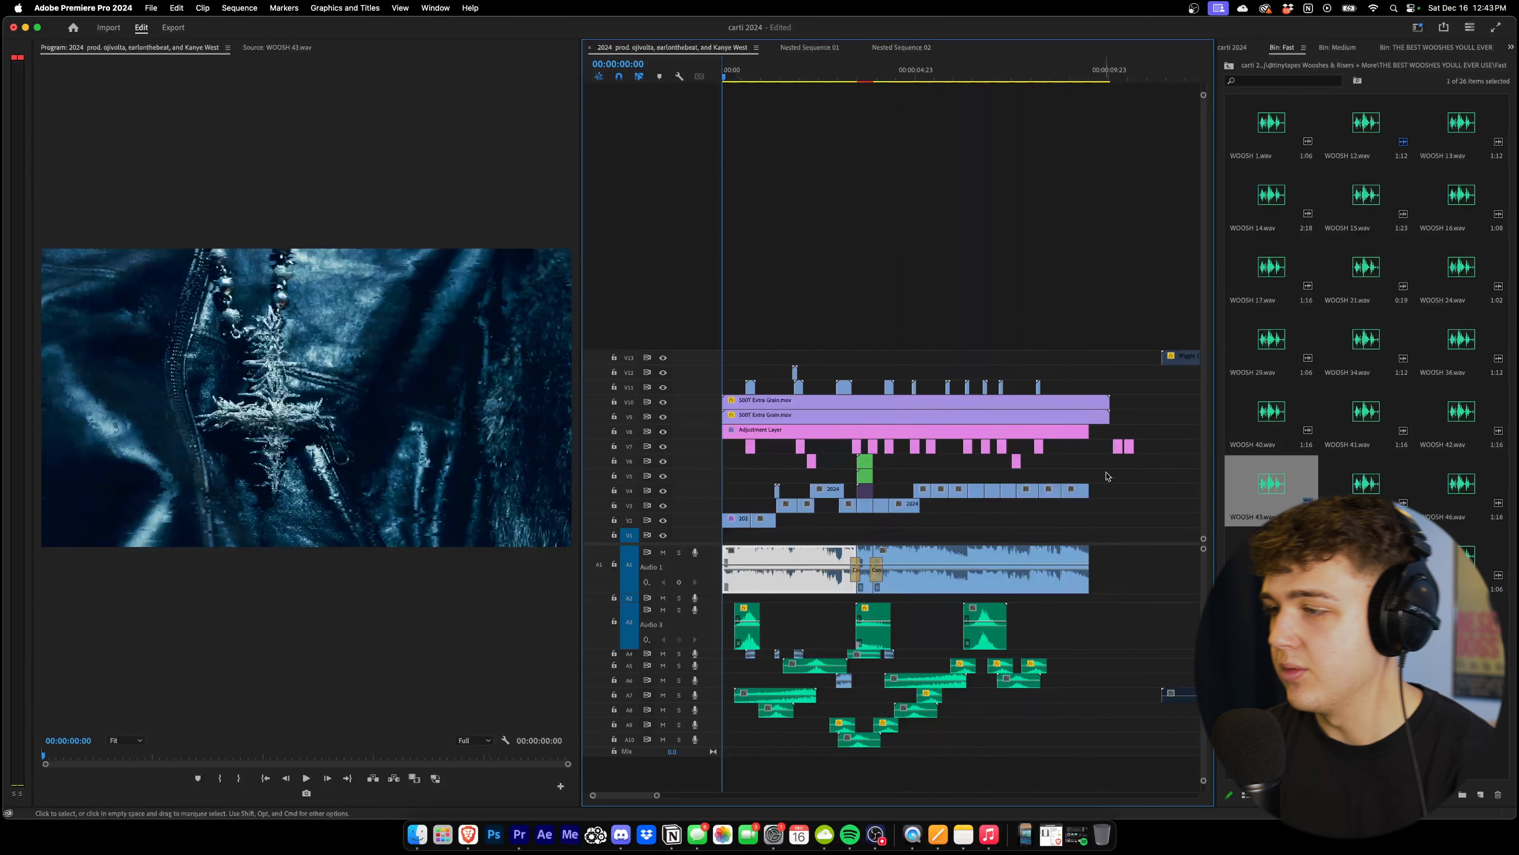
Lower the gain of all the woosh and riser clips together with Audio Gain
{"action": "left_click_drag", "start_coordinate": [1134, 615], "coordinate": [735, 747]}
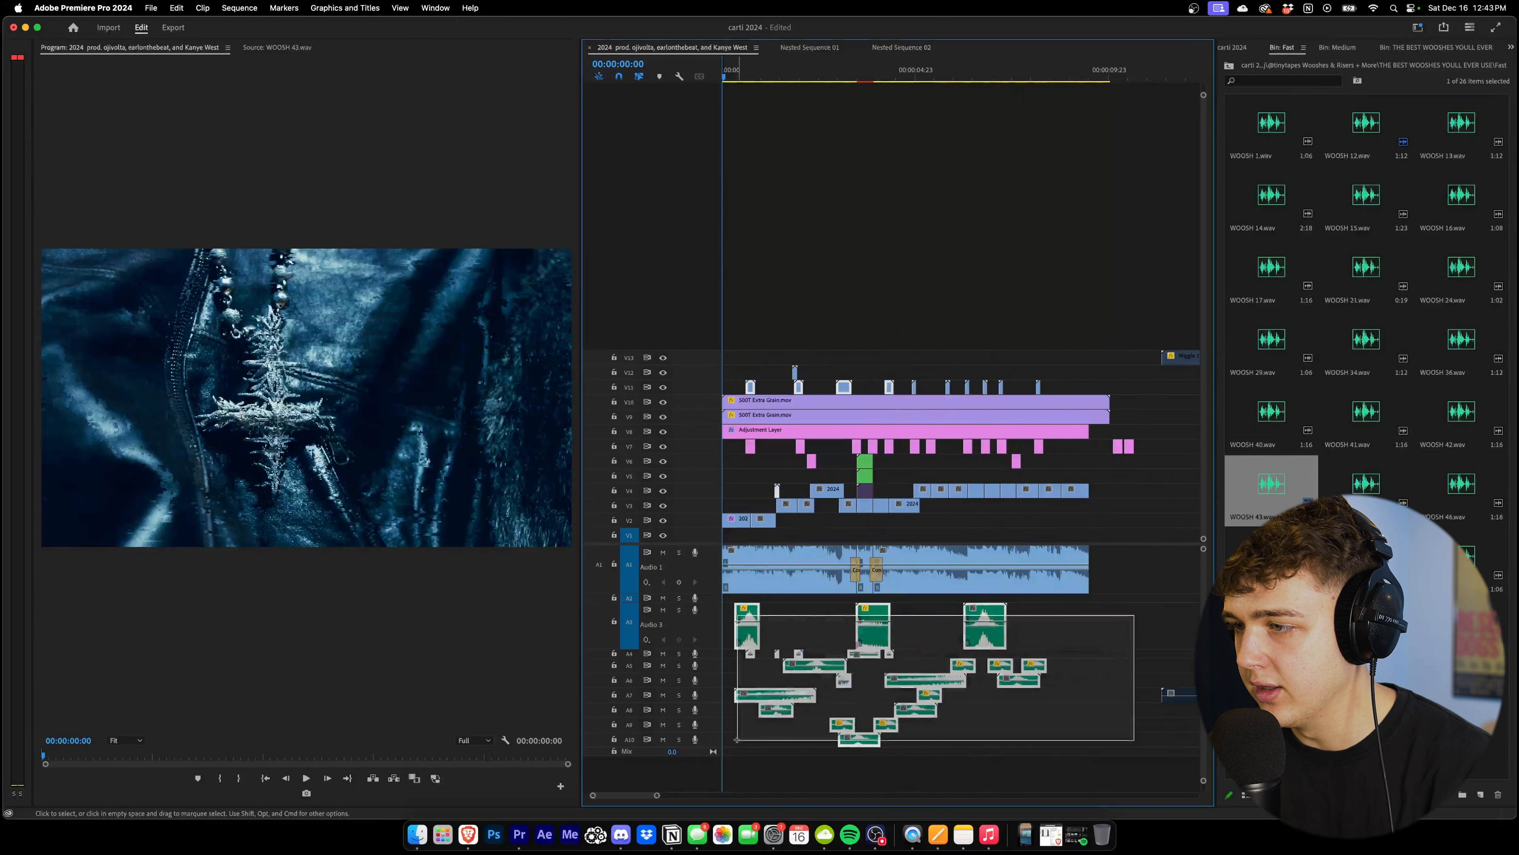
{"action": "right_click", "coordinate": [996, 665]}
{"action": "left_click", "coordinate": [1029, 664]}
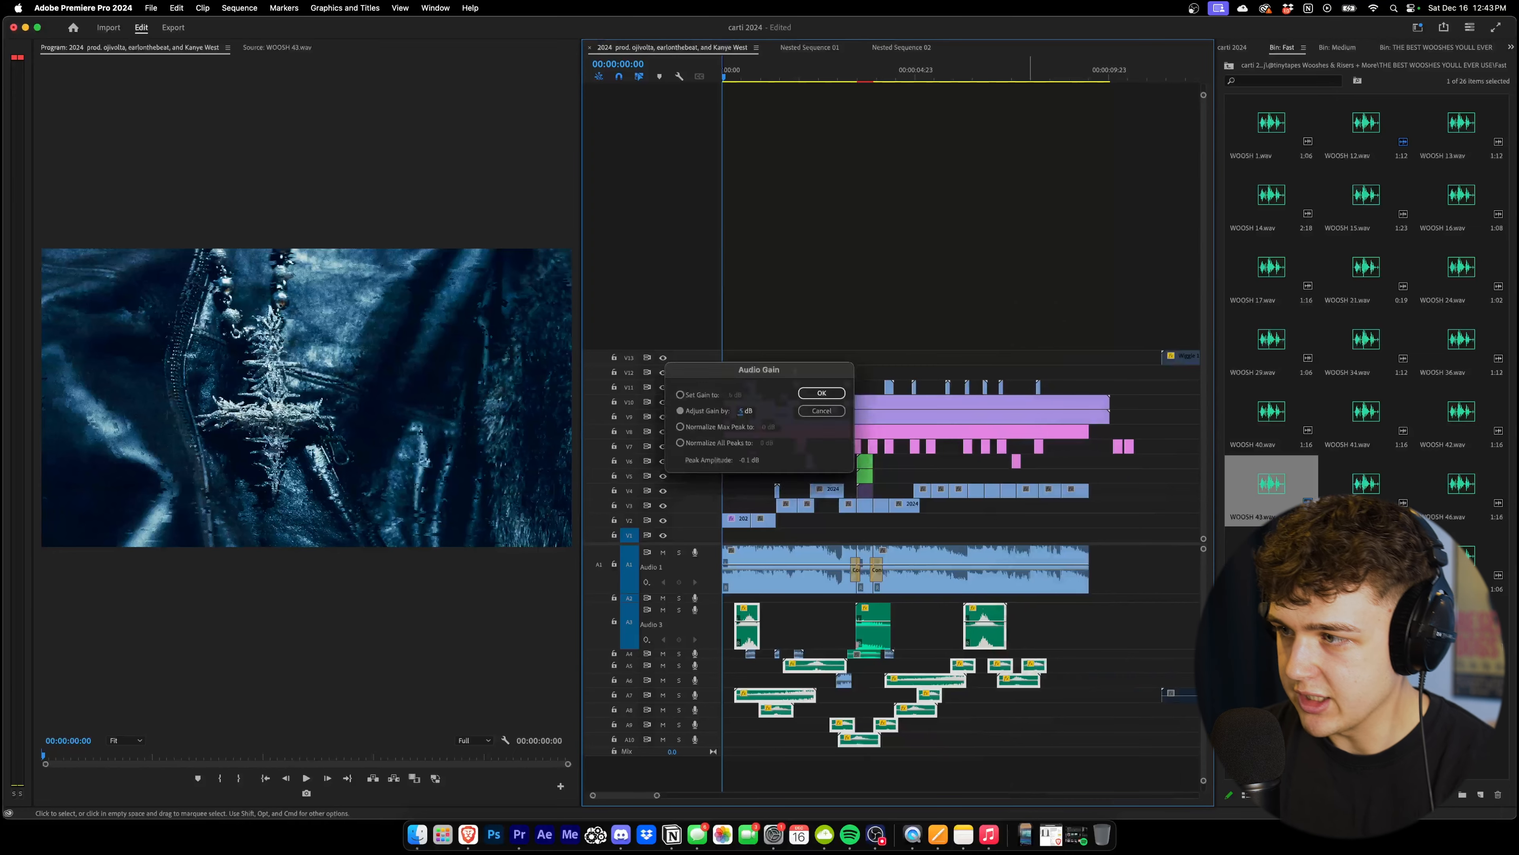
{"action": "key", "text": "Return"}
{"action": "key", "text": "space"}
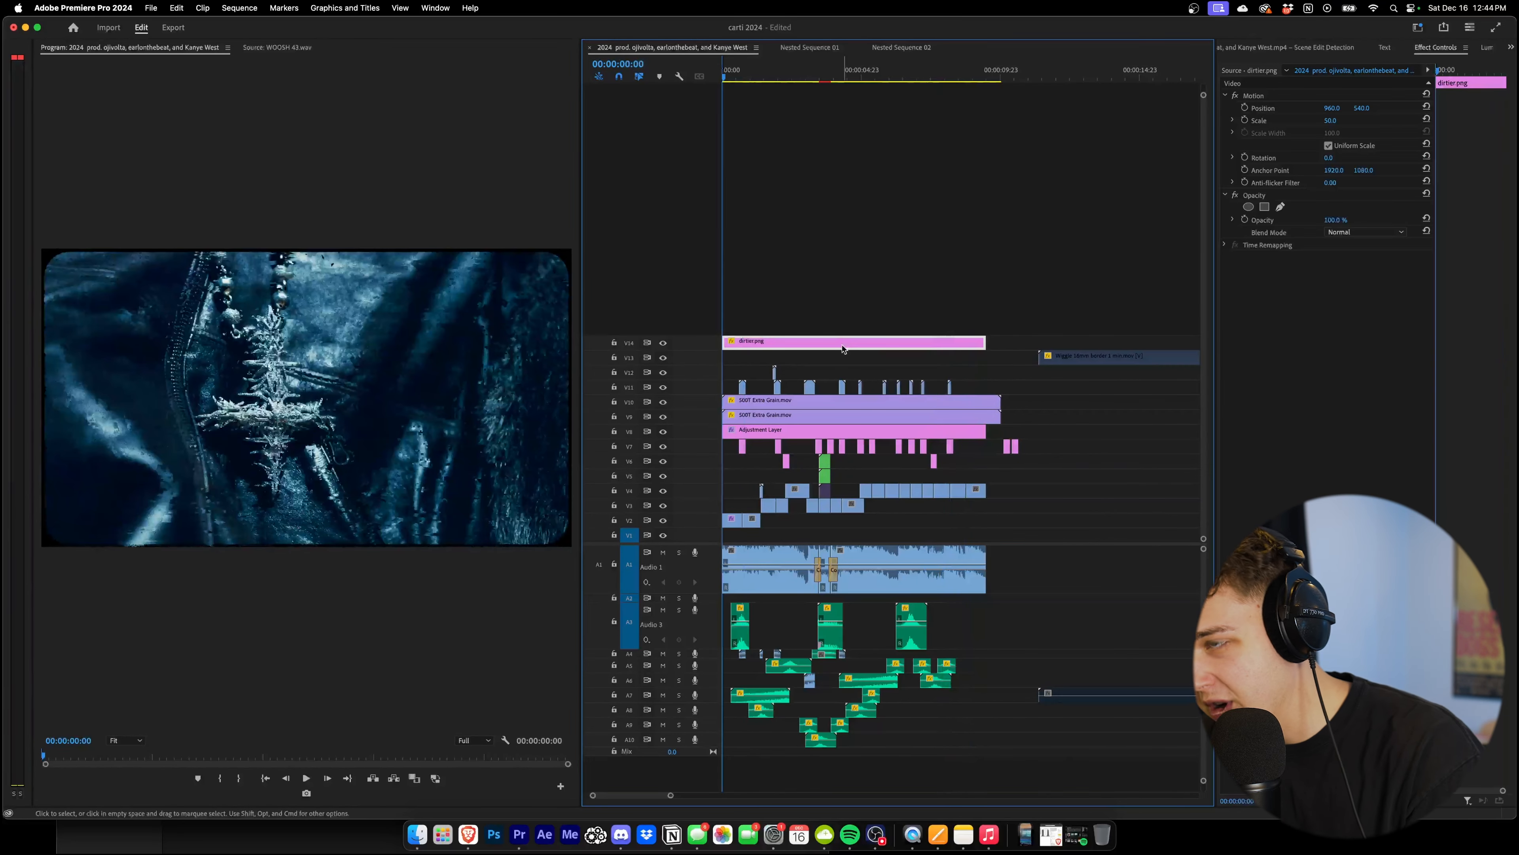
Disable the dirtier.png overlay on V14 and mark the sequence's out point at 00:00:09:11
{"action": "key", "text": "super+shift+e"}
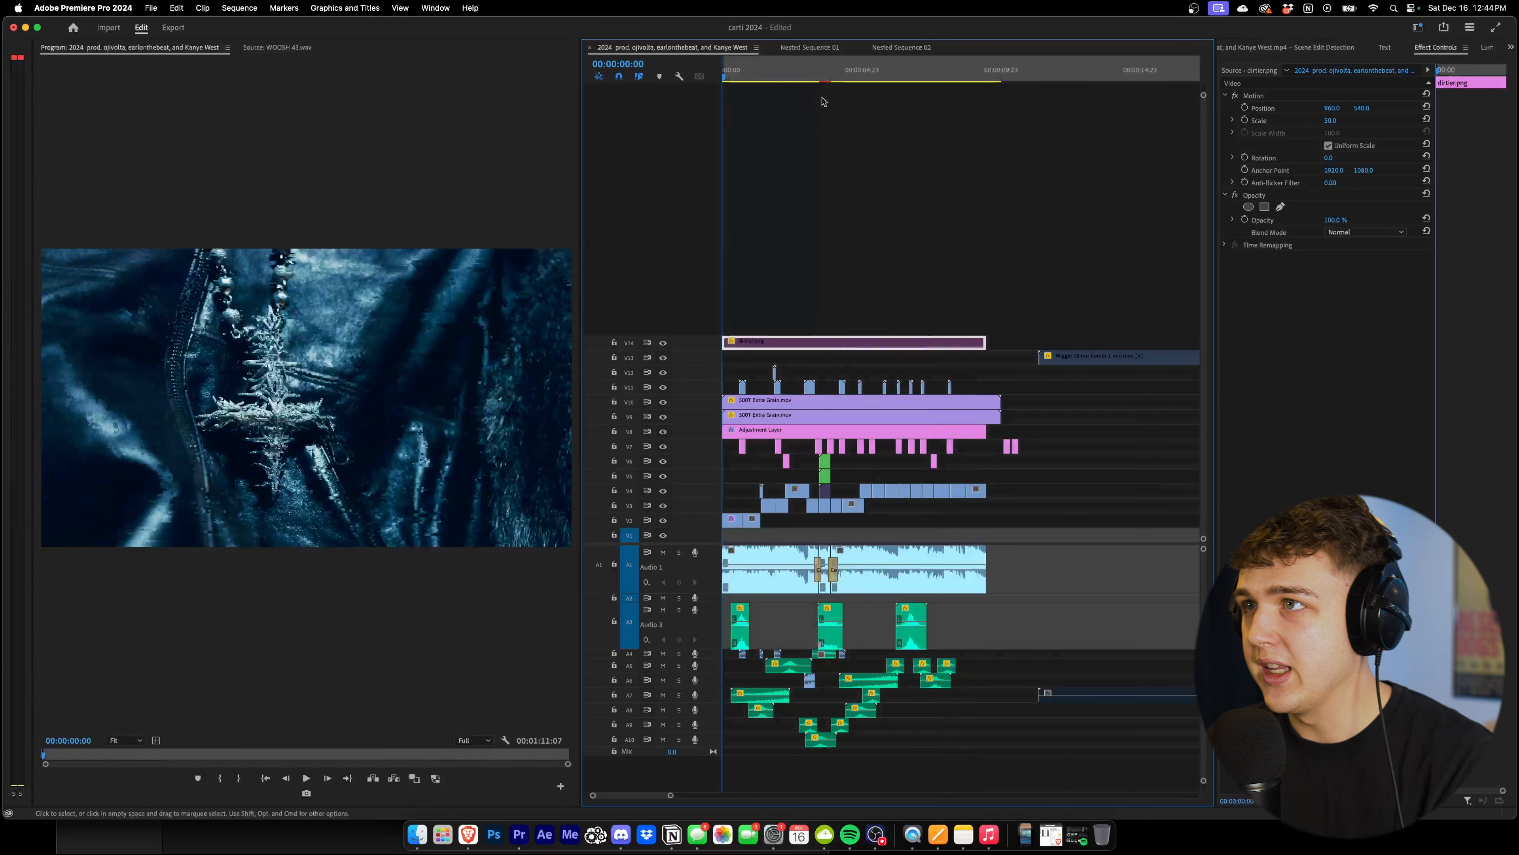
{"action": "left_click", "coordinate": [990, 77]}
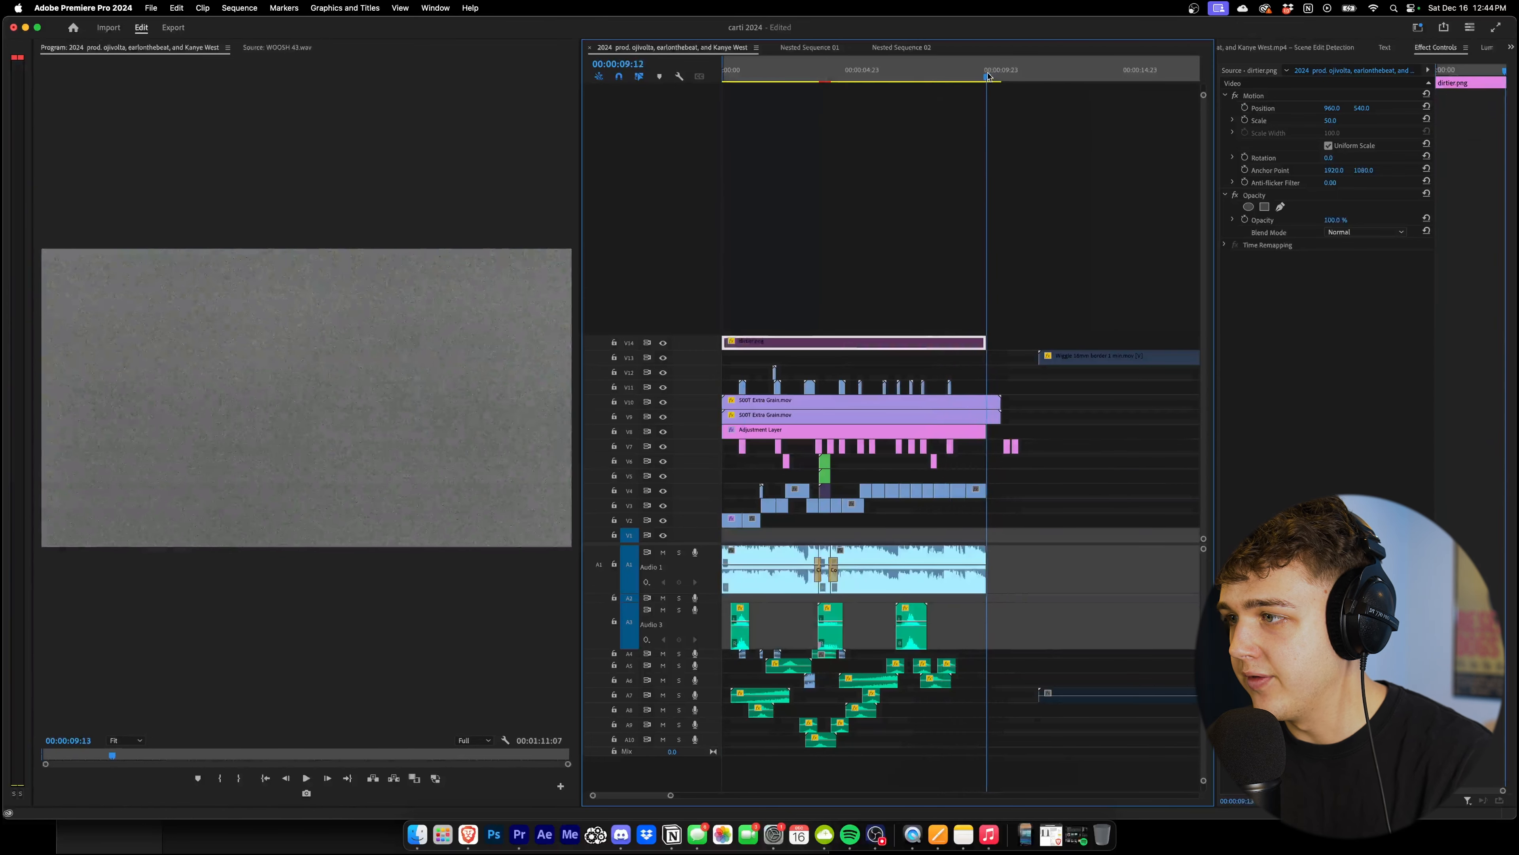
{"action": "key", "text": "Left"}
{"action": "key", "text": "Left"}
{"action": "key", "text": "o"}
{"action": "scroll", "coordinate": [872, 385], "scroll_direction": "up", "scroll_amount": 5}
{"action": "scroll", "coordinate": [870, 382], "scroll_direction": "down", "scroll_amount": 5}
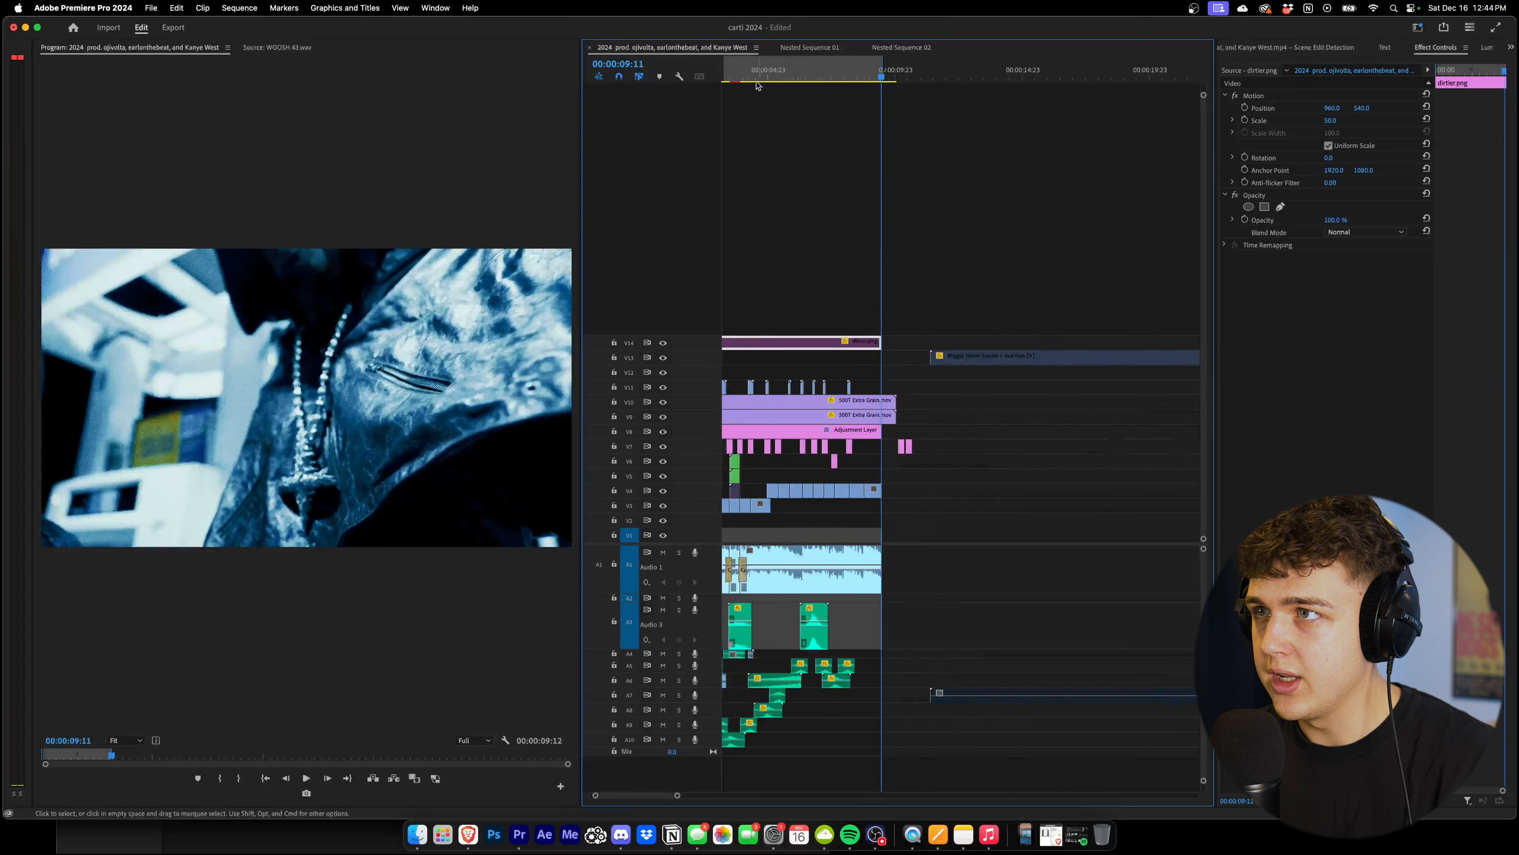
Select both Extra Grain clips on V9 and V10, start a media export, and name the file to dehancer.mp4
{"action": "key", "text": "Home"}
{"action": "left_click_drag", "start_coordinate": [1037, 404], "coordinate": [946, 419]}
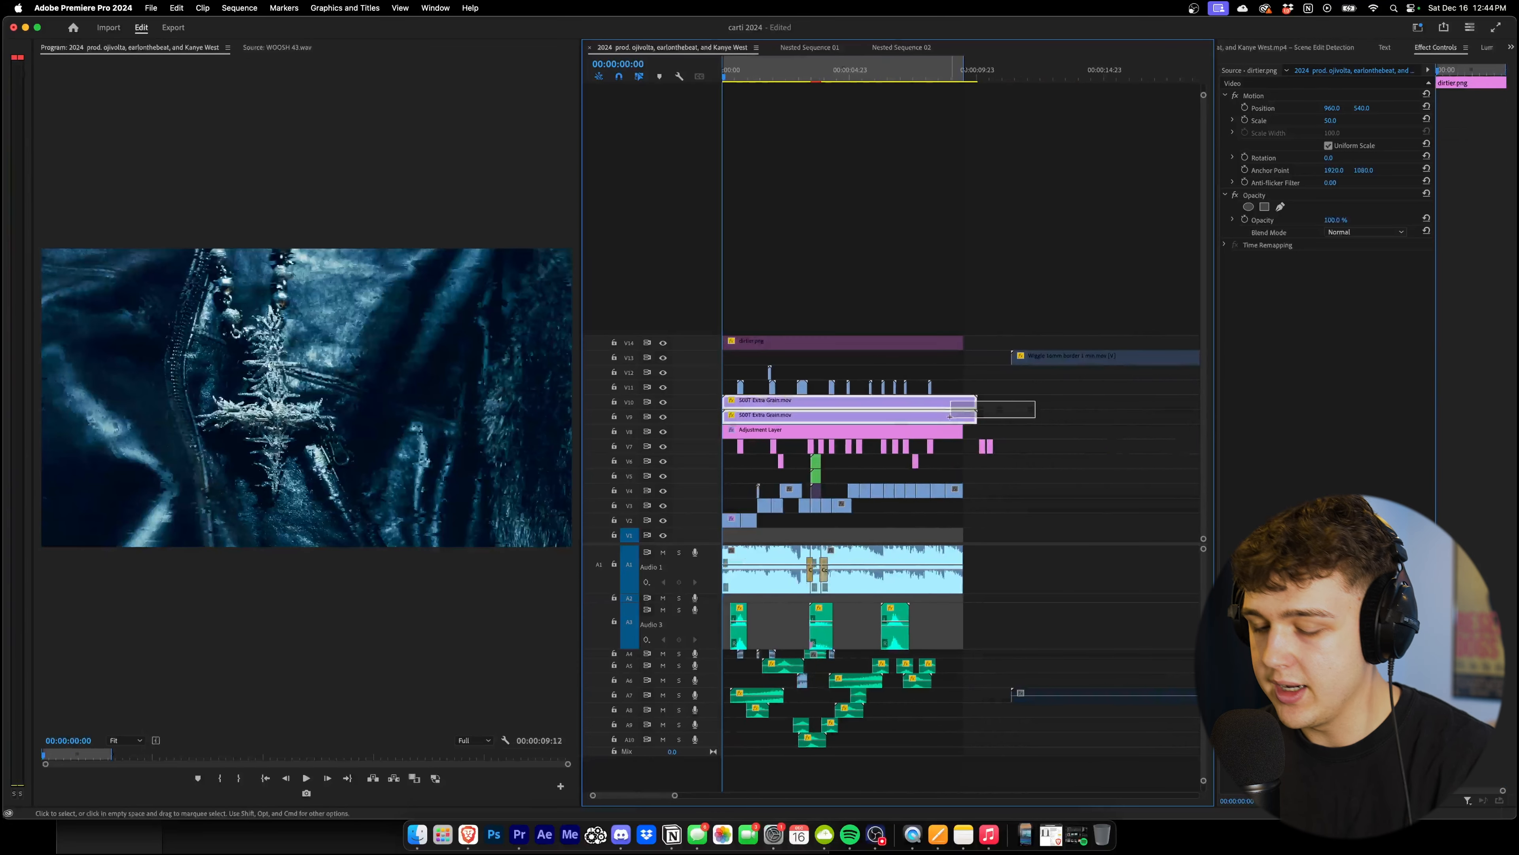
{"action": "key", "text": "super+m"}
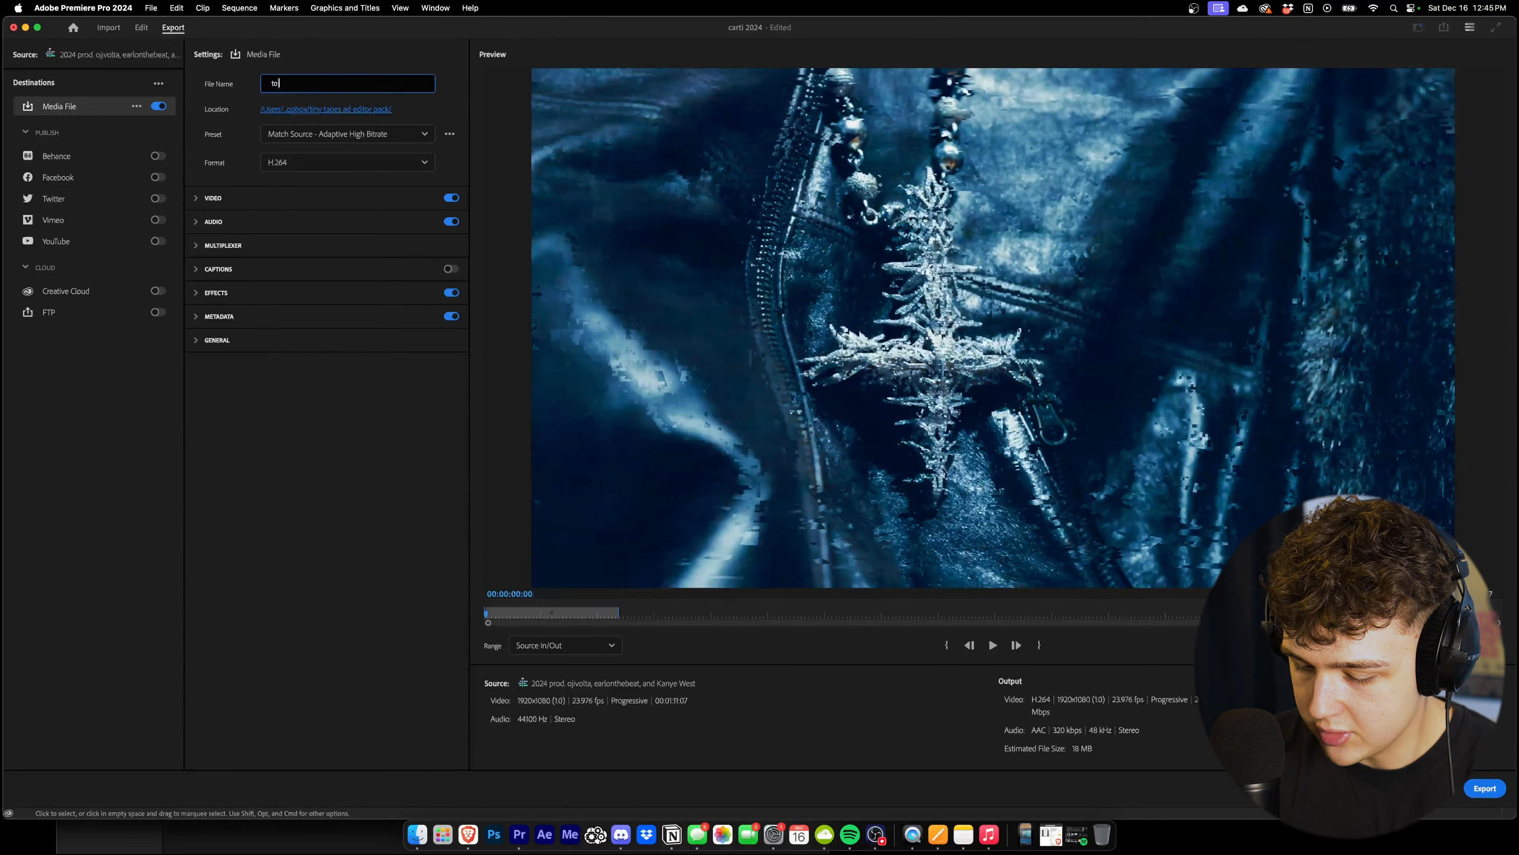
{"action": "type", "text": "to dehanc"}
{"action": "type", "text": "er.mp4"}
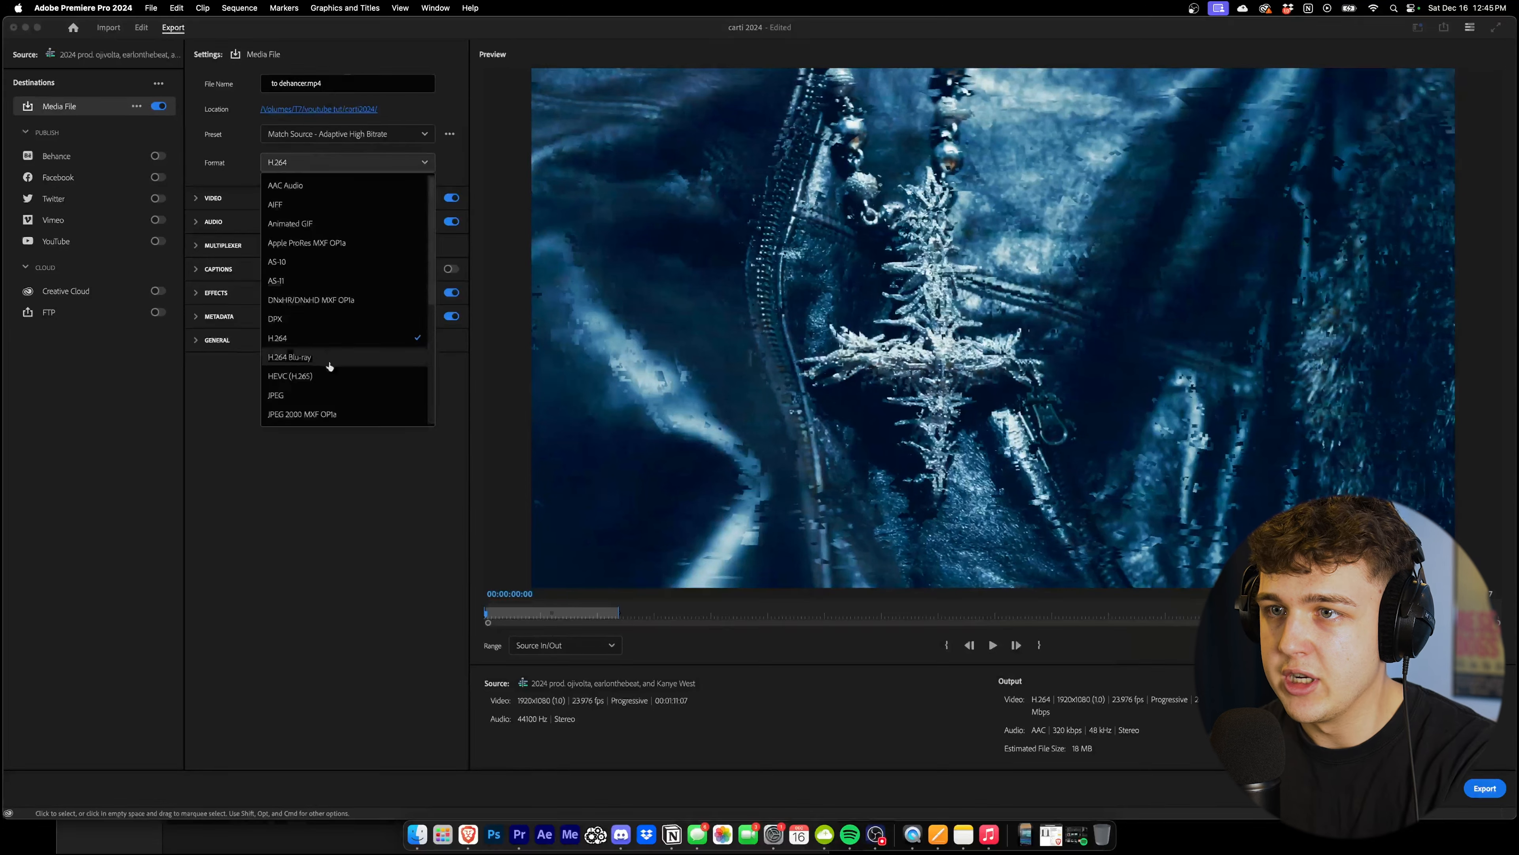
Set the export format to QuickTime with the Apple ProRes 422 HQ codec and export the in/out range
{"action": "scroll", "coordinate": [329, 367], "scroll_direction": "down", "scroll_amount": 5}
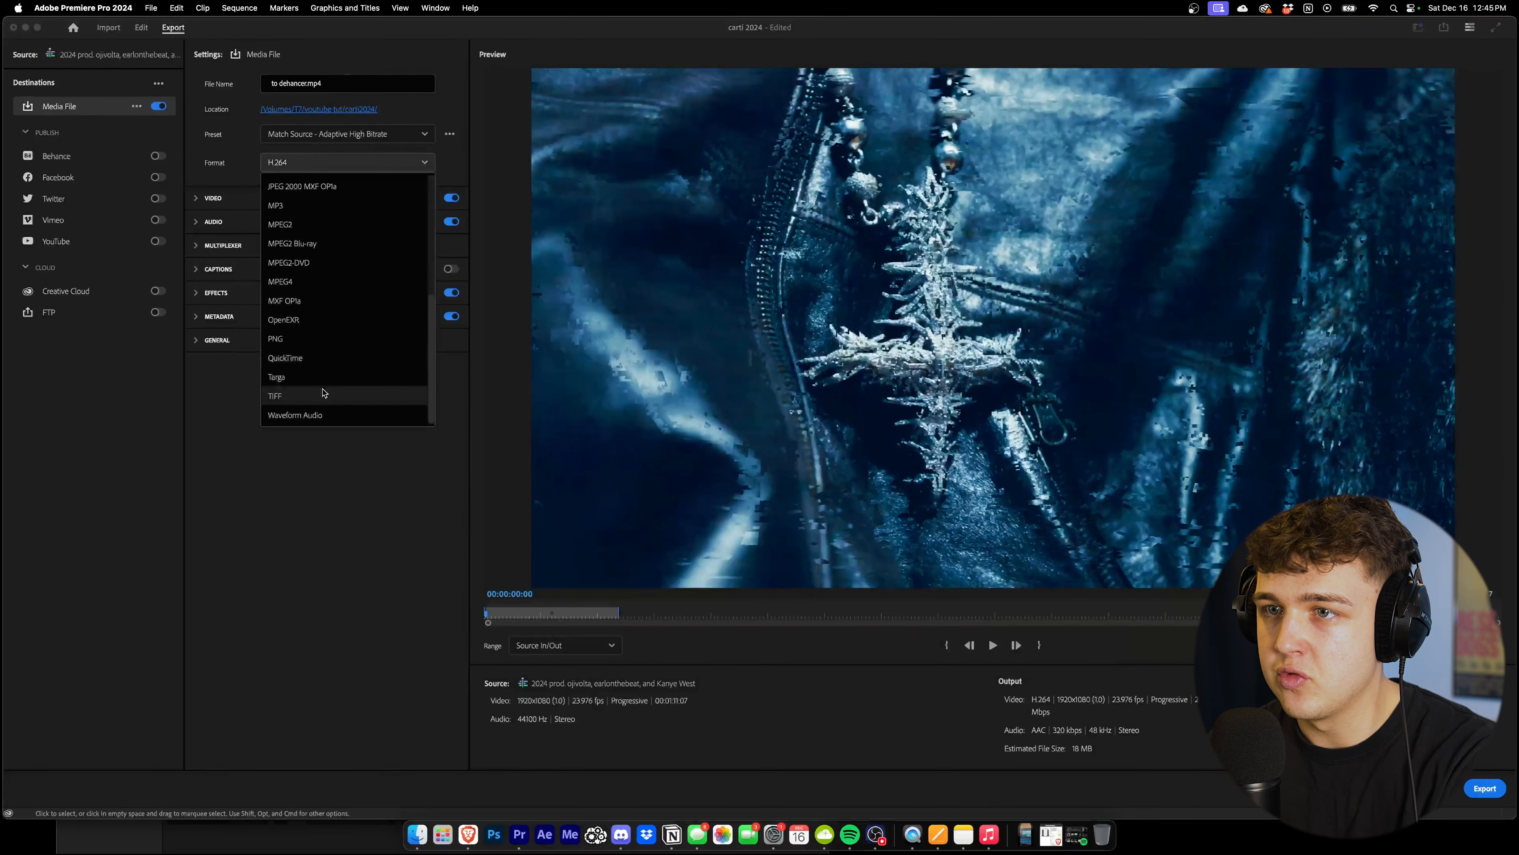
{"action": "left_click", "coordinate": [297, 359]}
{"action": "left_click", "coordinate": [251, 198]}
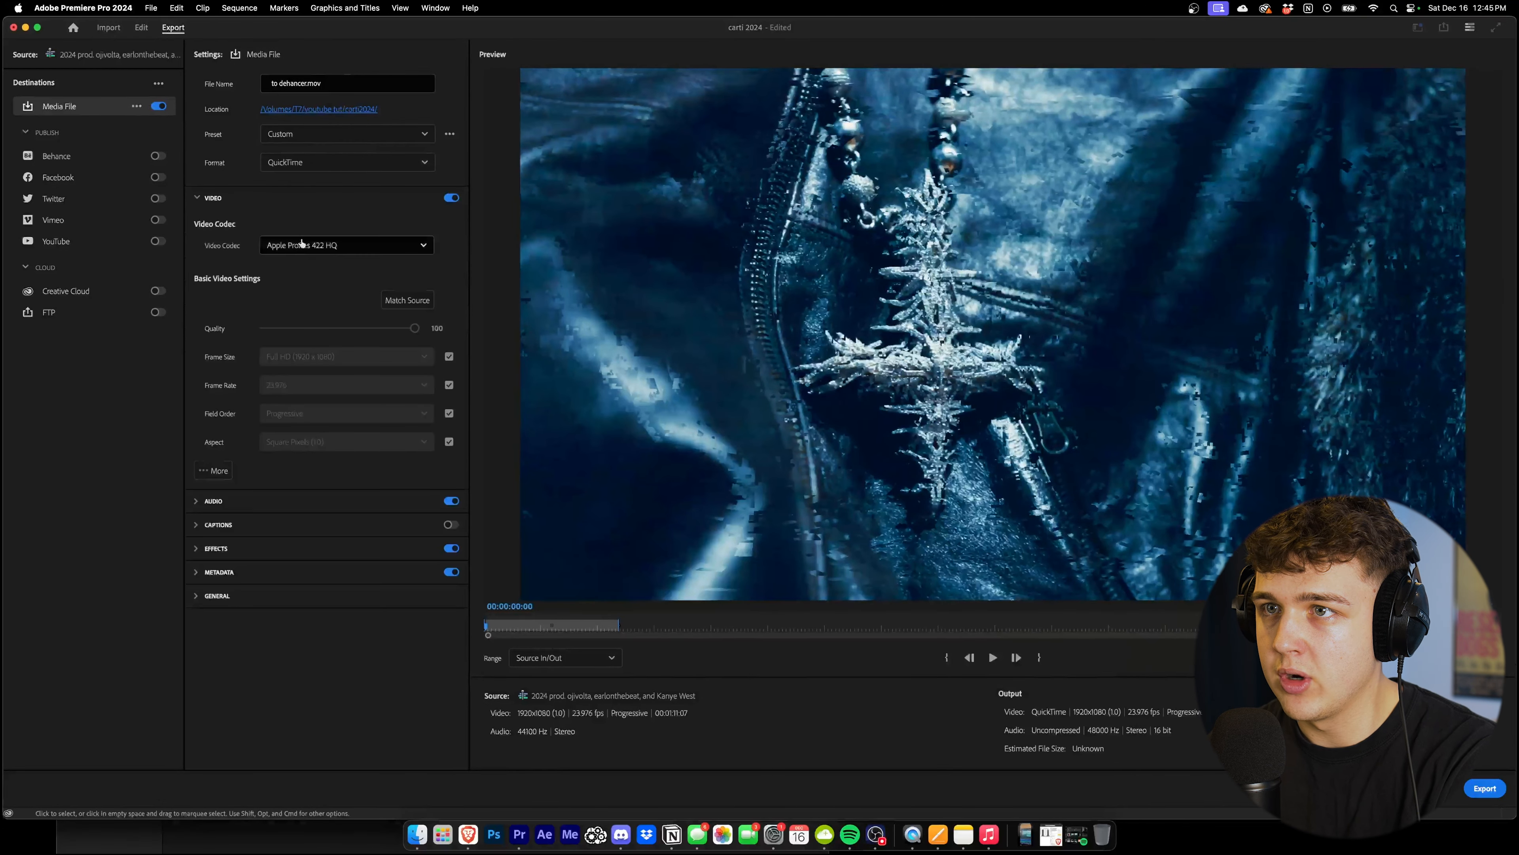
{"action": "left_click", "coordinate": [1485, 788]}
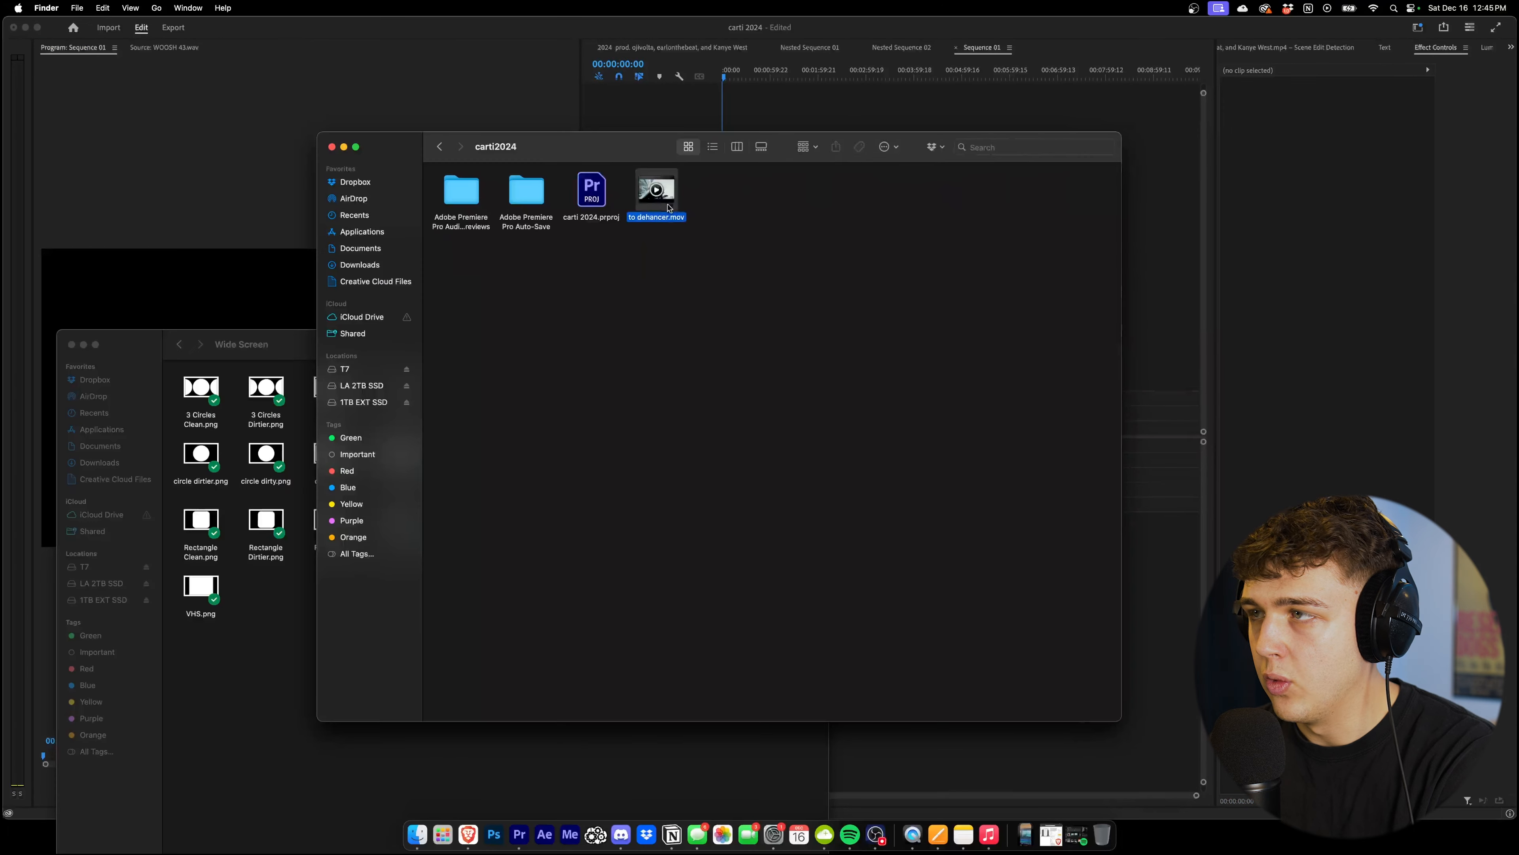
Place the exported to dehancer.mov on V1 of Sequence 01 beneath the grain and dirtier.png overlays, and view it at 00:00:01:14
{"action": "left_click_drag", "start_coordinate": [655, 192], "coordinate": [725, 429]}
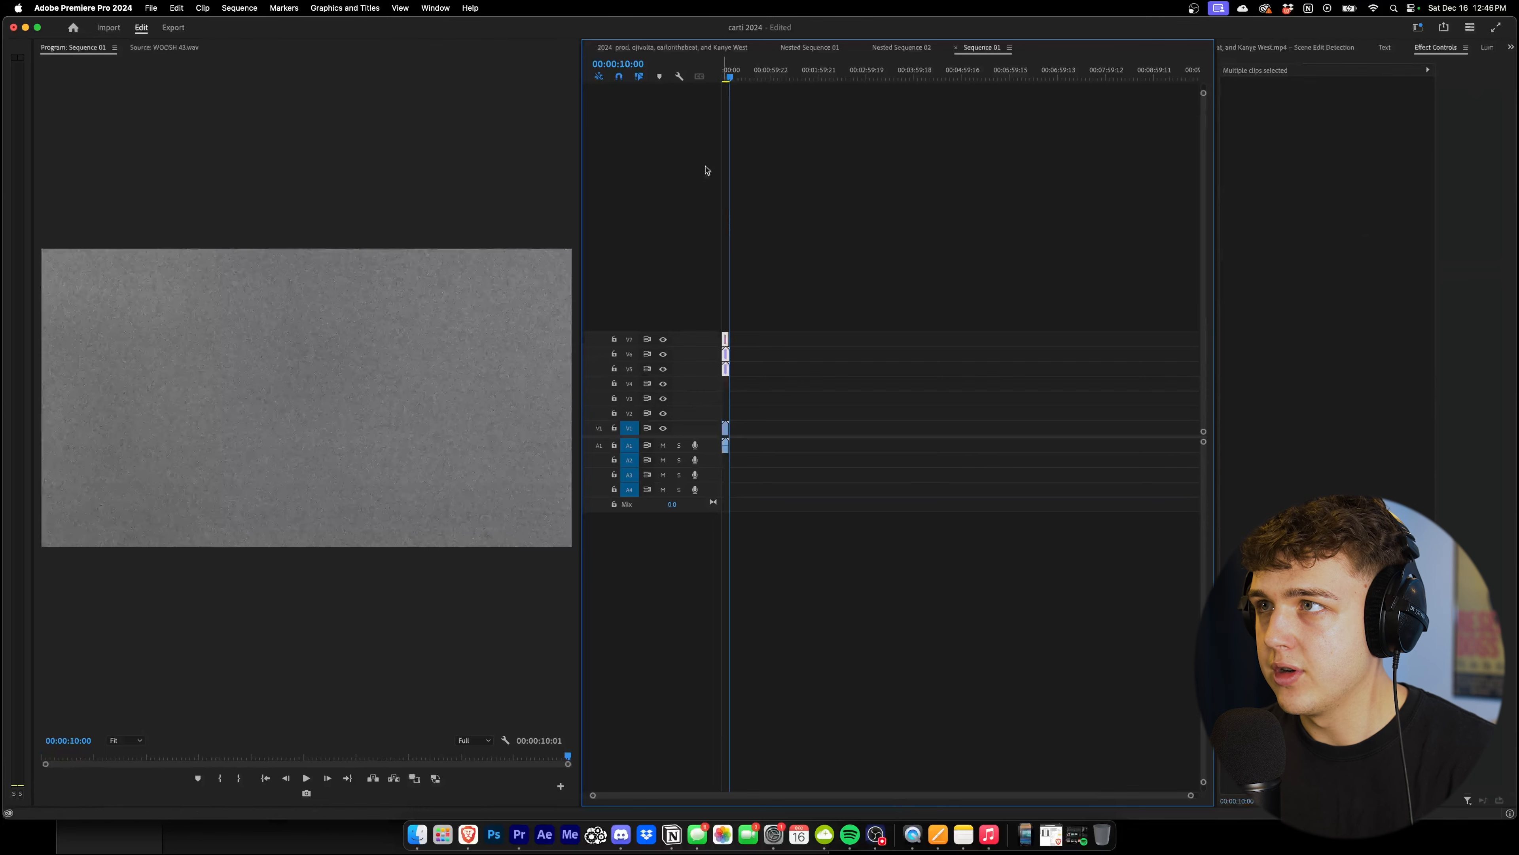
{"action": "left_click", "coordinate": [726, 72]}
{"action": "left_click_drag", "start_coordinate": [1190, 796], "coordinate": [947, 763]}
{"action": "left_click", "coordinate": [895, 638]}
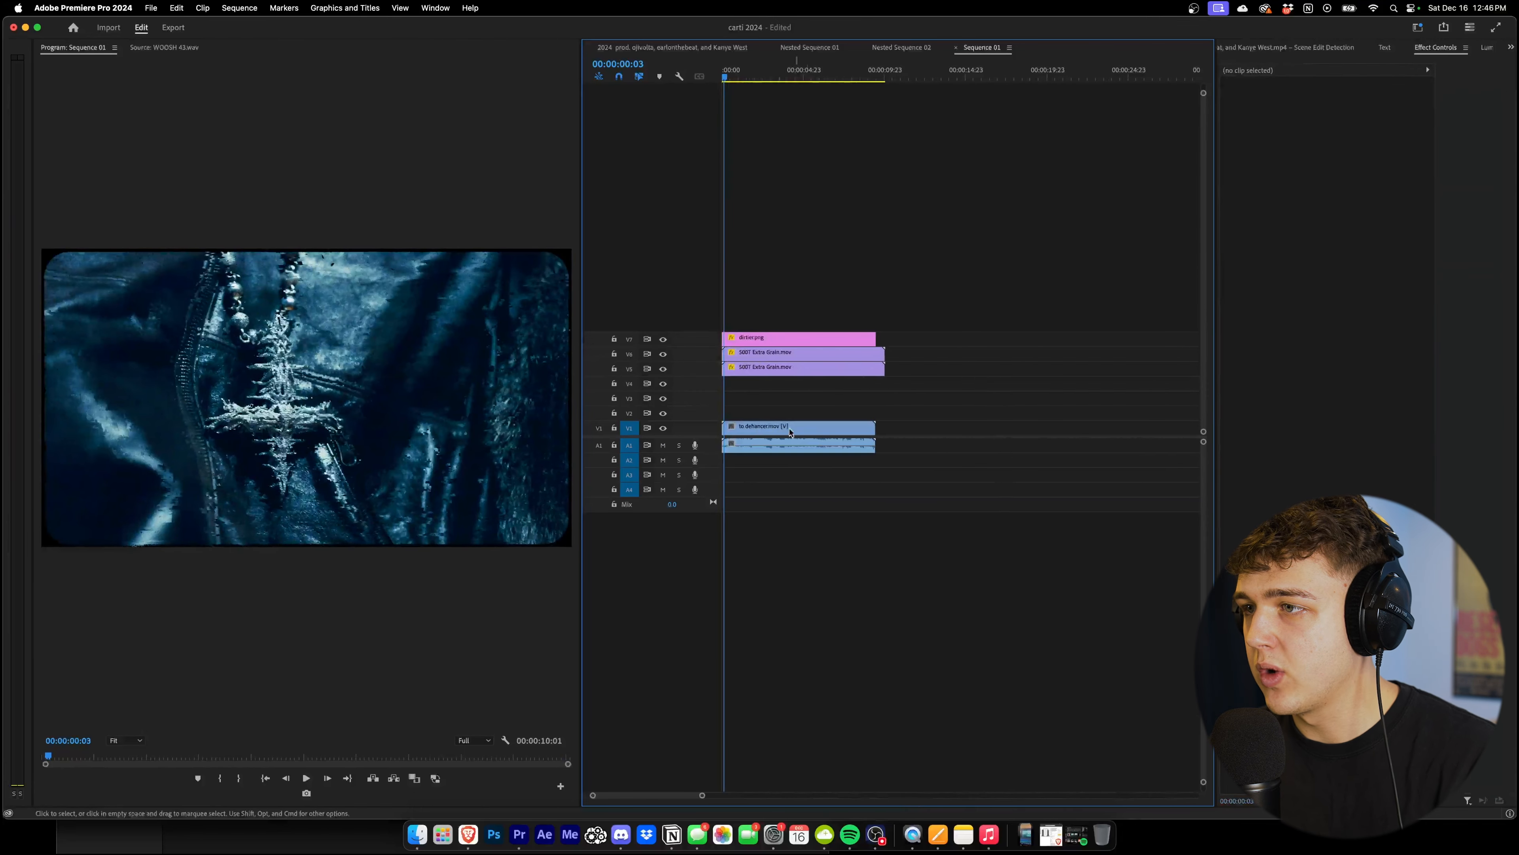
{"action": "left_click", "coordinate": [749, 79]}
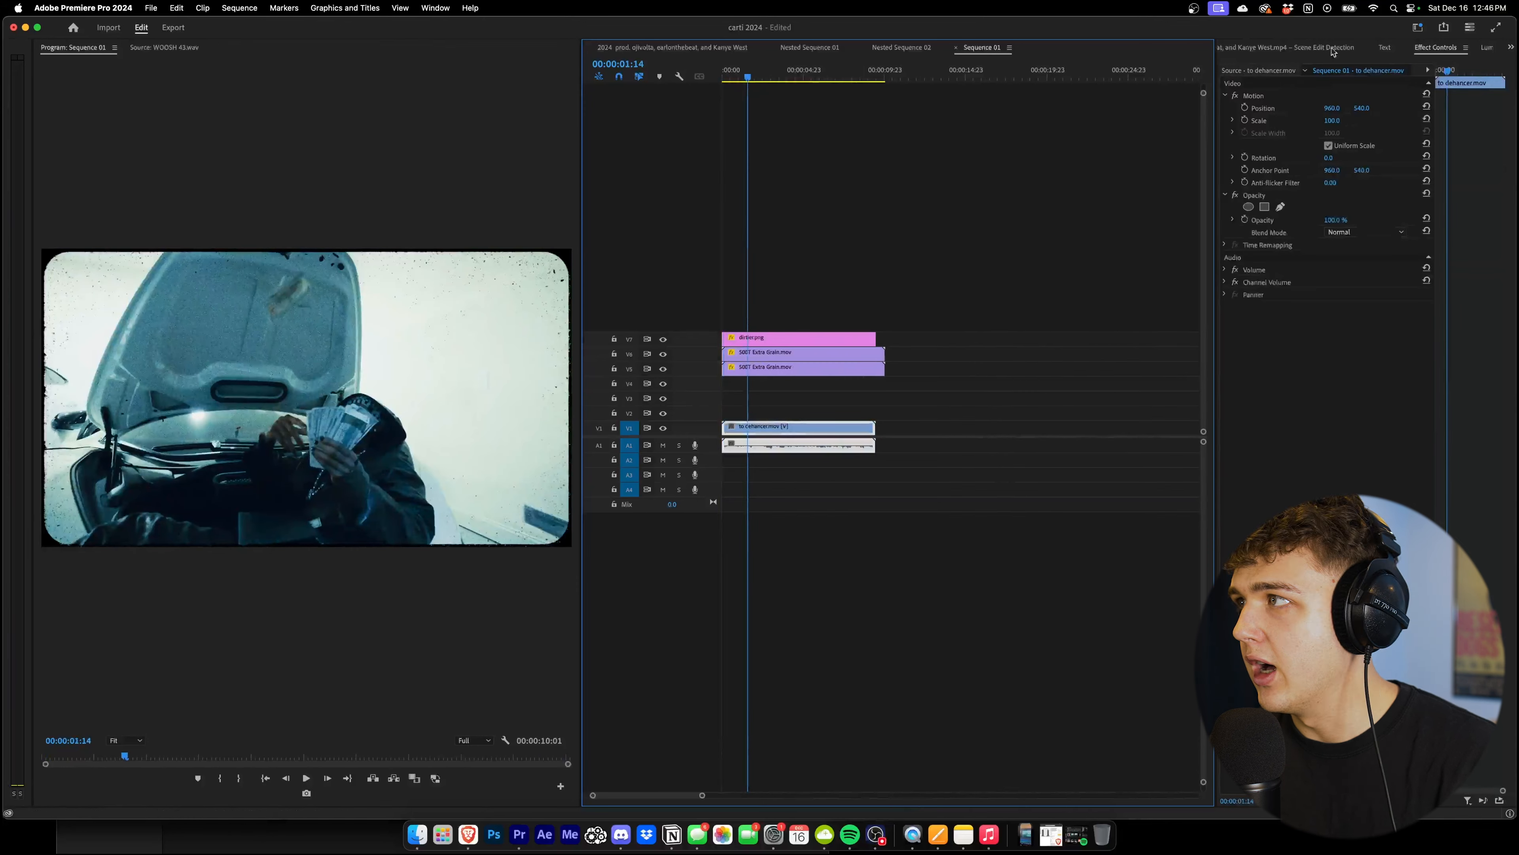
Search the effects for "dehan" and apply Dehancer Pro v1.3 to the to dehancer.mov clip
{"action": "left_click", "coordinate": [1507, 44]}
{"action": "left_click", "coordinate": [1344, 204]}
{"action": "left_click", "coordinate": [1246, 50]}
{"action": "left_click", "coordinate": [1508, 47]}
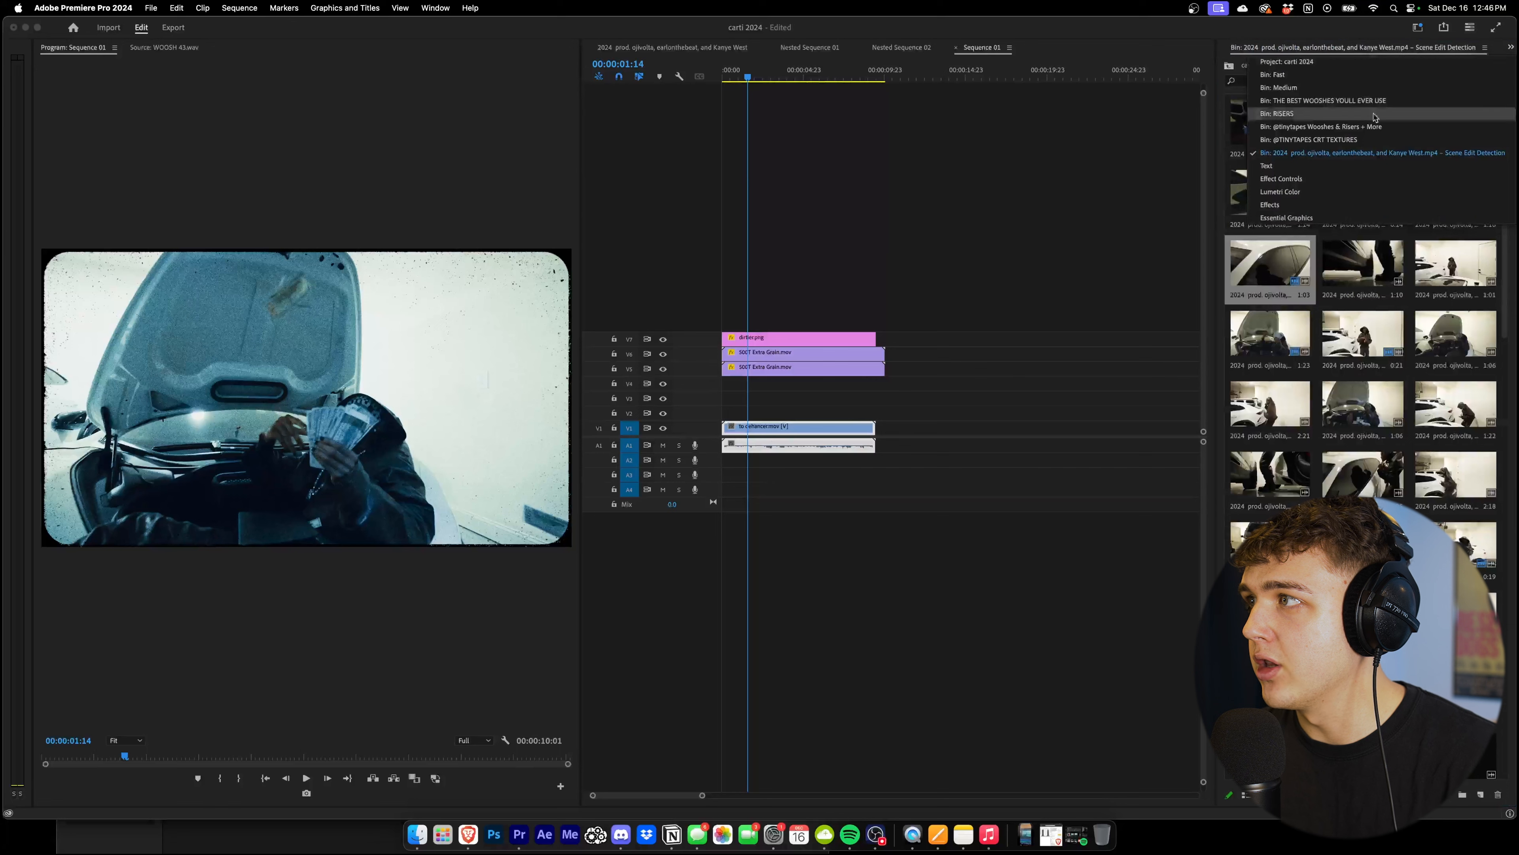
{"action": "left_click", "coordinate": [1314, 204]}
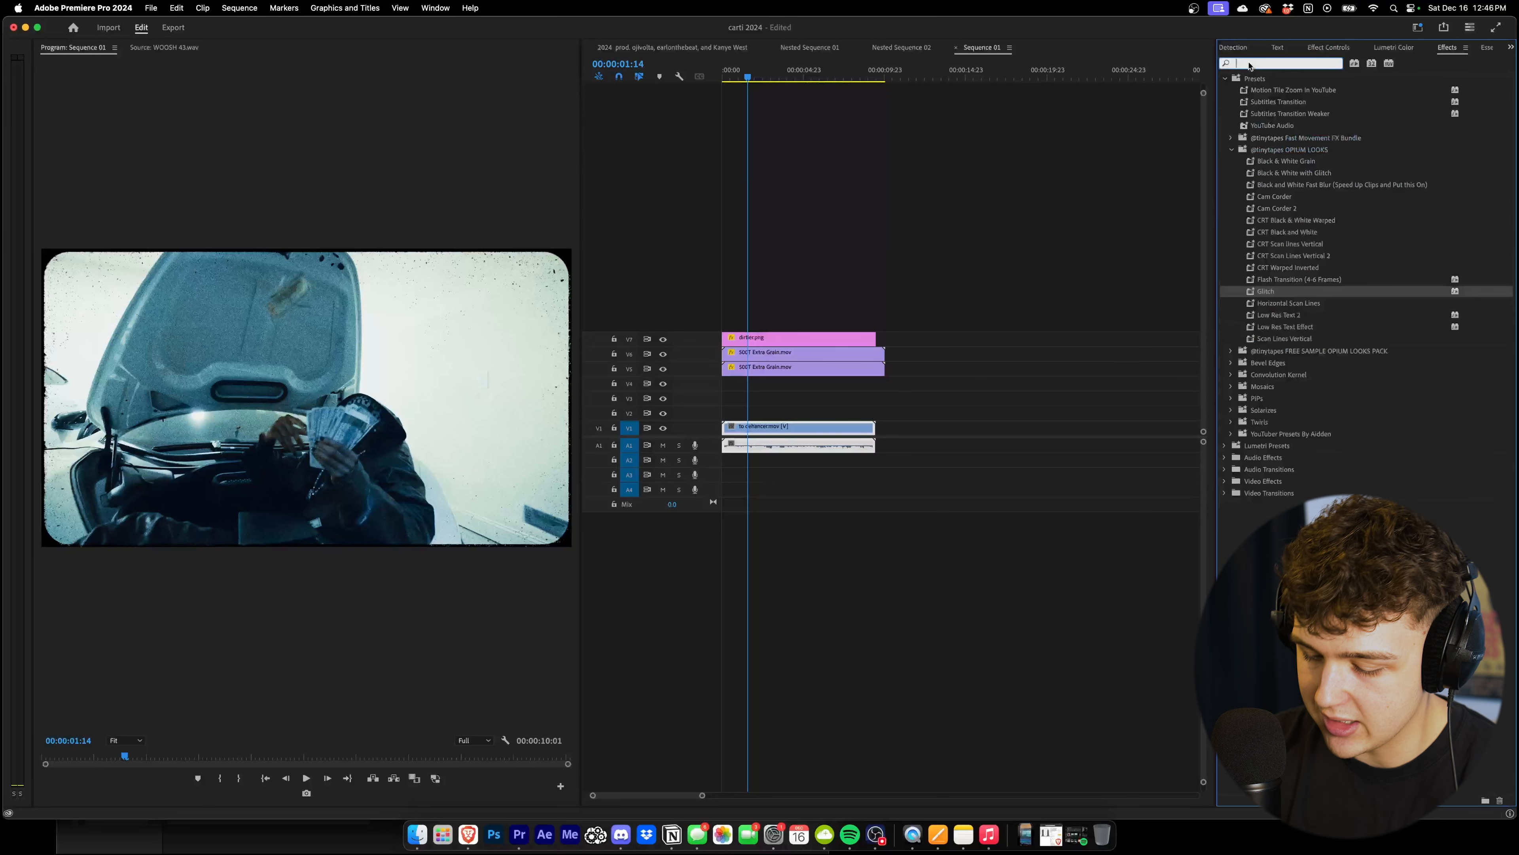
{"action": "type", "text": "dehan"}
{"action": "left_click", "coordinate": [1314, 150]}
{"action": "left_click_drag", "start_coordinate": [813, 432], "coordinate": [815, 428]}
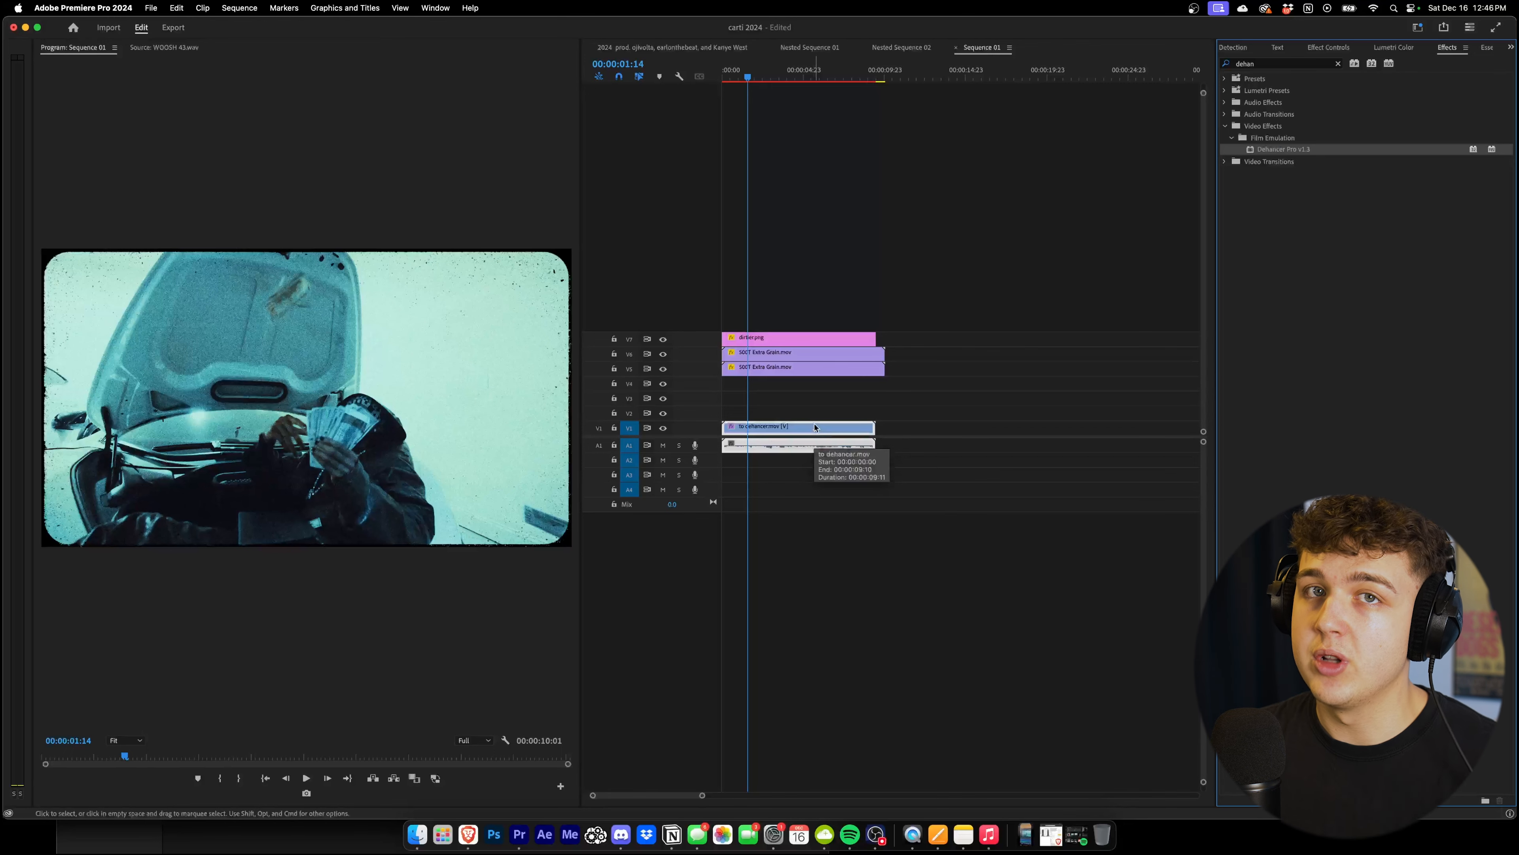
Turn off Dehancer Pro's Expand stage, keep Halation enabled, and open the Bloom settings
{"action": "left_click", "coordinate": [1329, 47]}
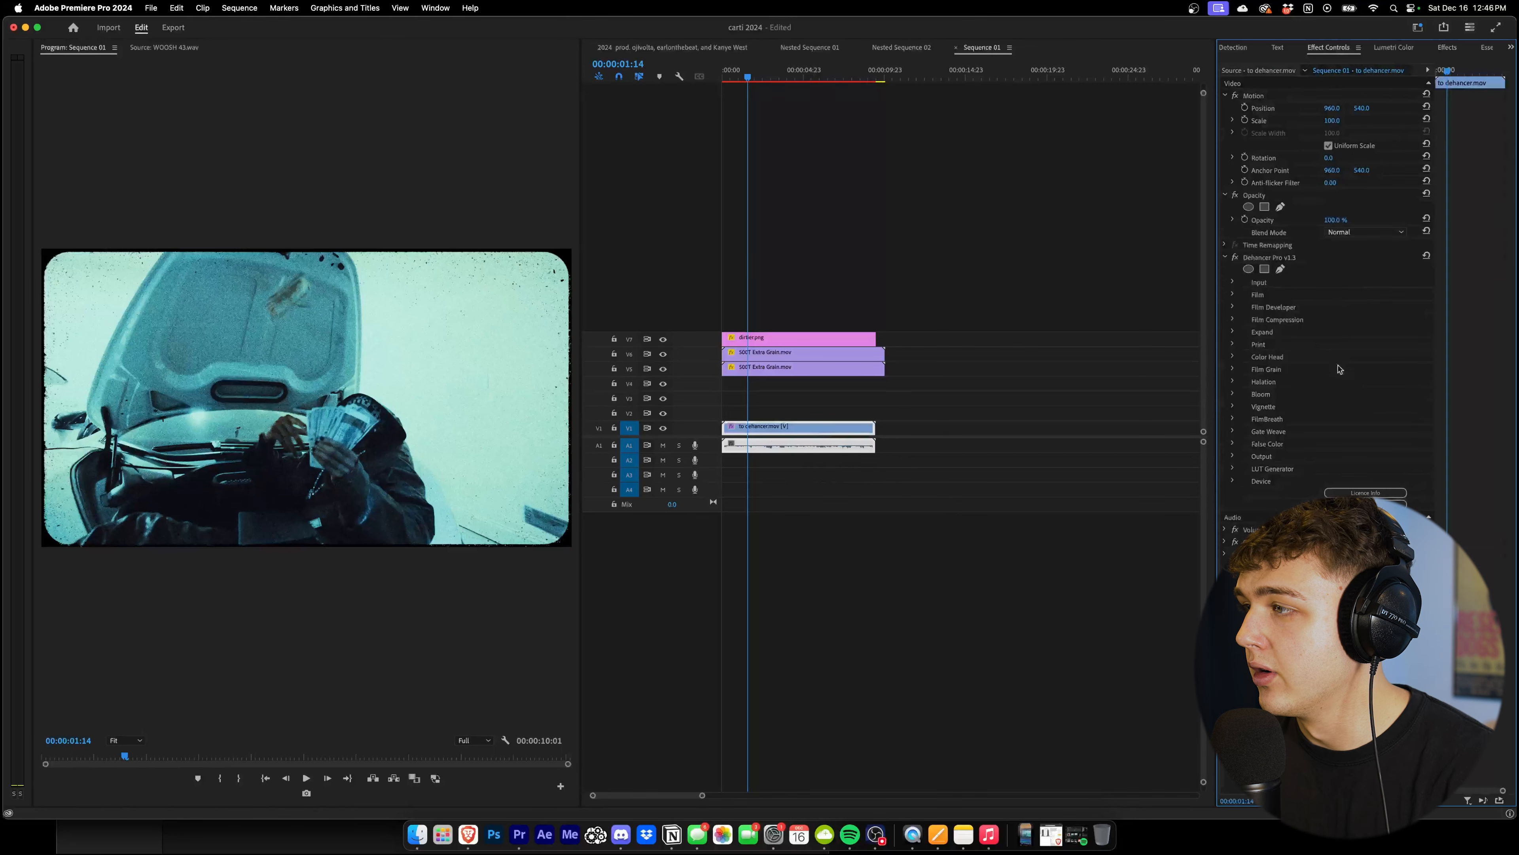
{"action": "left_click", "coordinate": [1233, 319]}
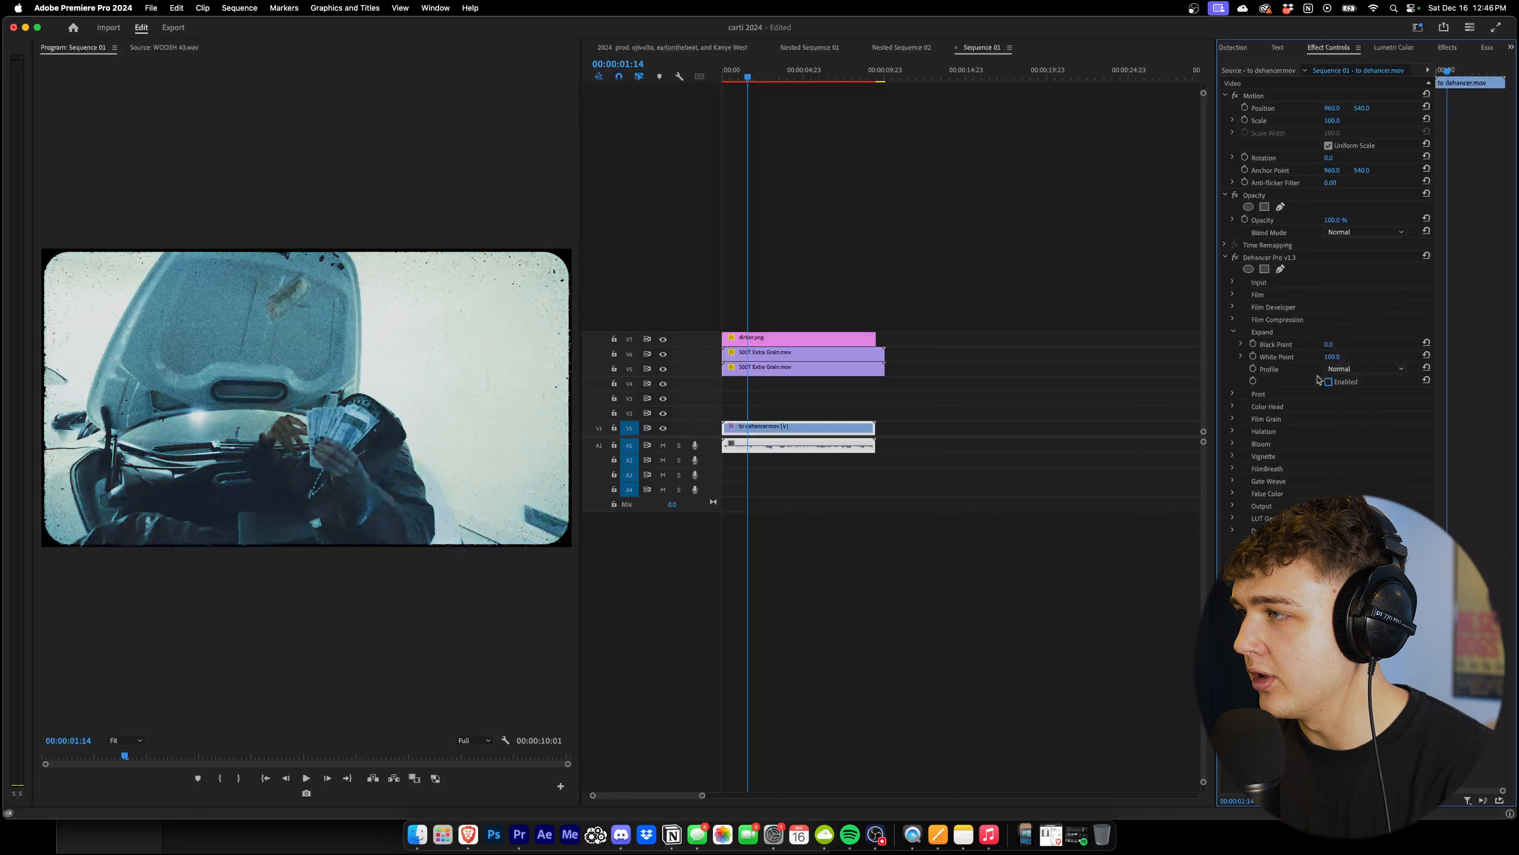
{"action": "left_click", "coordinate": [1232, 369]}
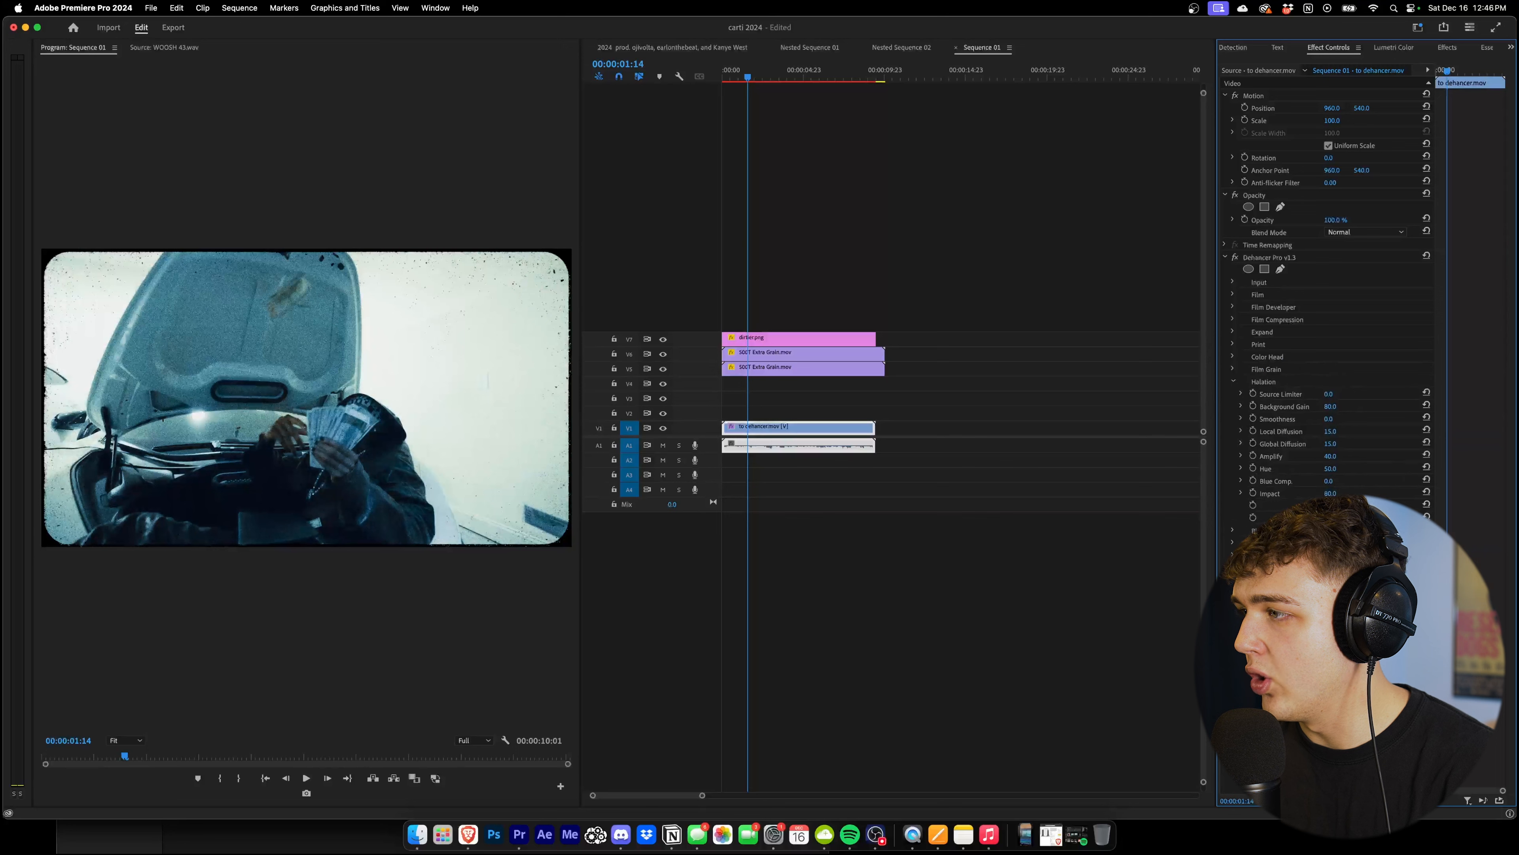
{"action": "scroll", "coordinate": [1237, 541], "scroll_direction": "down", "scroll_amount": 2}
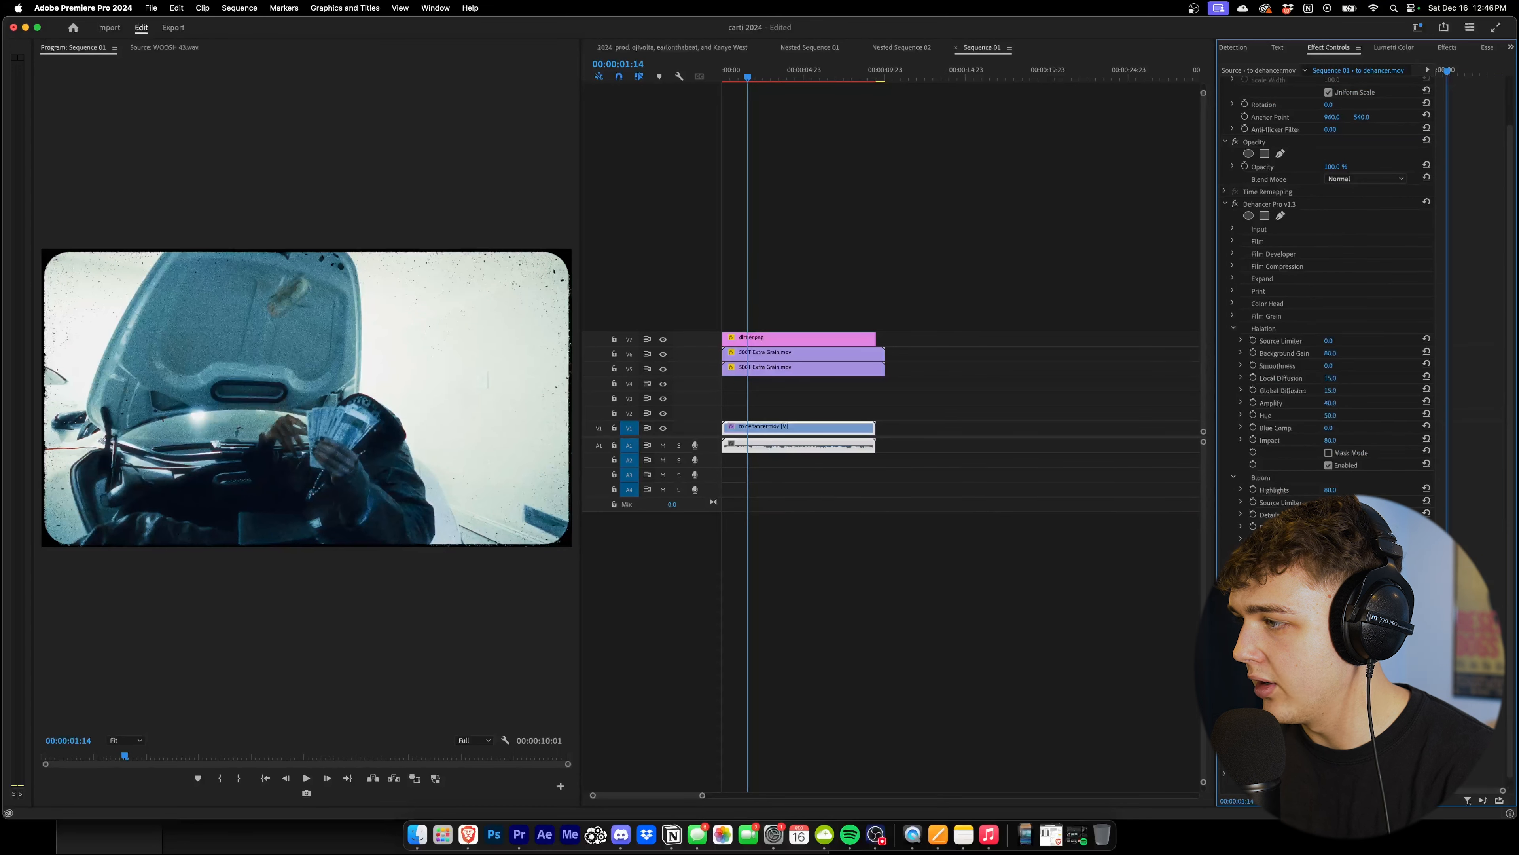
Enlarge the program monitor, go to 00:00:08:00, and set the Halation Local Diffusion and Global Diffusion to 22
{"action": "left_click_drag", "start_coordinate": [759, 78], "coordinate": [766, 75]}
{"action": "left_click_drag", "start_coordinate": [581, 359], "coordinate": [1001, 360]}
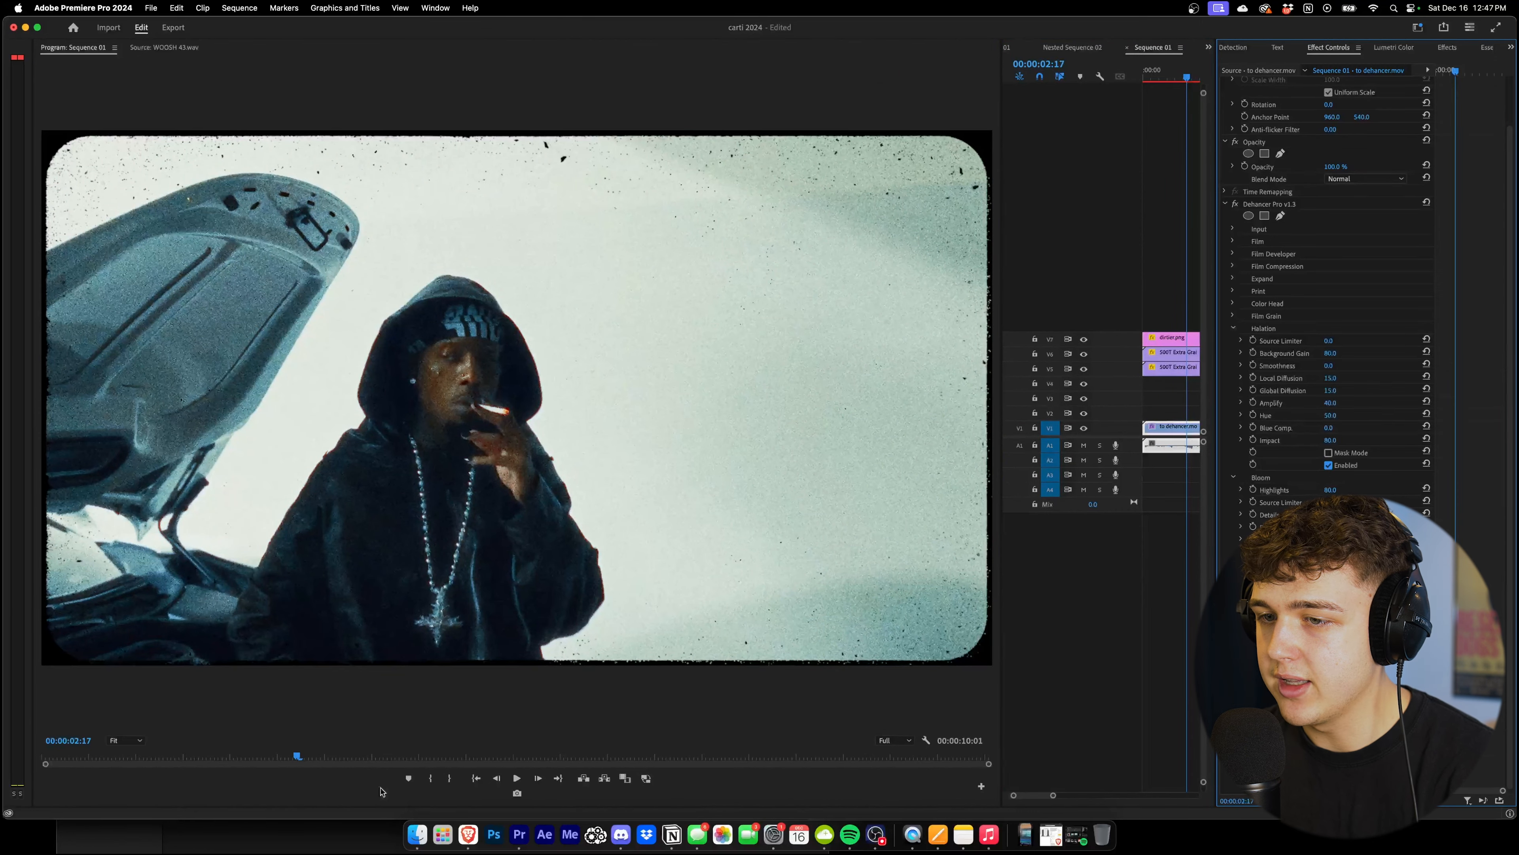
{"action": "left_click_drag", "start_coordinate": [361, 762], "coordinate": [392, 750]}
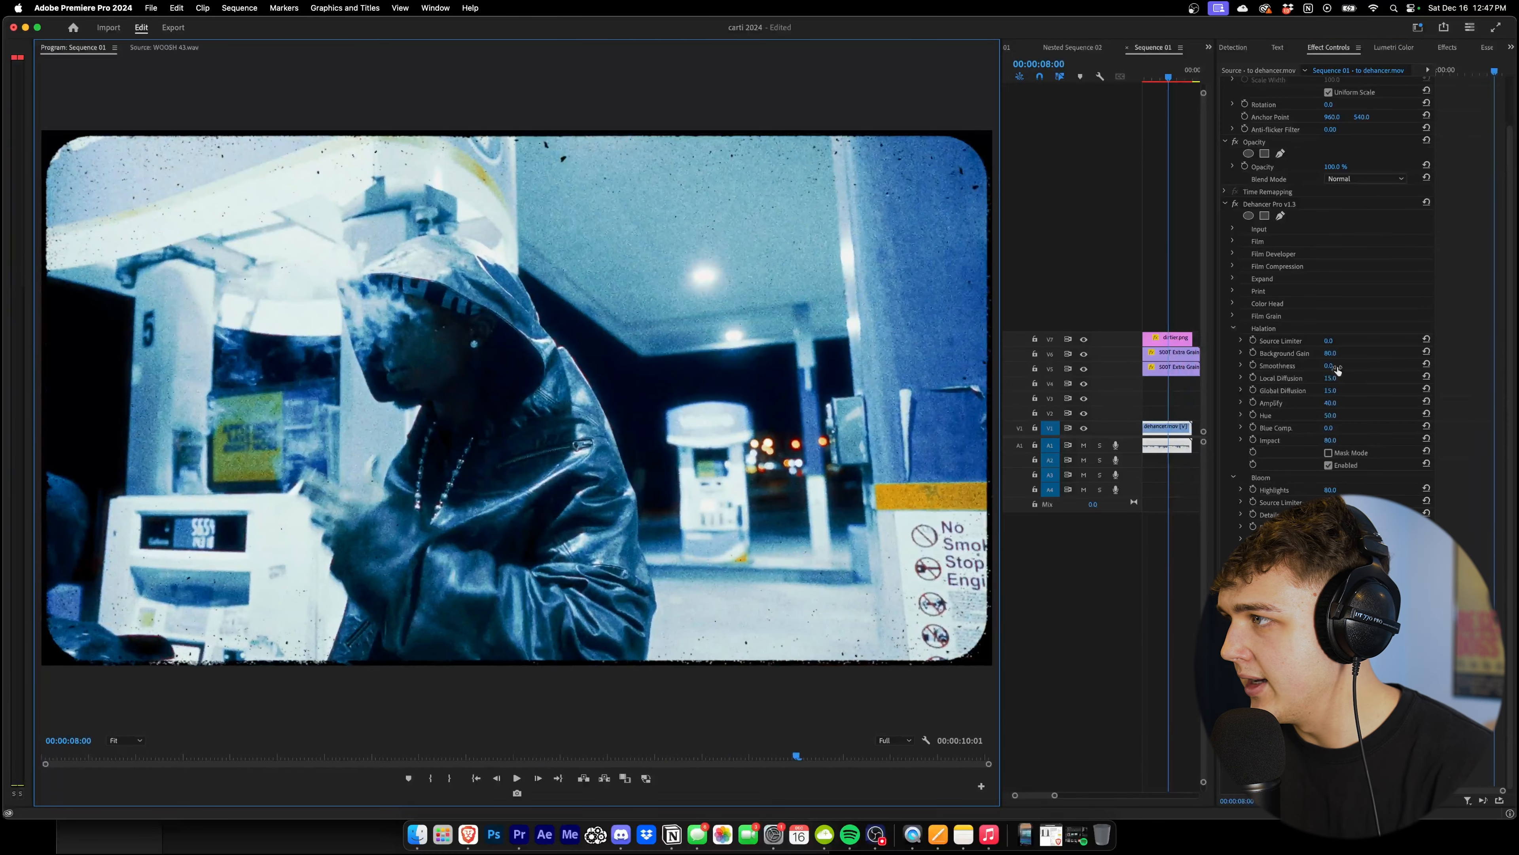
{"action": "left_click", "coordinate": [1341, 377]}
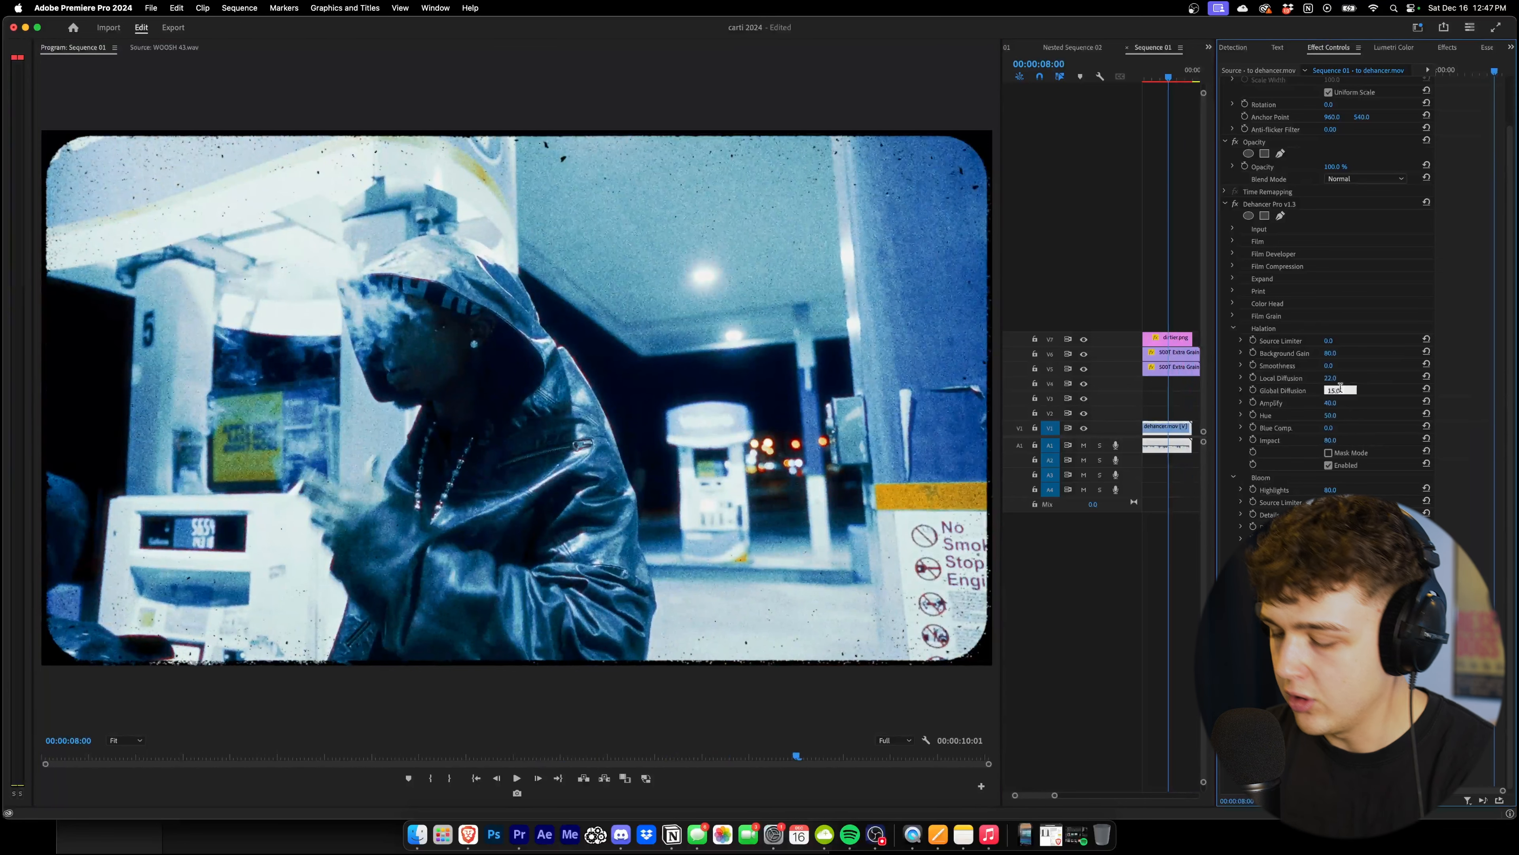
Play through the graded sequence to examine the Dehancer halation and glow on the night shots
{"action": "left_click", "coordinate": [469, 757]}
{"action": "key", "text": "space"}
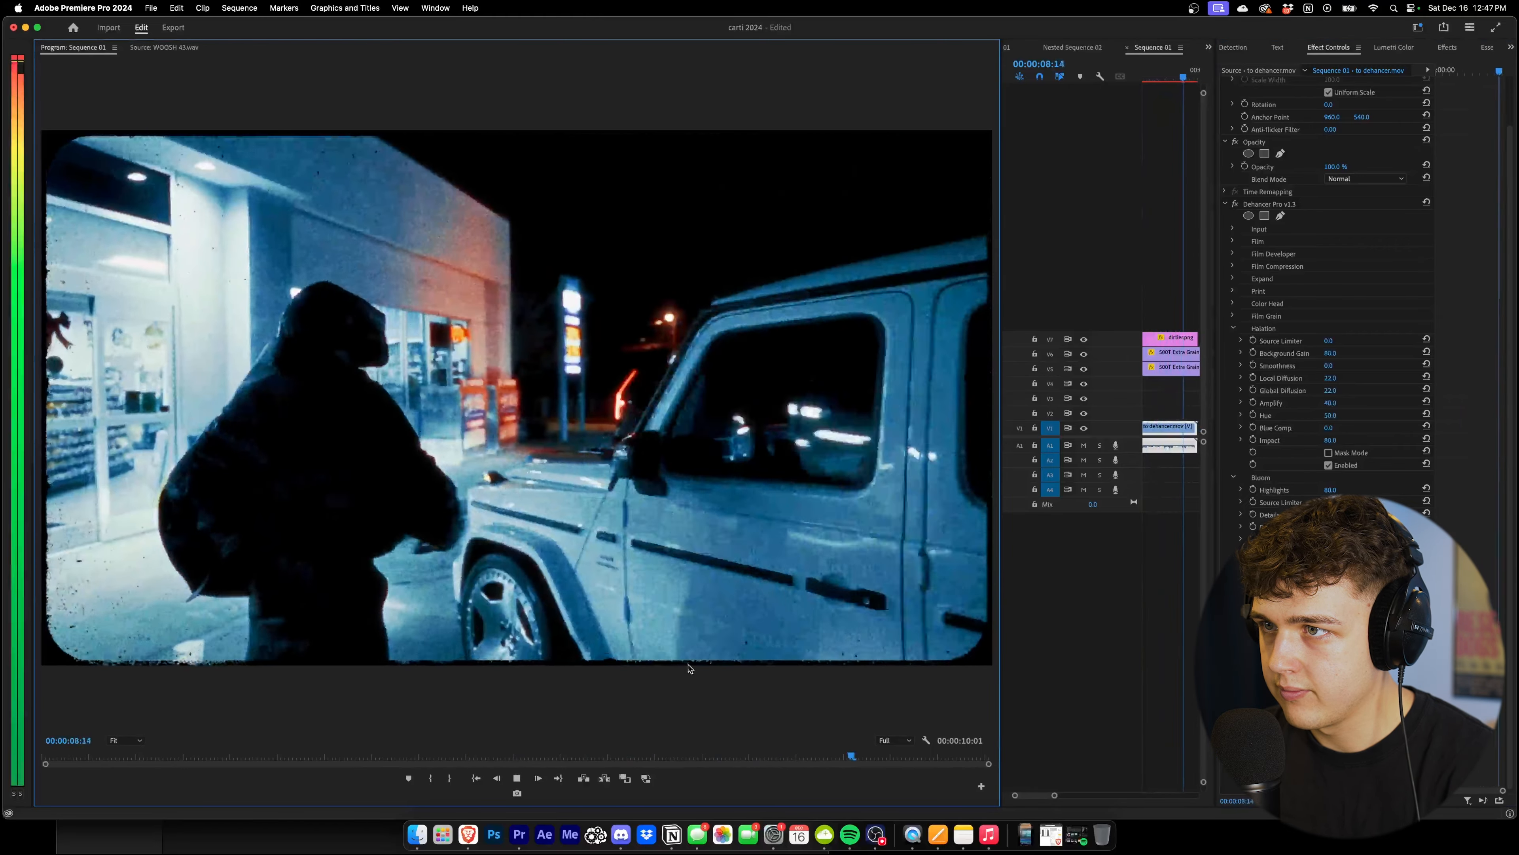
{"action": "key", "text": "space"}
{"action": "key", "text": "shift+5"}
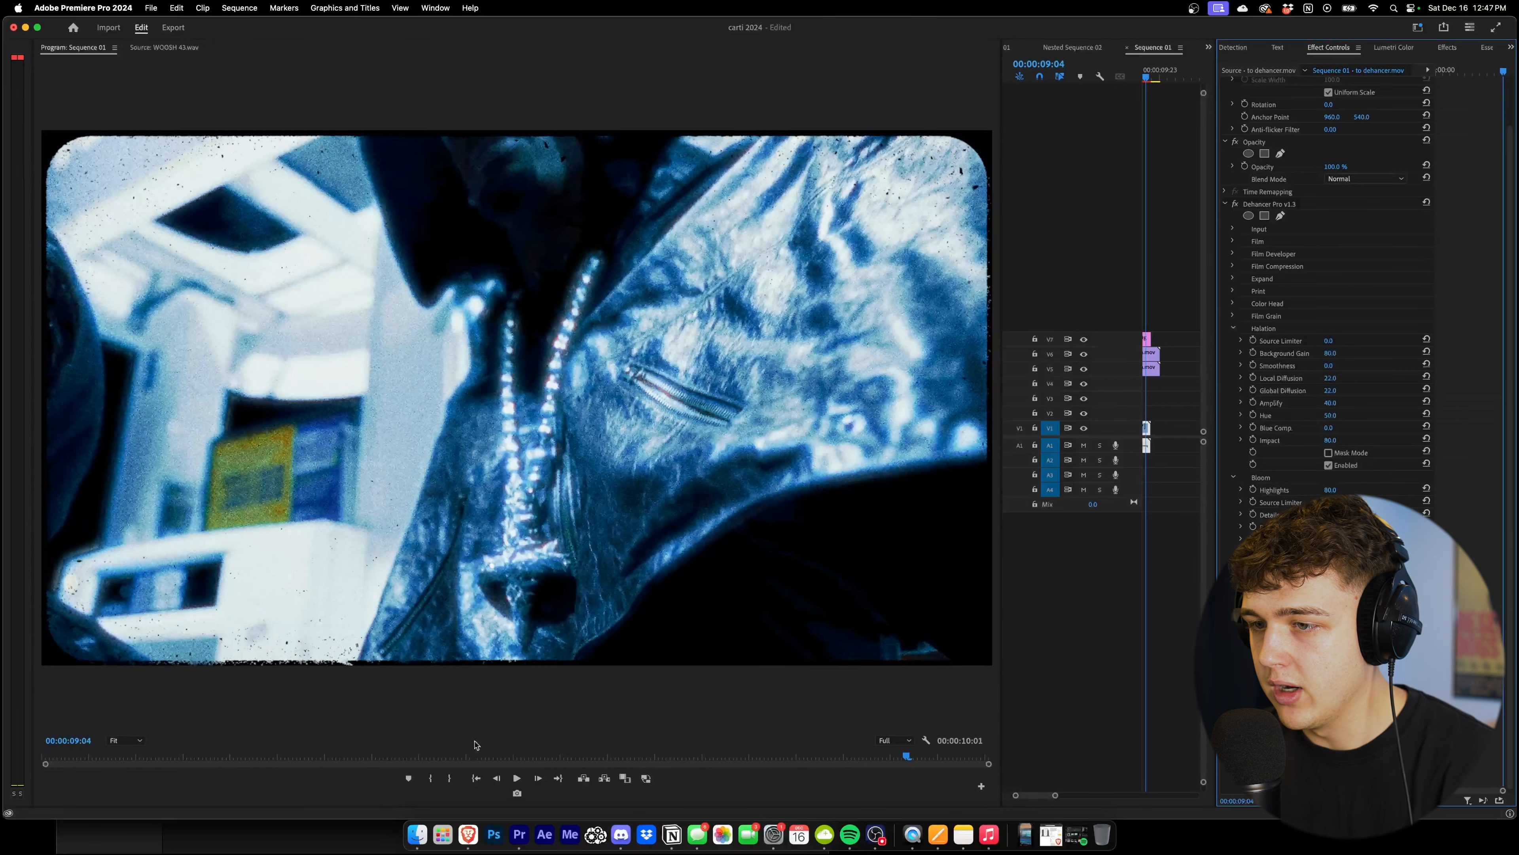
{"action": "left_click_drag", "start_coordinate": [109, 757], "coordinate": [68, 803]}
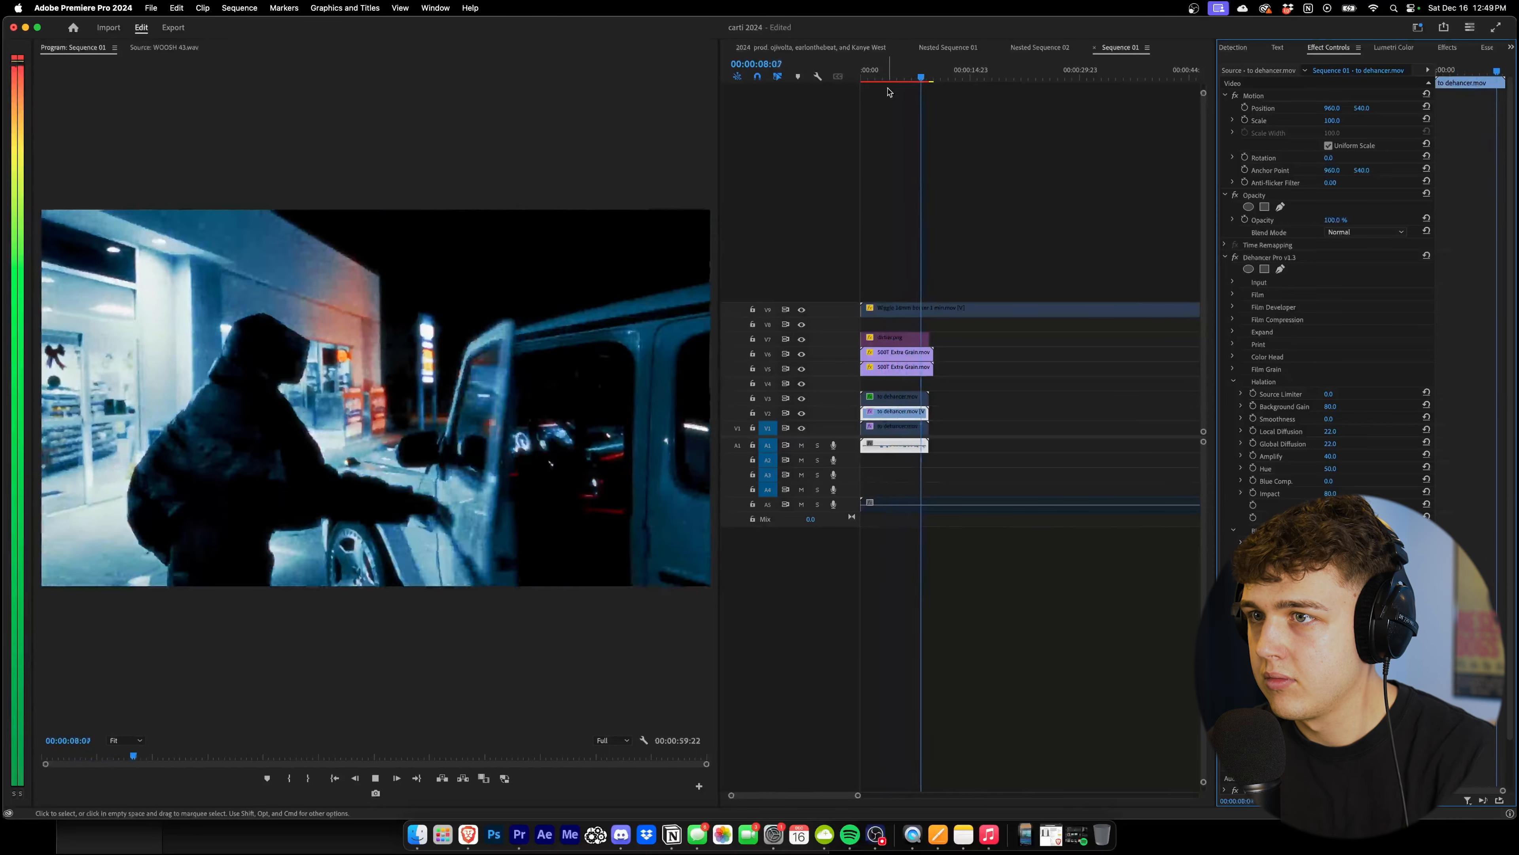
{"action": "key", "text": "space"}
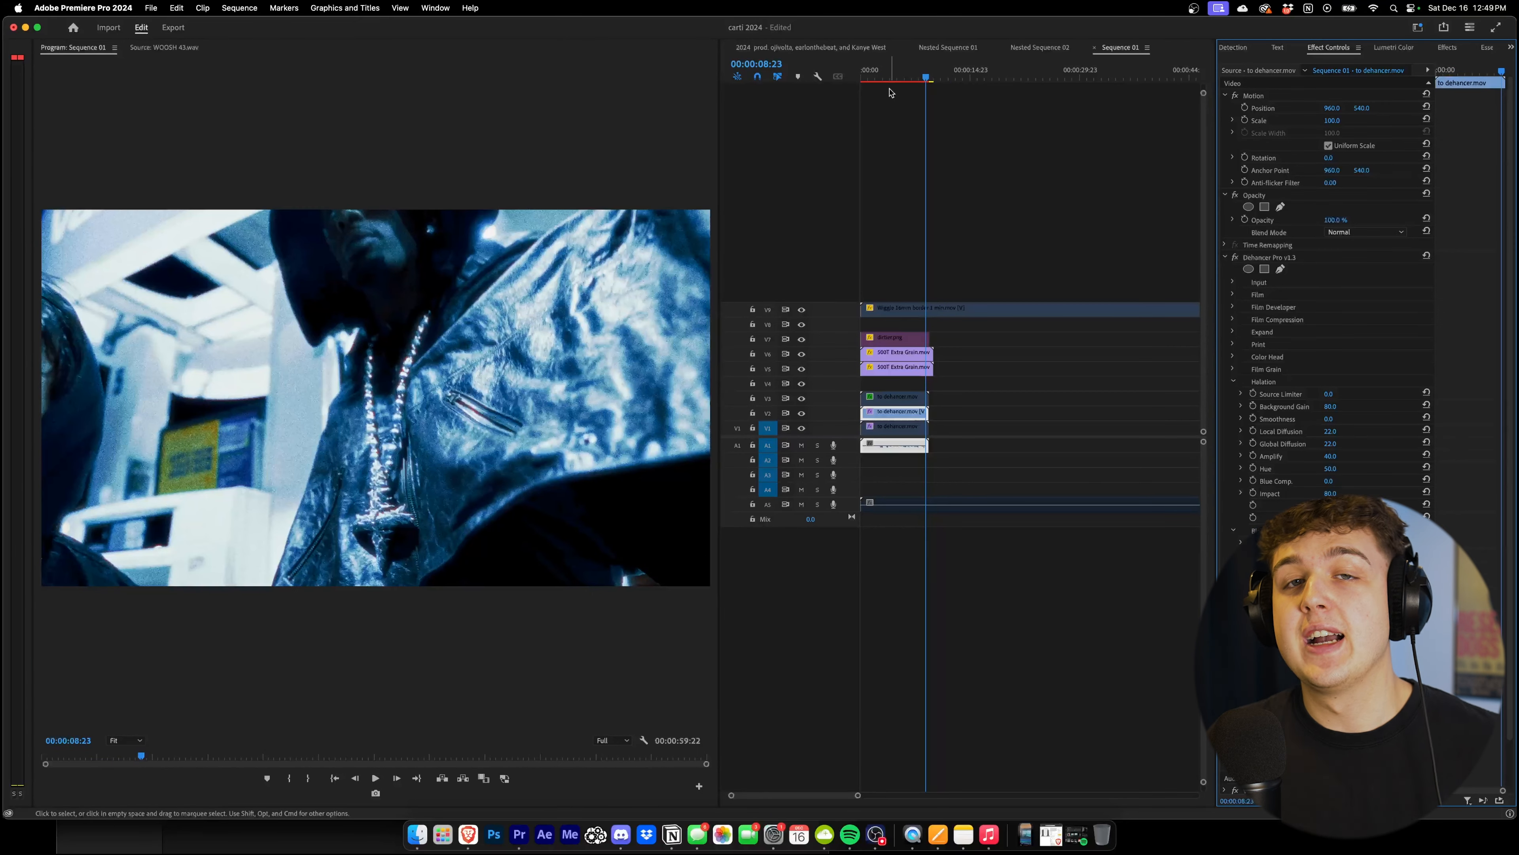